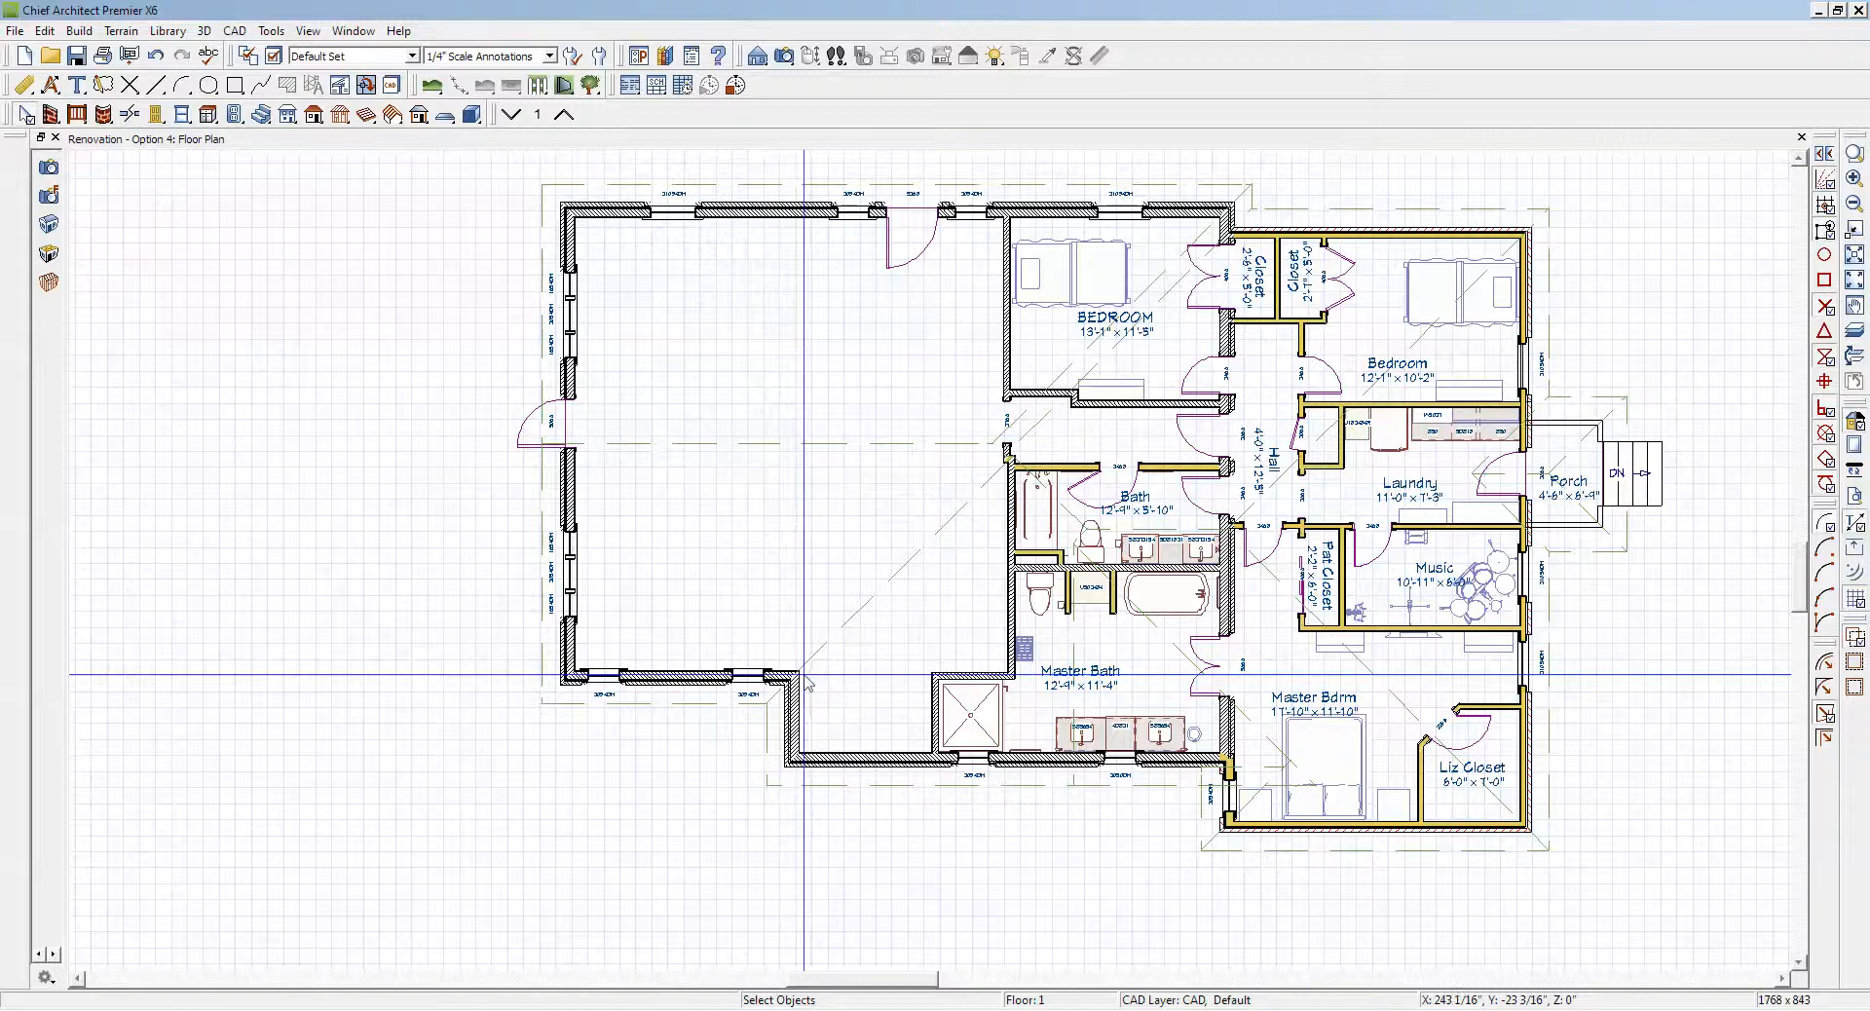
Step: Generate a full perspective overview of the house and orbit it to view the whole roof from above
scroll(805, 682, down, 2)
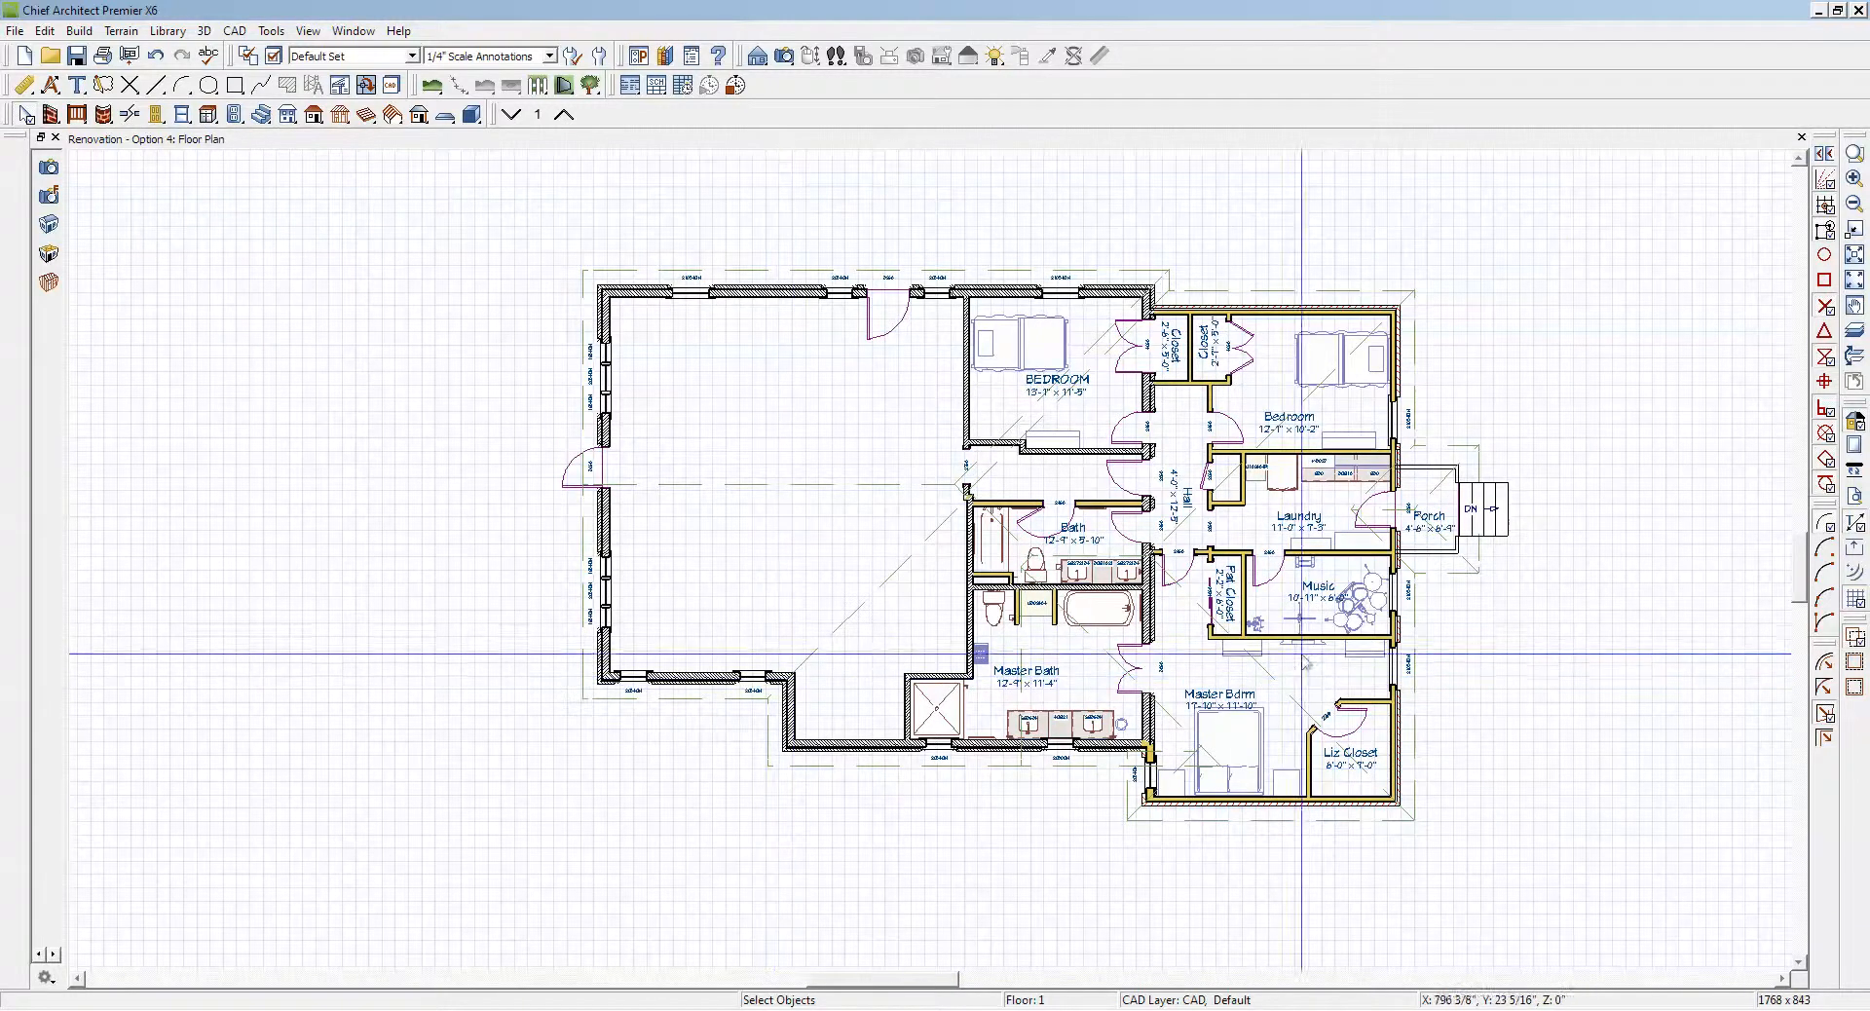
scroll(1503, 597, up, 1)
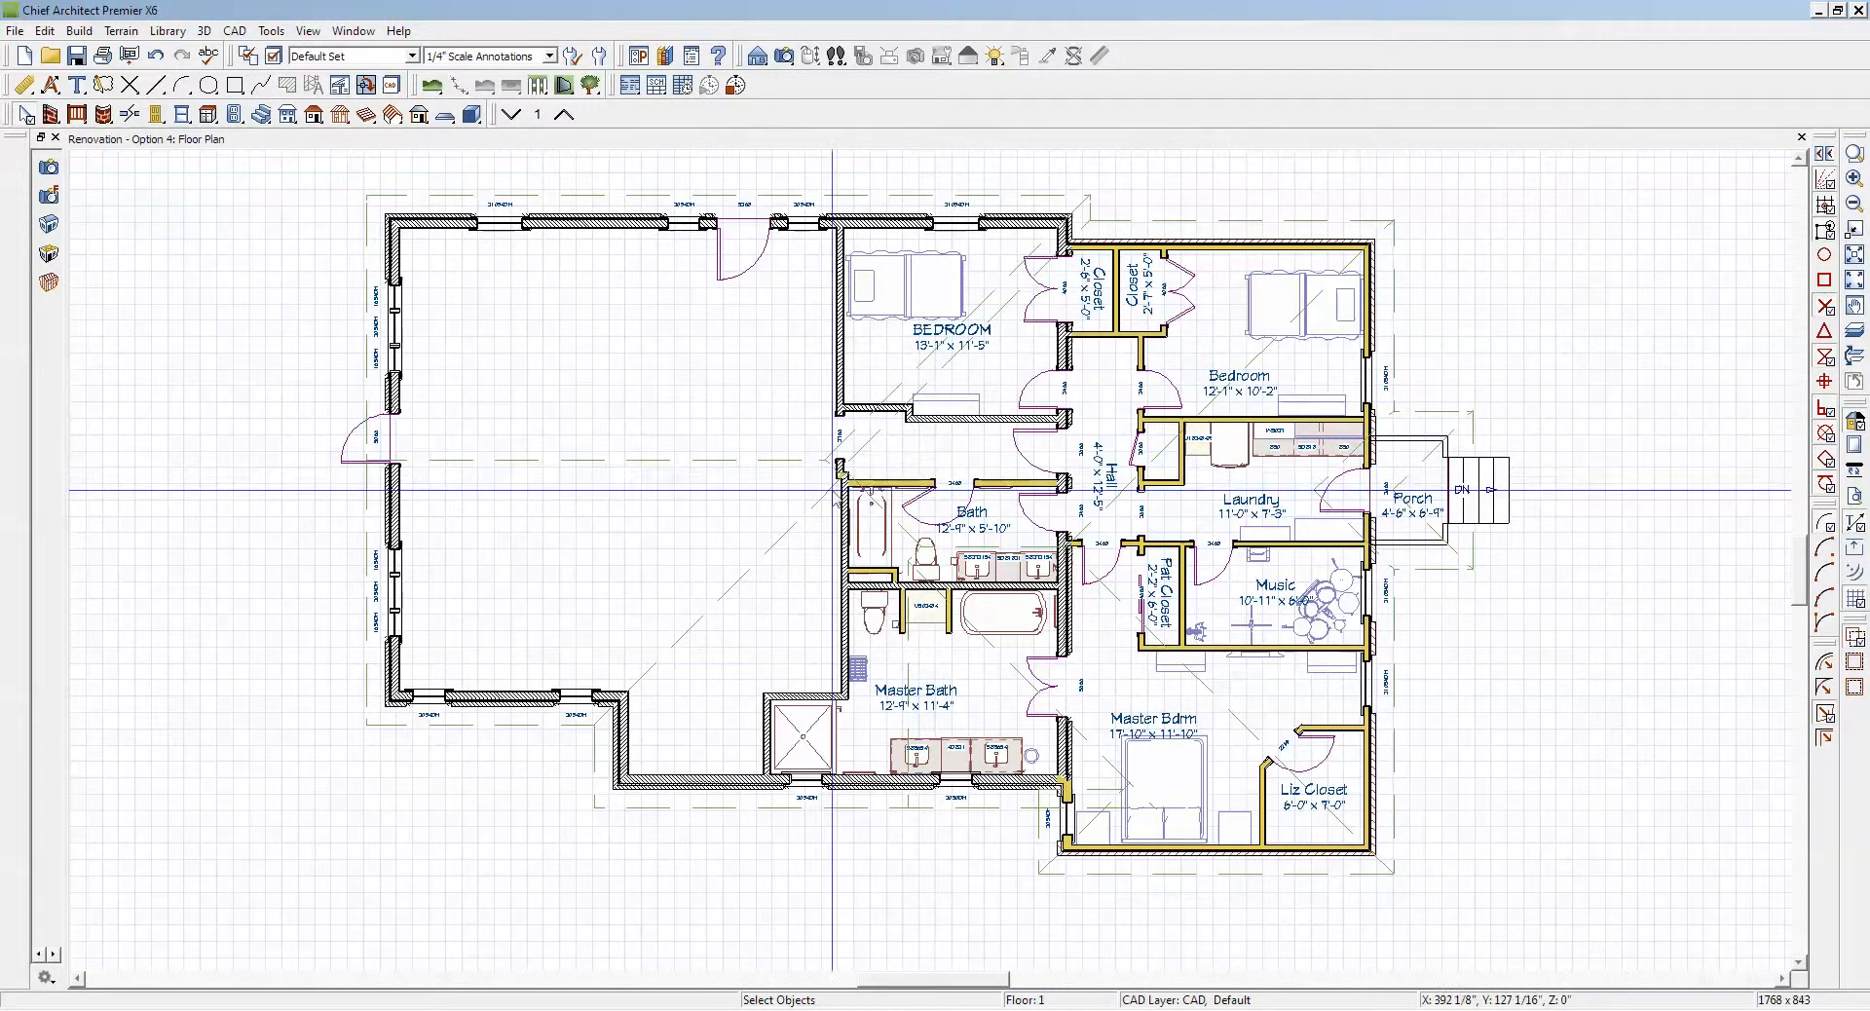
click(763, 550)
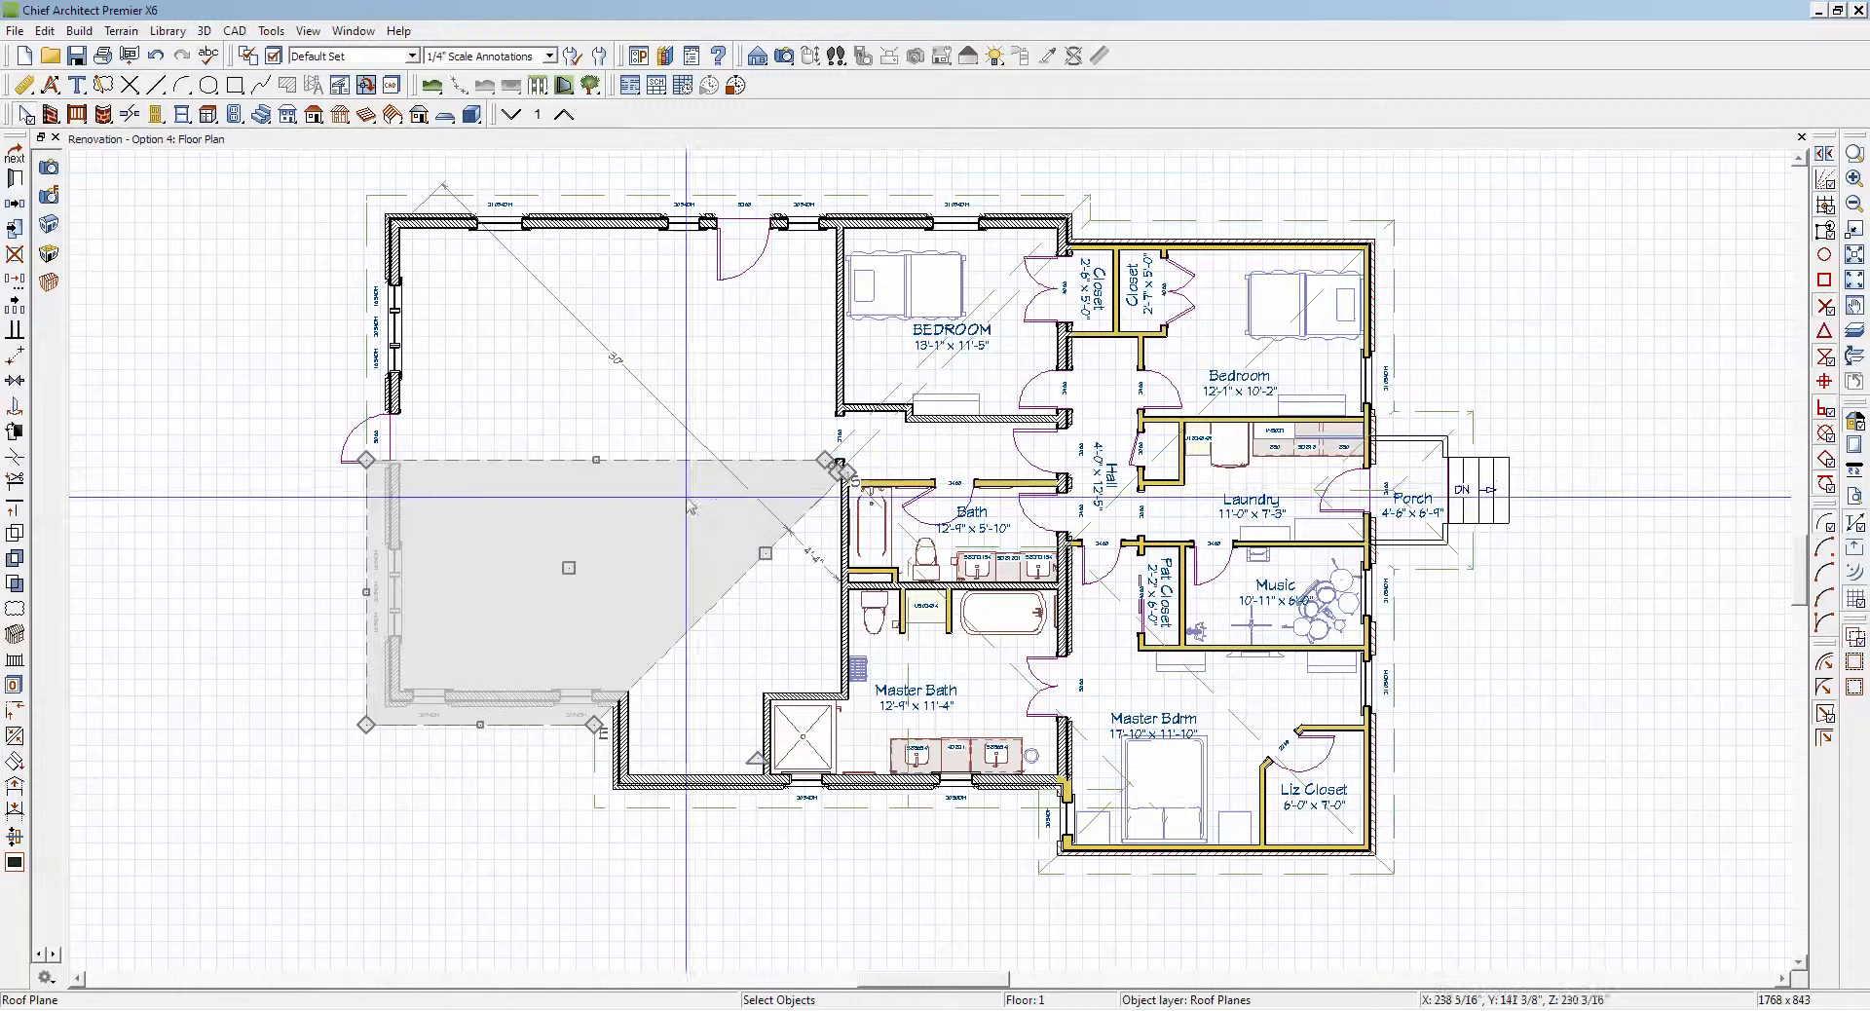
click(693, 404)
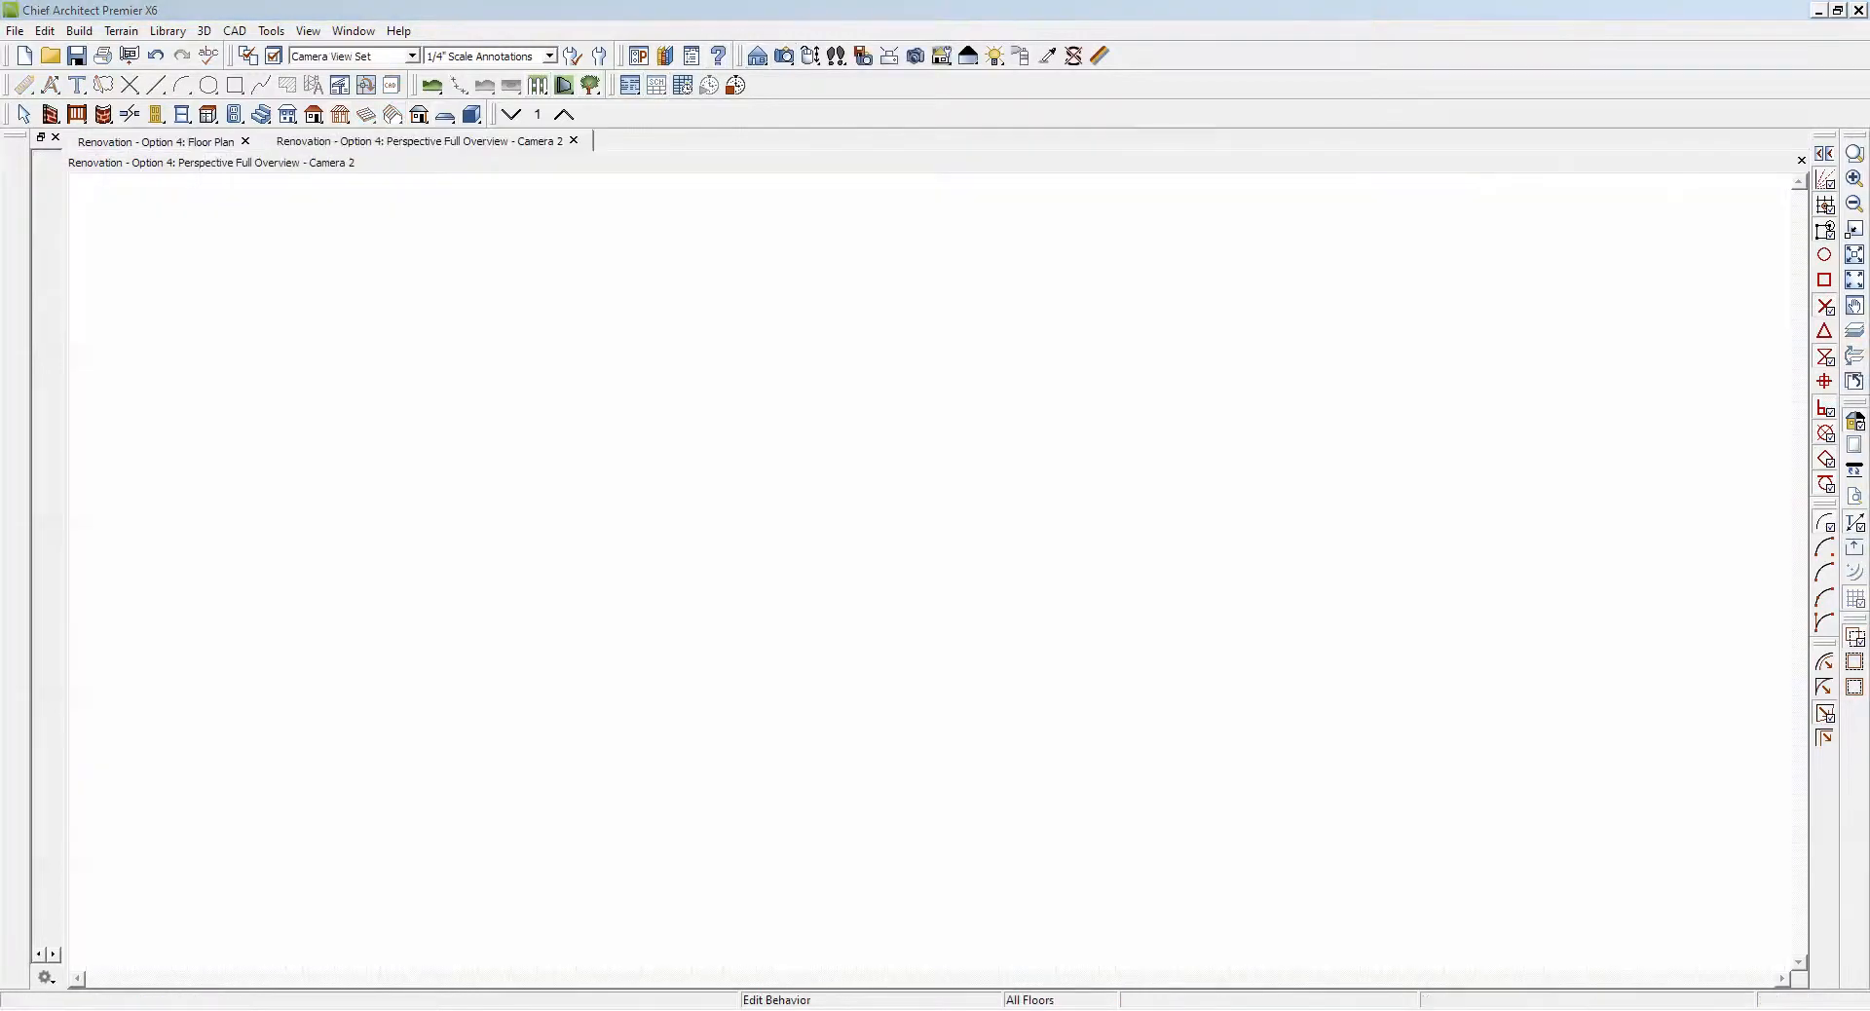
drag(969, 552, 842, 688)
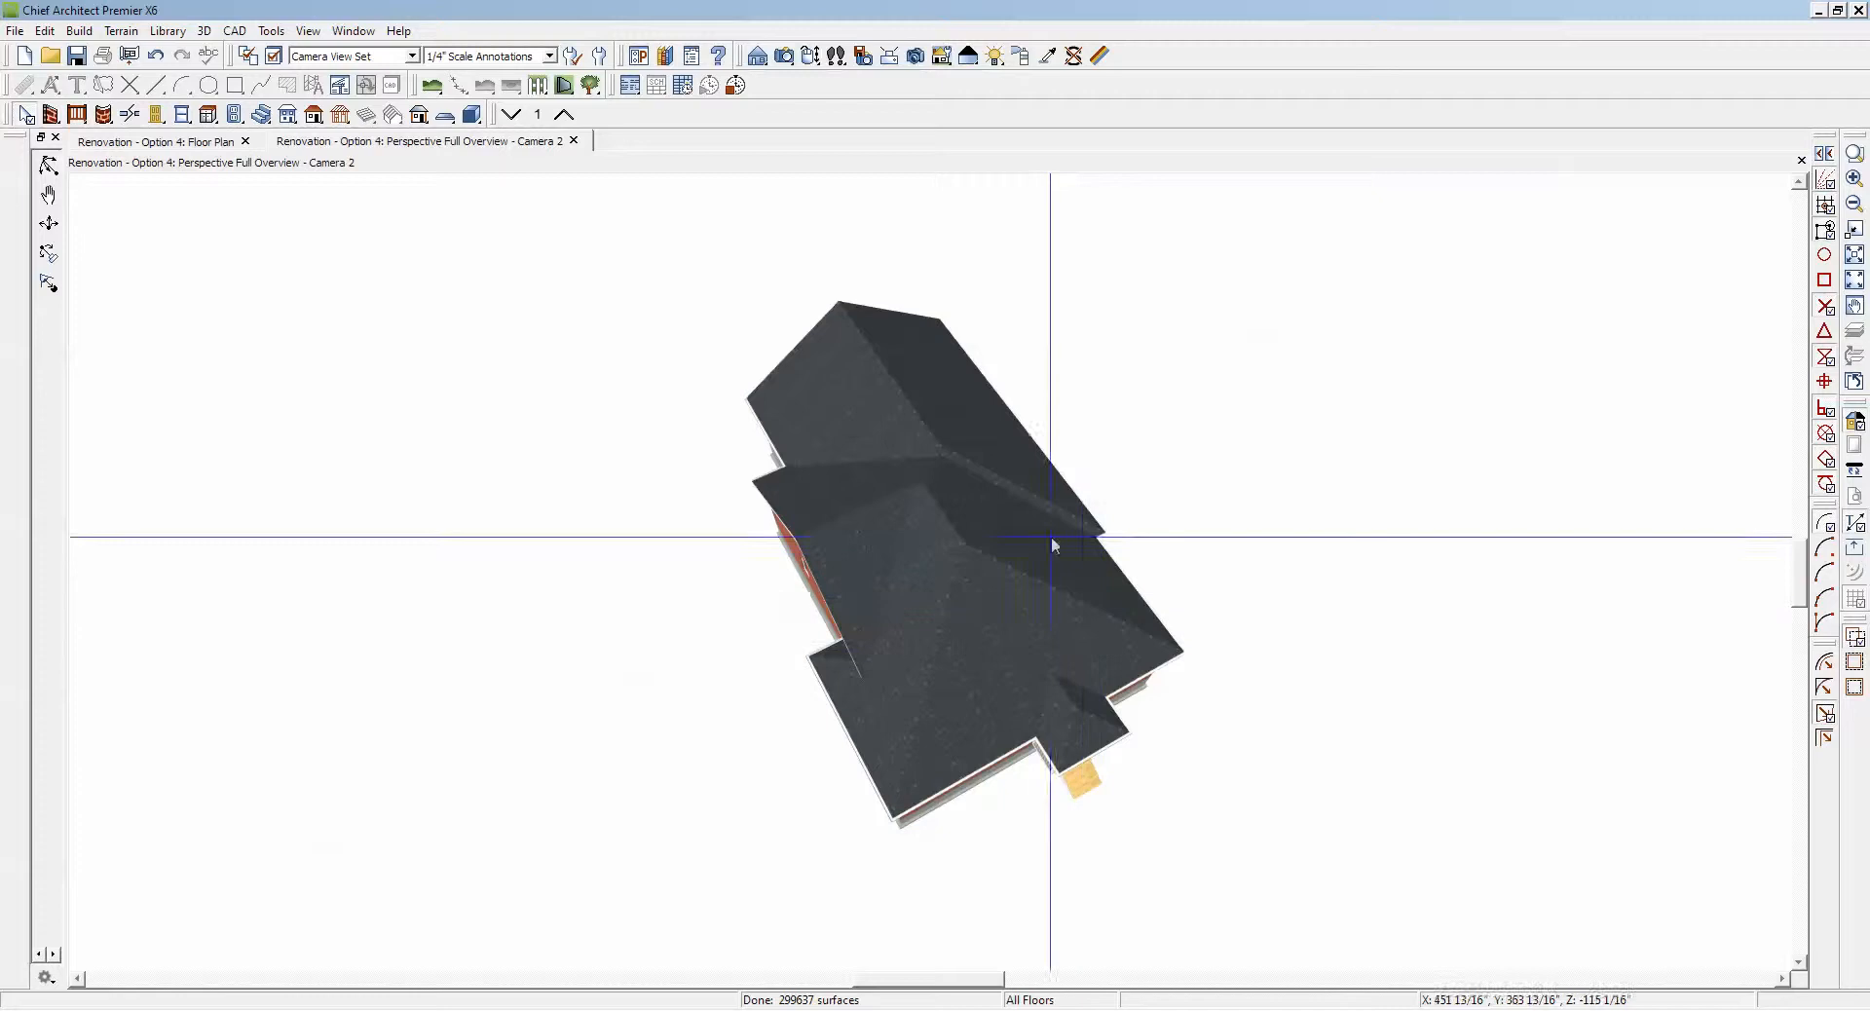
scroll(792, 444, up, 3)
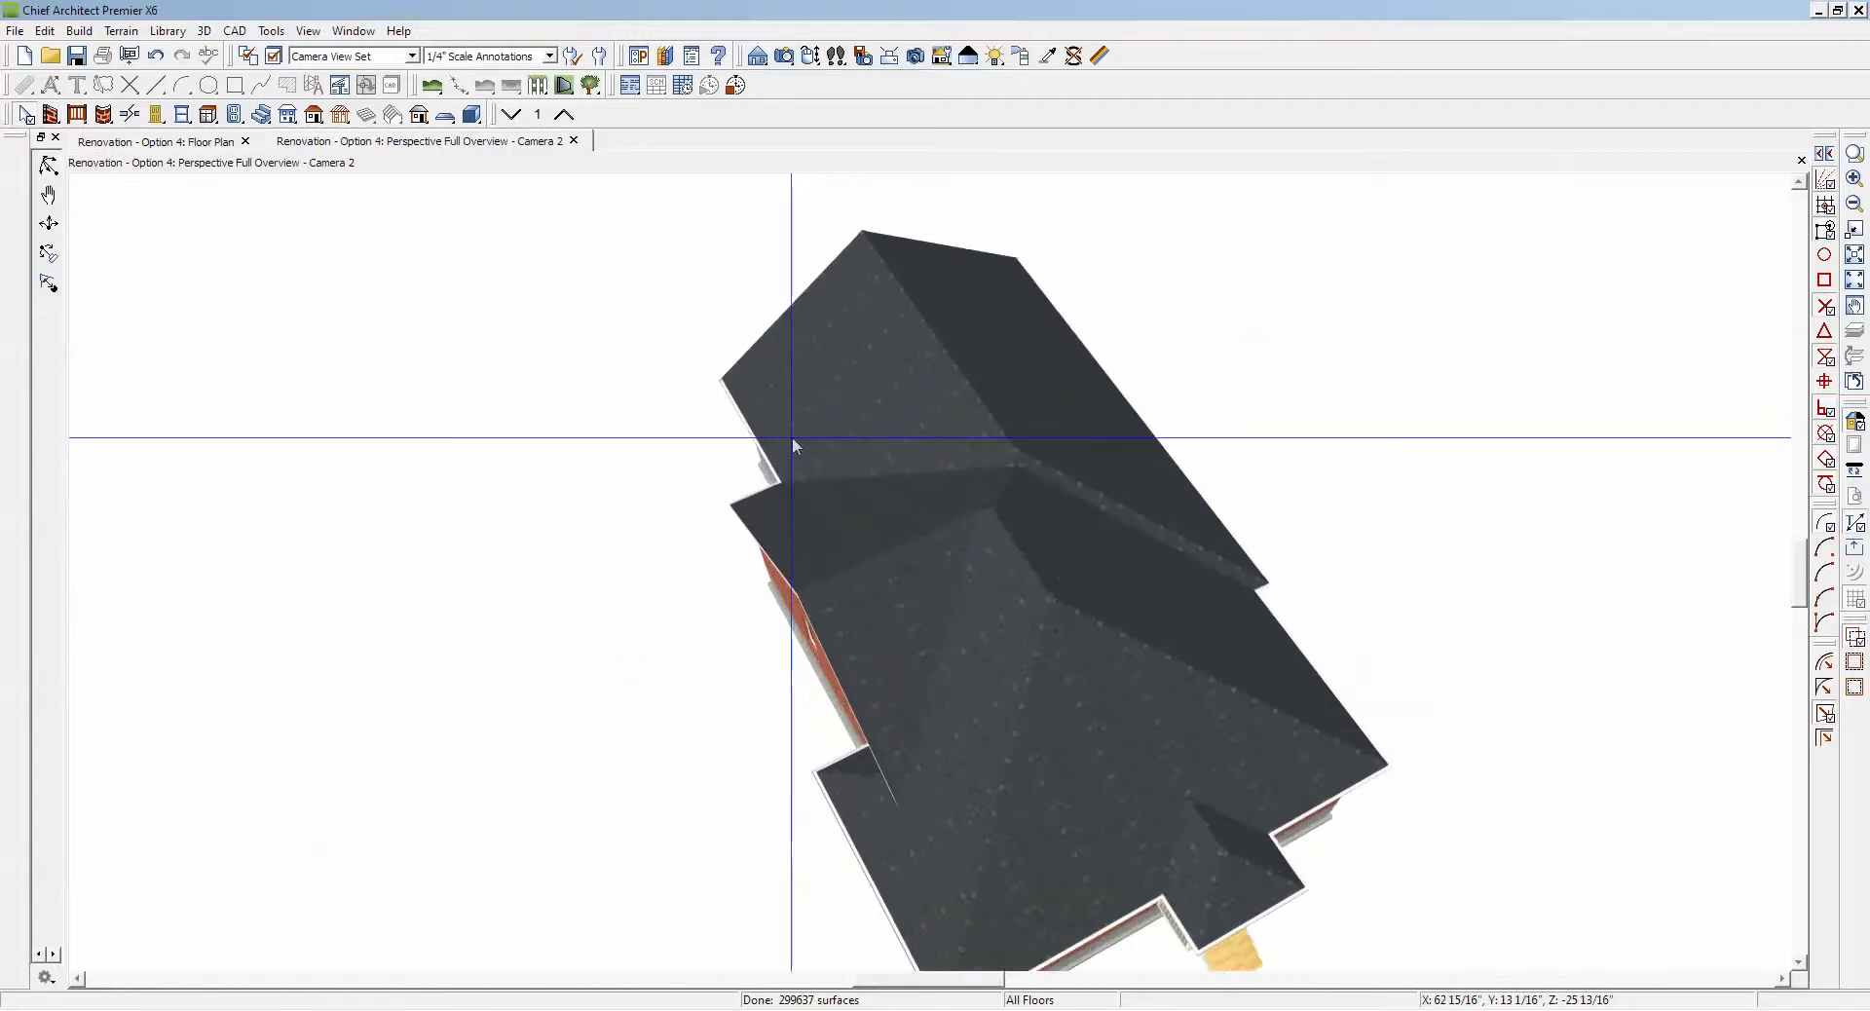
Step: Examine the individual roof planes over the main house and the porch in the overview, and close the camera view
click(792, 440)
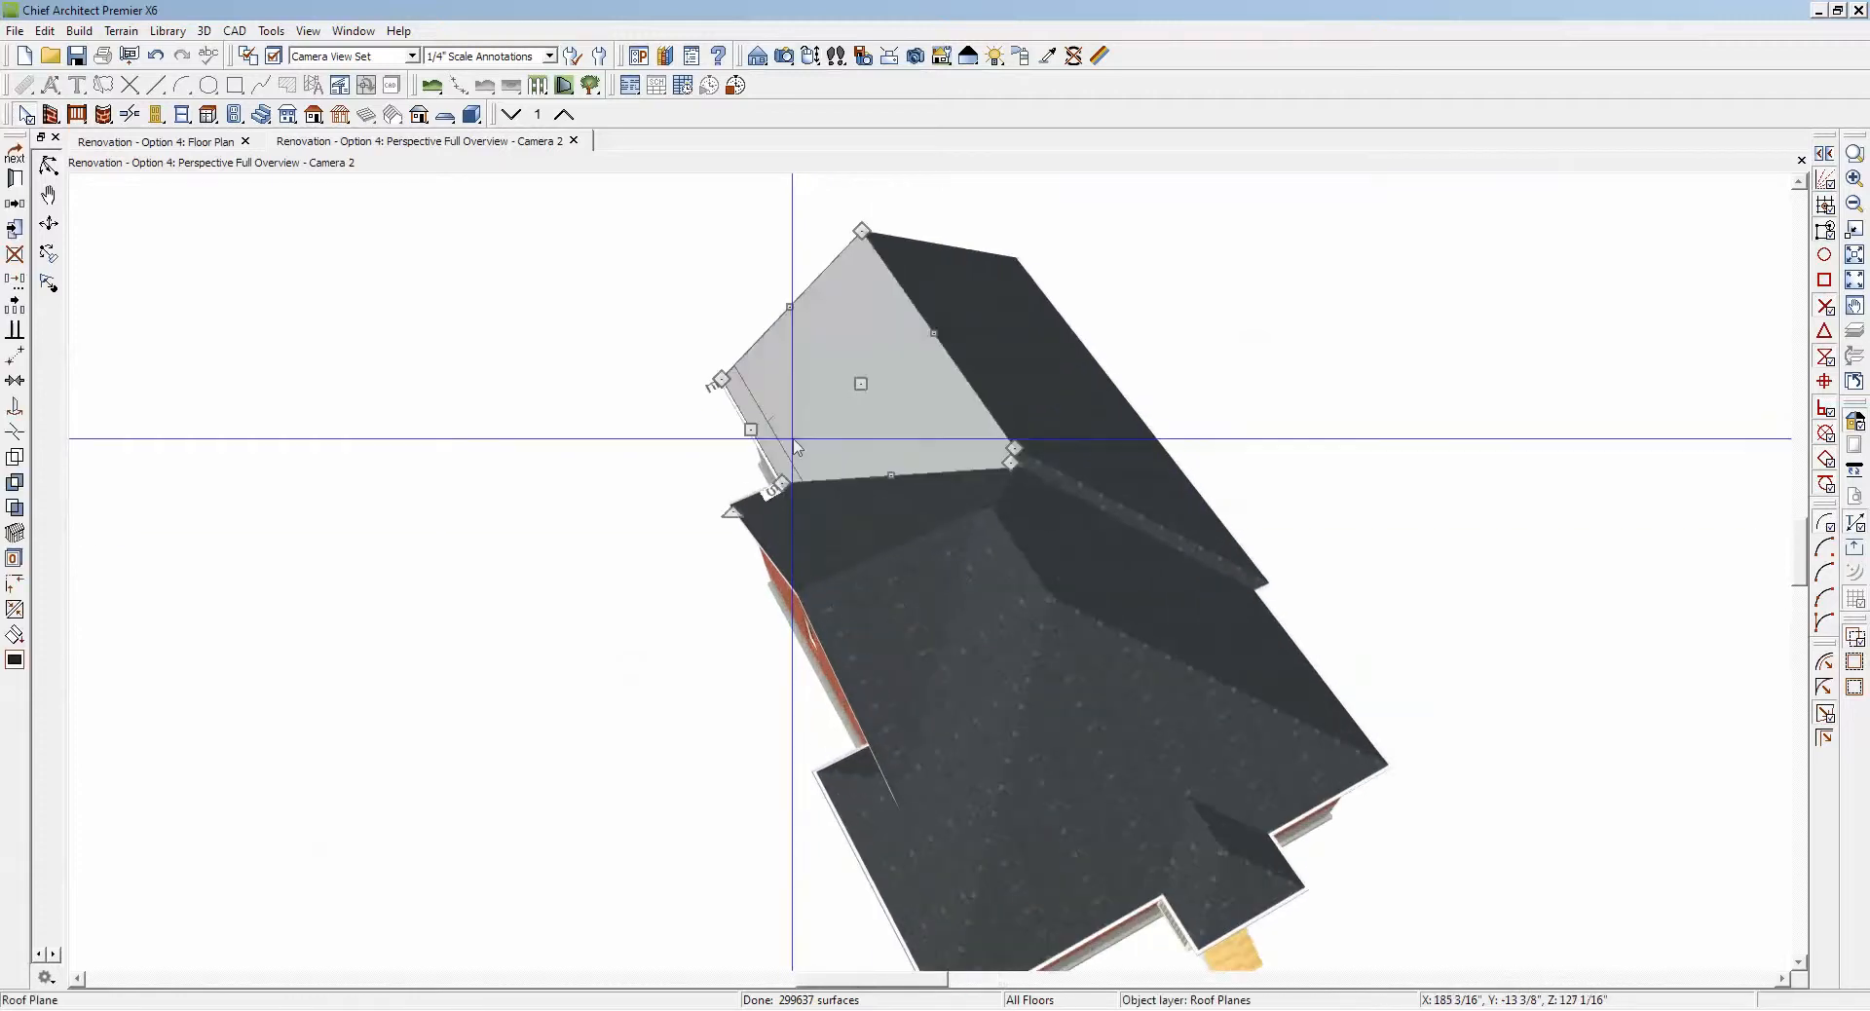
click(1044, 375)
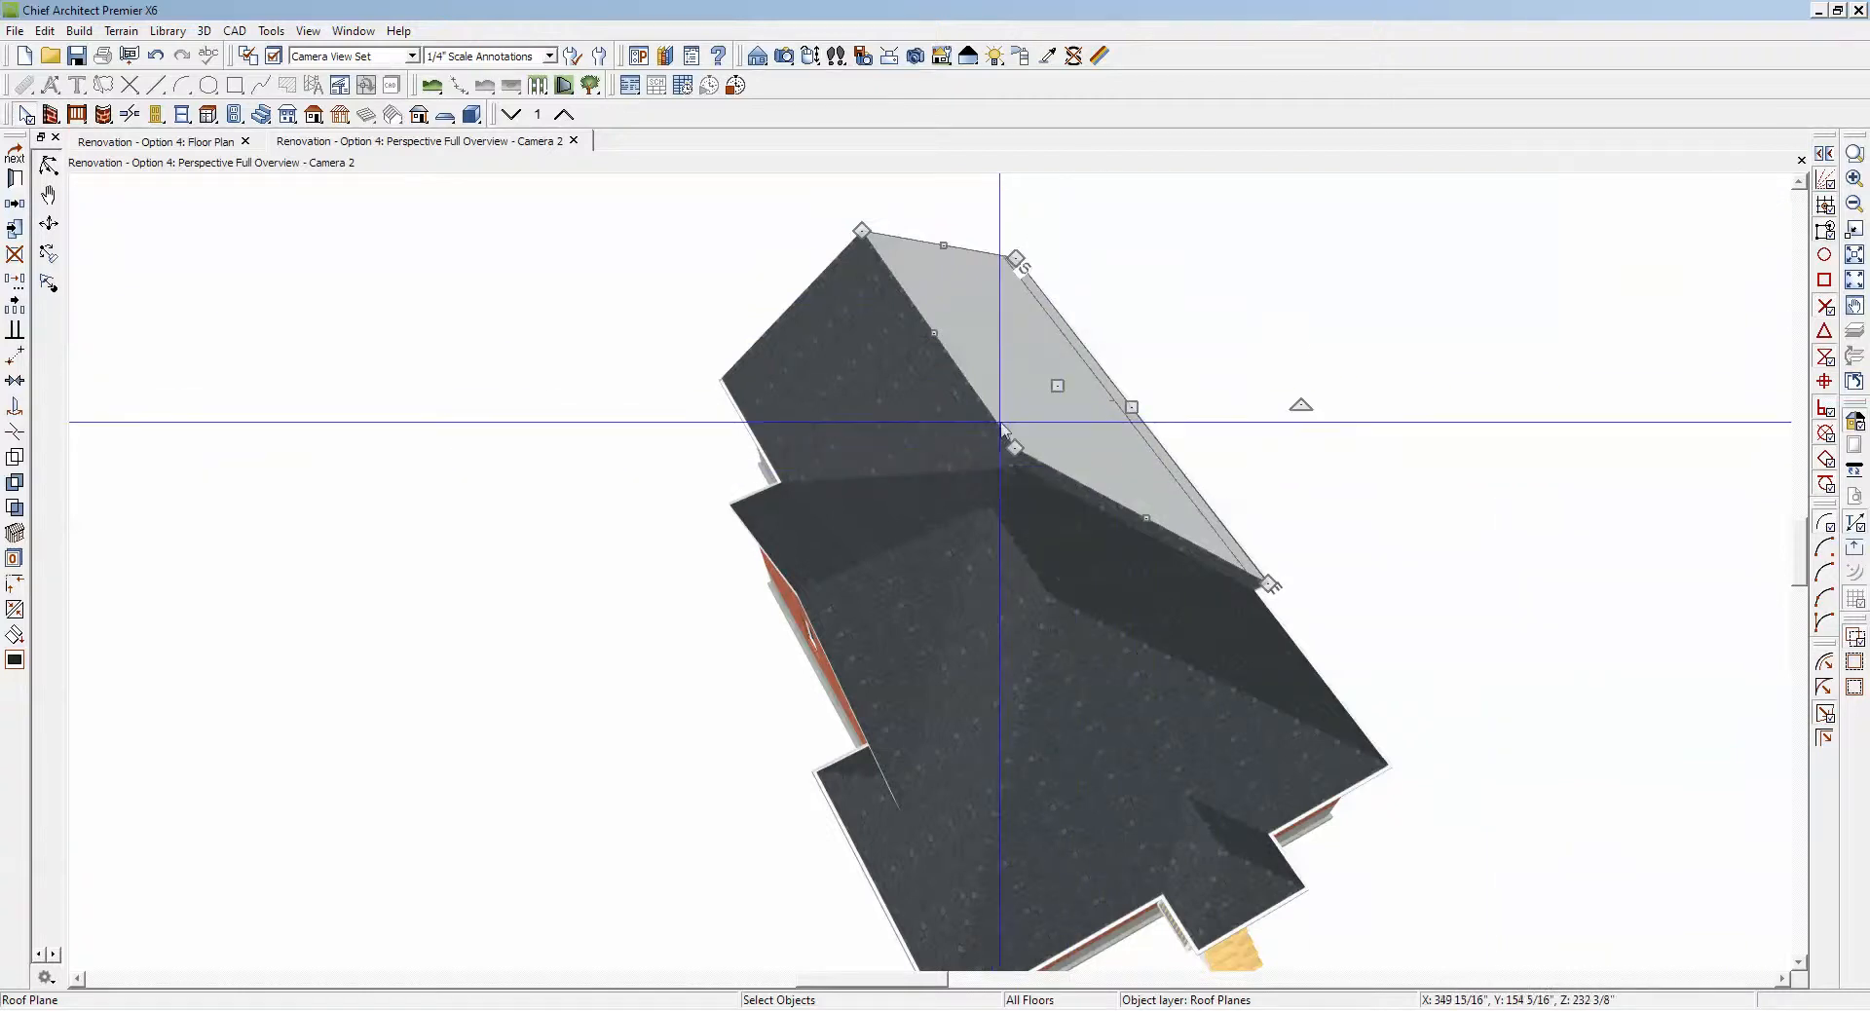
key(Escape)
click(1035, 425)
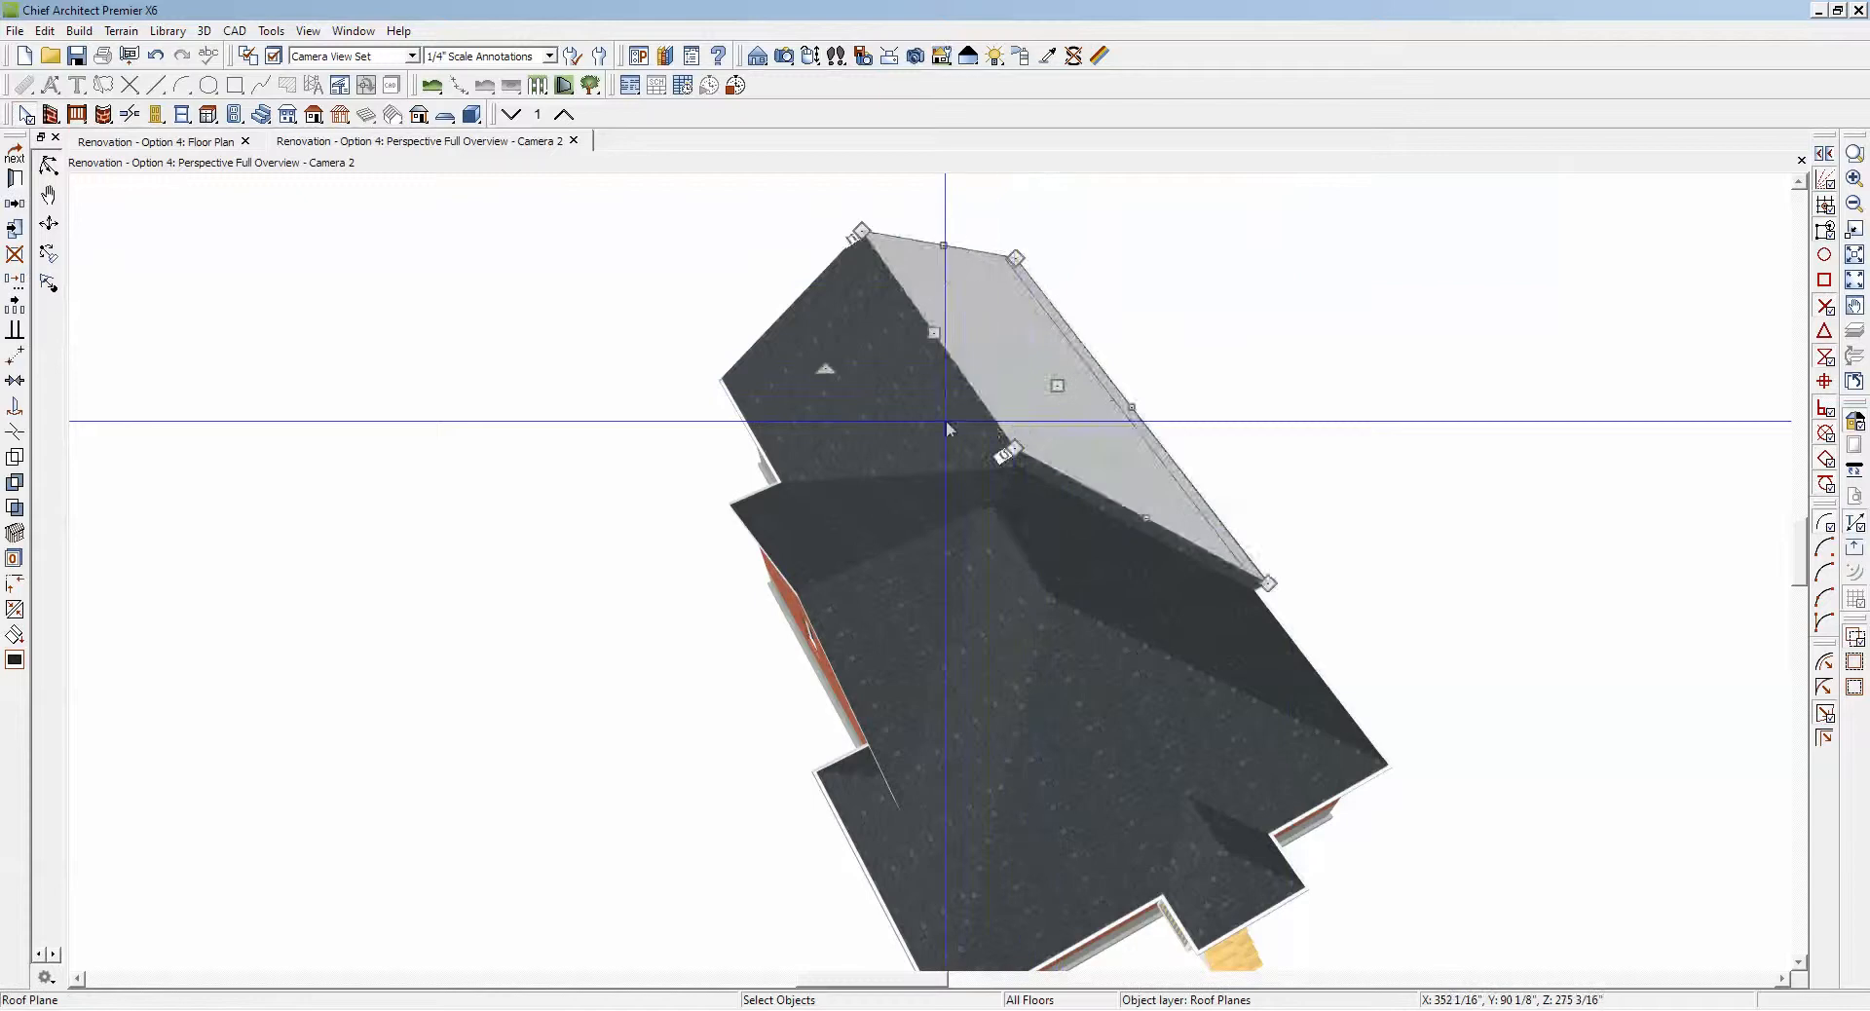
click(941, 421)
click(1093, 563)
click(880, 524)
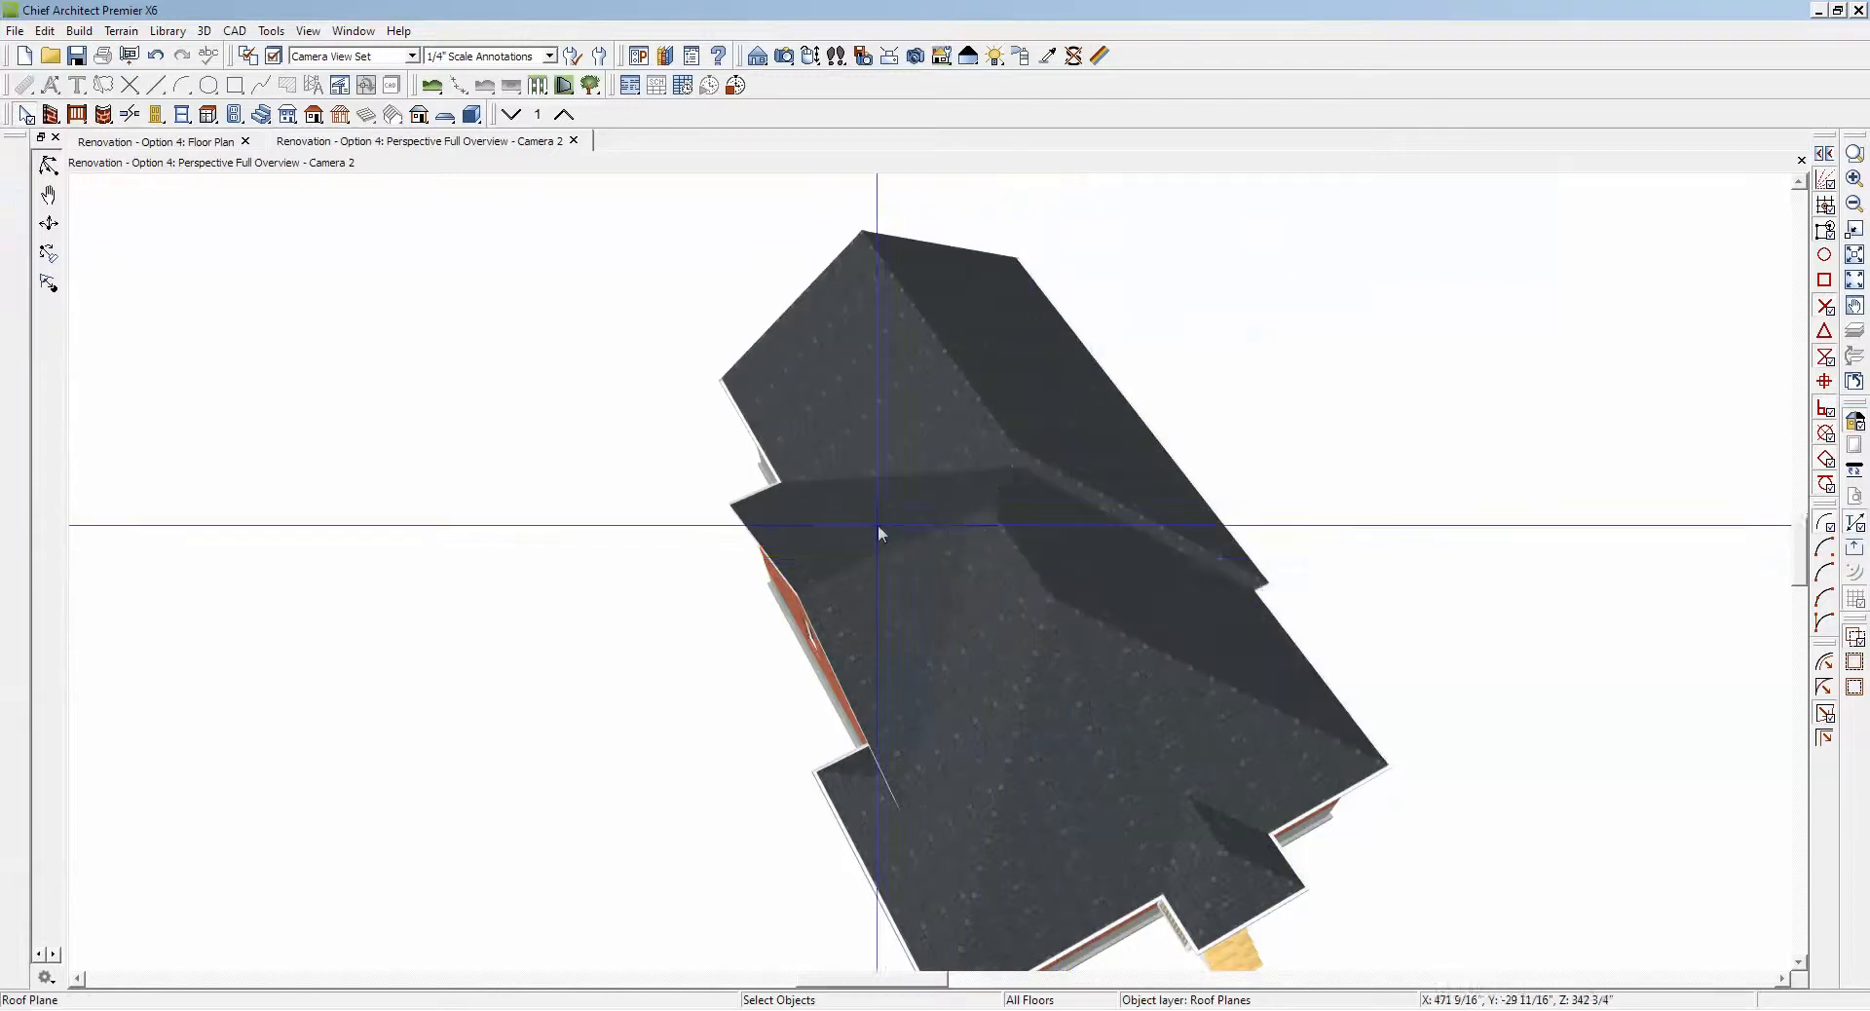
click(1012, 644)
click(1120, 722)
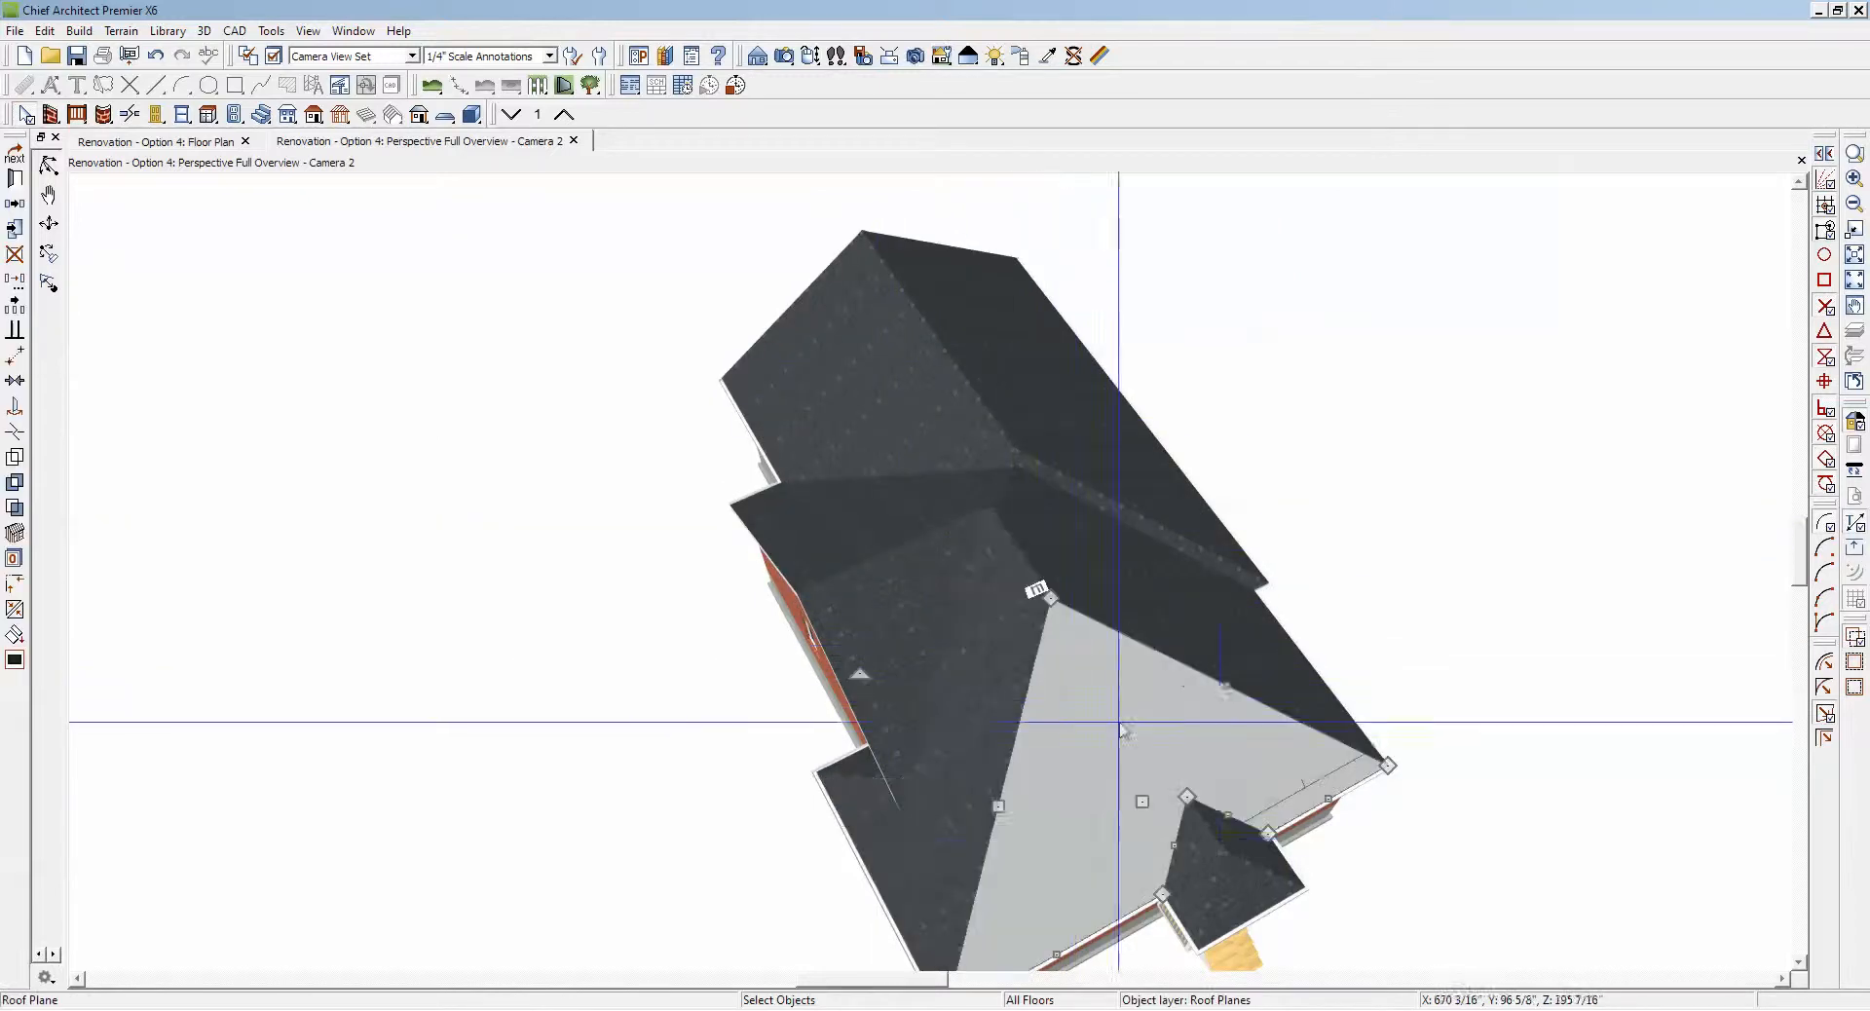
click(1242, 877)
key(Escape)
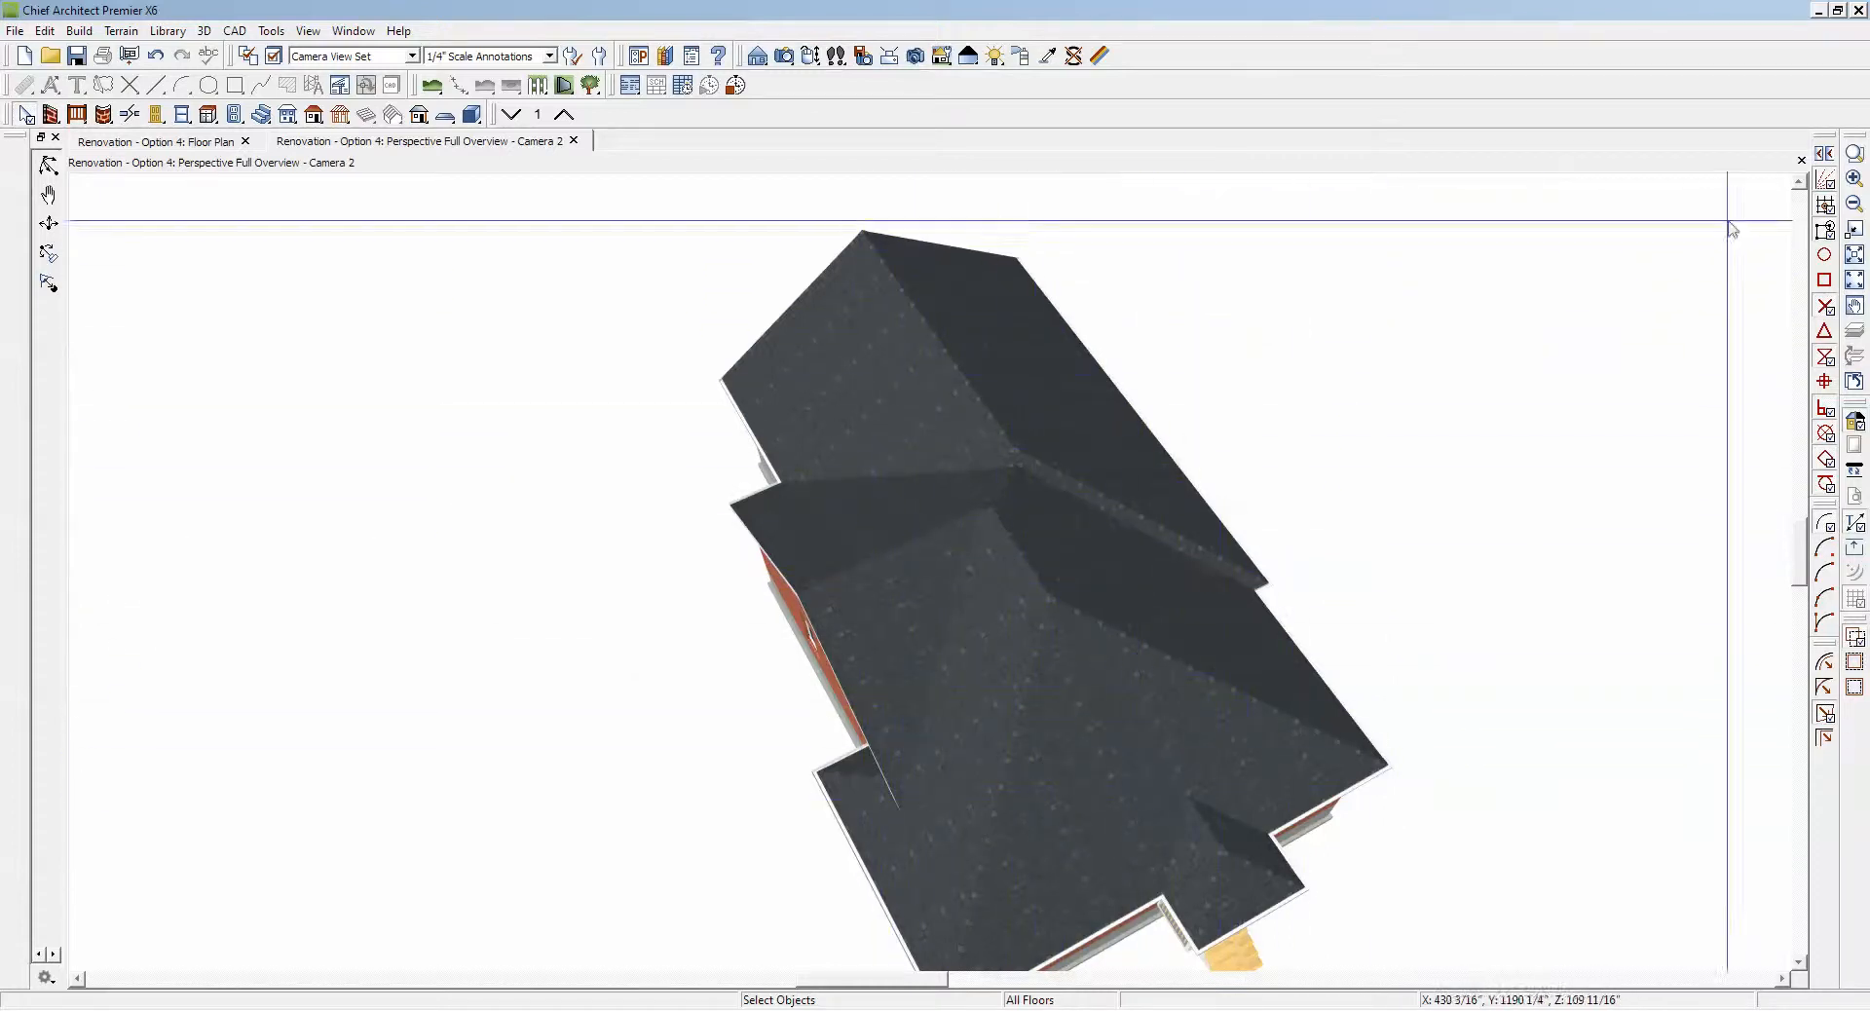
click(1801, 161)
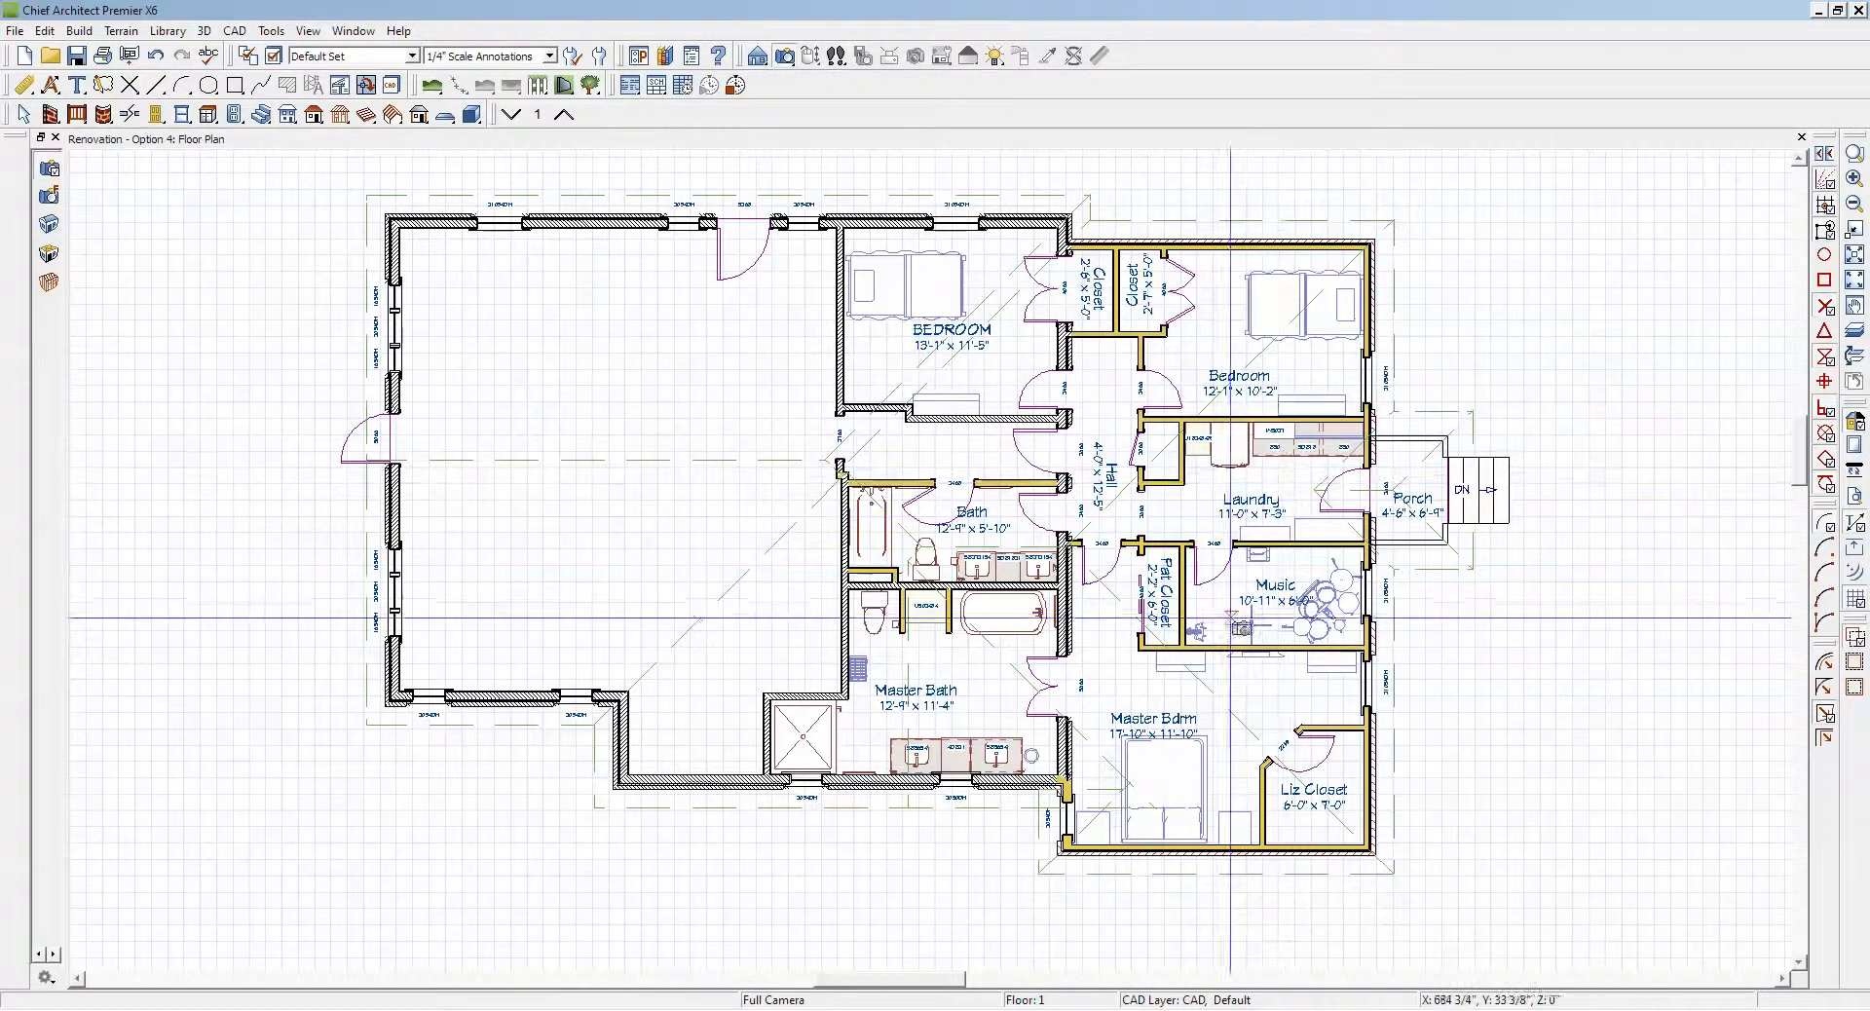
Step: Examine the opposite exterior walls of both wings and the roof plane over the large open room in the floor plan
key(space)
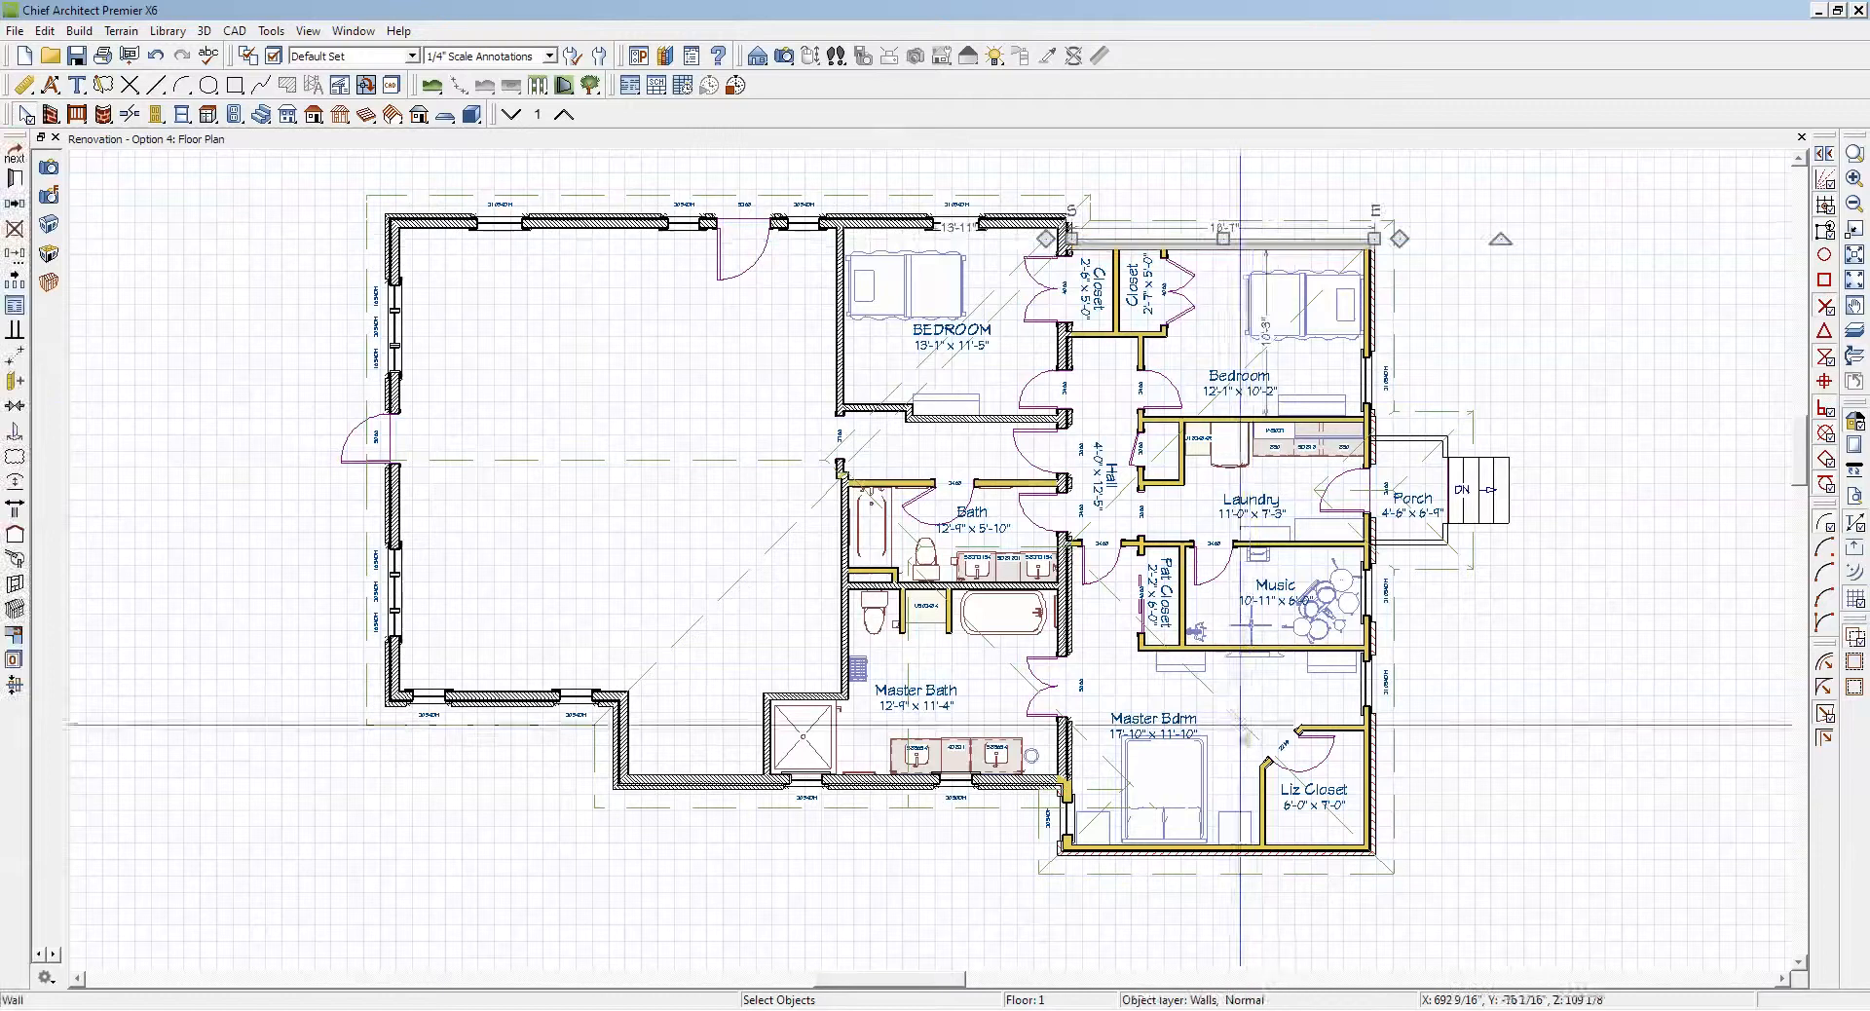
click(1244, 857)
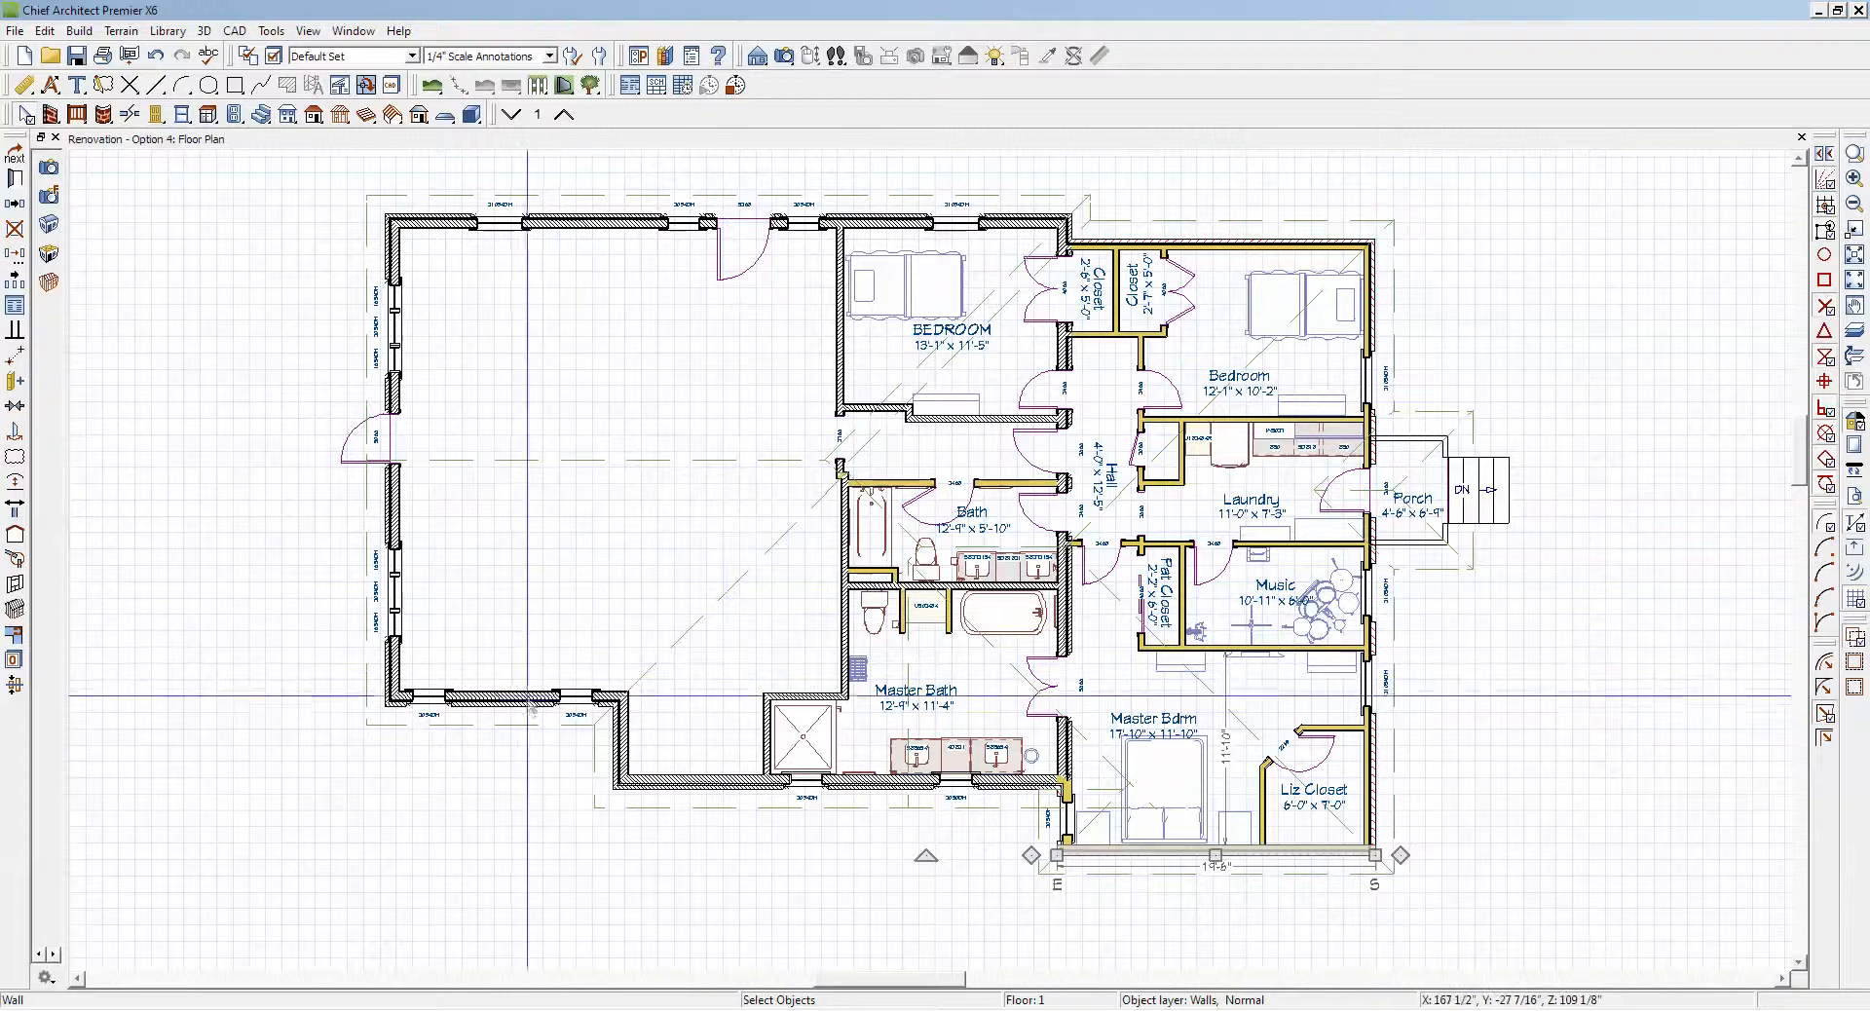
click(527, 700)
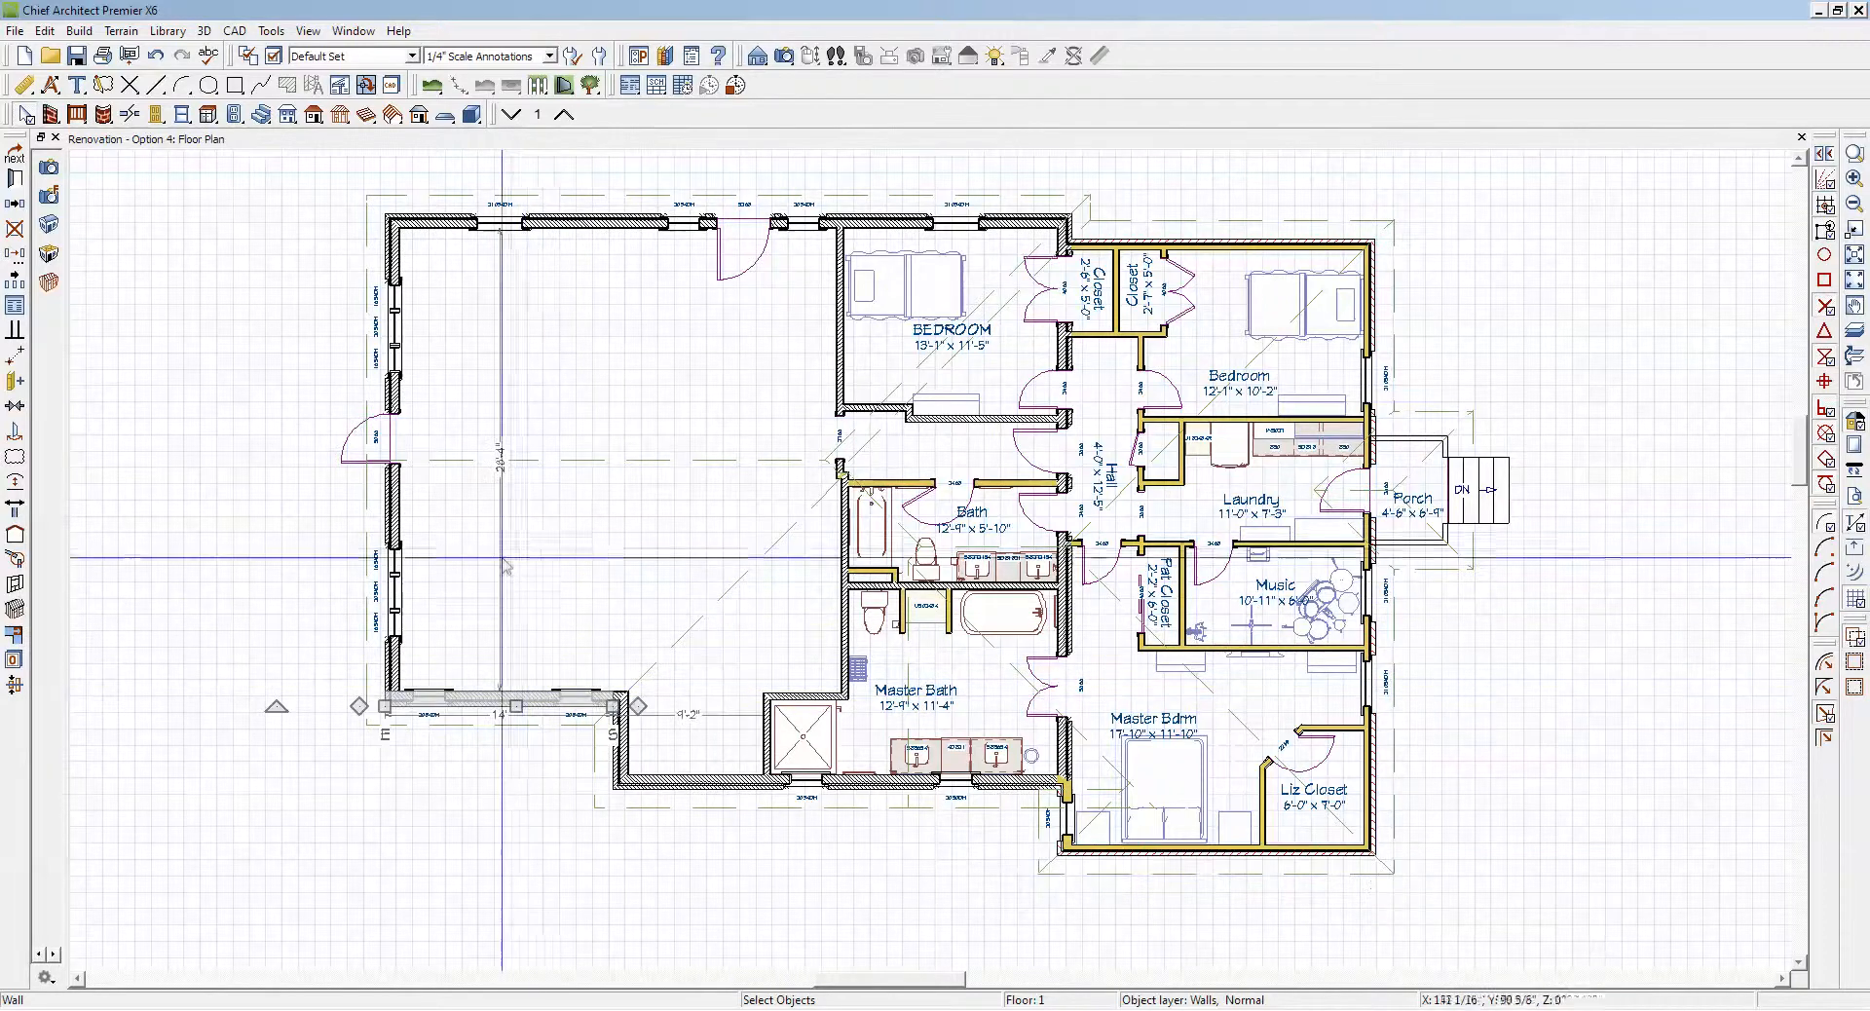
click(527, 223)
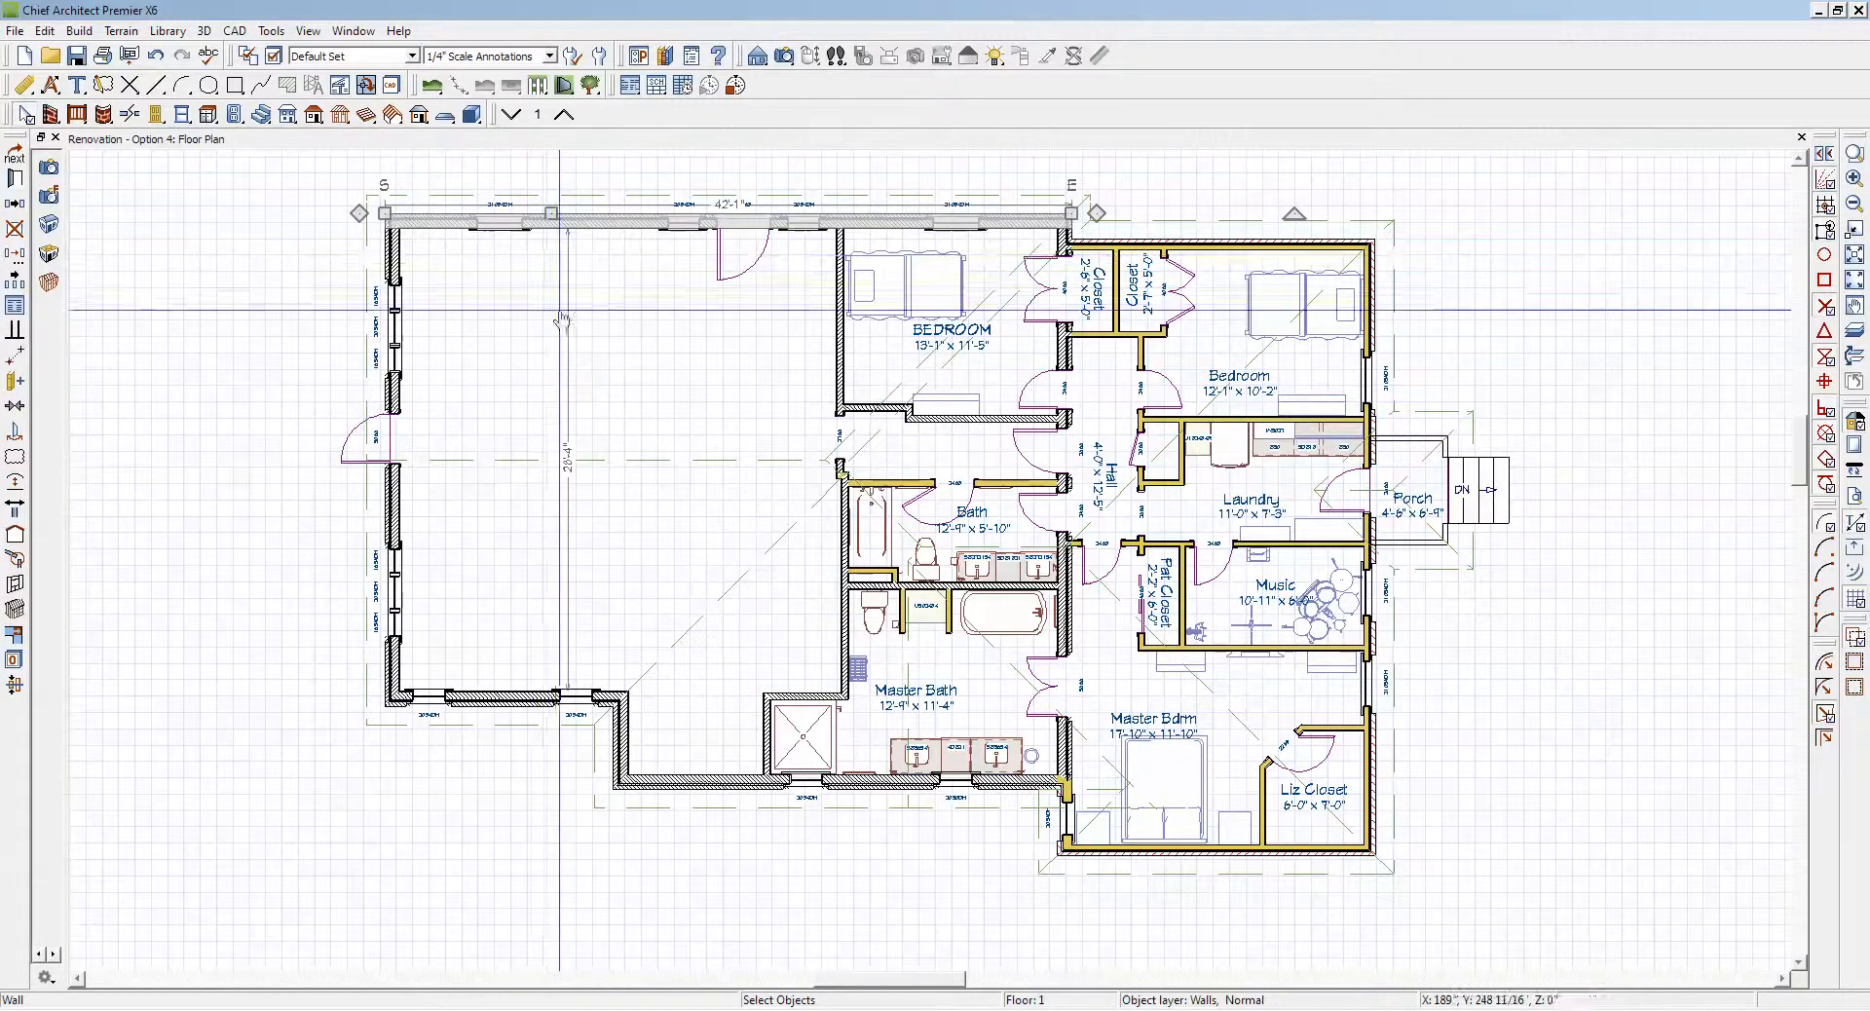
click(633, 466)
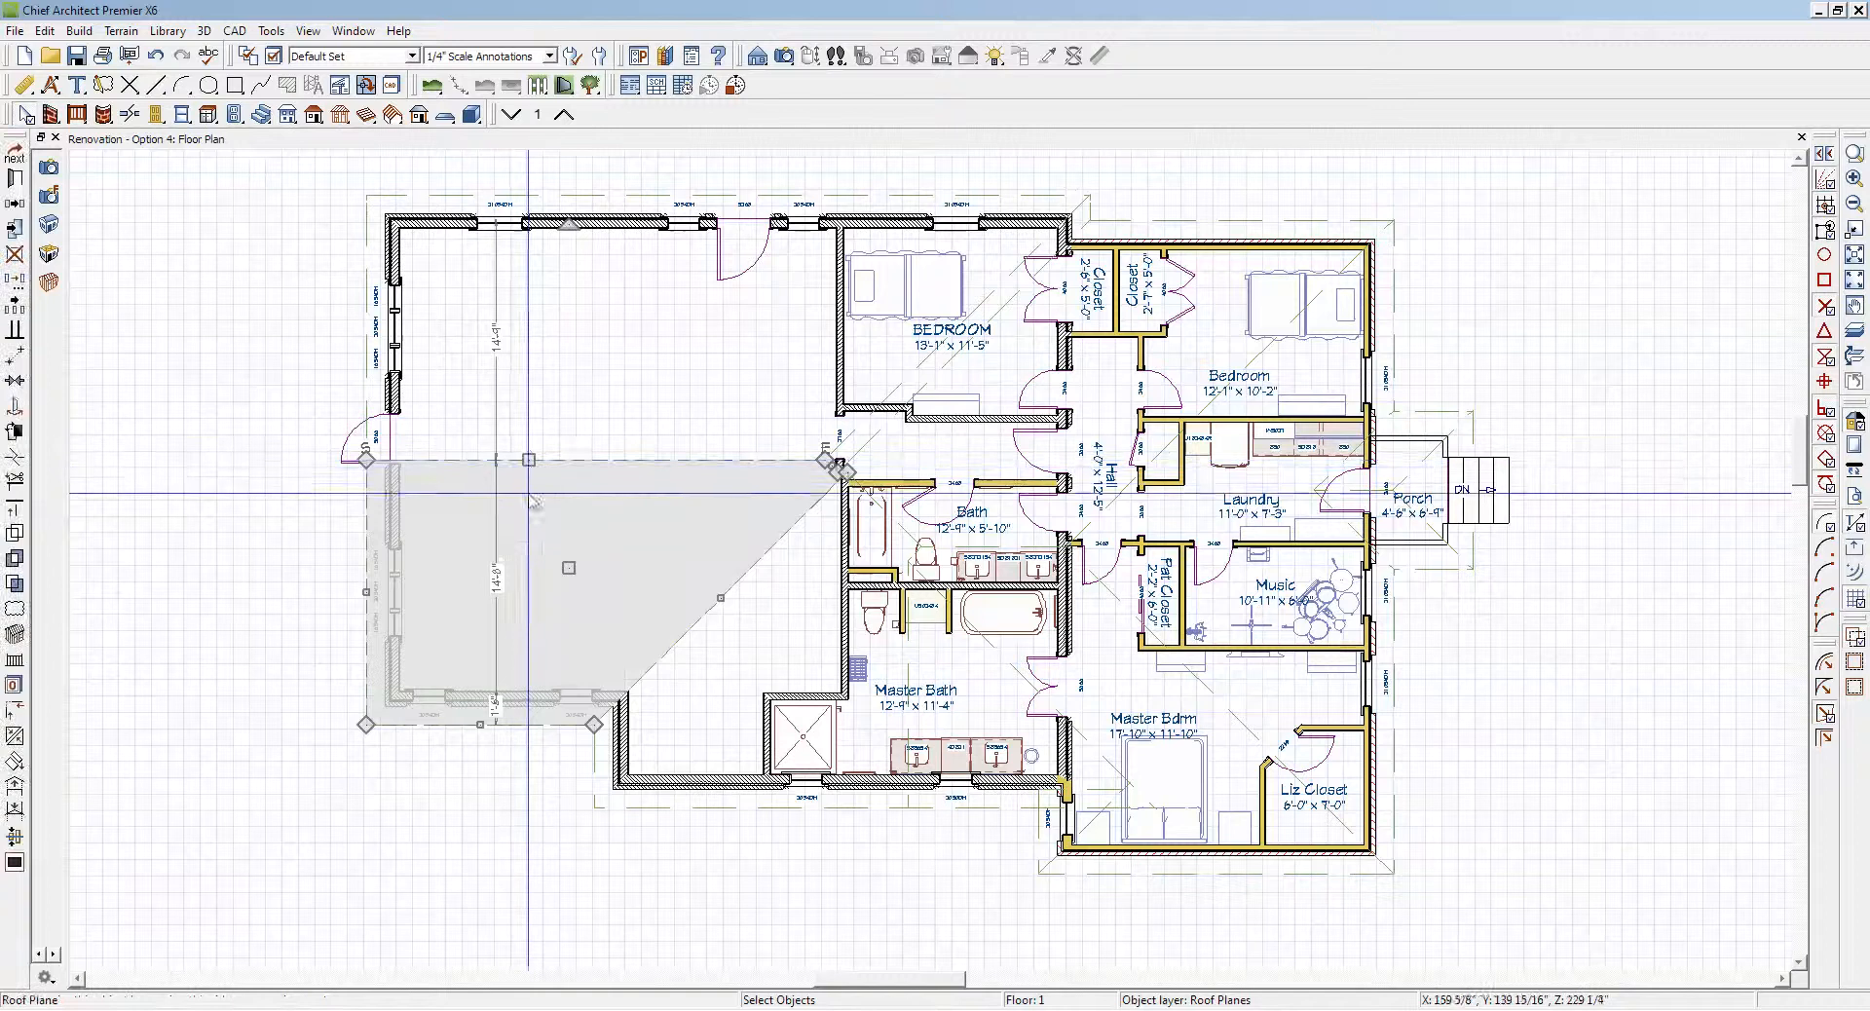
key(Escape)
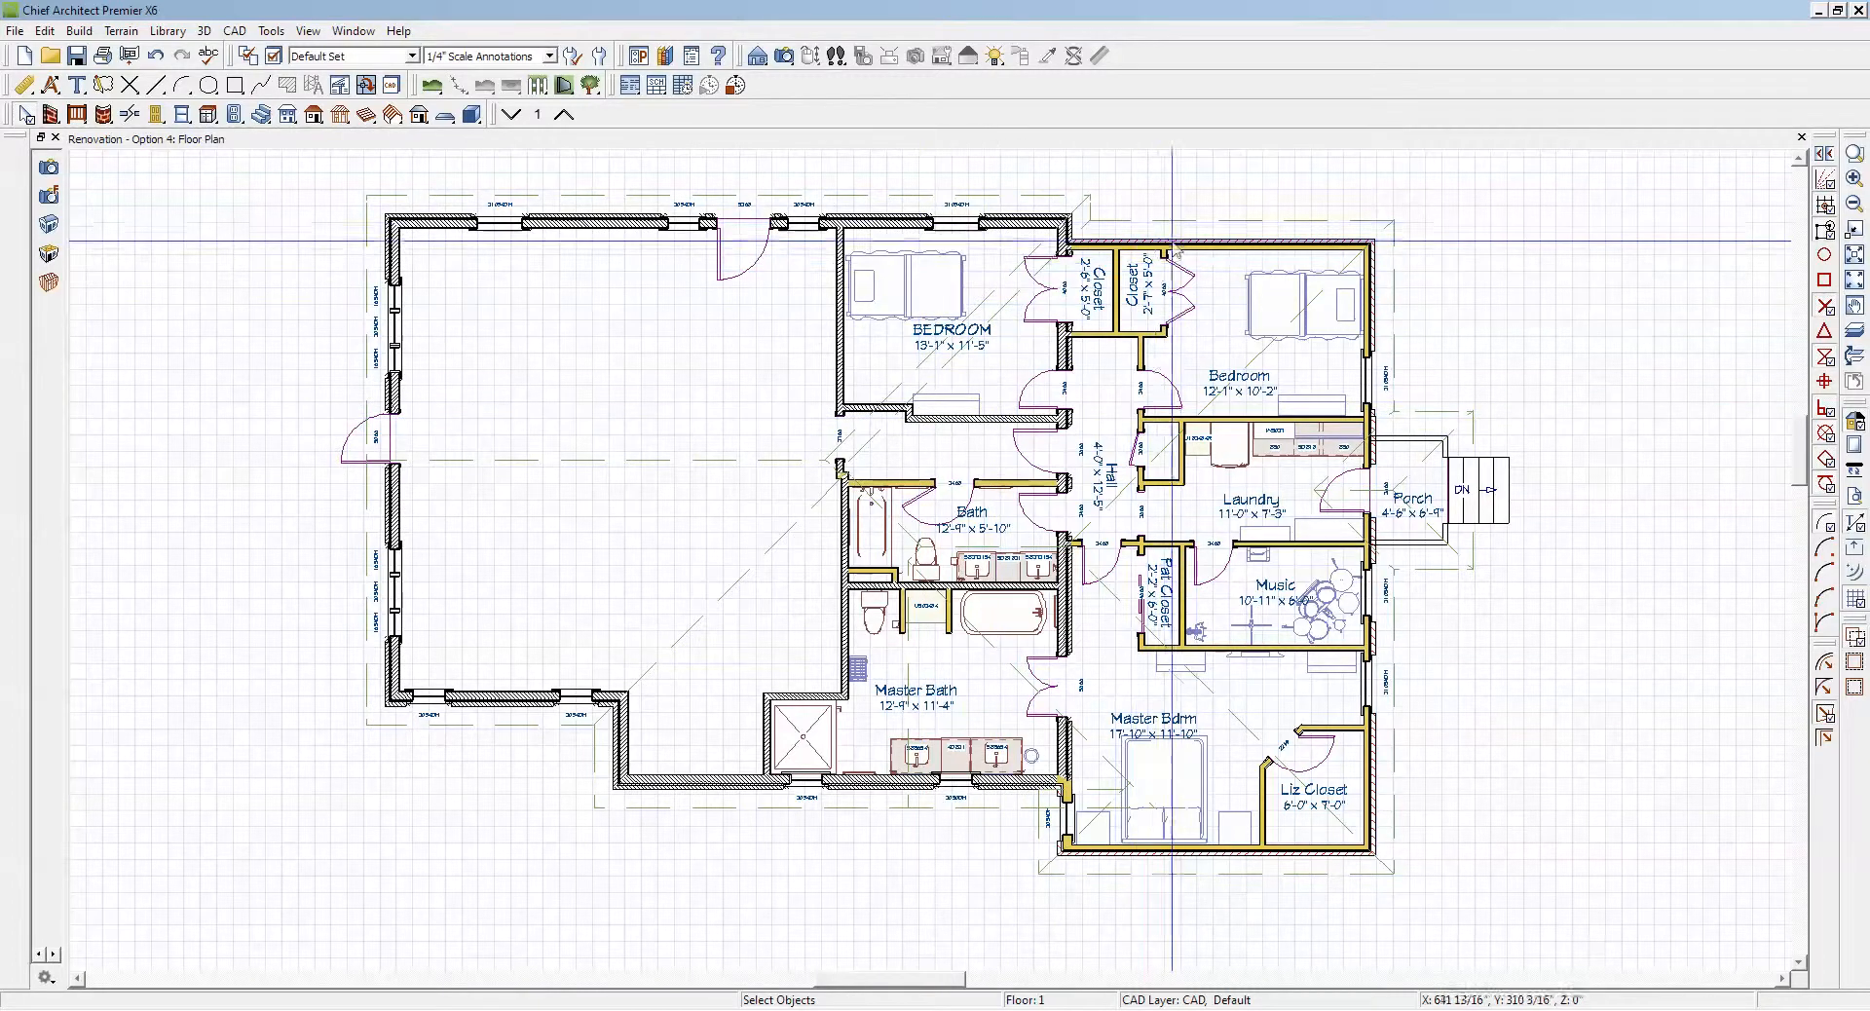
Step: Delete the roof plane over the hall and closets and the hip roof plane on the porch side of the house
click(1198, 230)
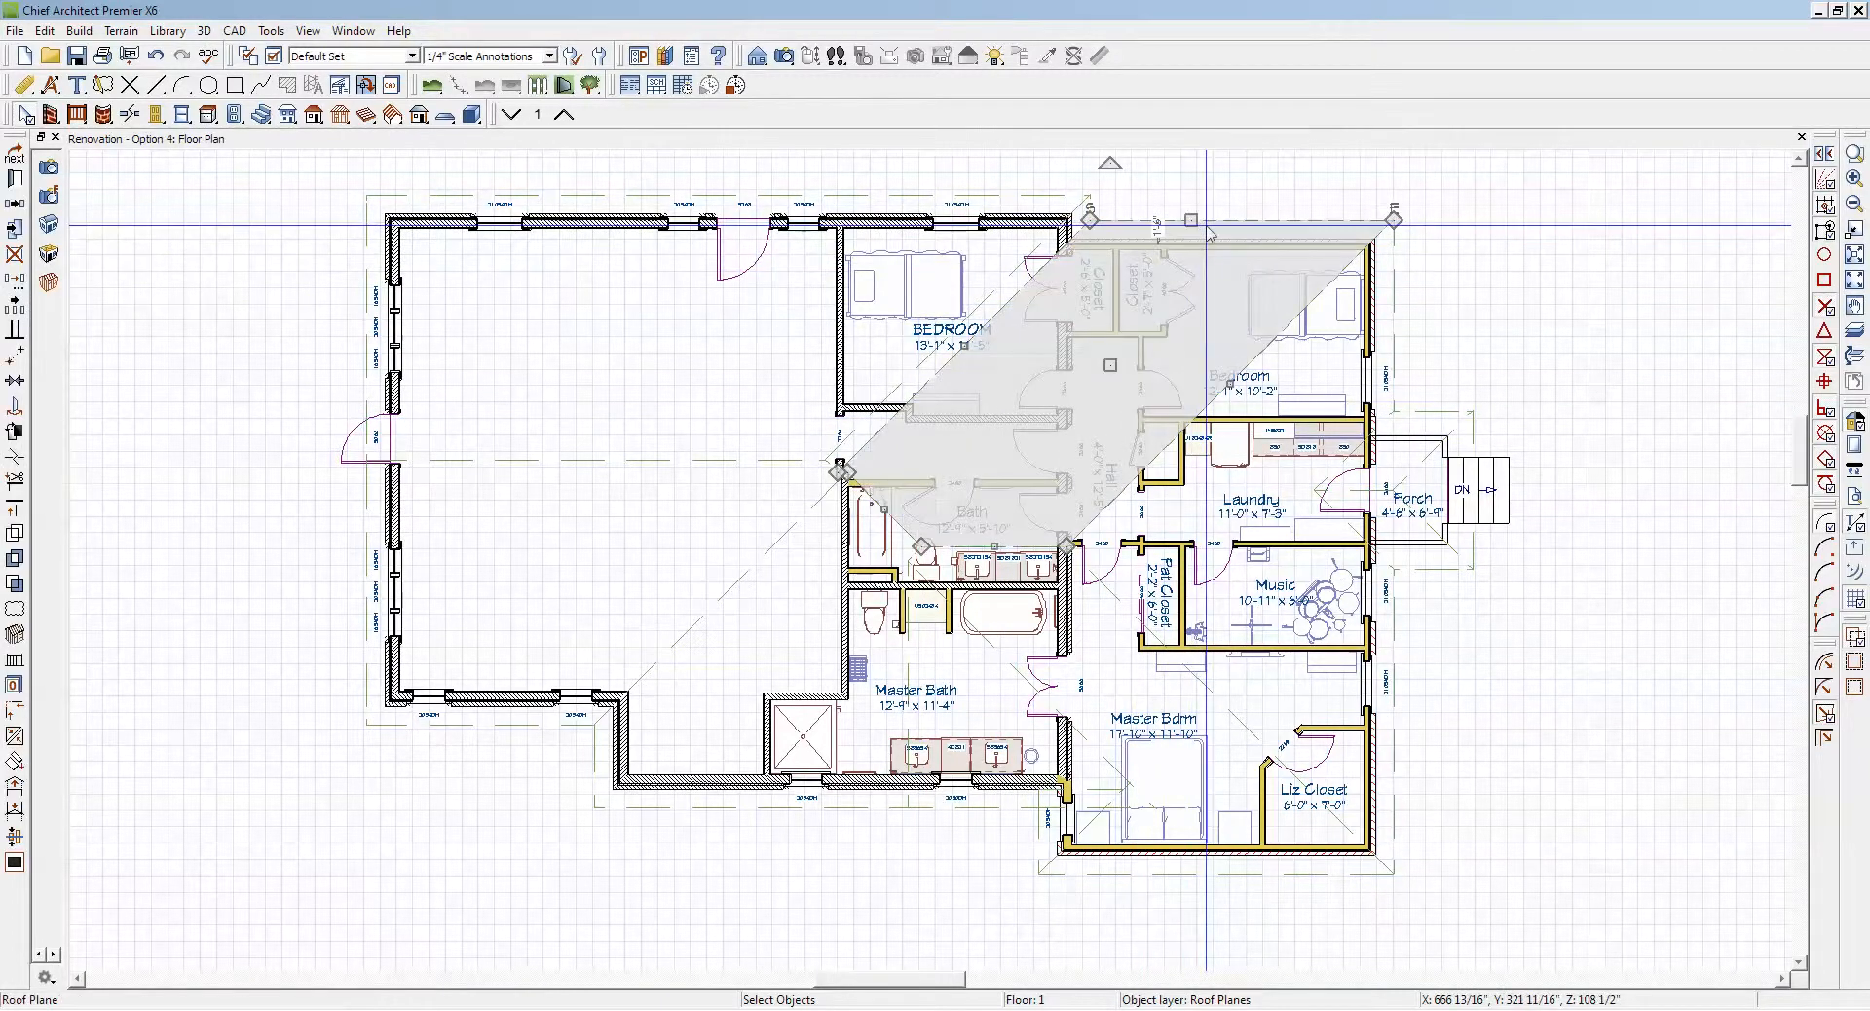
drag(1208, 232, 1215, 237)
click(1039, 542)
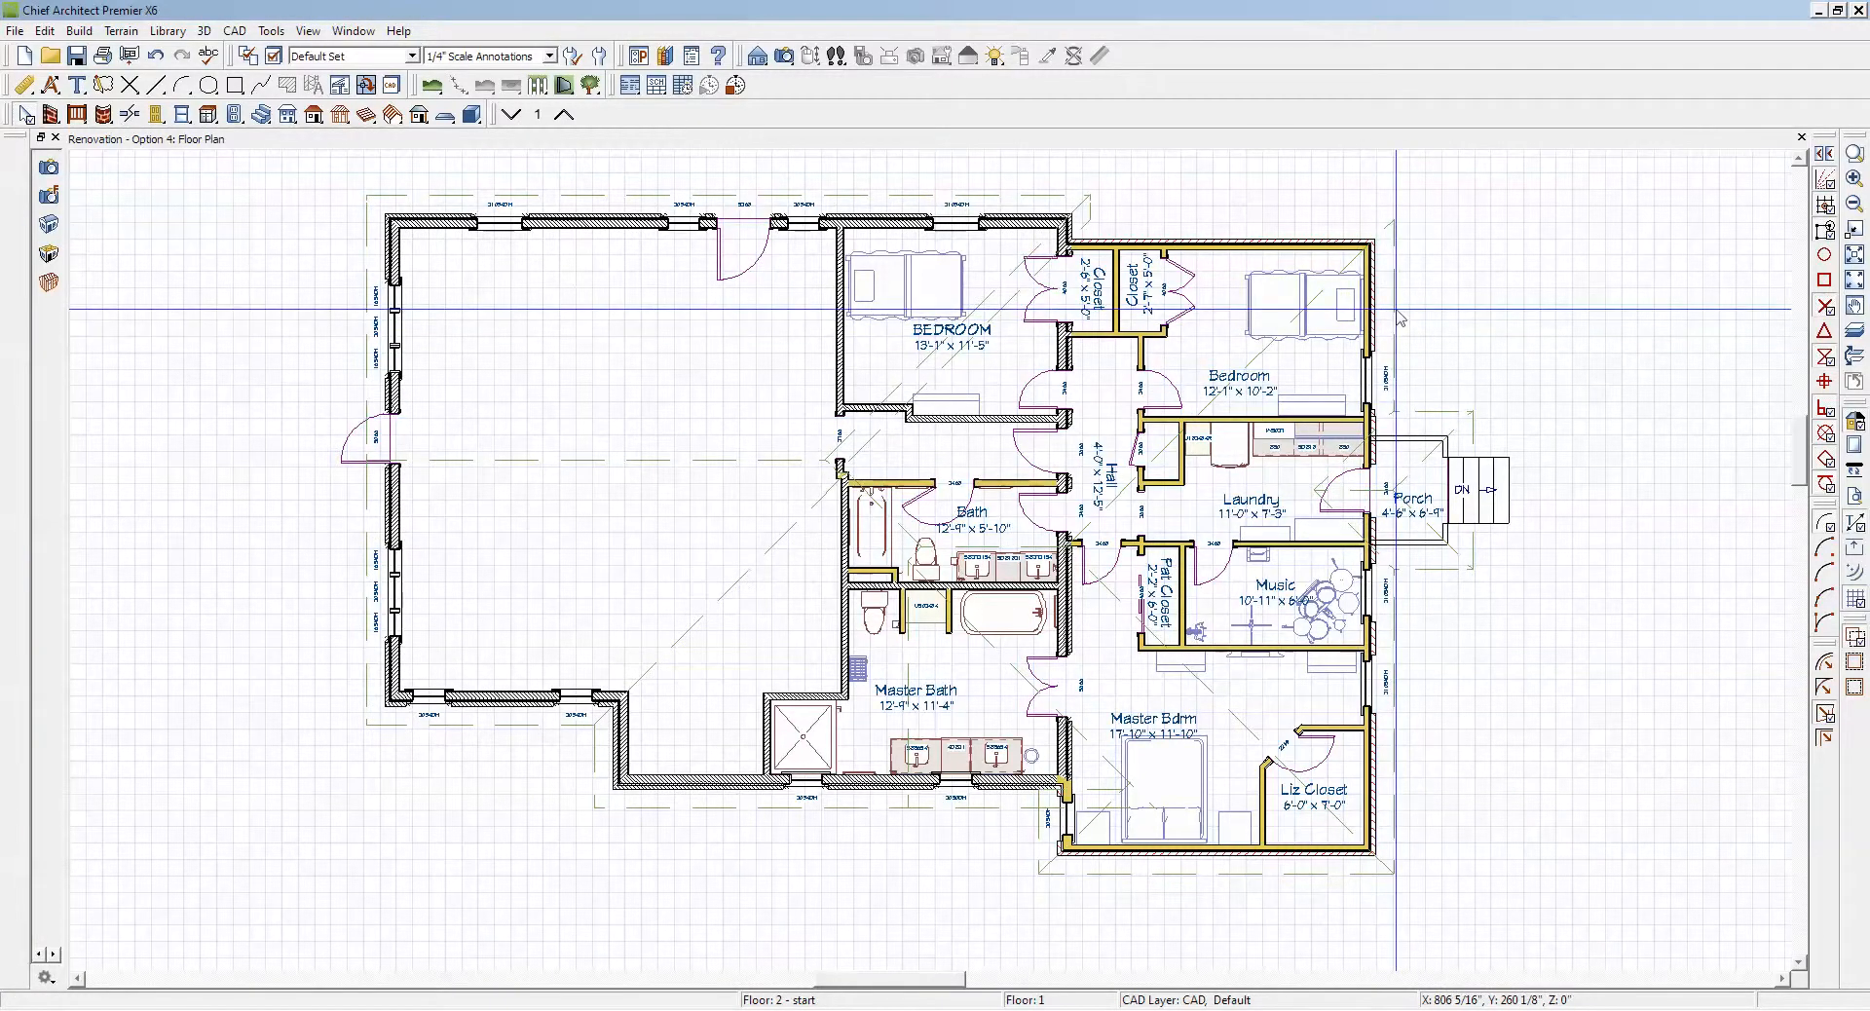
click(1396, 310)
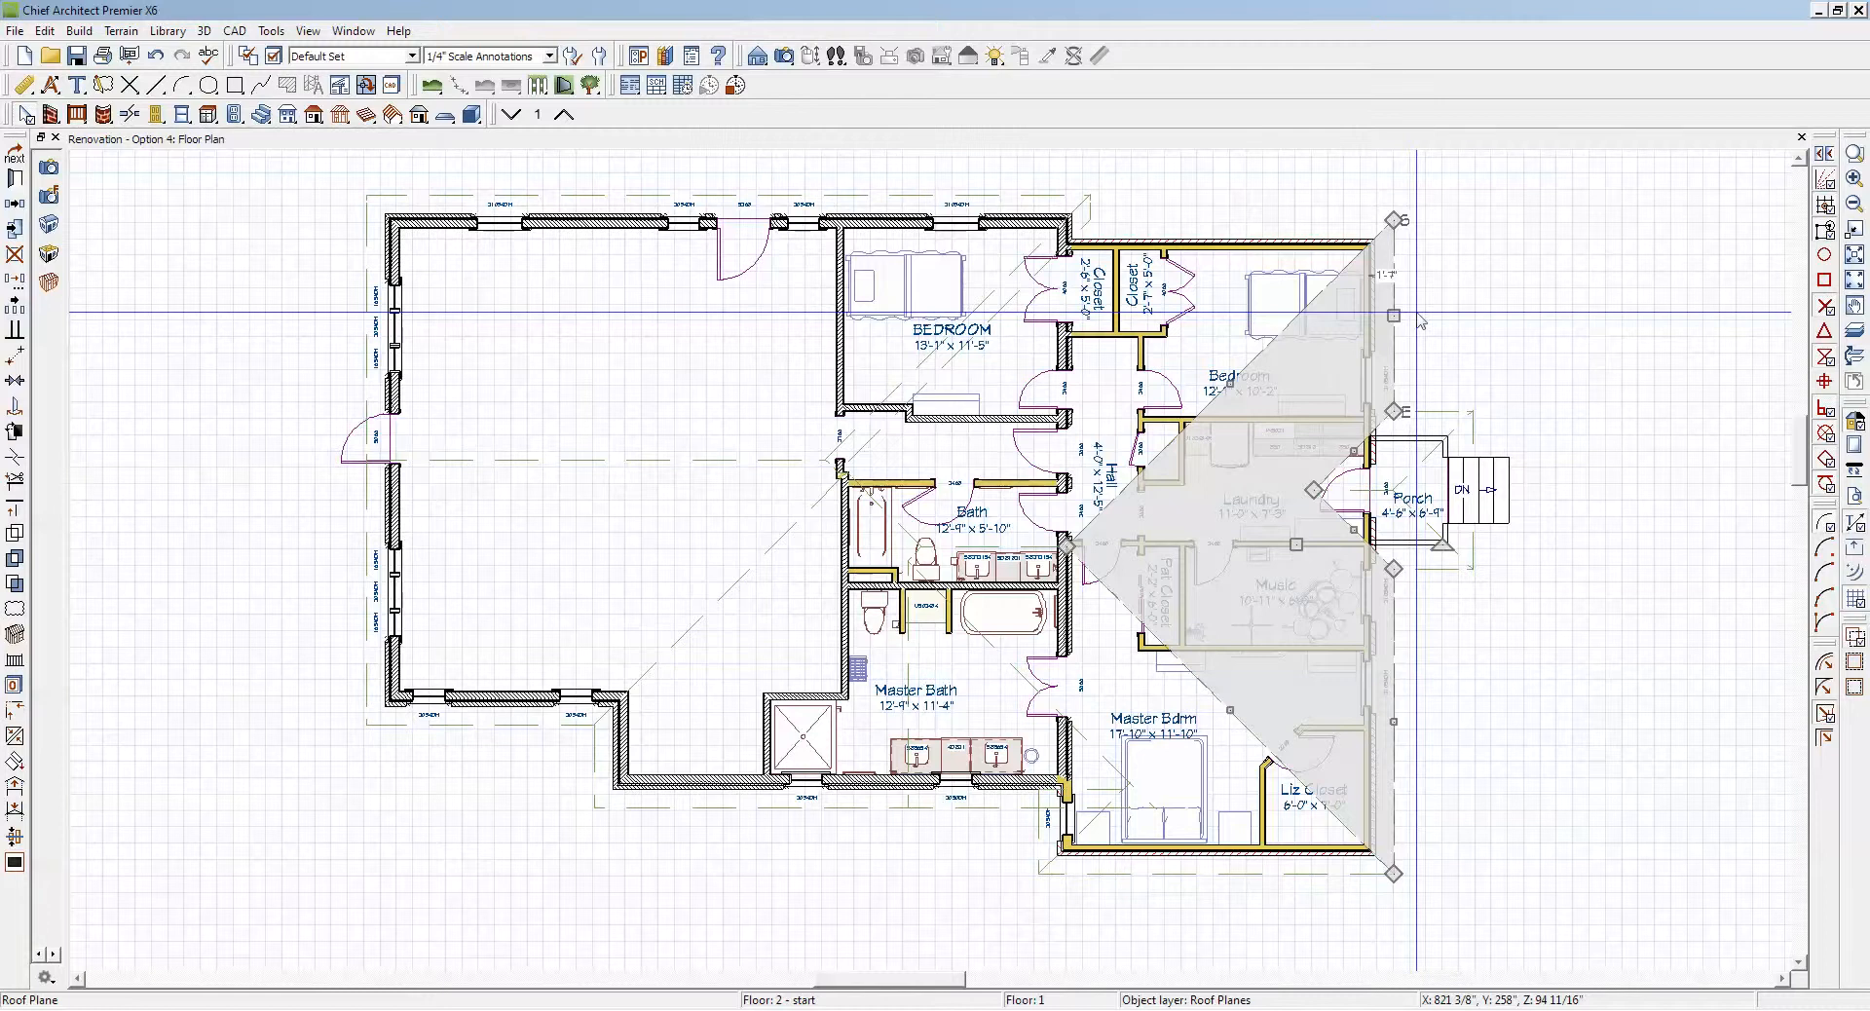
key(Delete)
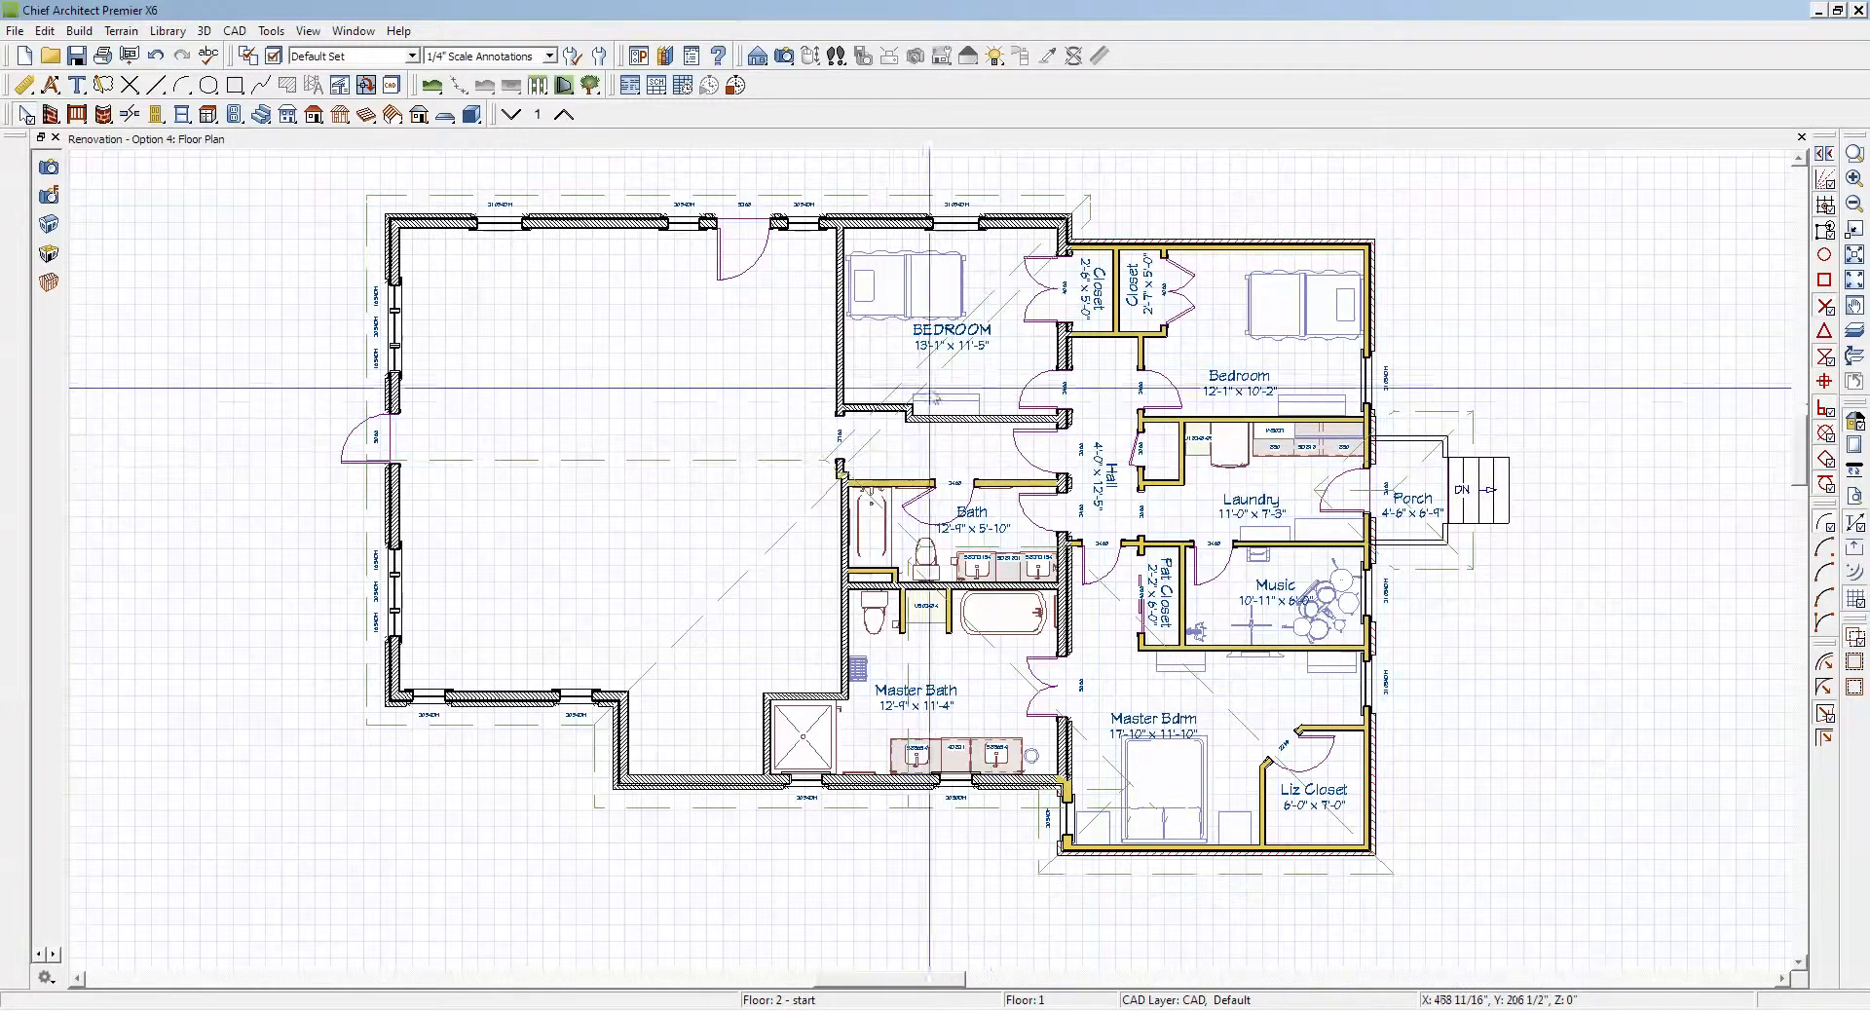
Step: Extend the slanted edge of the roof plane covering the large room and the uppercase-labelled BEDROOM beyond the porch-side exterior wall
click(955, 369)
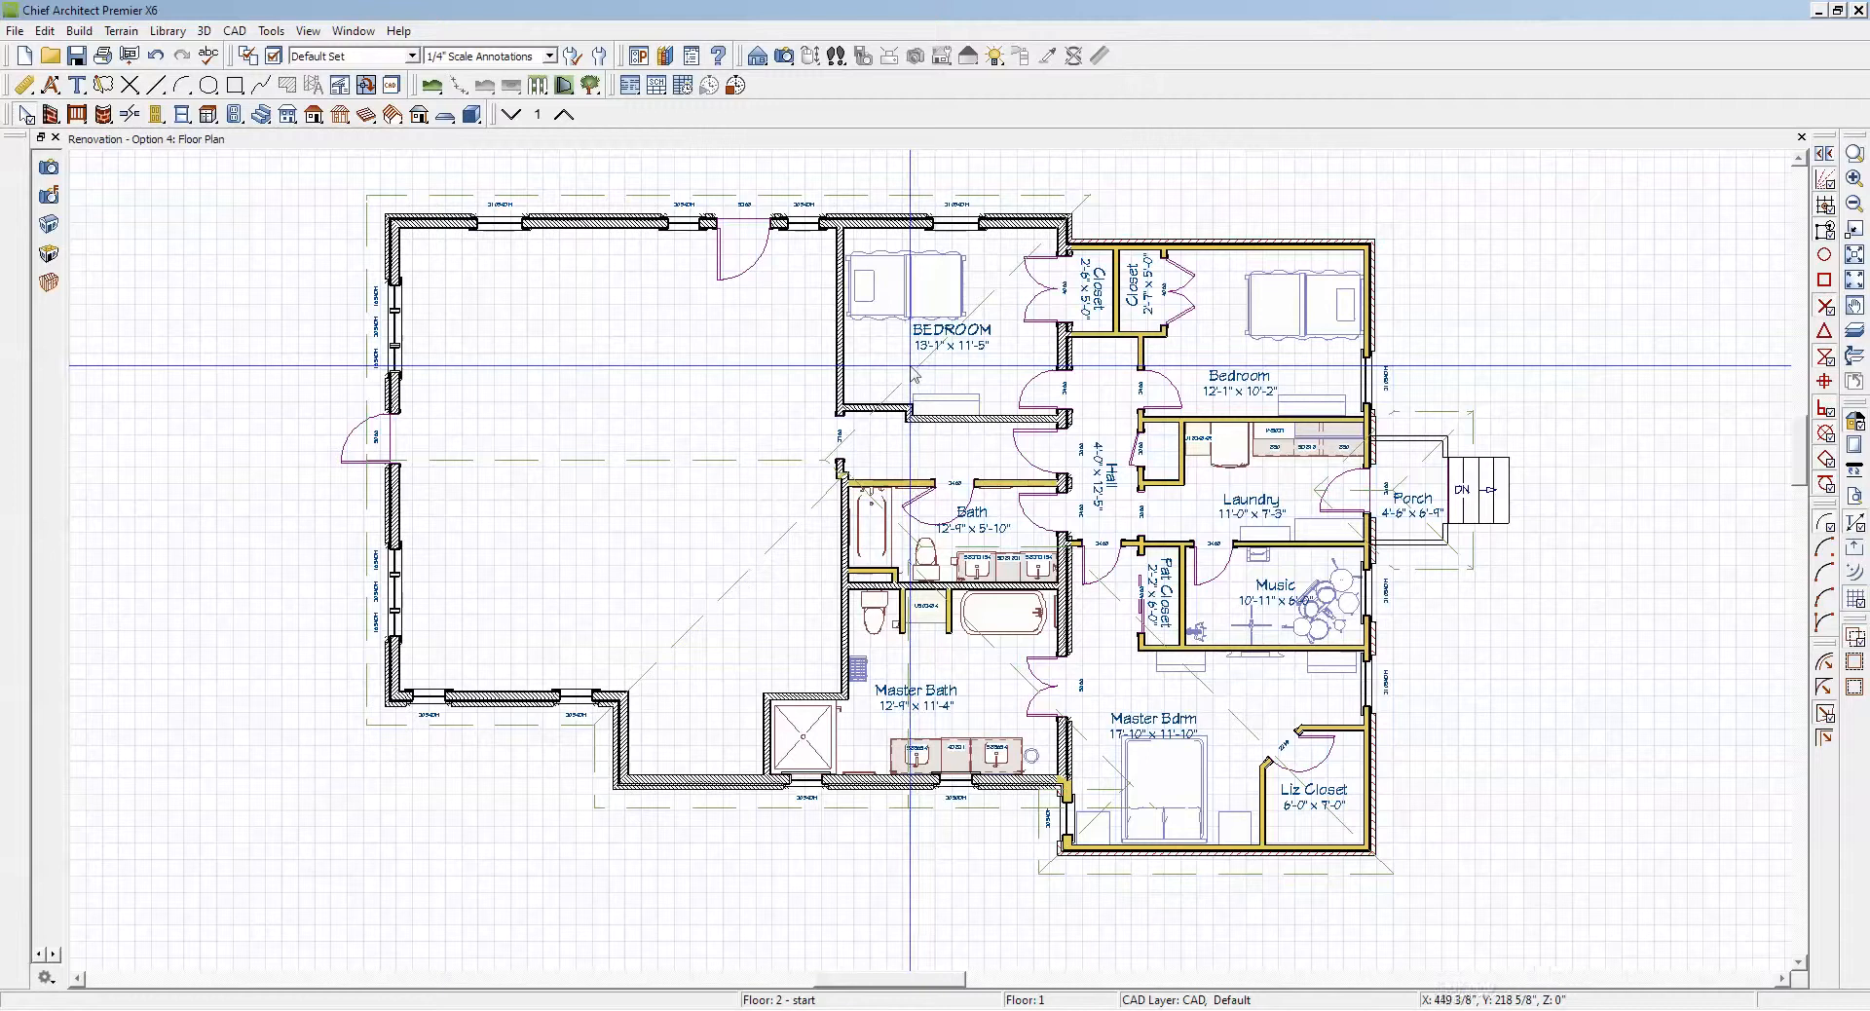
click(912, 368)
drag(914, 367, 1463, 388)
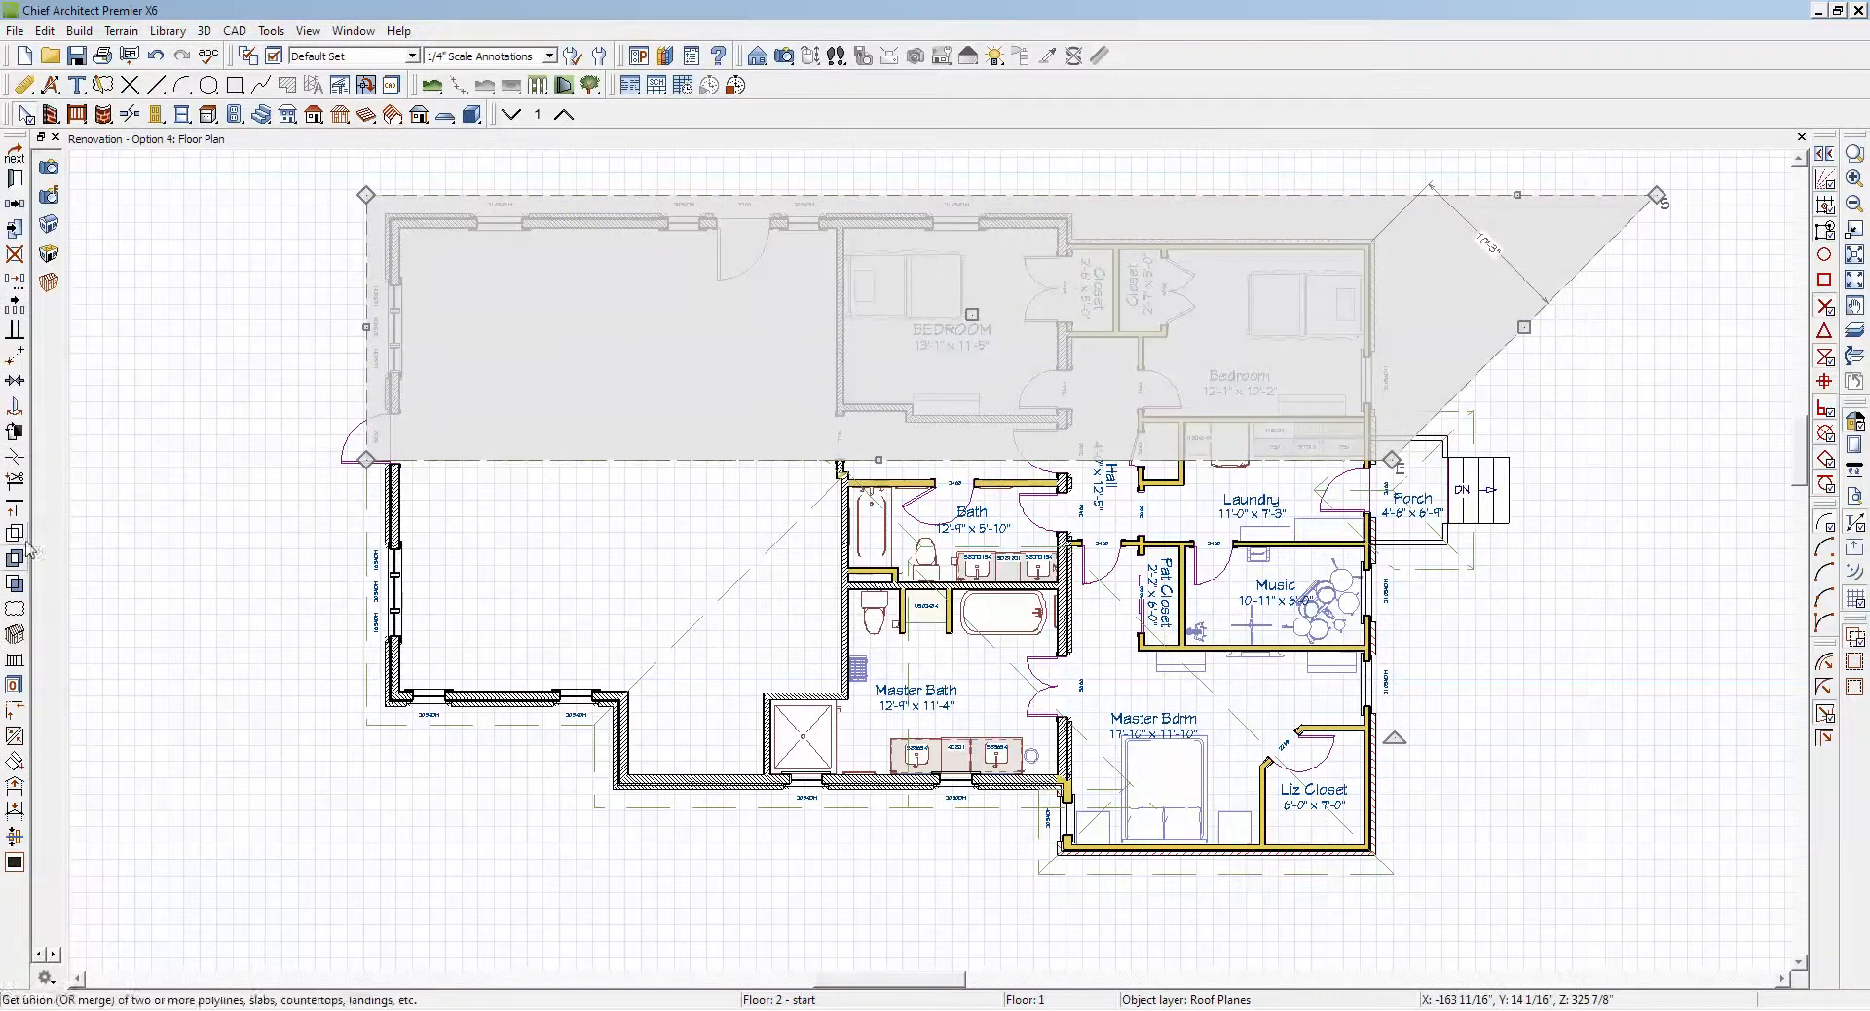
Step: Make the extended roof plane's slanted end parallel to the porch-side exterior wall and pull that edge back to the overhang line
click(15, 333)
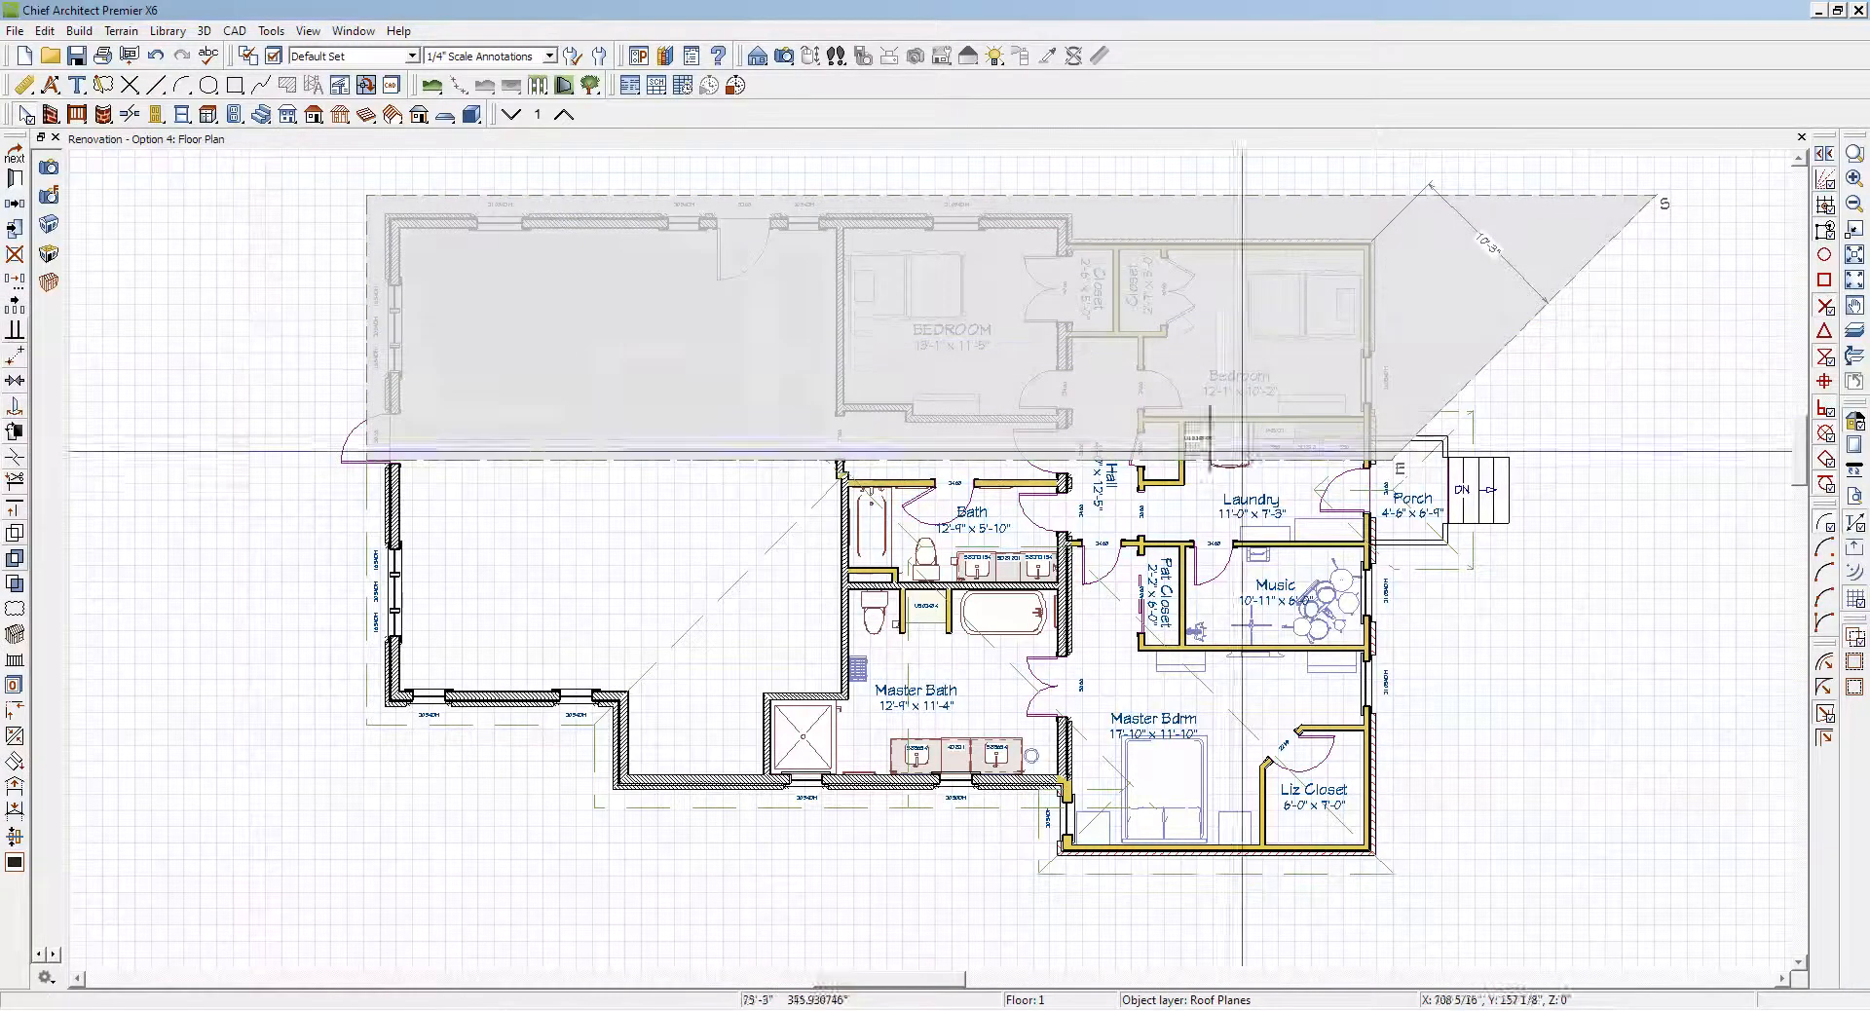
click(1370, 331)
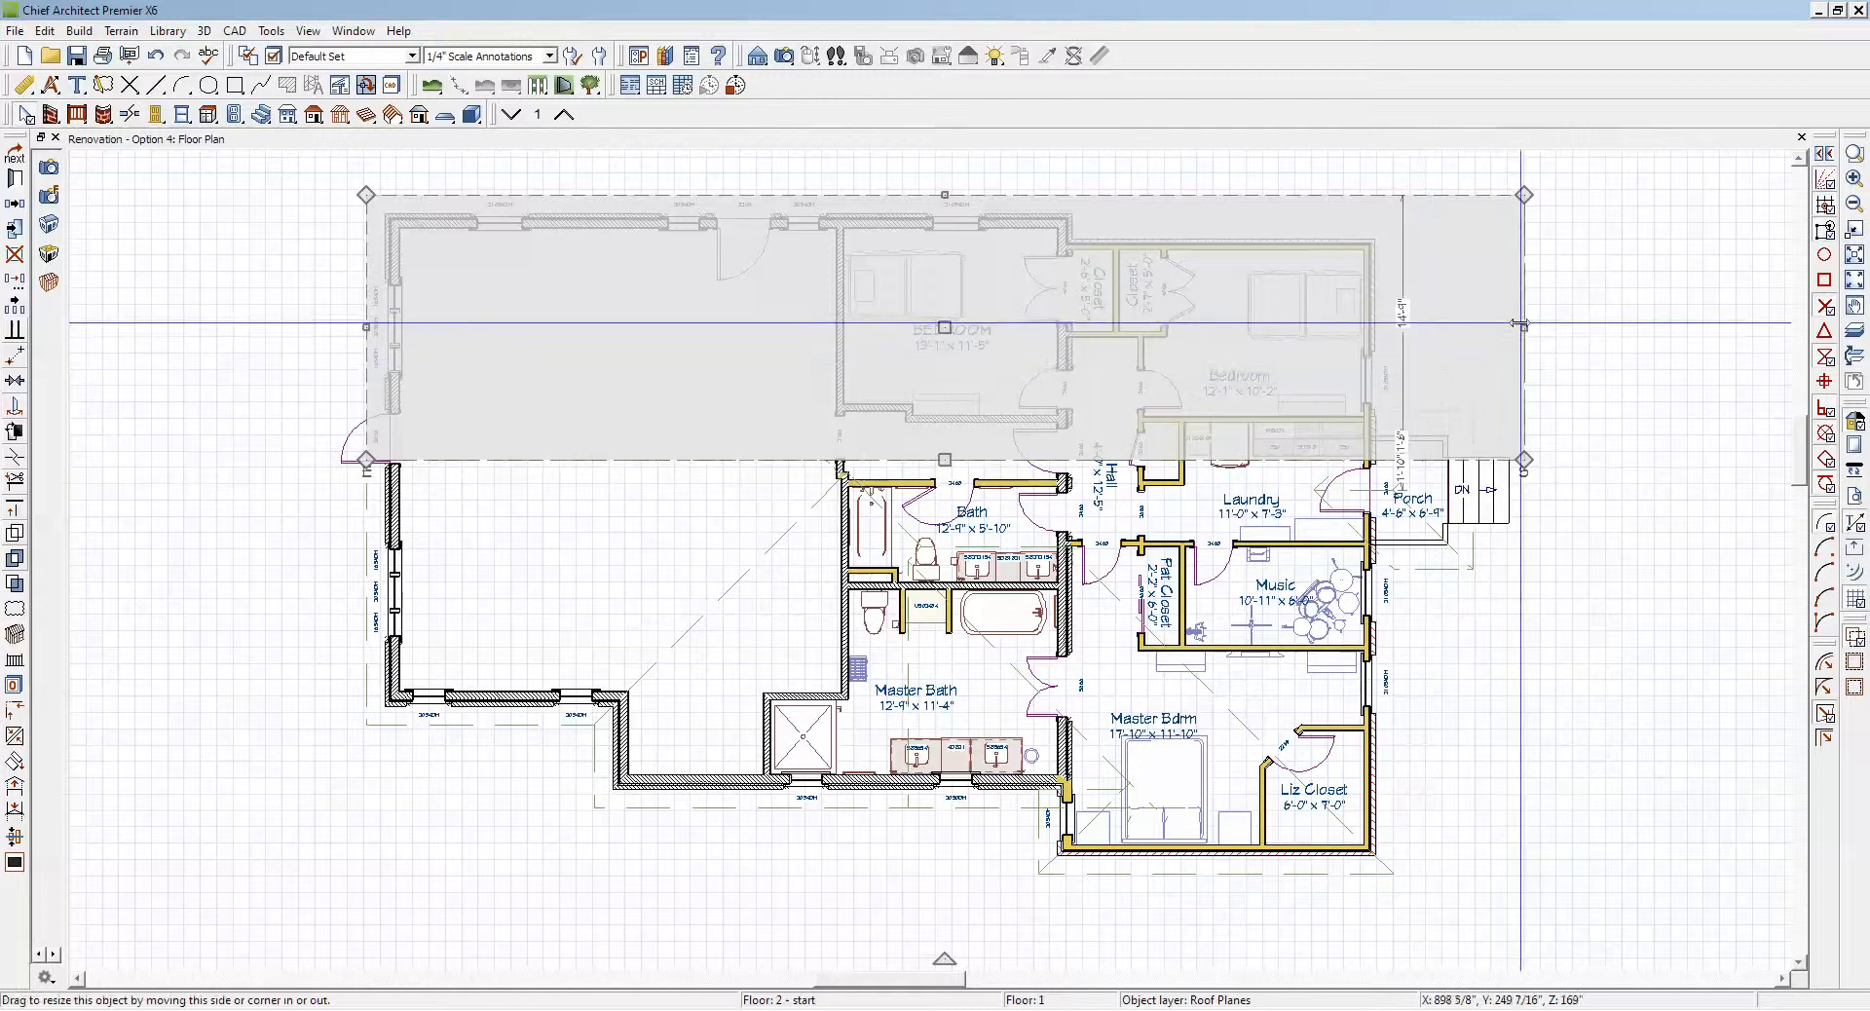
drag(1522, 324, 1397, 466)
key(Escape)
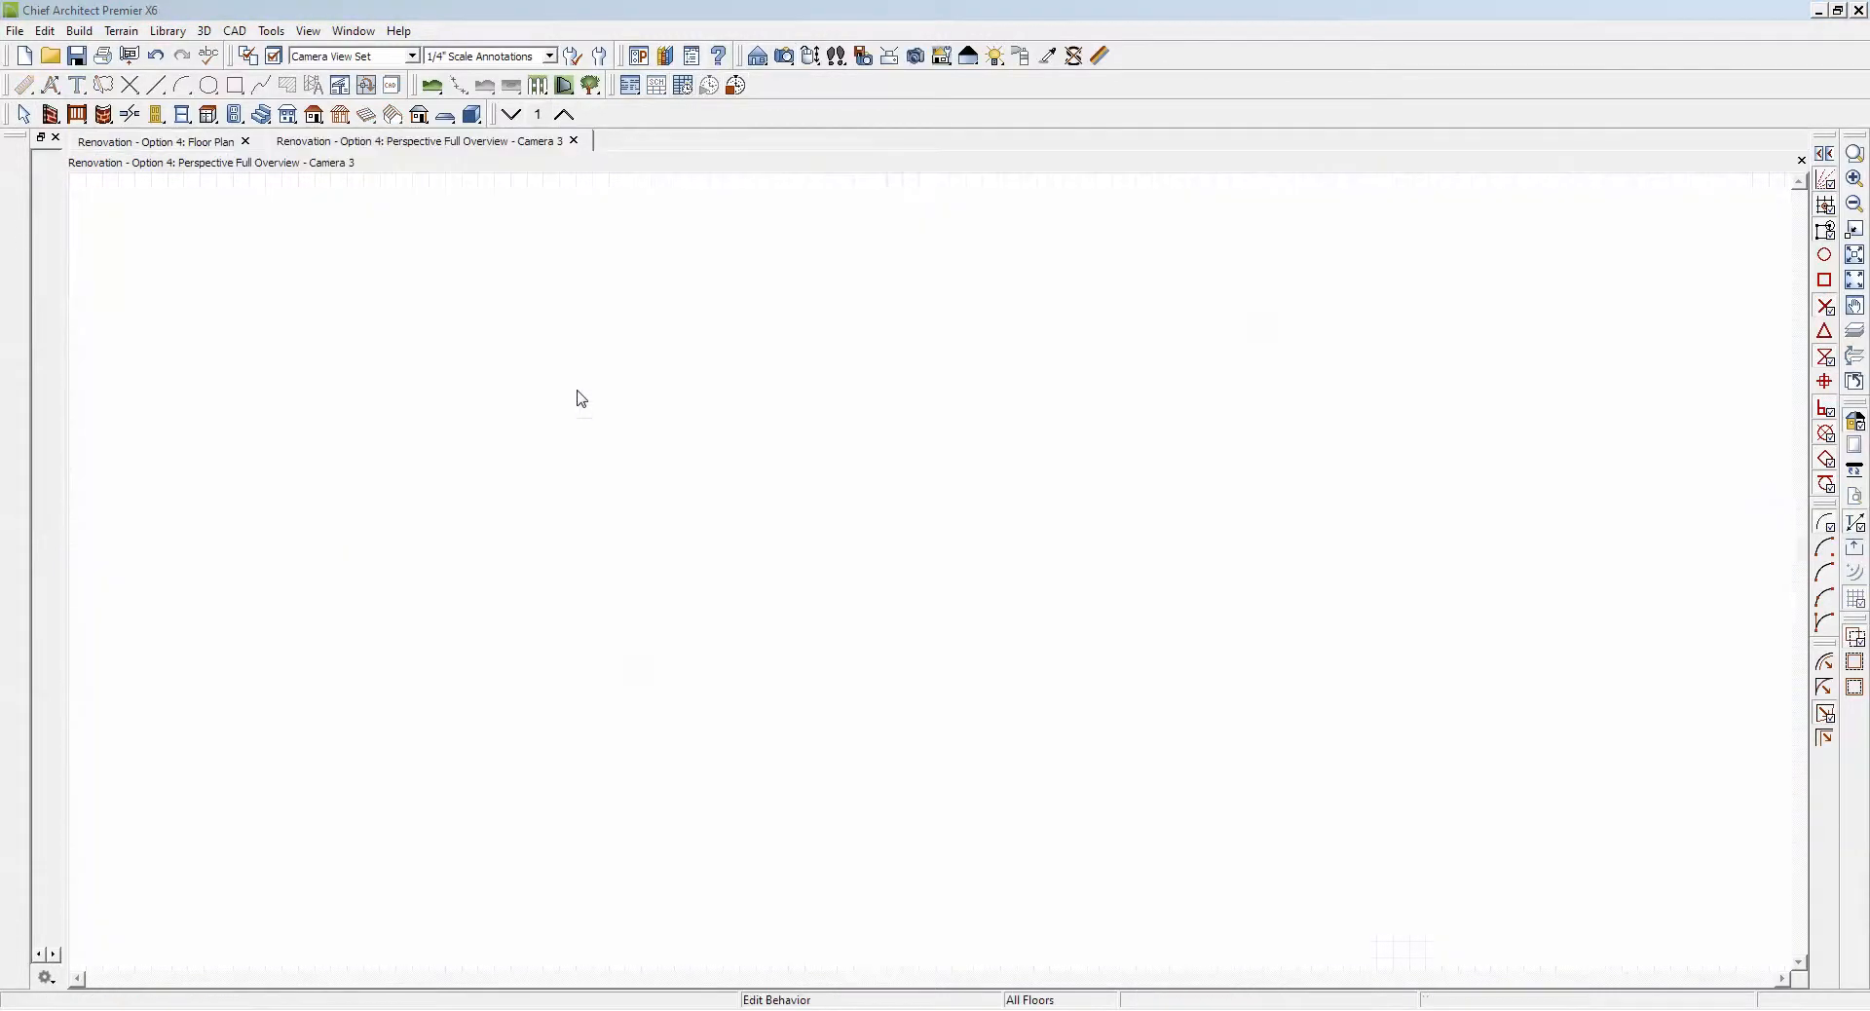
Step: Examine the extended roof plane and the porch roof from several angles in a full perspective overview
drag(918, 501, 864, 620)
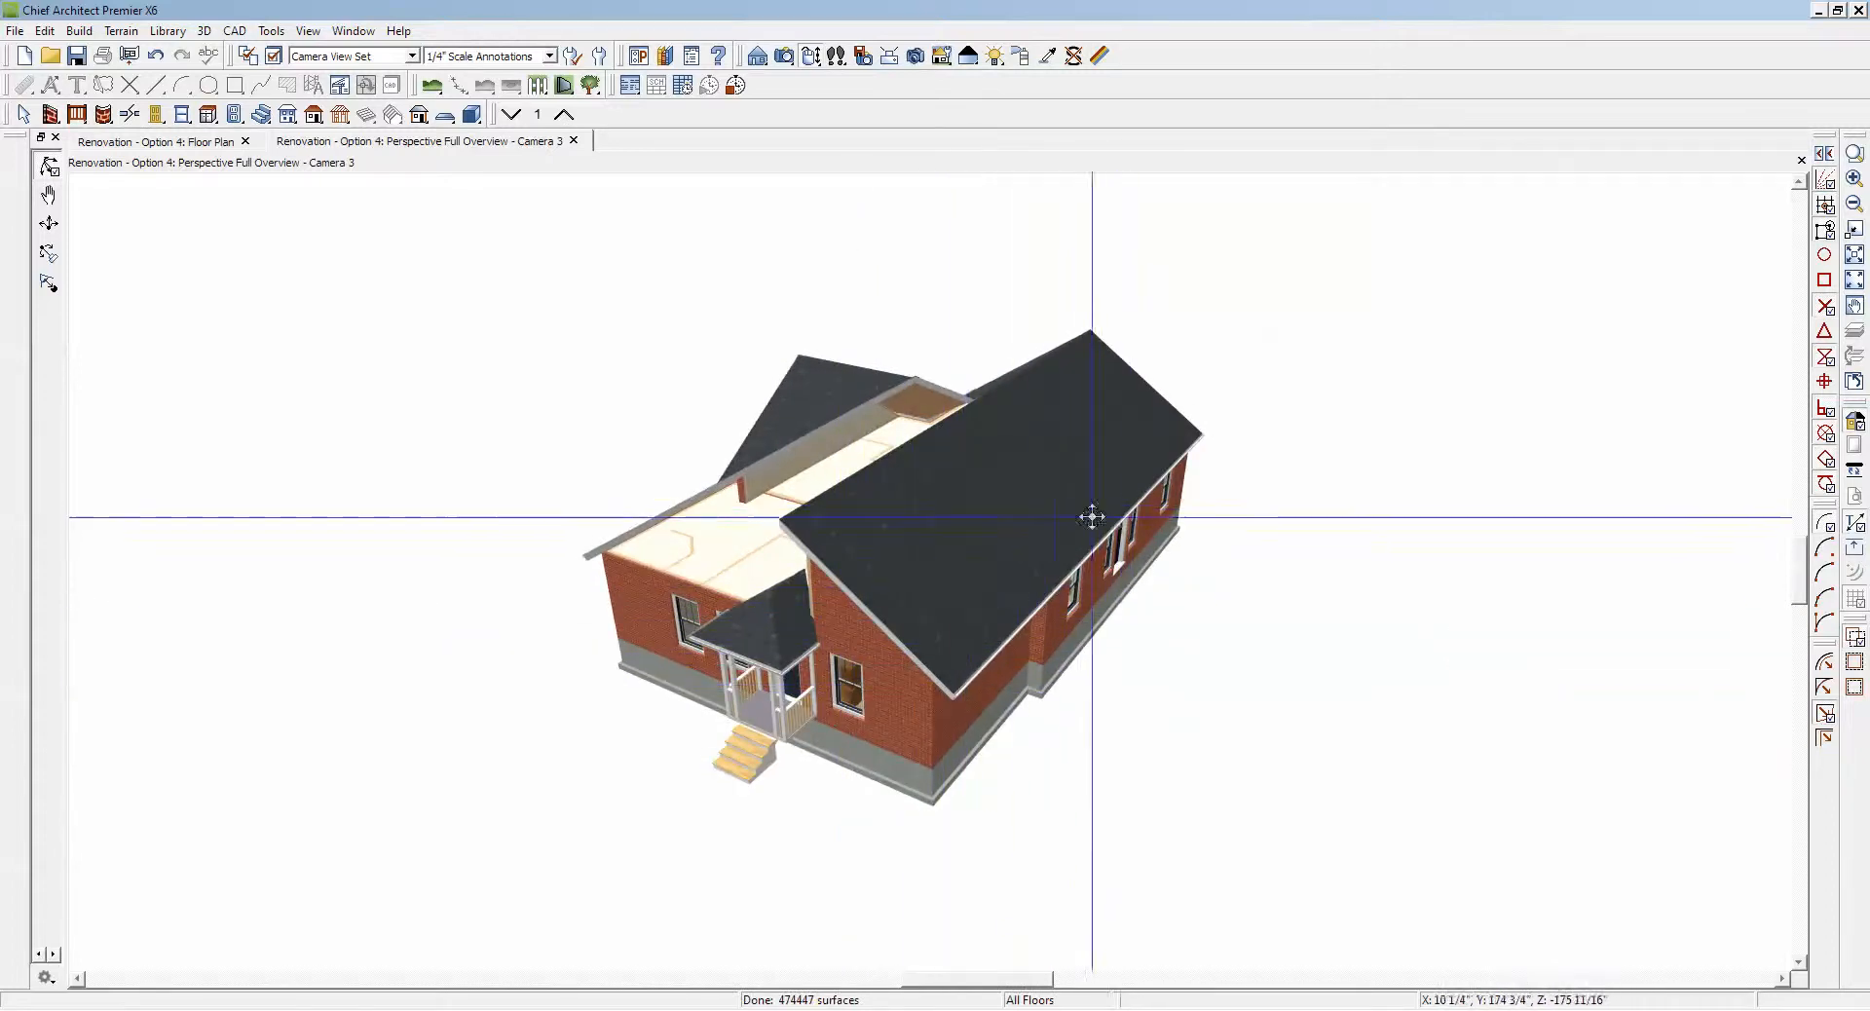
scroll(1043, 638, up, 5)
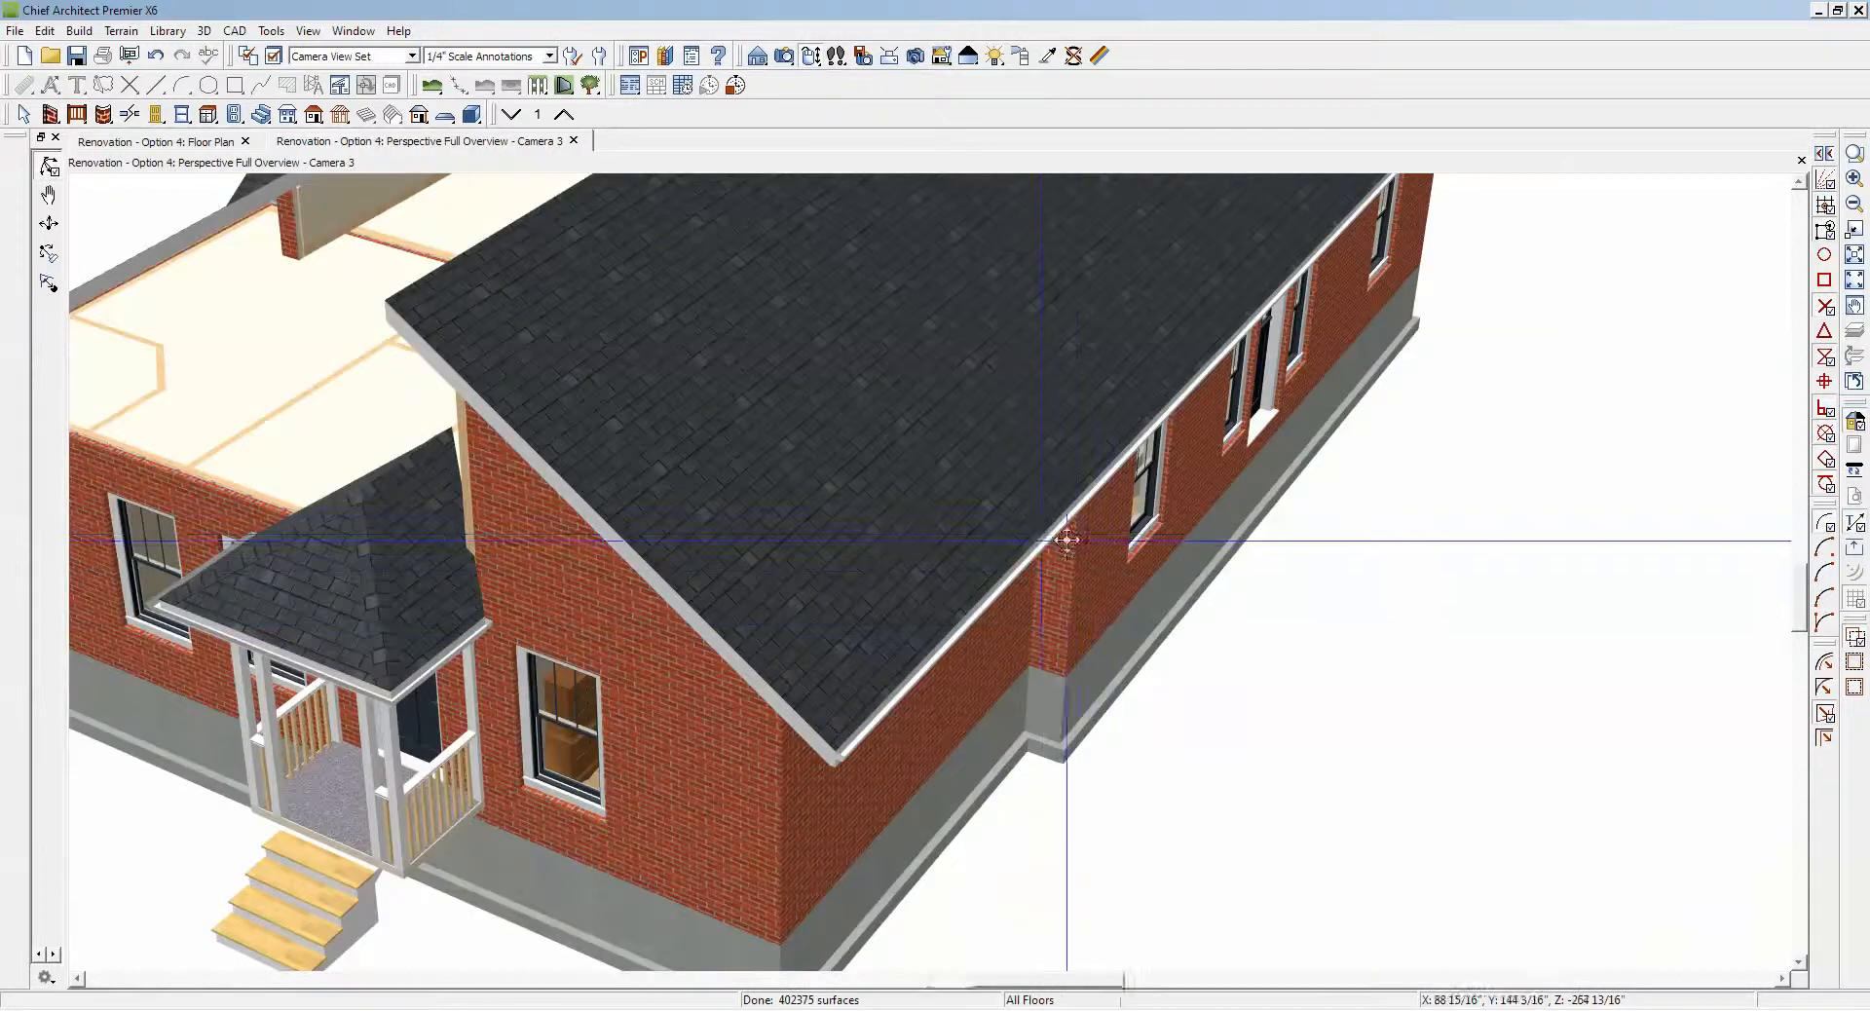
scroll(1089, 544, down, 4)
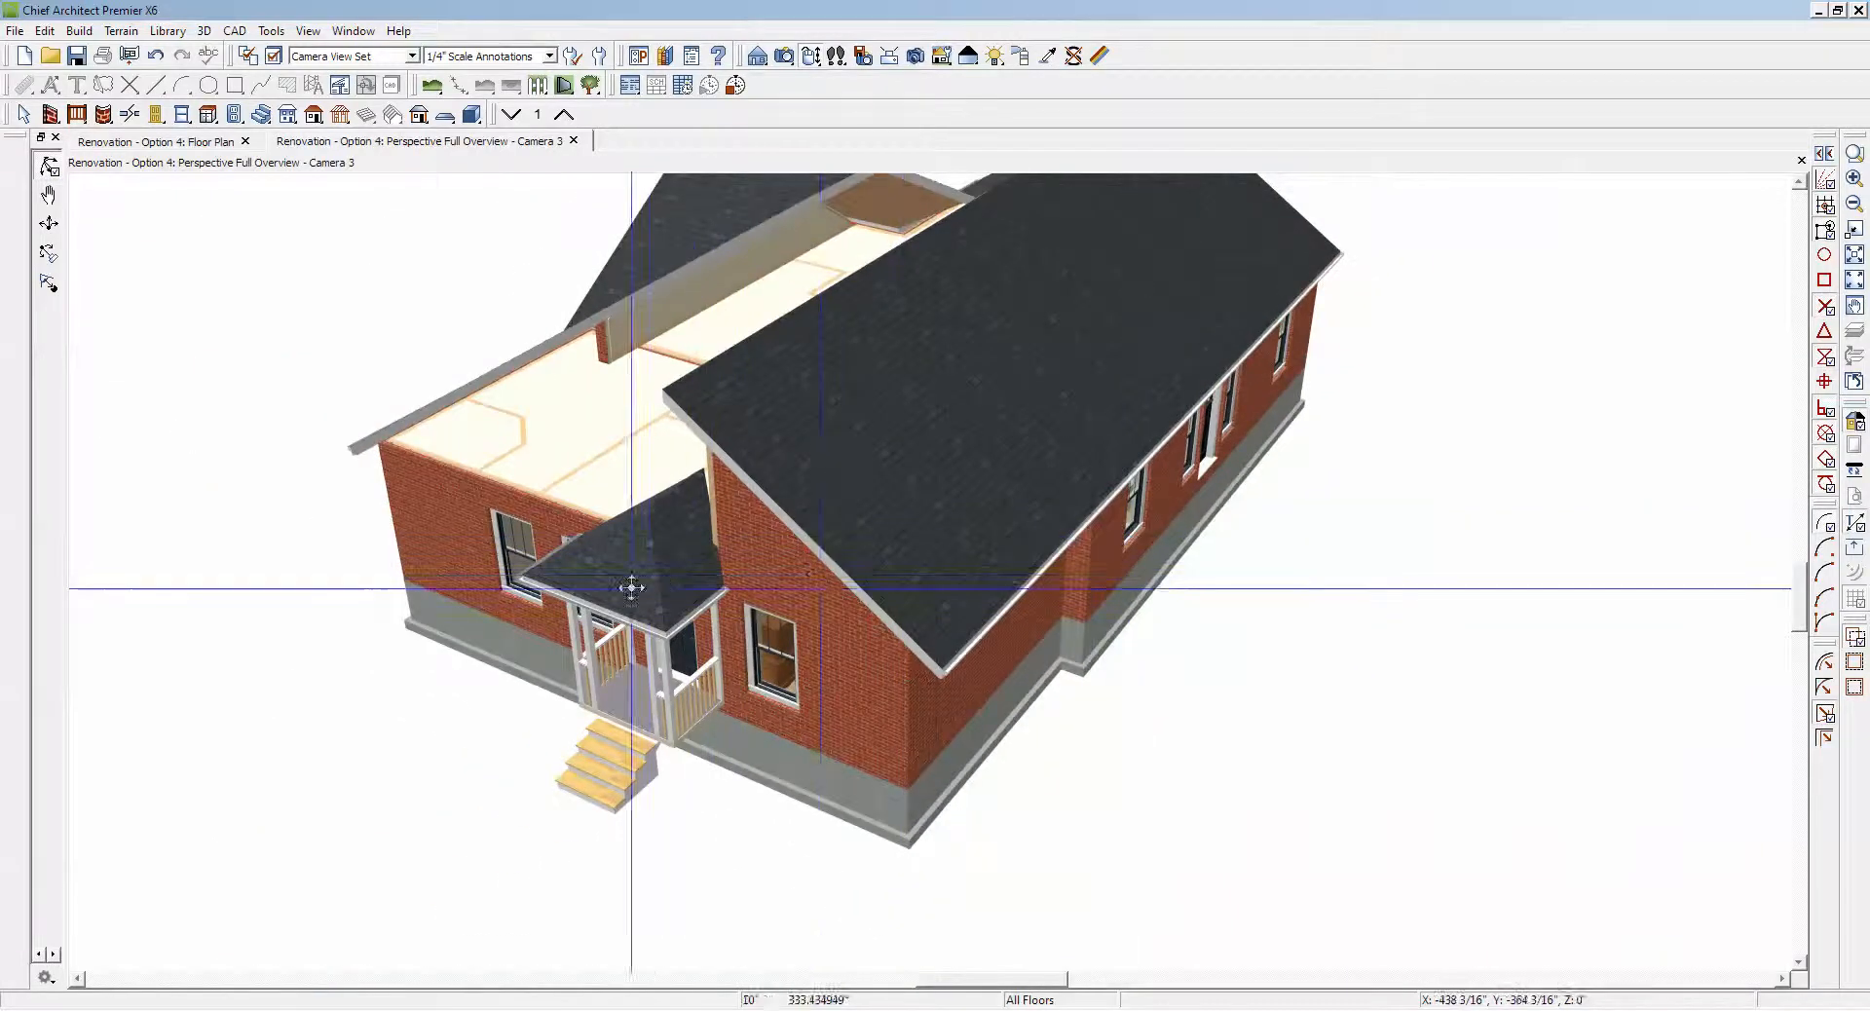
drag(631, 589, 769, 613)
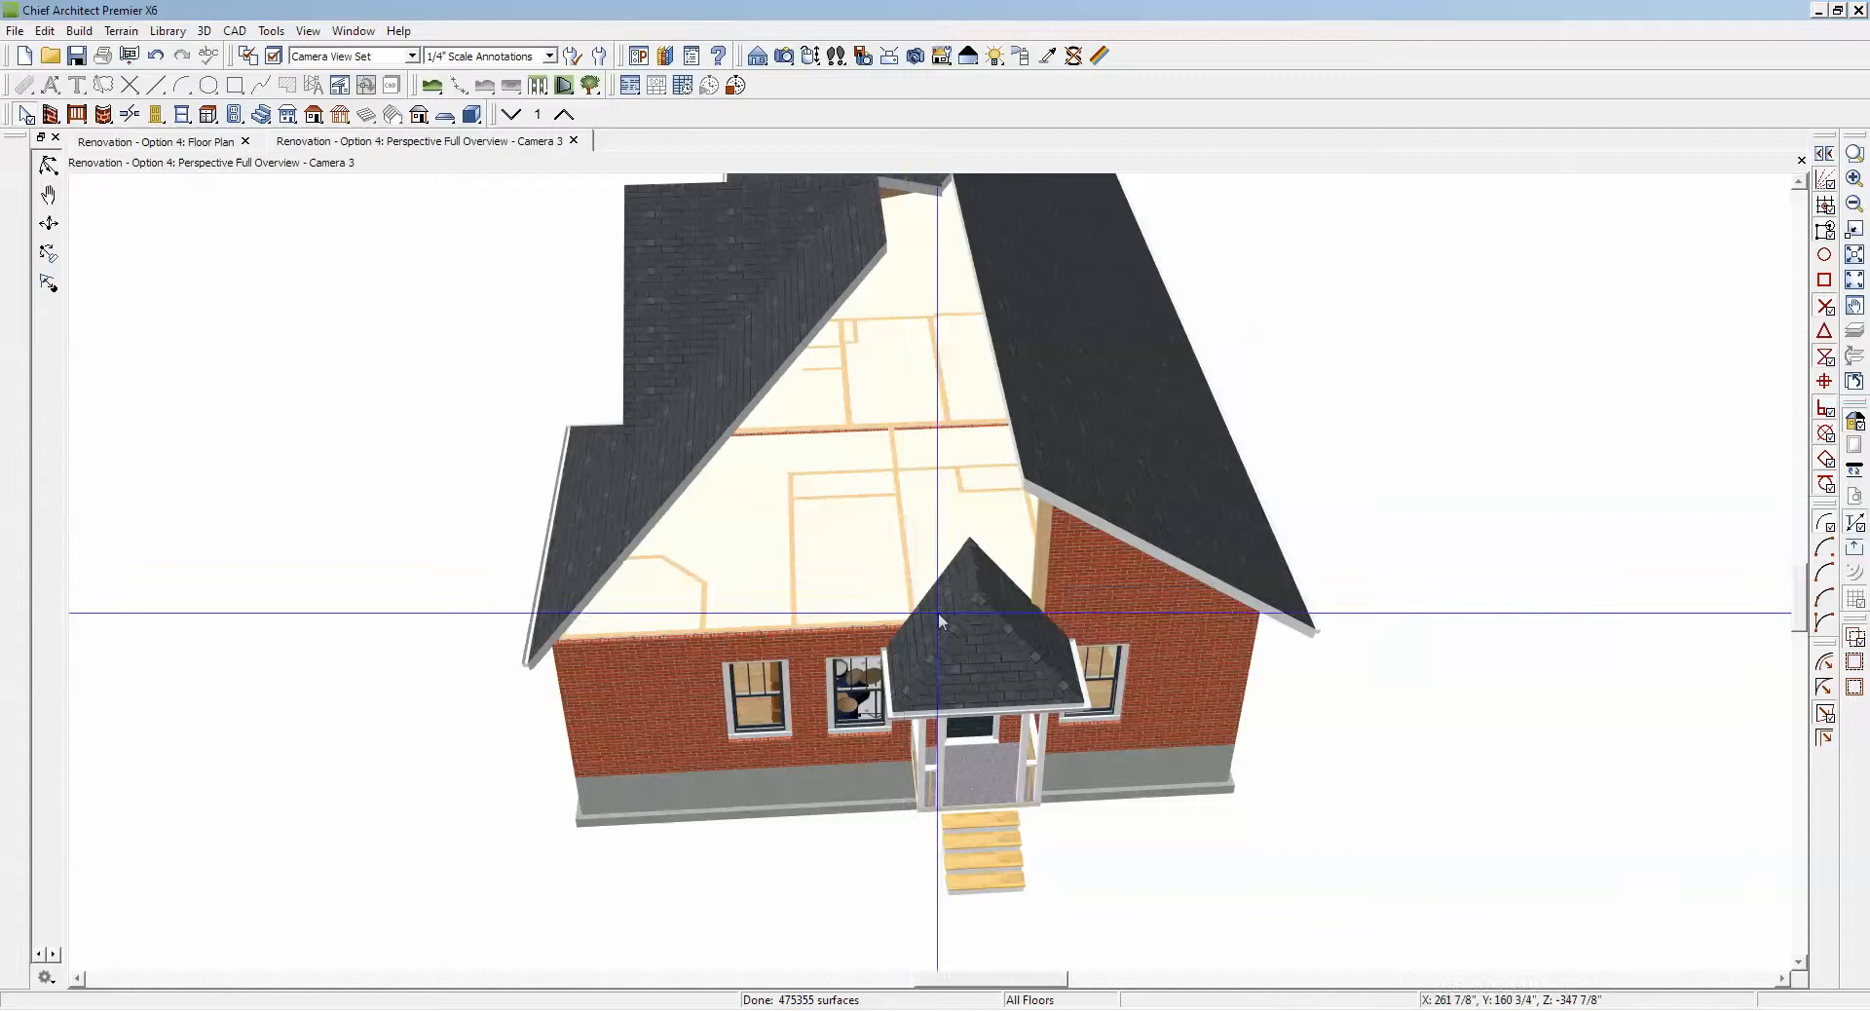
Step: Tile the perspective overview and floor plan side by side and magnify the porch roof in the perspective view
key(ctrl+Tab)
key(ctrl+Tab)
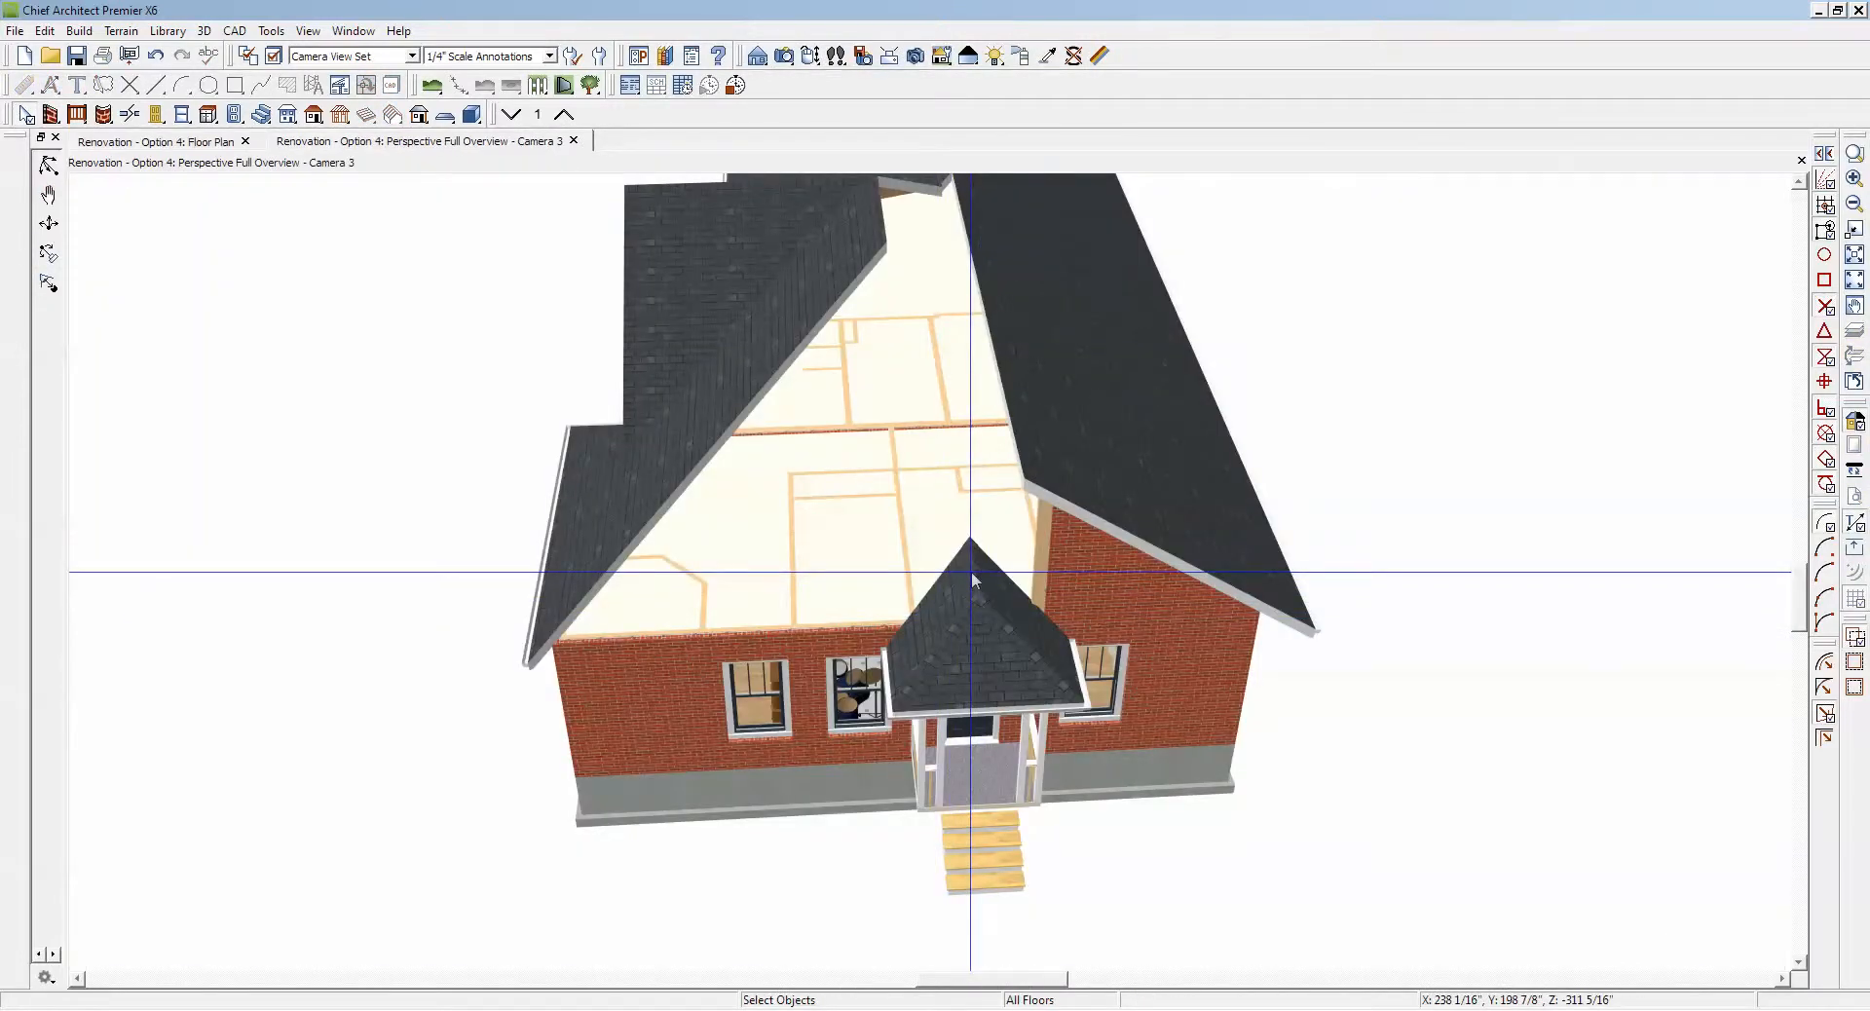
key(shift+F10)
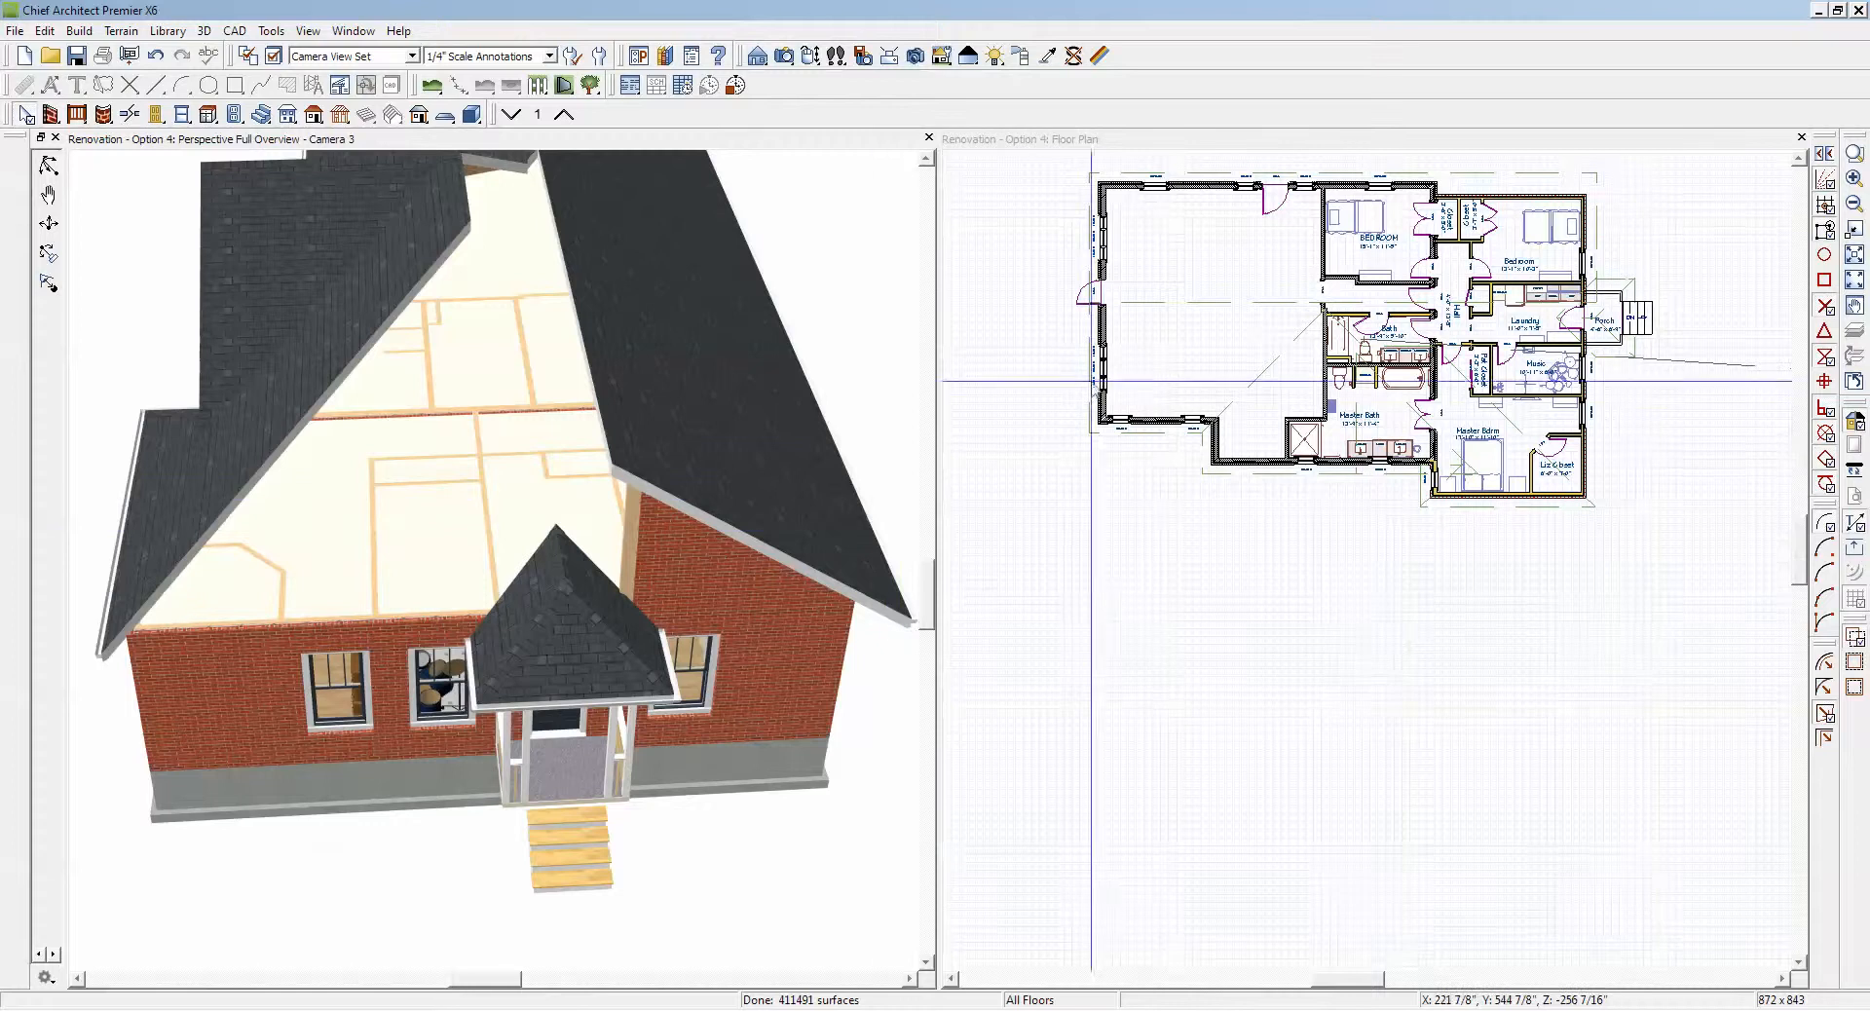
click(1855, 154)
drag(402, 494, 750, 765)
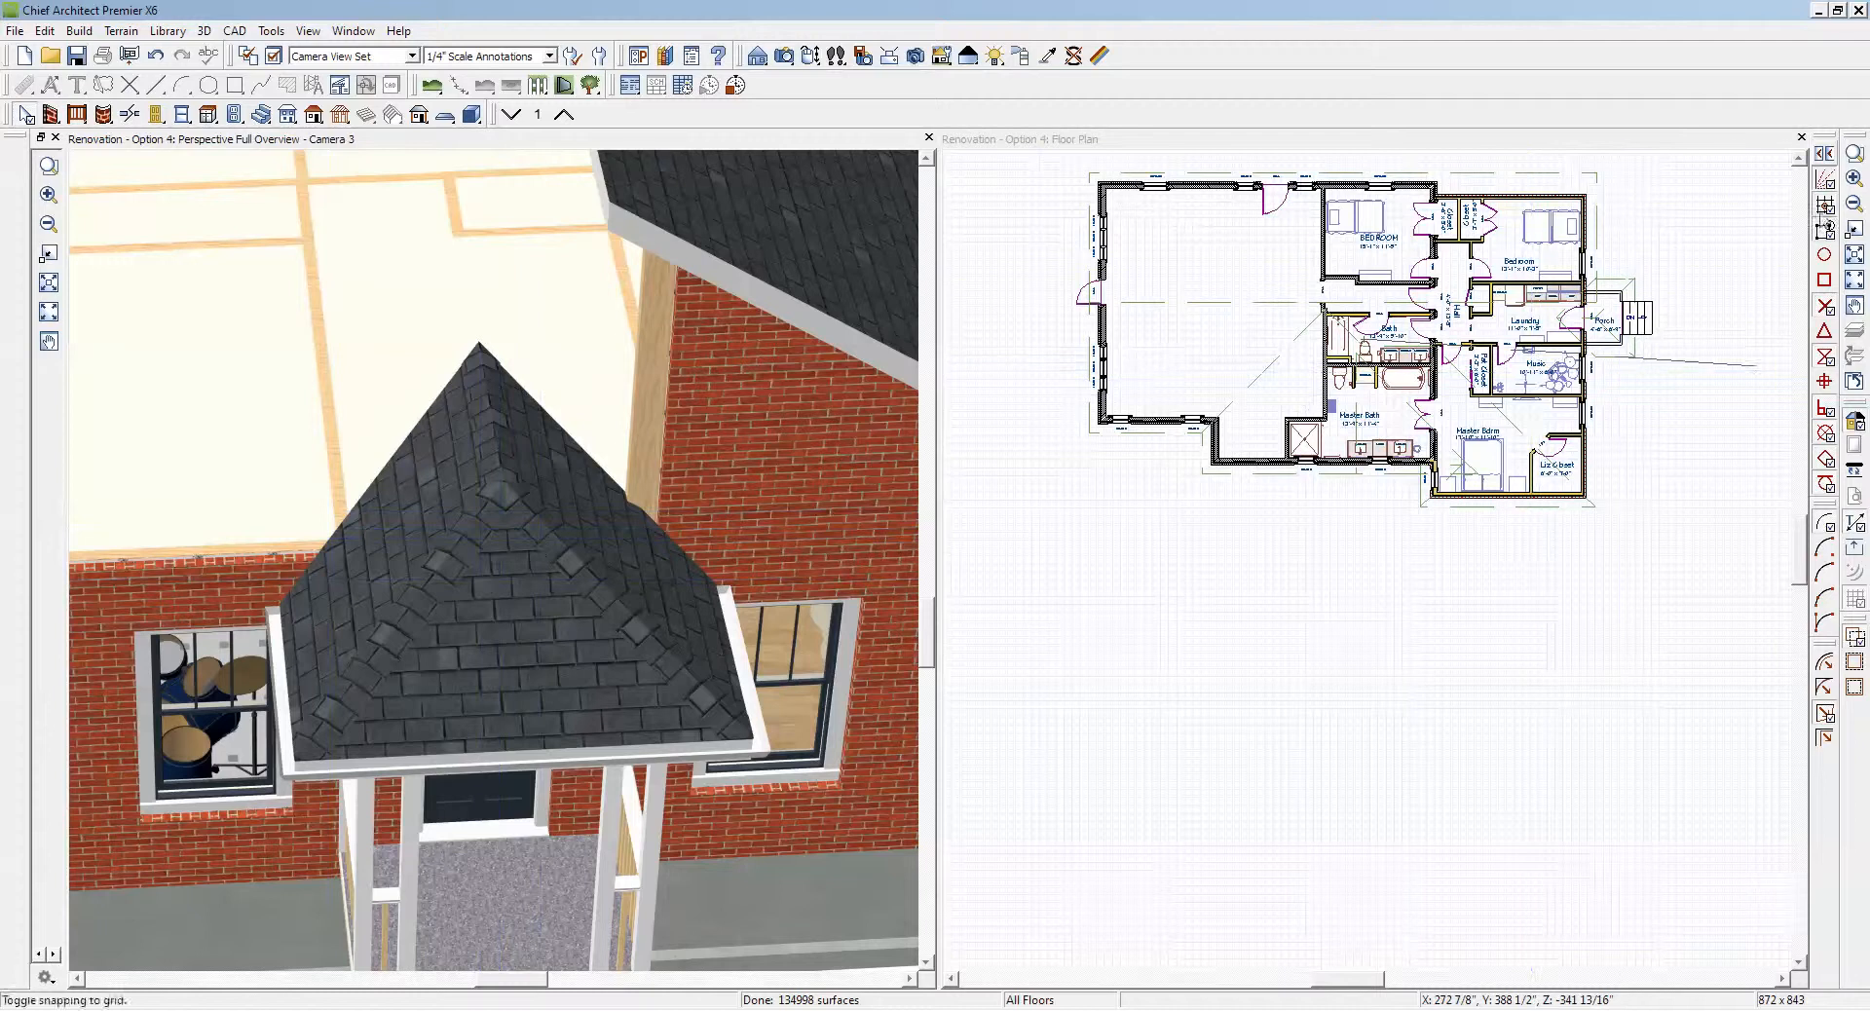
Step: Pull the inner ridge corner of the porch roof plane on the Bedroom side out of the laundry to the porch-side exterior wall
click(1757, 195)
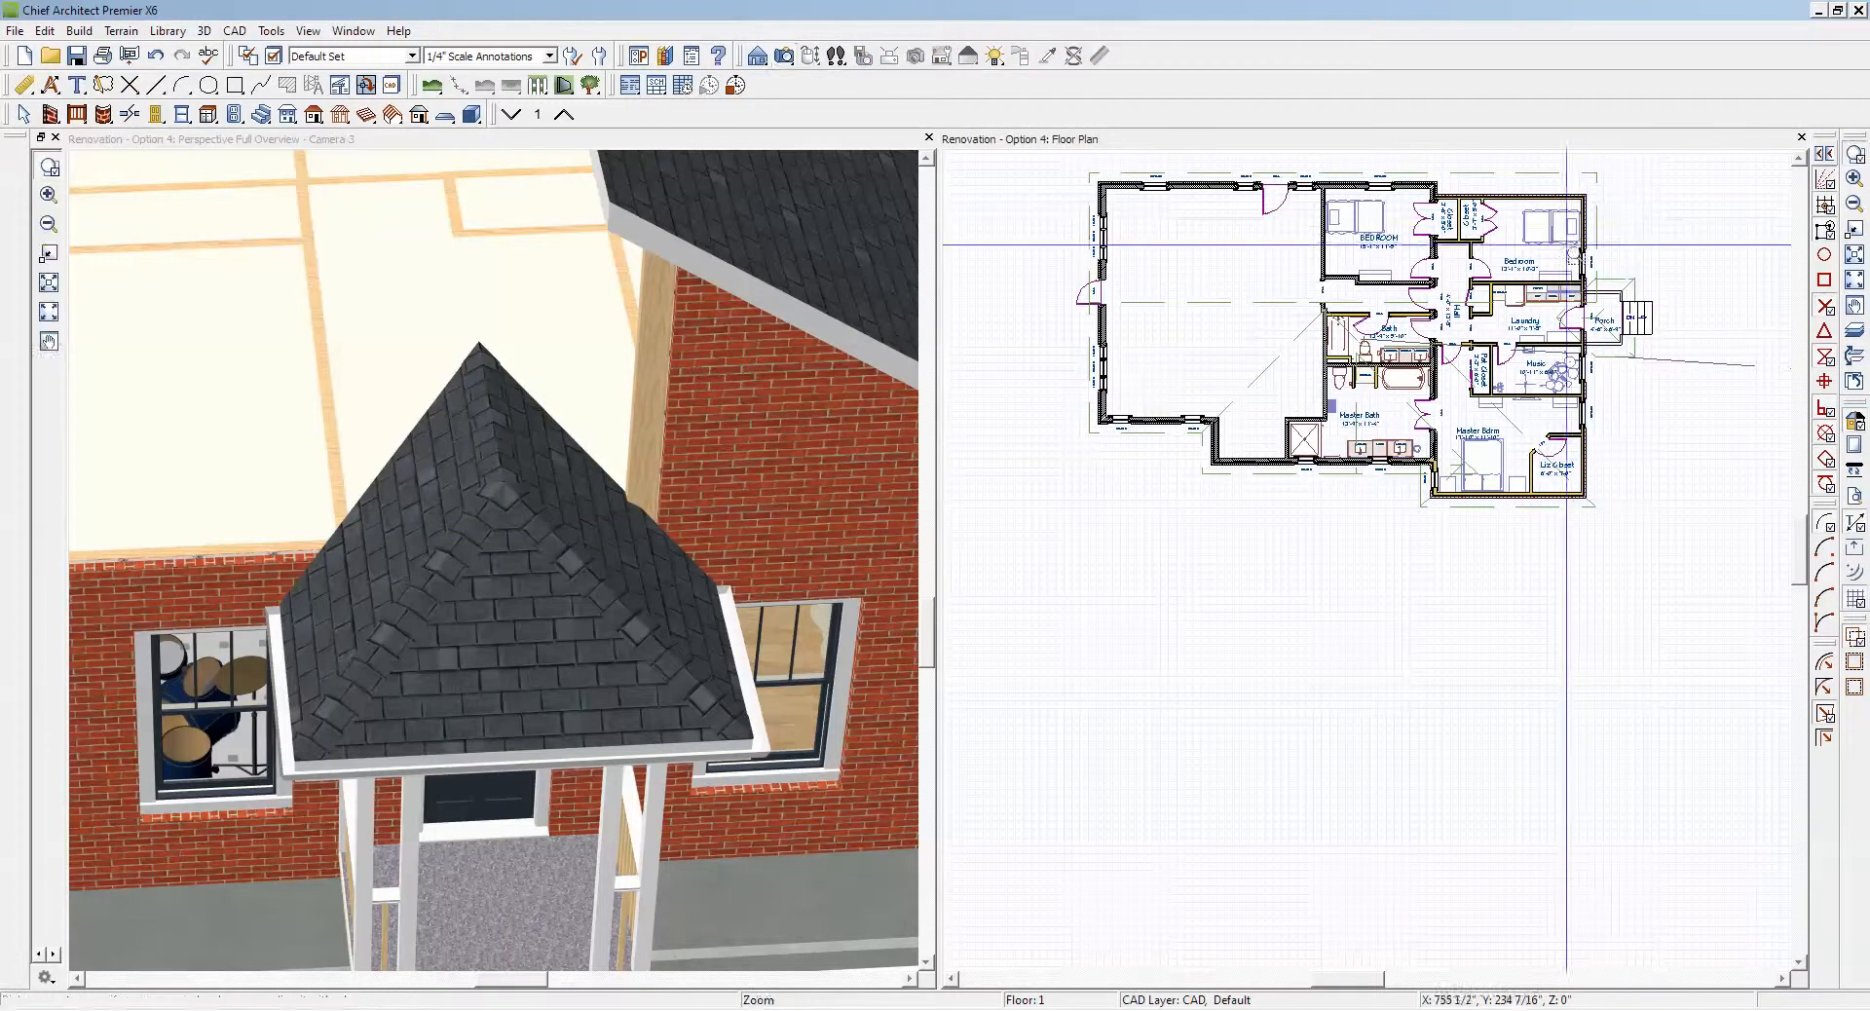
drag(1505, 250, 1656, 419)
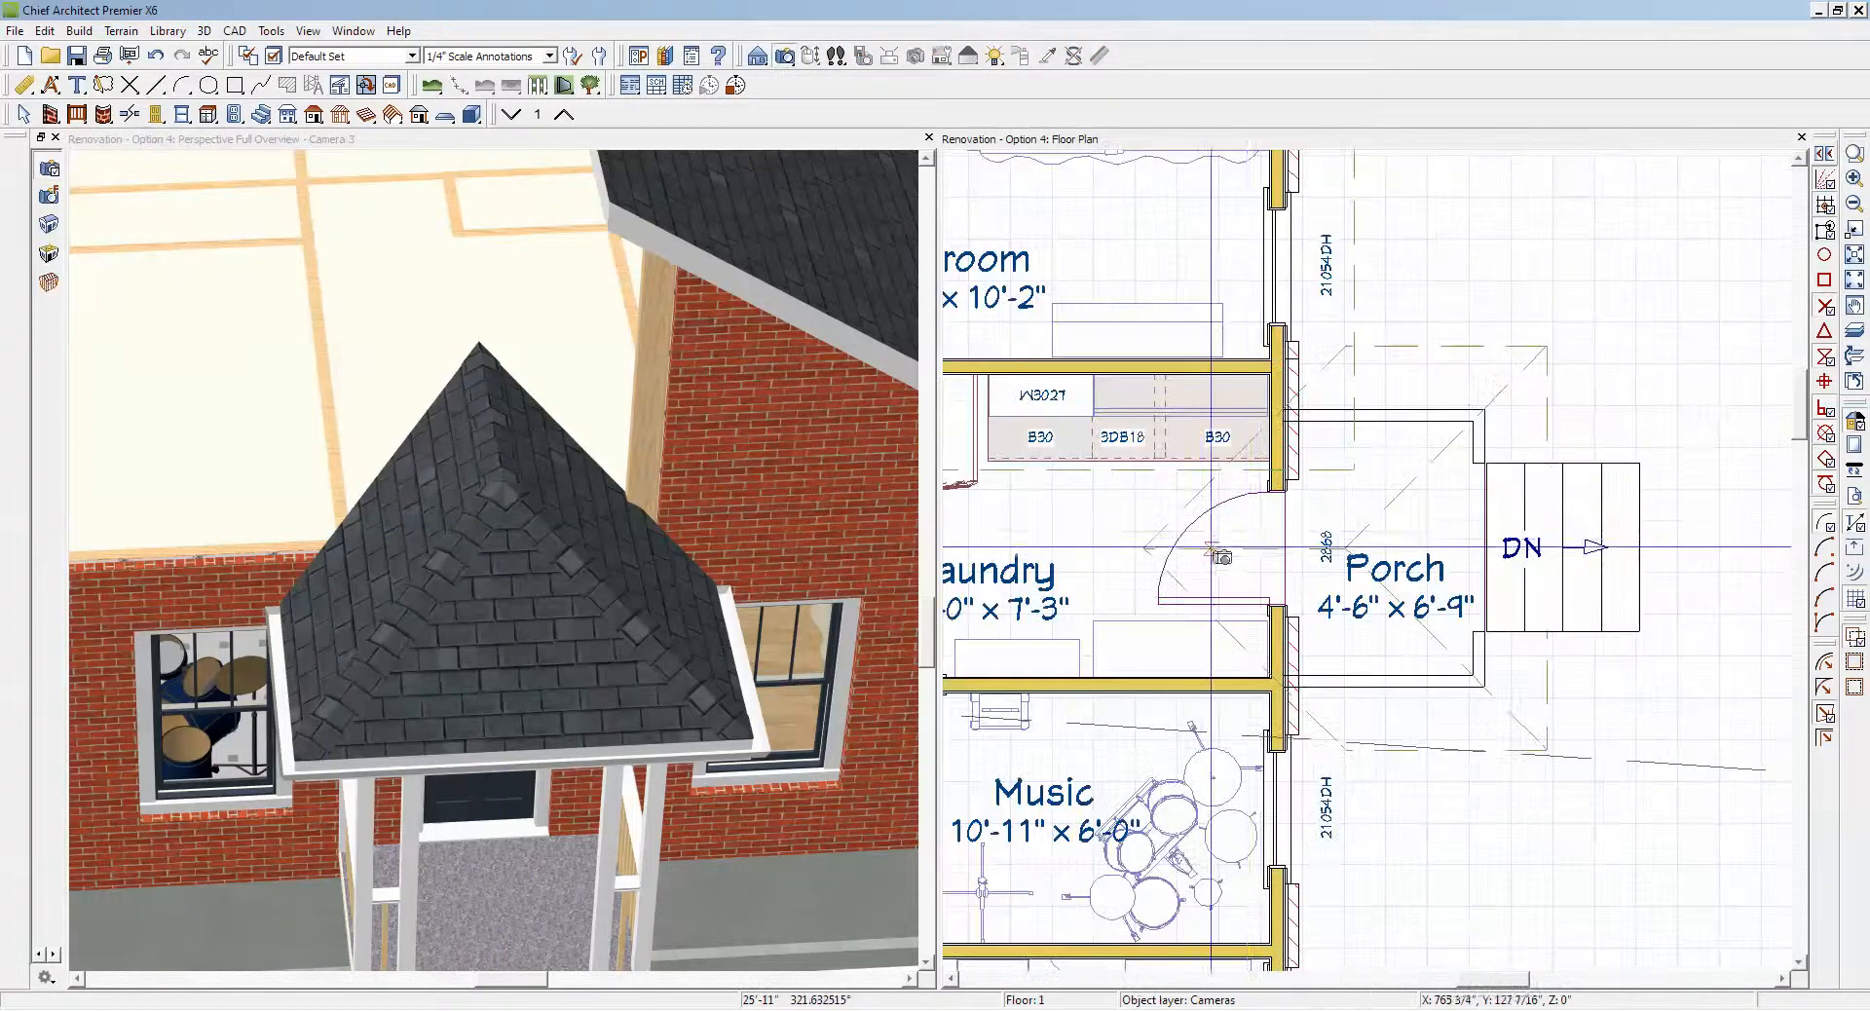
click(1159, 548)
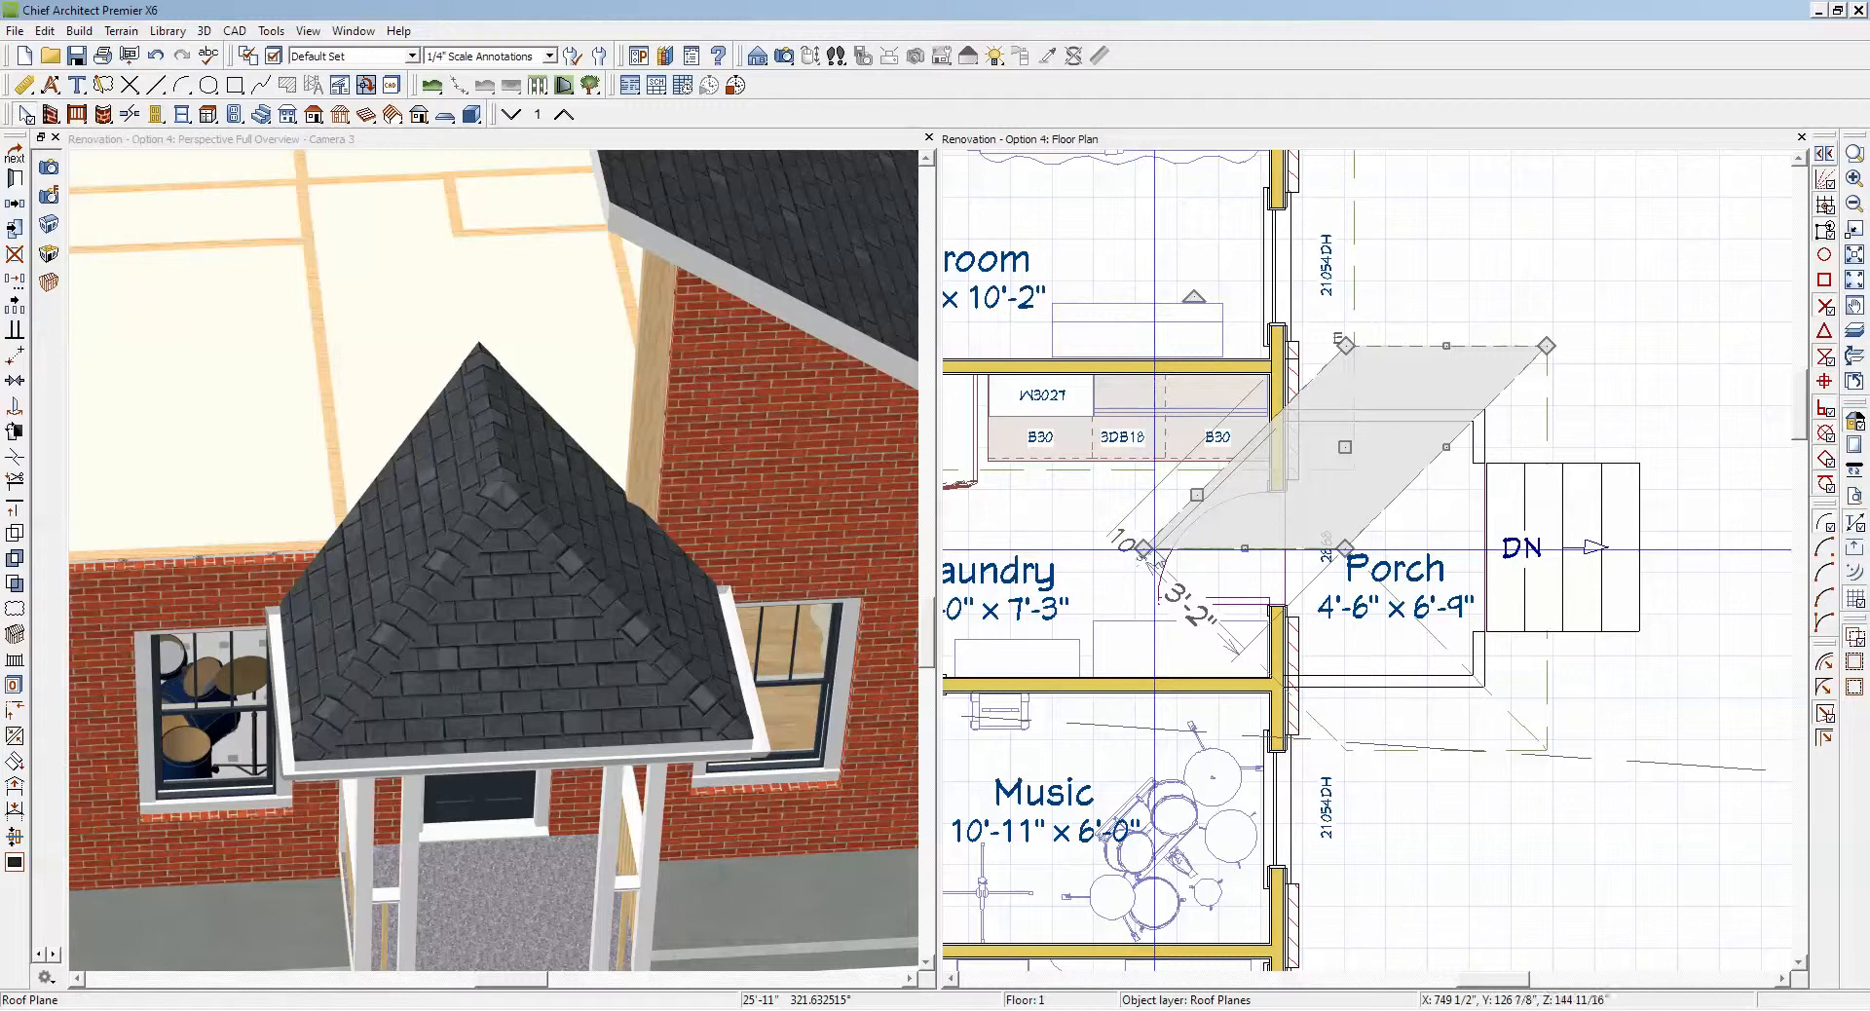
drag(1146, 549, 1210, 554)
drag(1313, 555, 1323, 554)
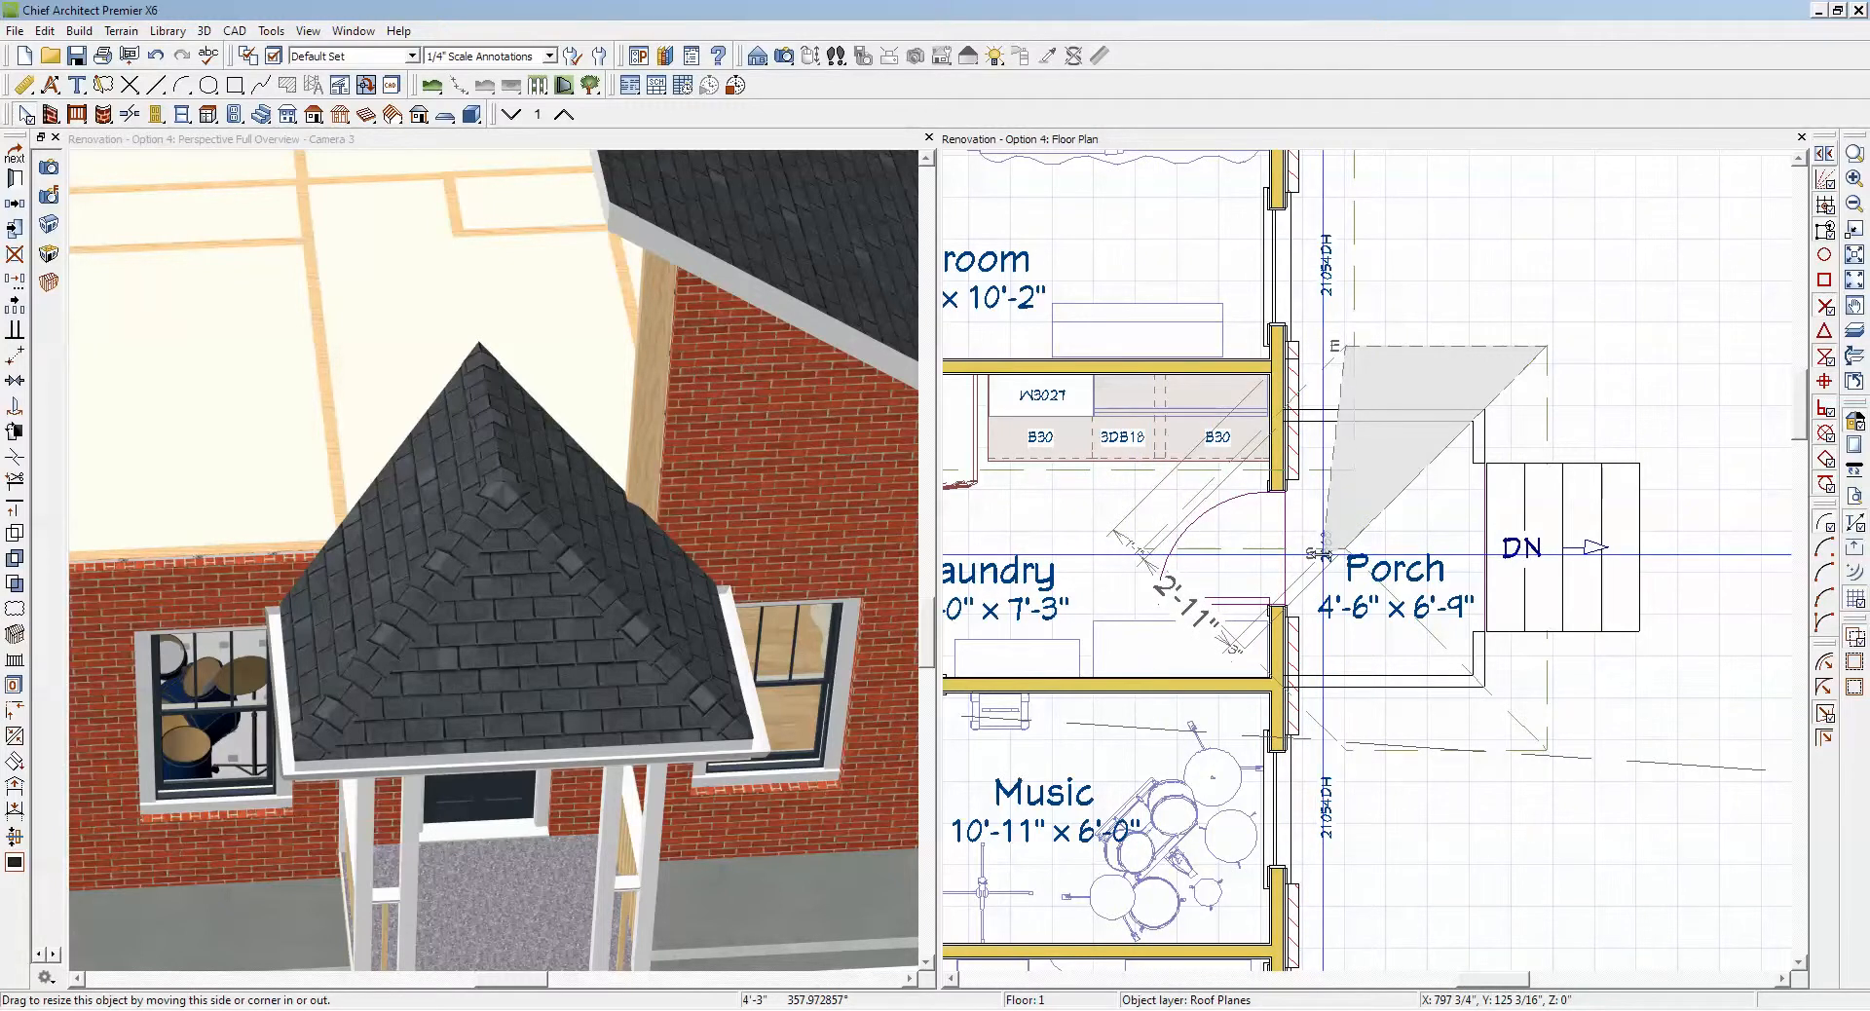
drag(1324, 554, 1324, 554)
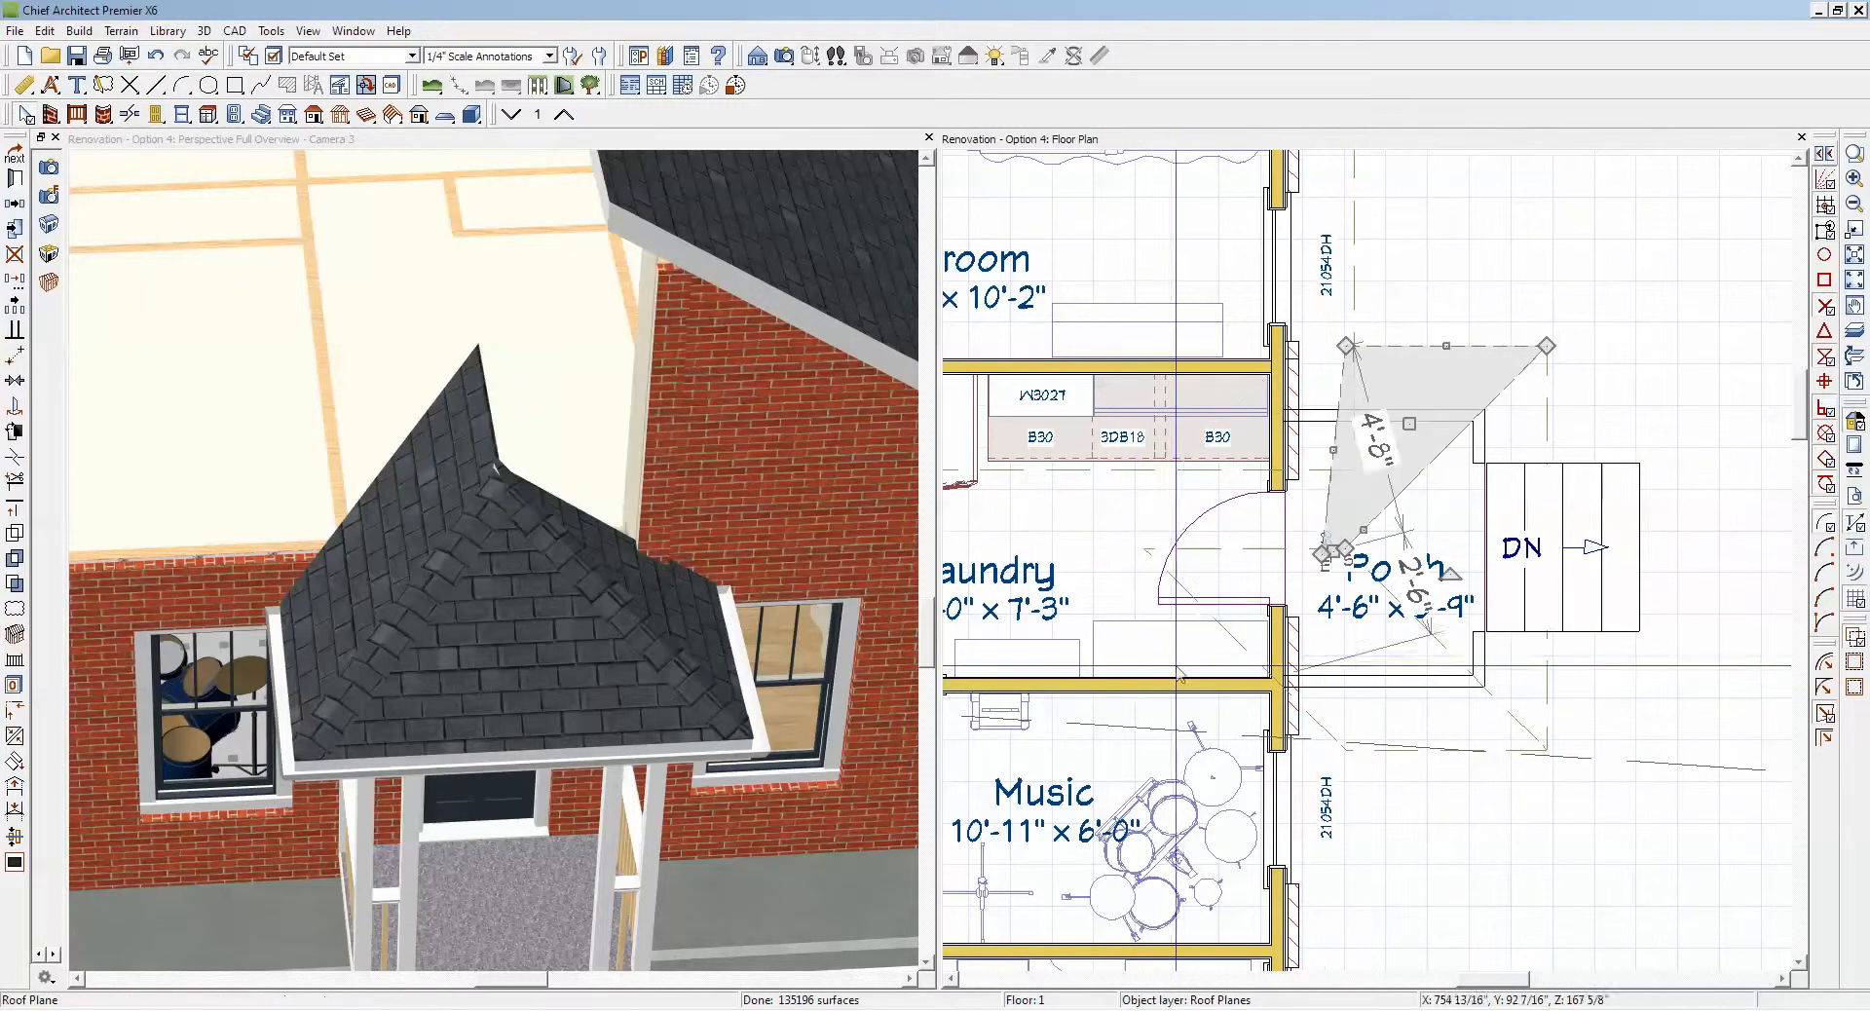
Step: Bring the inner ridge corner and inner eave corner of the Music-side porch roof plane to the exterior wall's outer face
click(1228, 636)
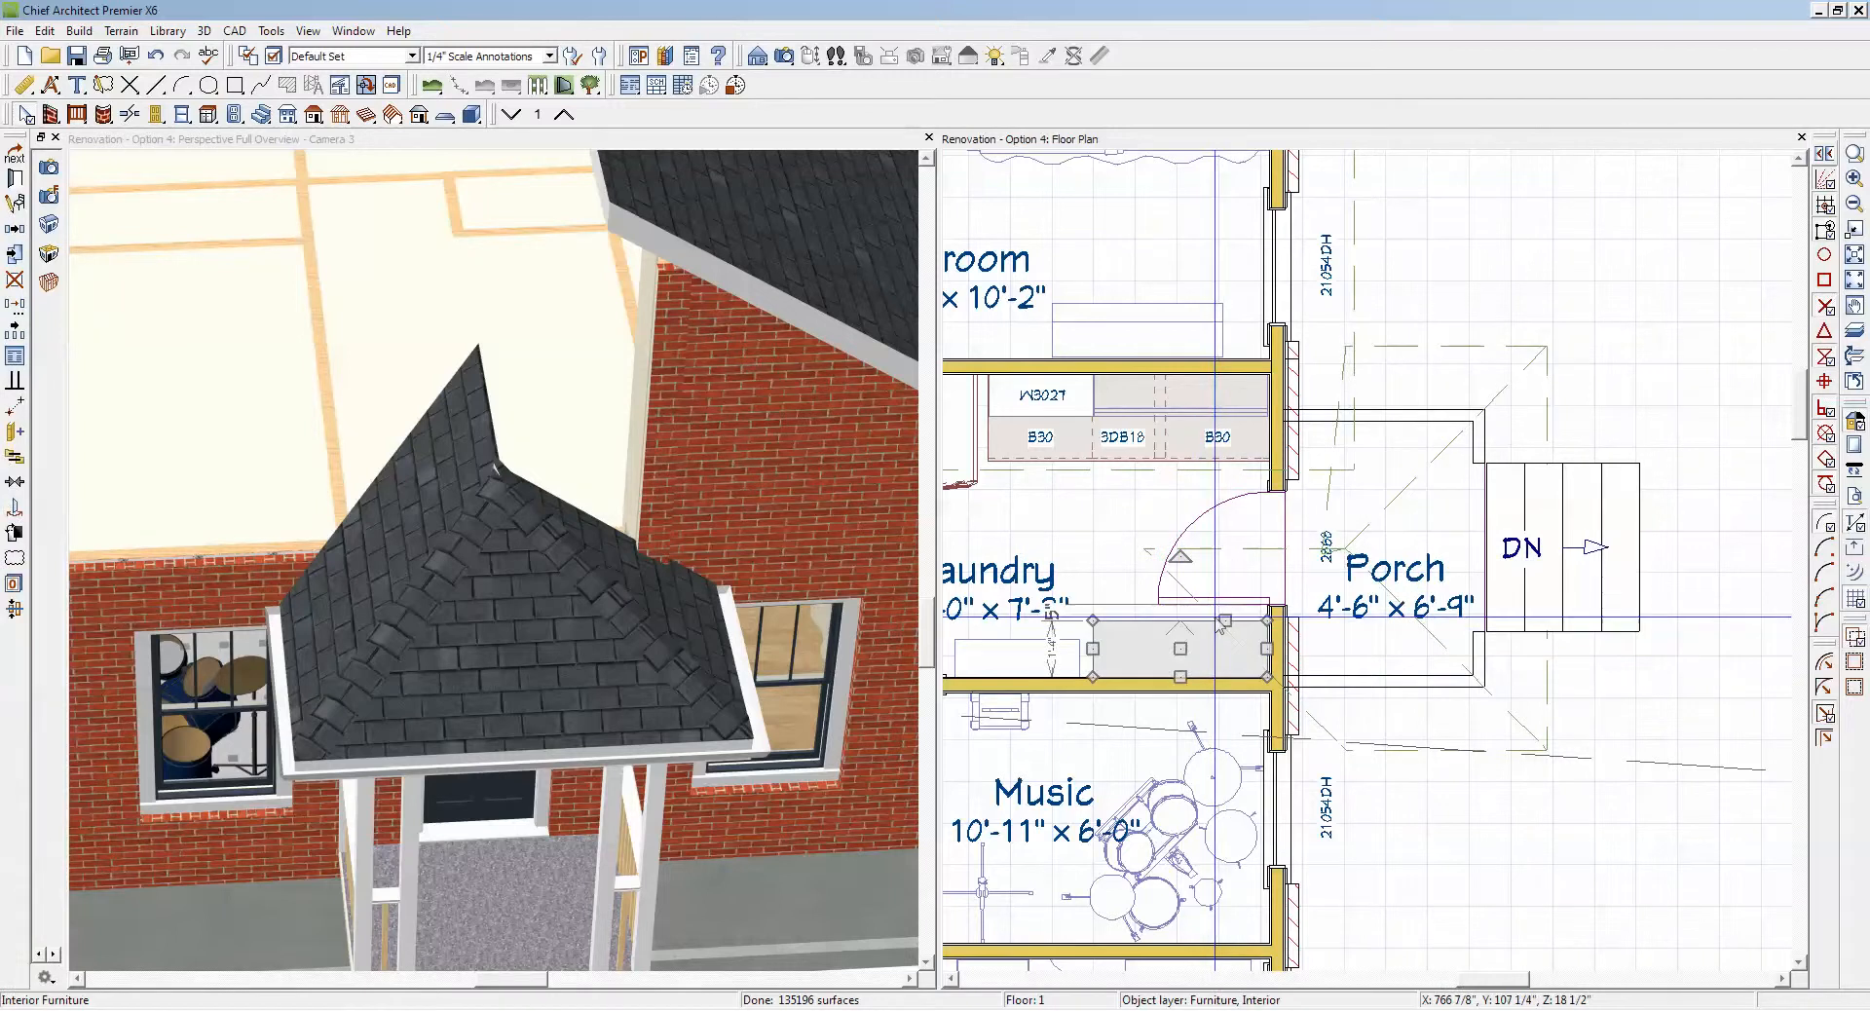
click(1215, 617)
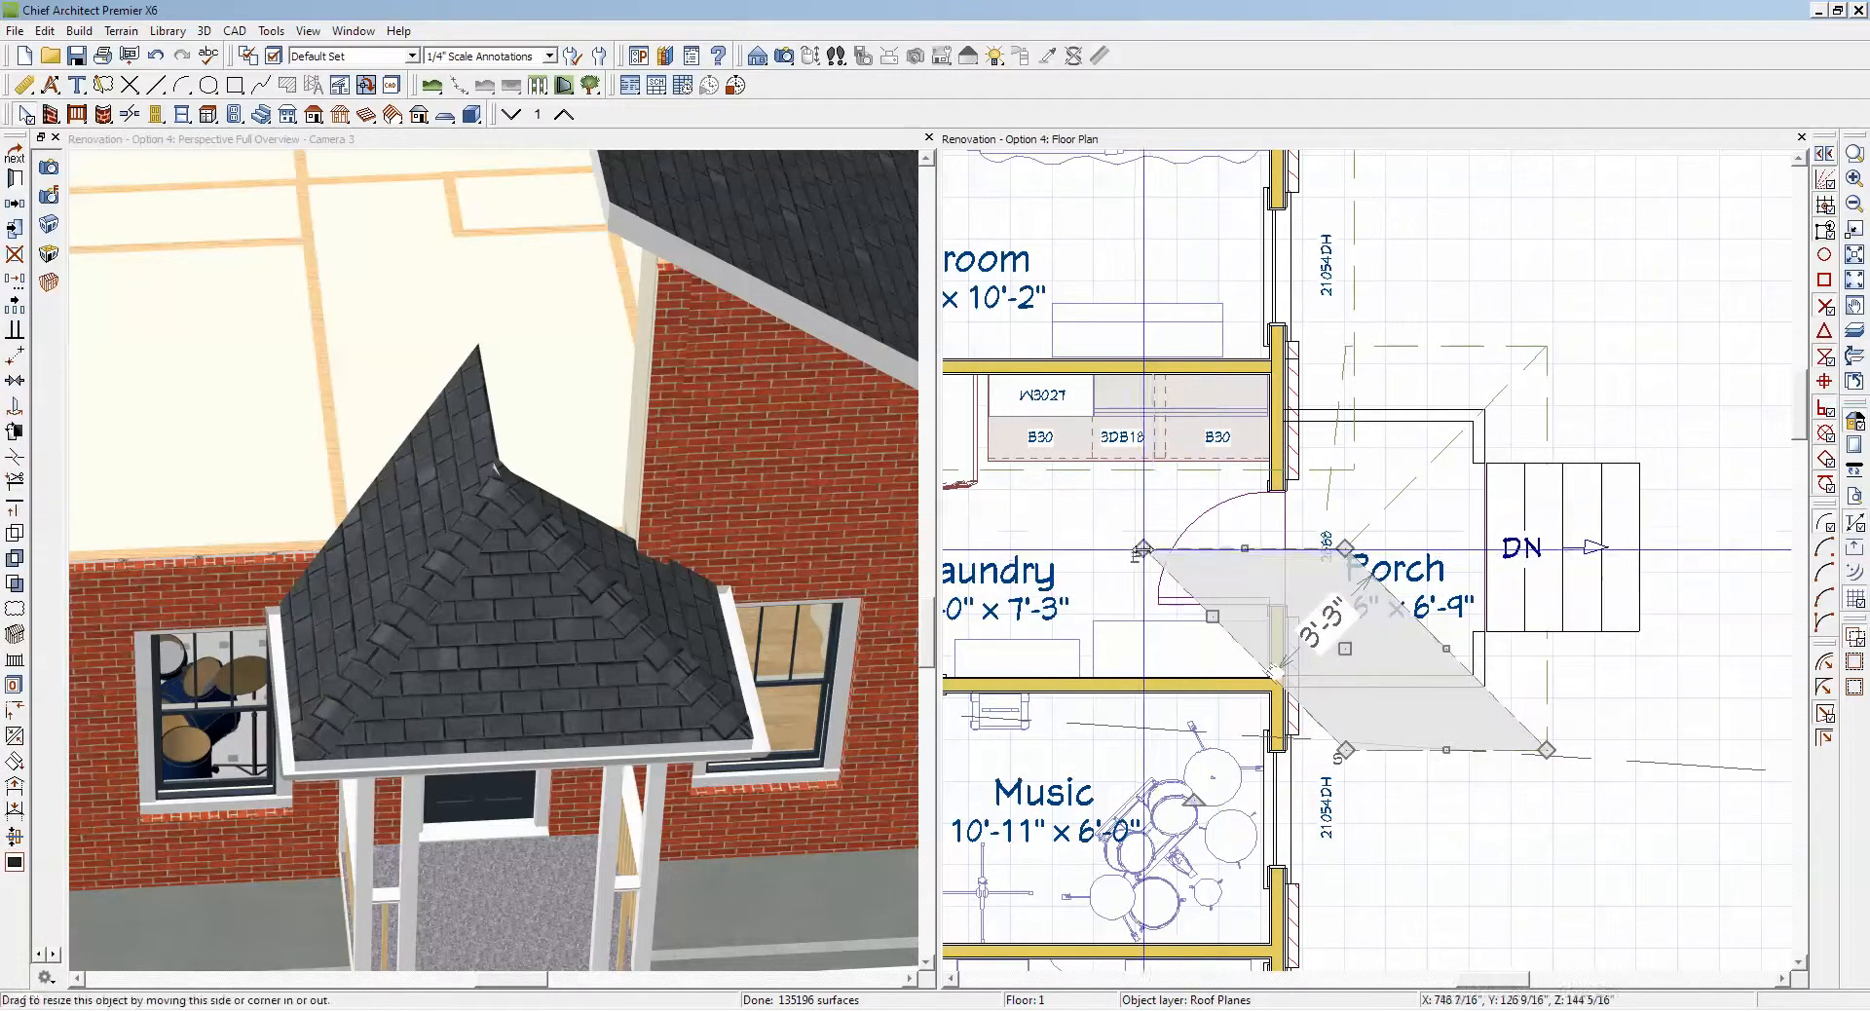
drag(1149, 549, 1289, 552)
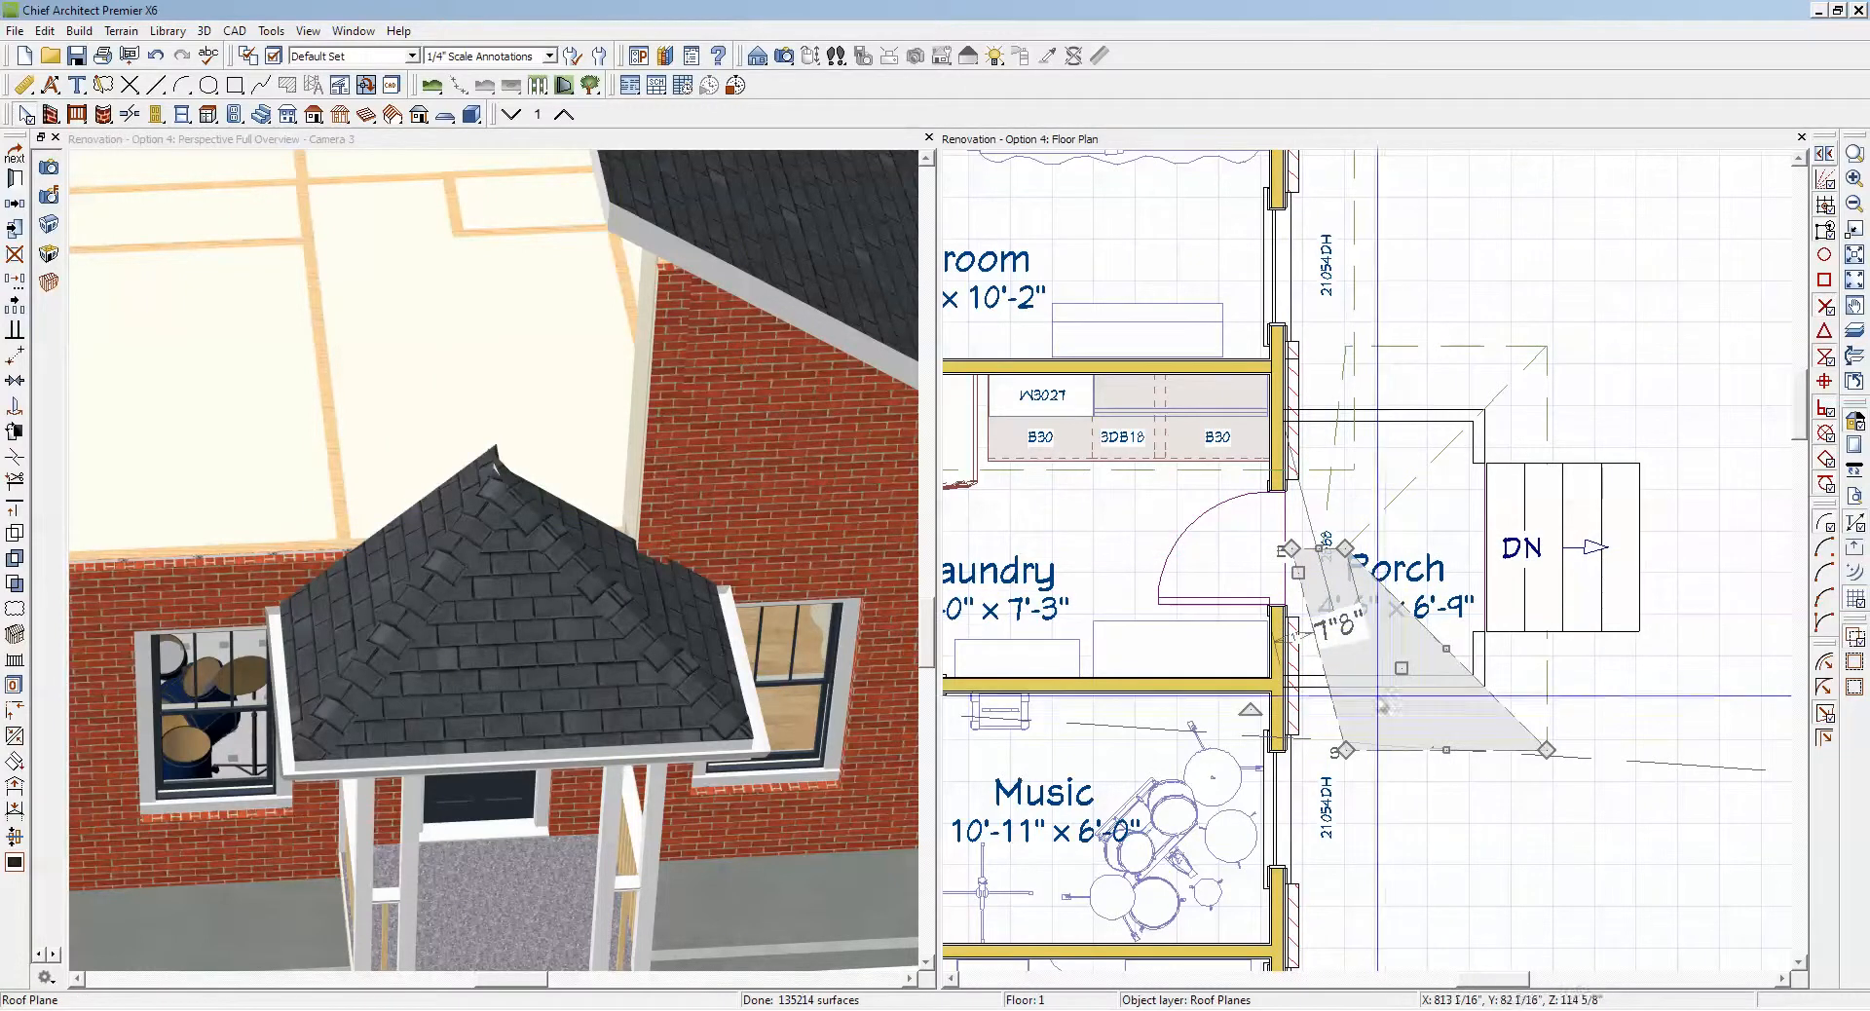
drag(1338, 751, 1304, 750)
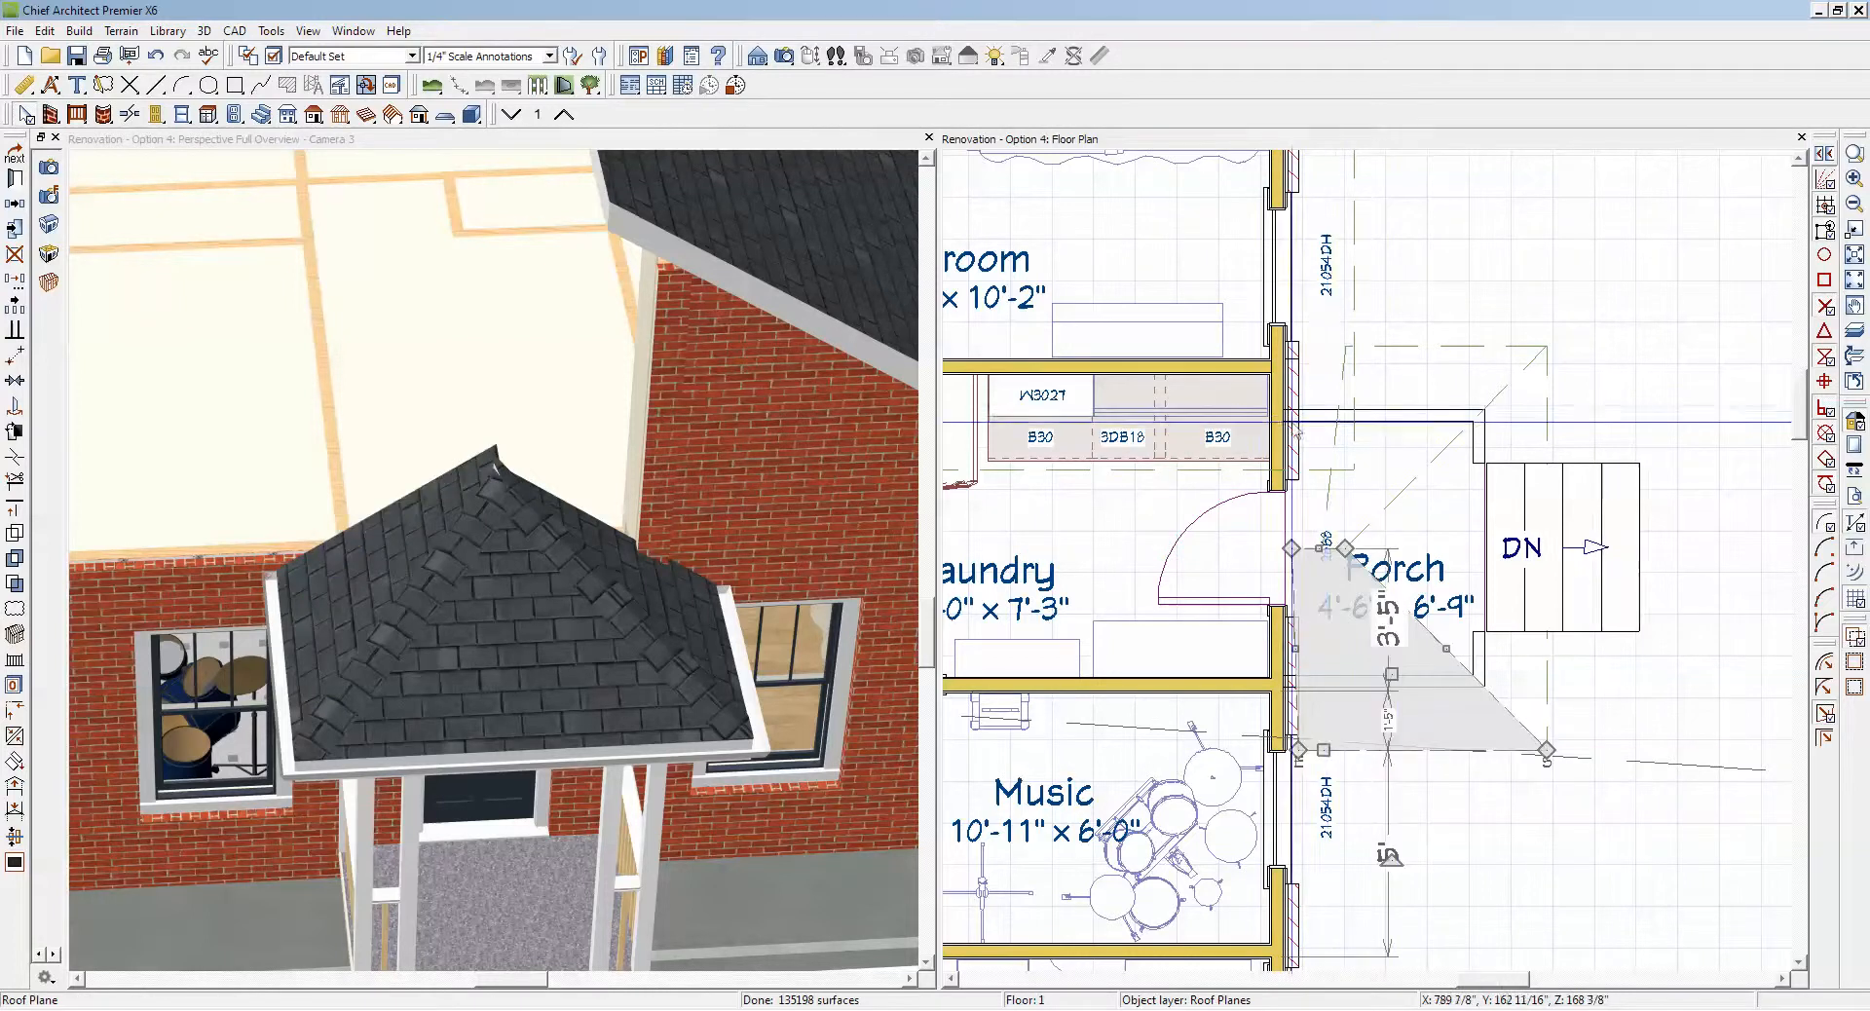
Step: Bring the inner eave corner and ridge end of the Bedroom-side porch roof plane to the exterior wall's outer face
click(1344, 373)
click(1351, 366)
drag(1342, 349, 1302, 371)
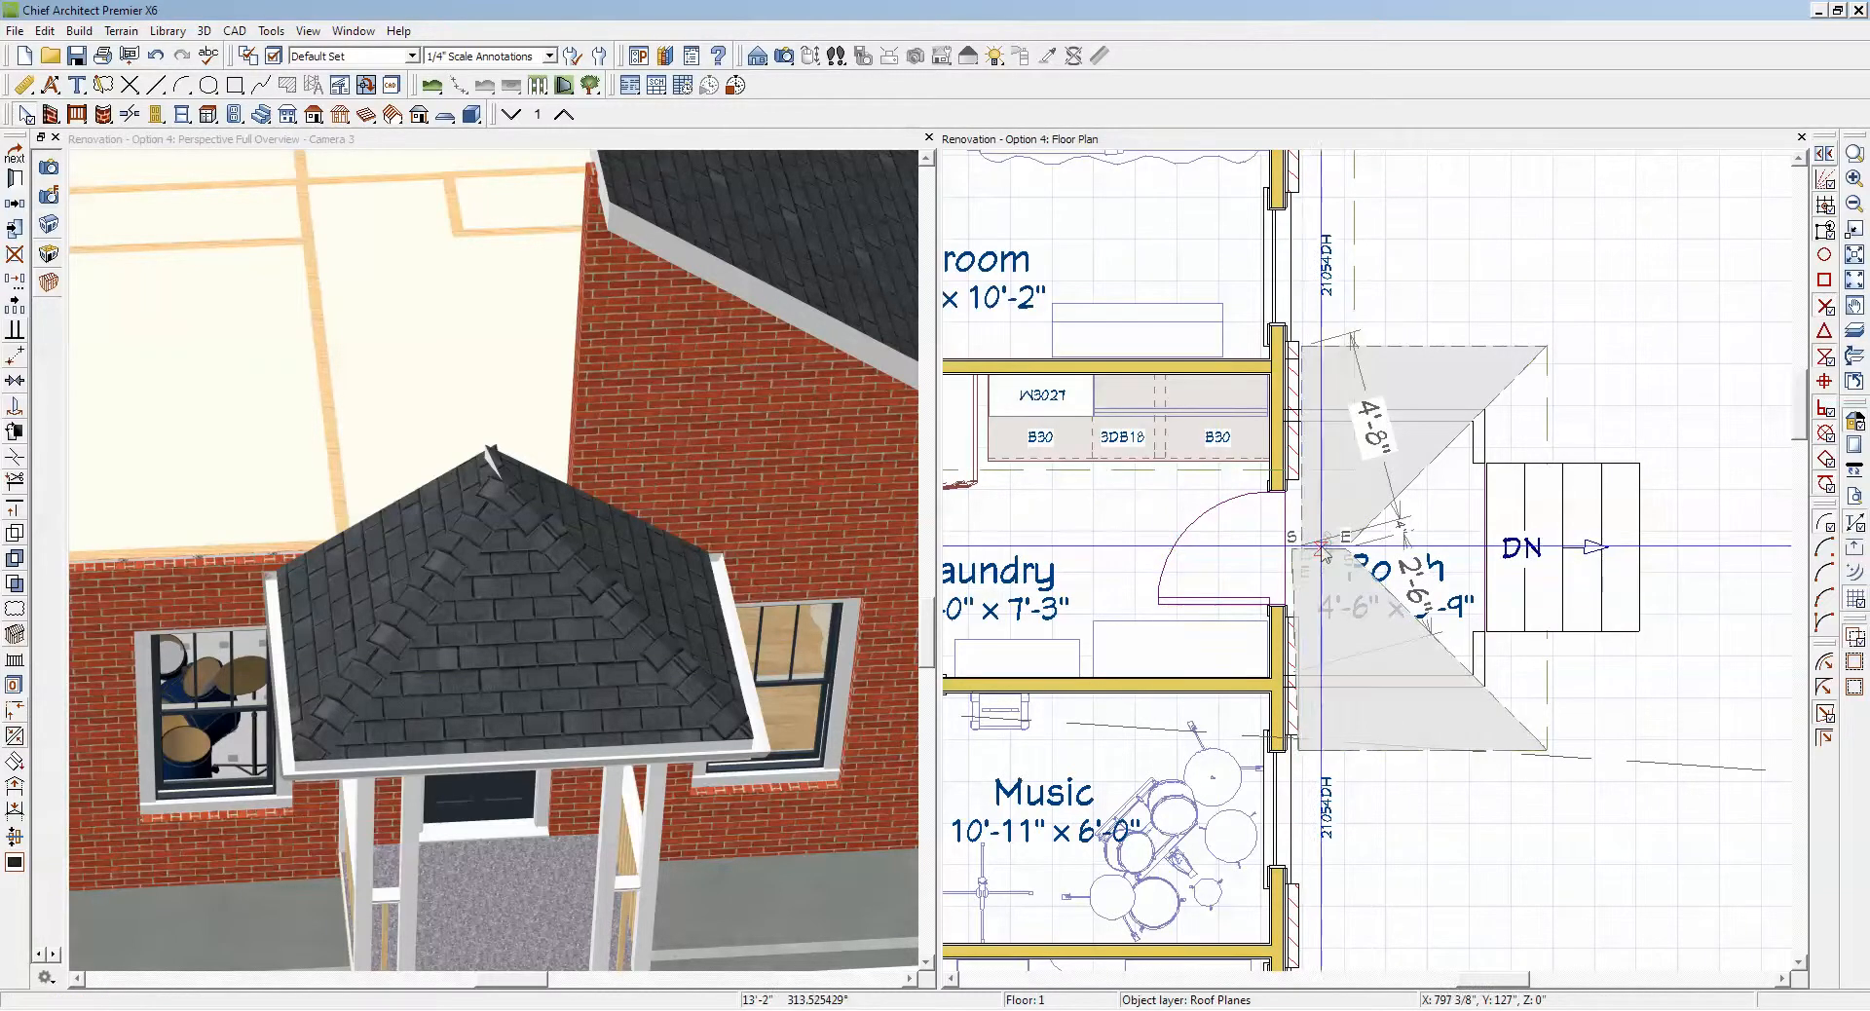
Step: Make the inner edge of the Music-side porch roof plane parallel to the porch-side exterior wall
click(1307, 594)
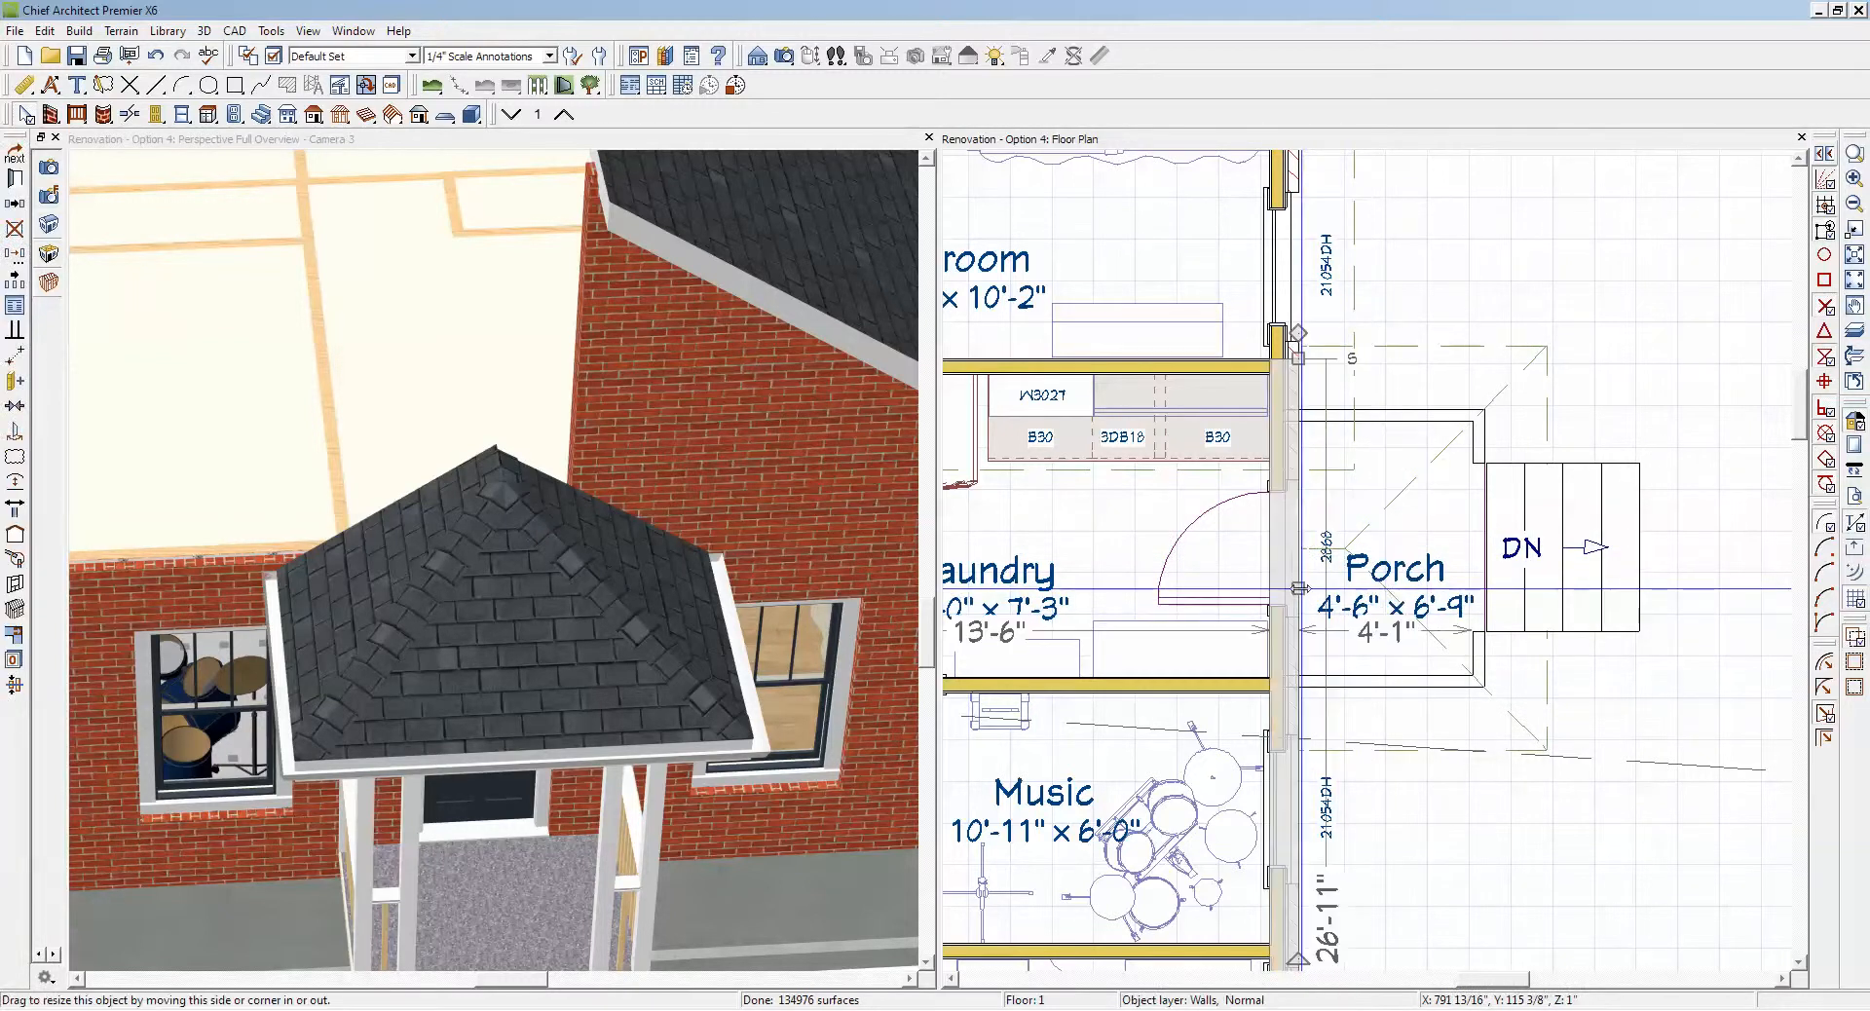
click(1306, 596)
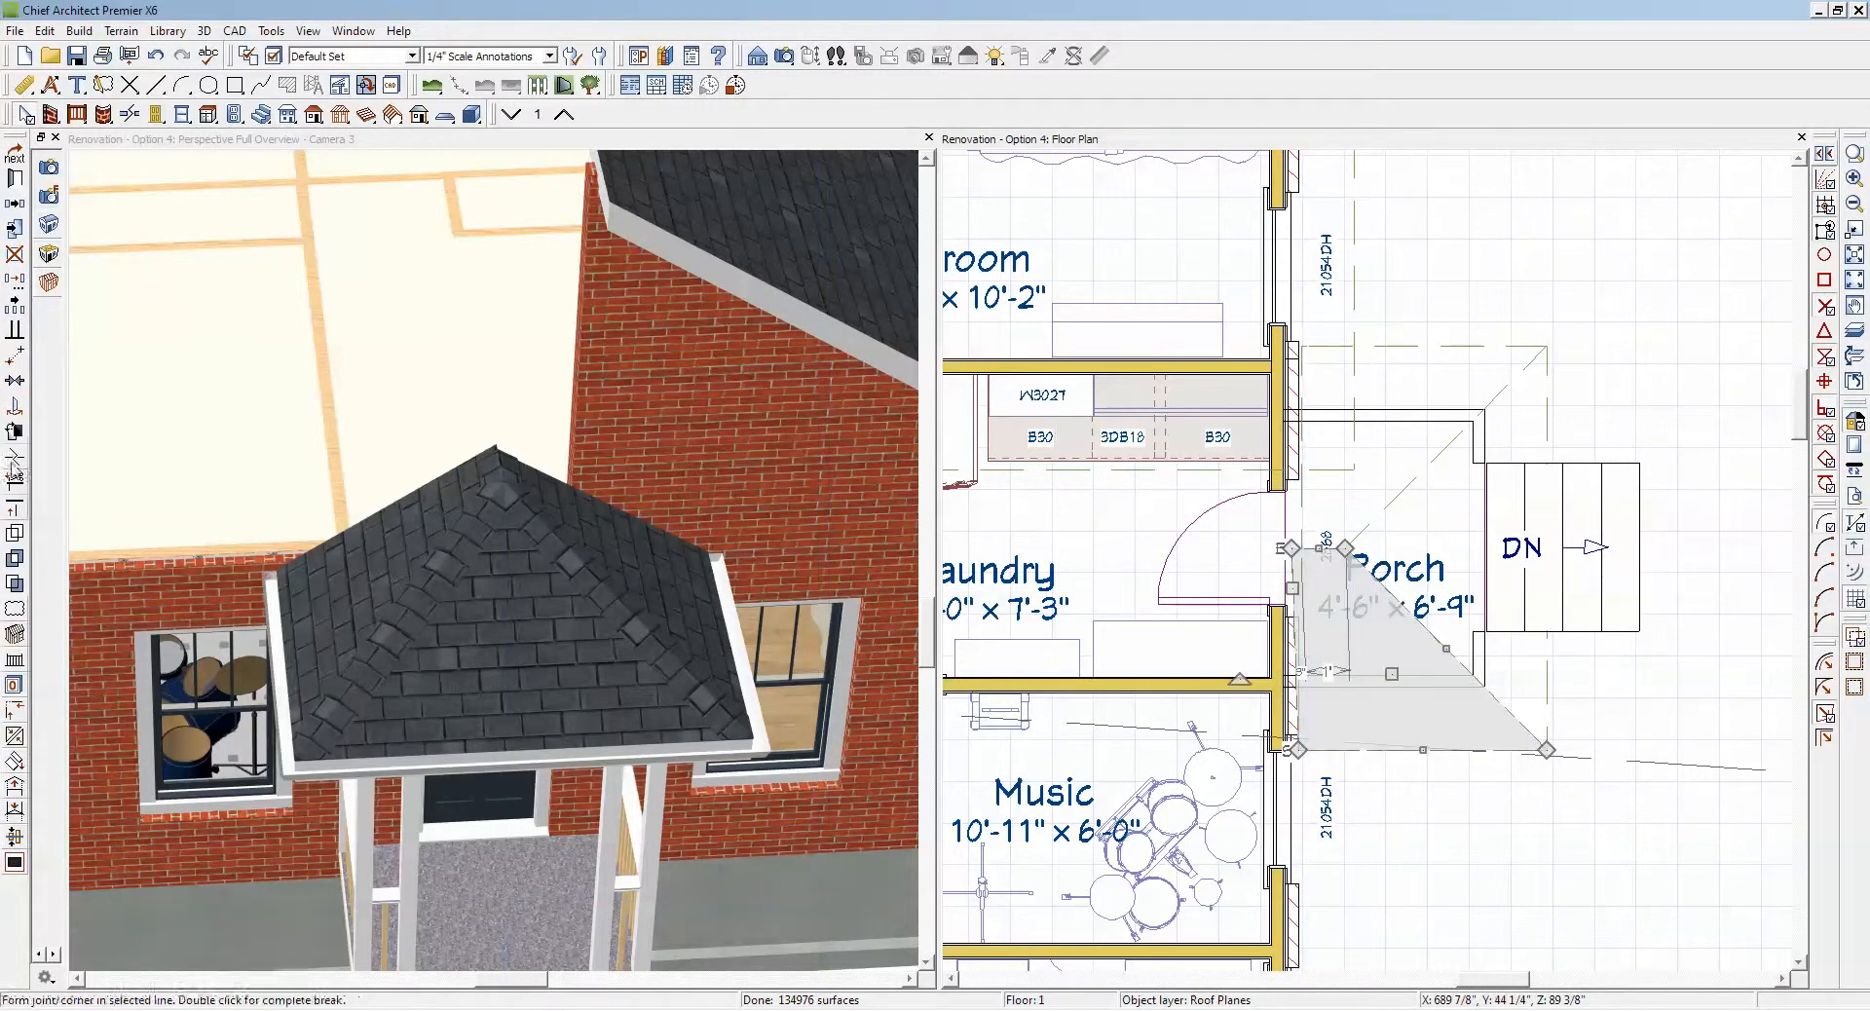
click(15, 332)
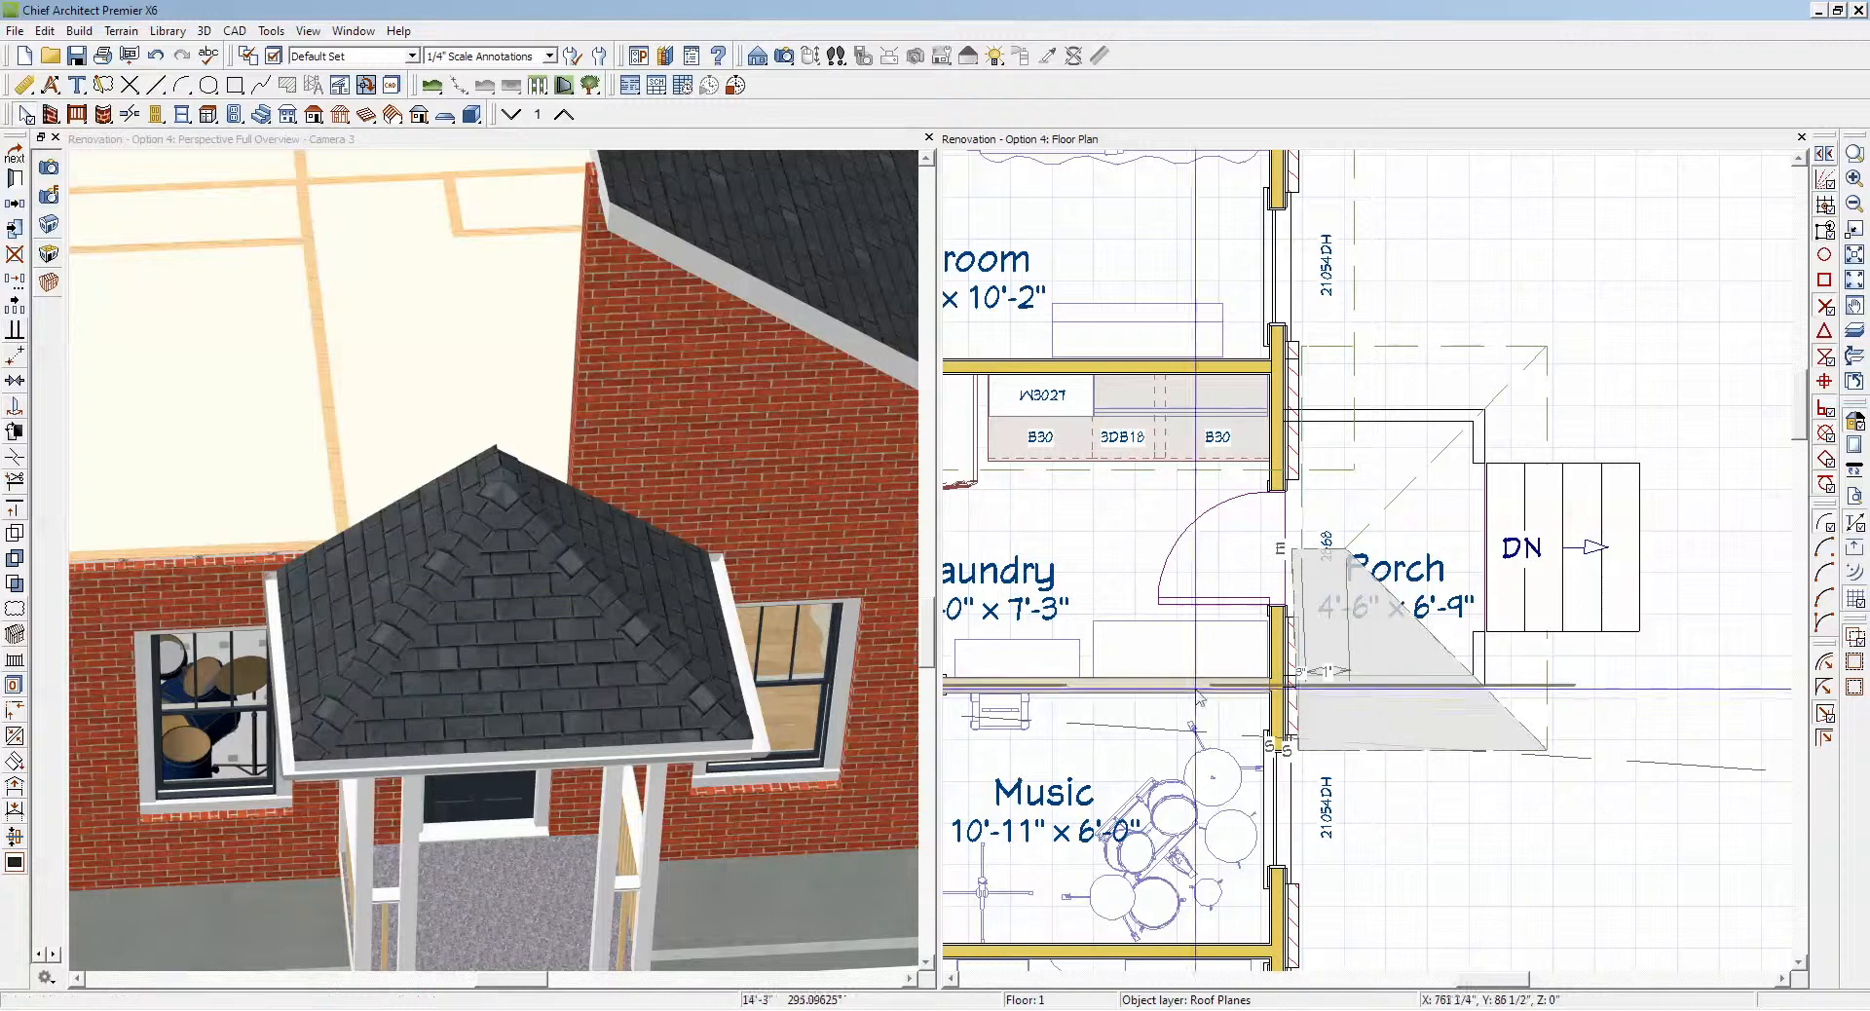
click(1298, 690)
key(Escape)
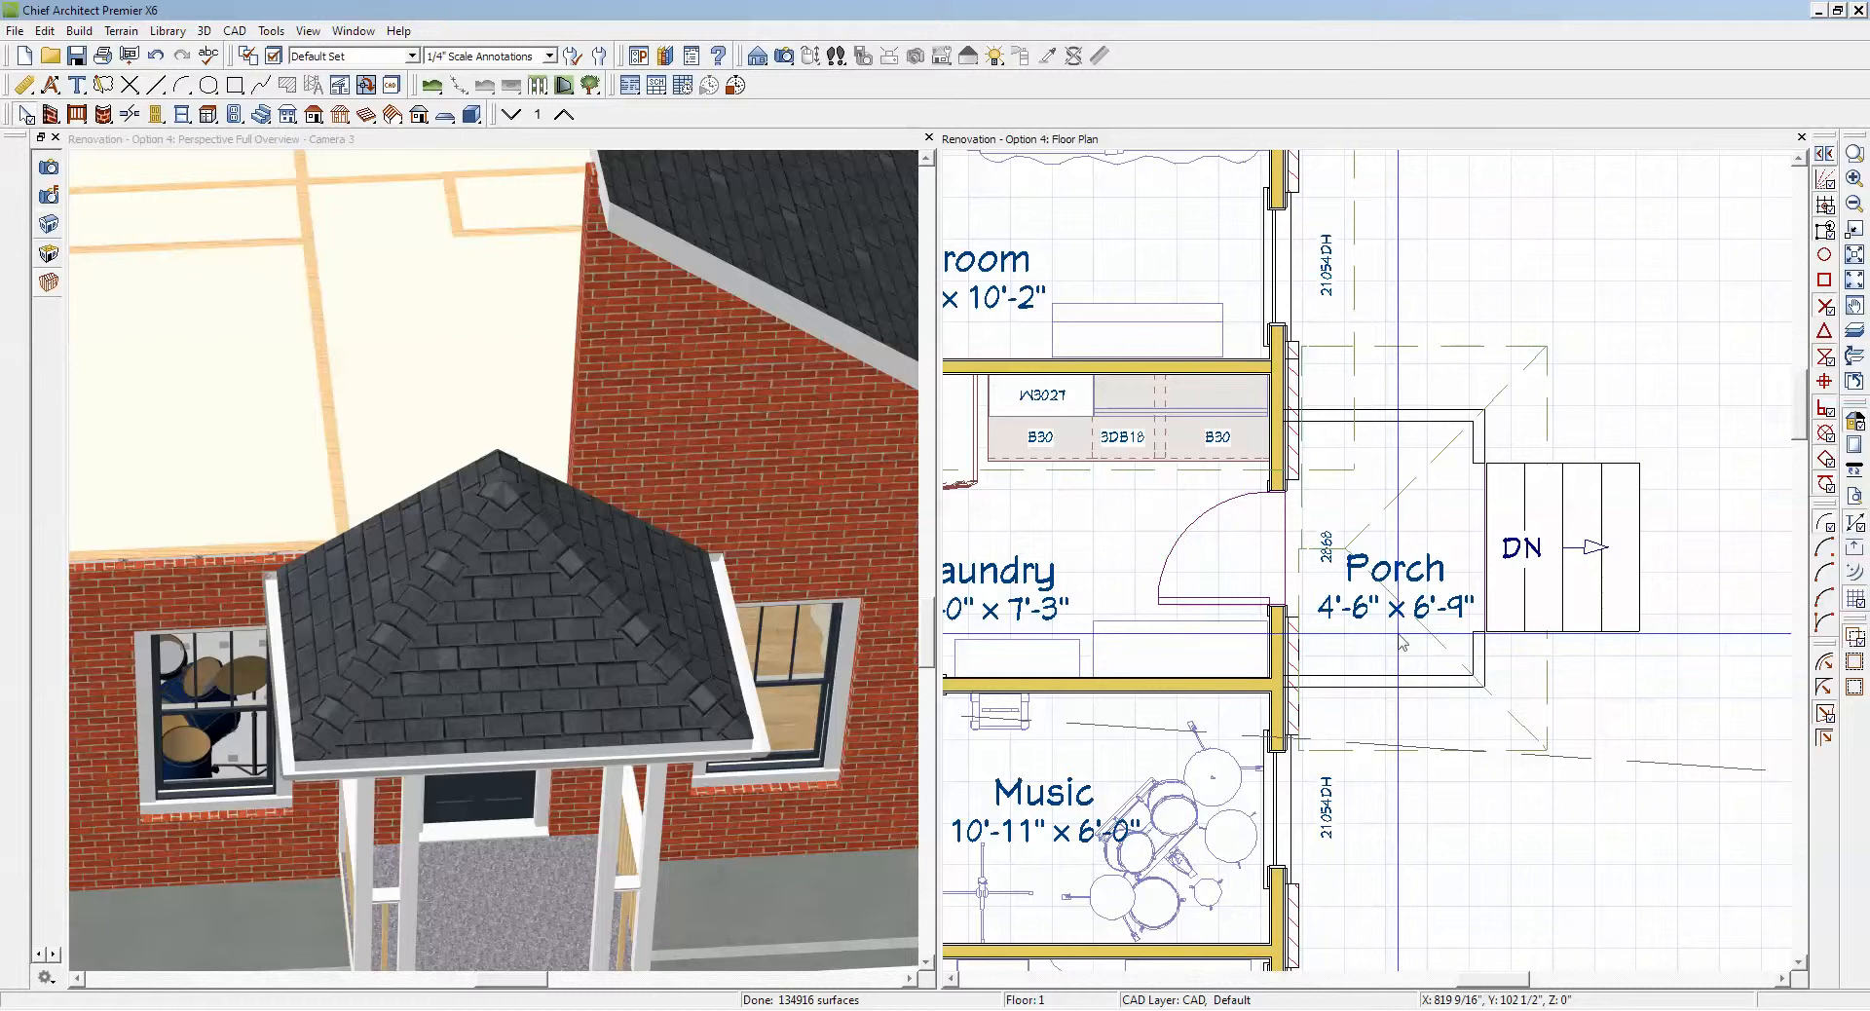
Step: Stretch the attic wall above the porch across the full width of the house's end wall, keeping it as a manual wall
scroll(1110, 530, down, 2)
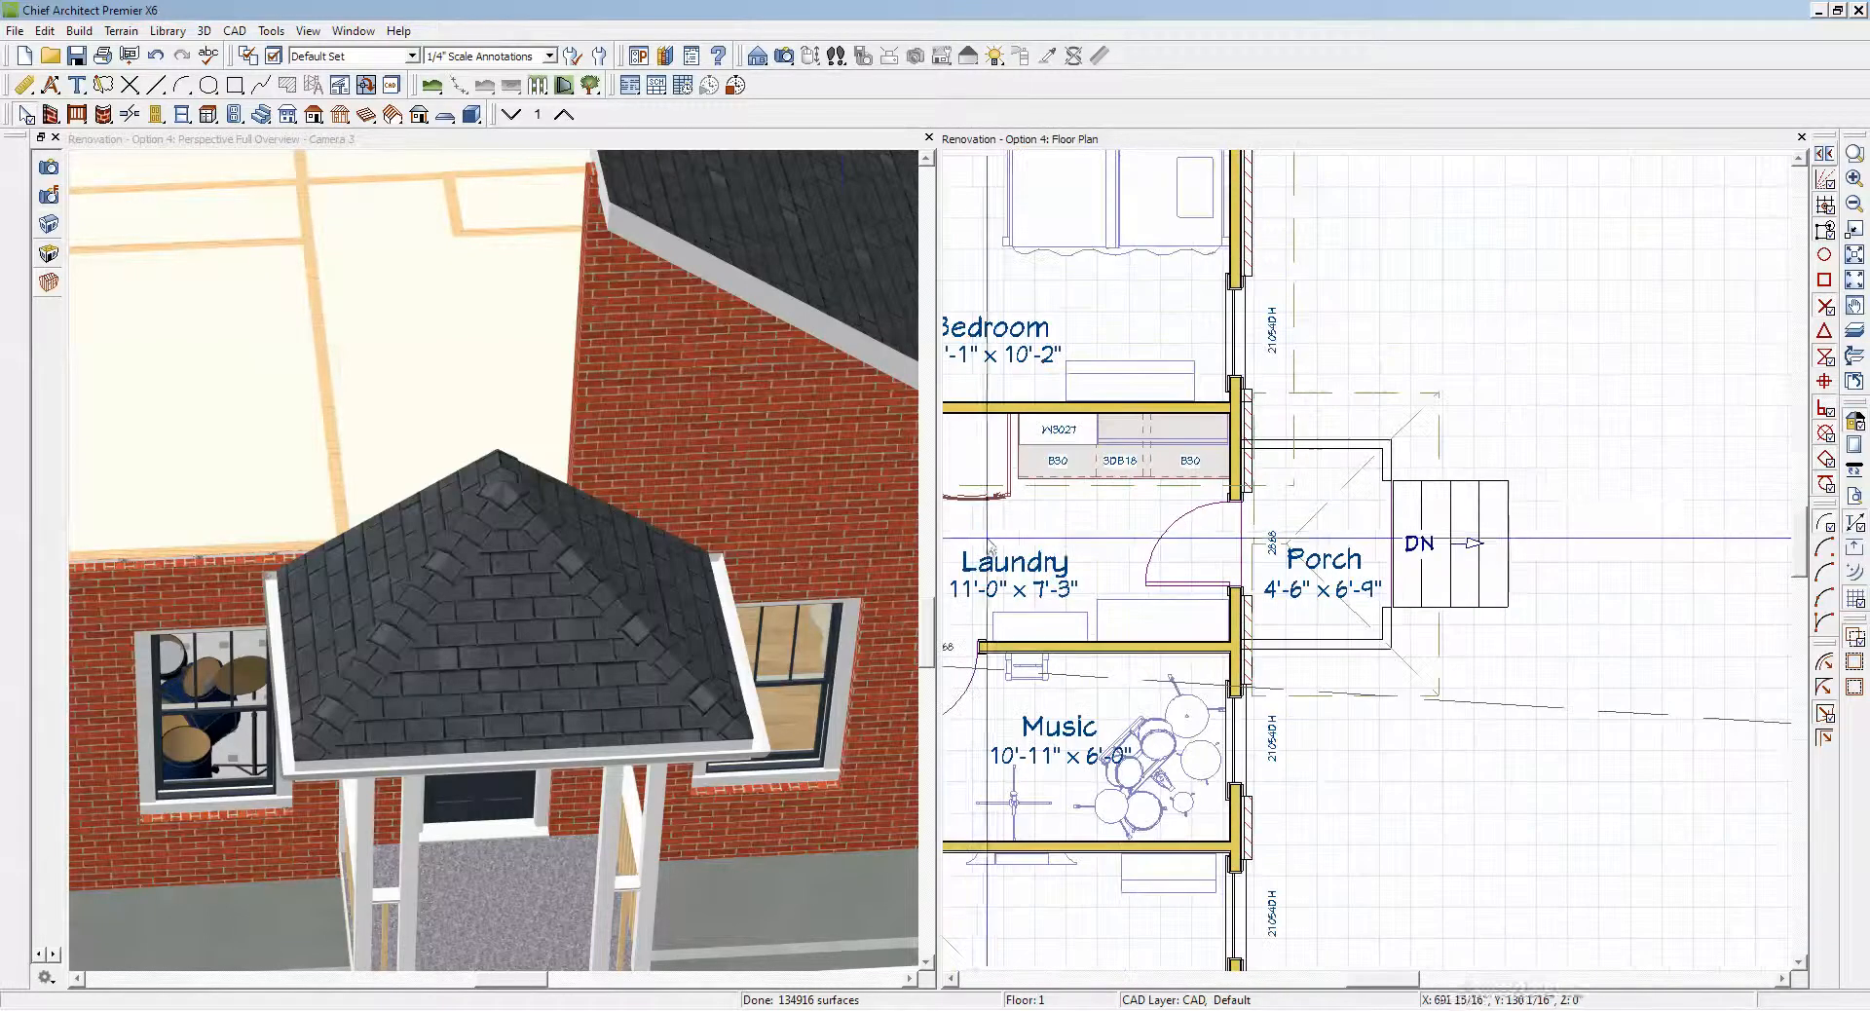
click(810, 425)
scroll(823, 417, down, 4)
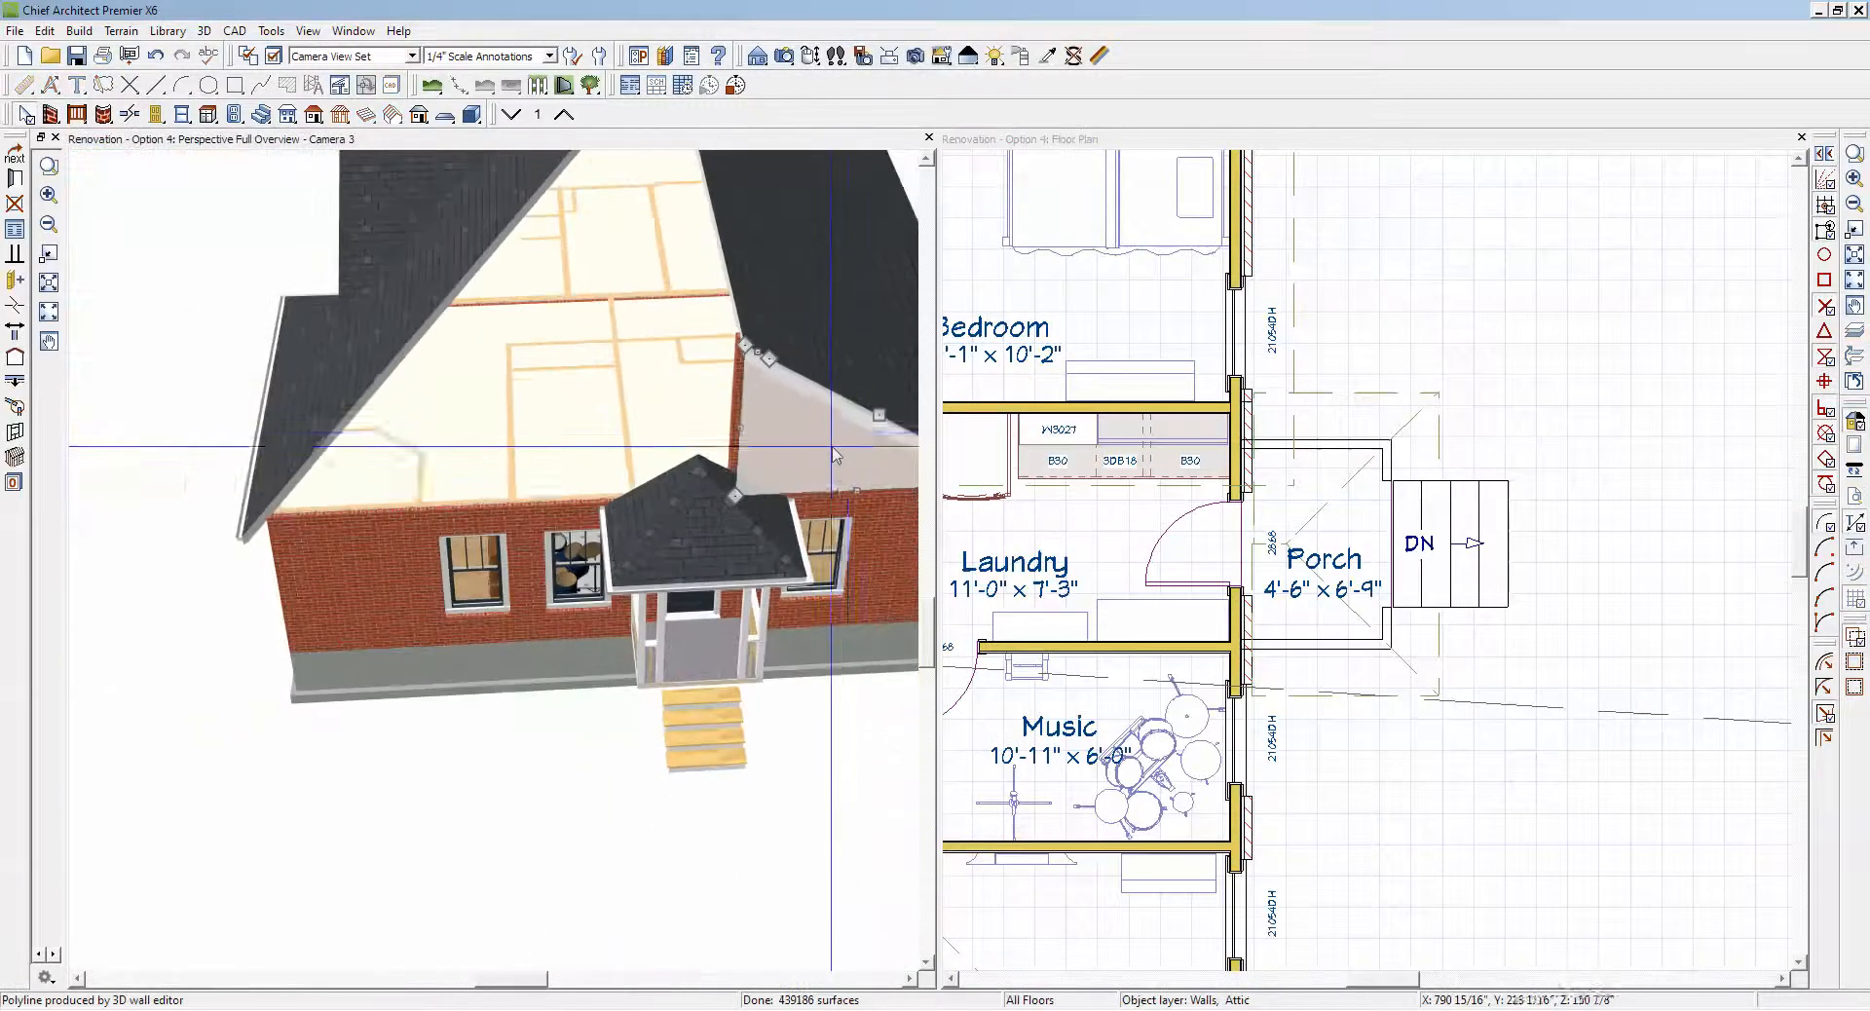
key(Escape)
click(750, 419)
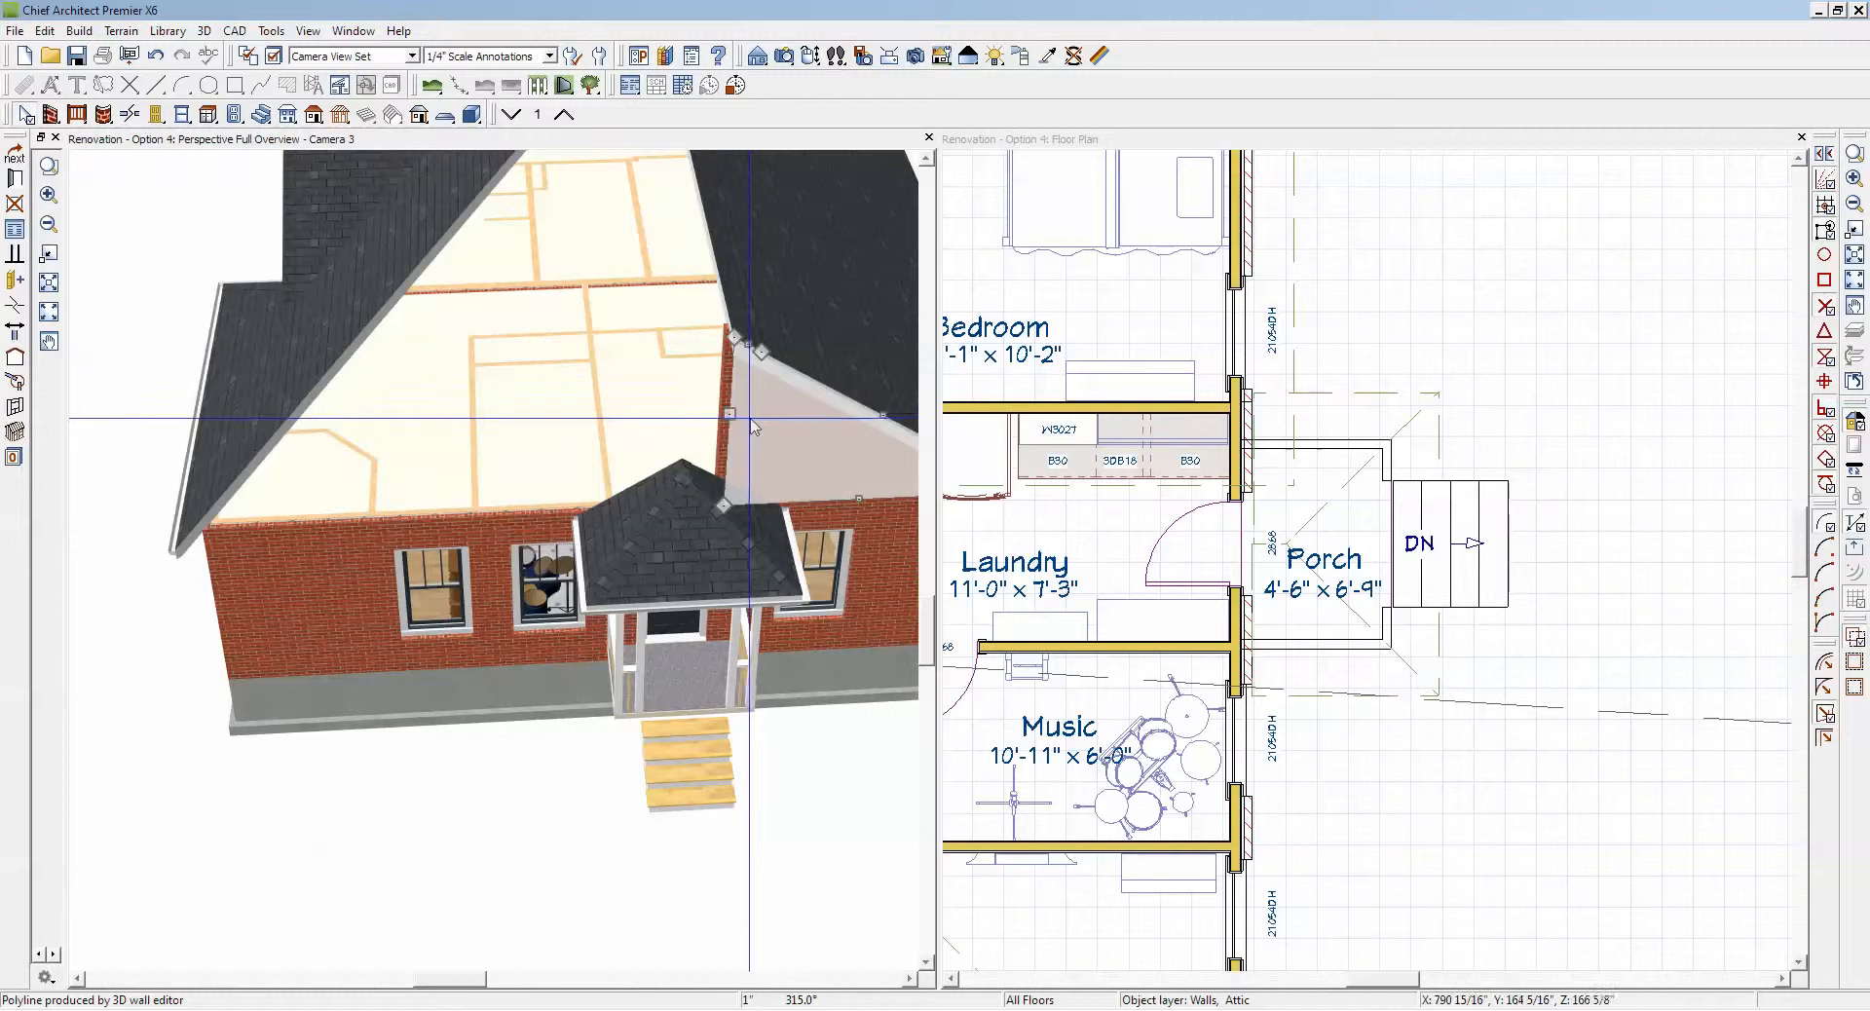
drag(729, 413, 208, 450)
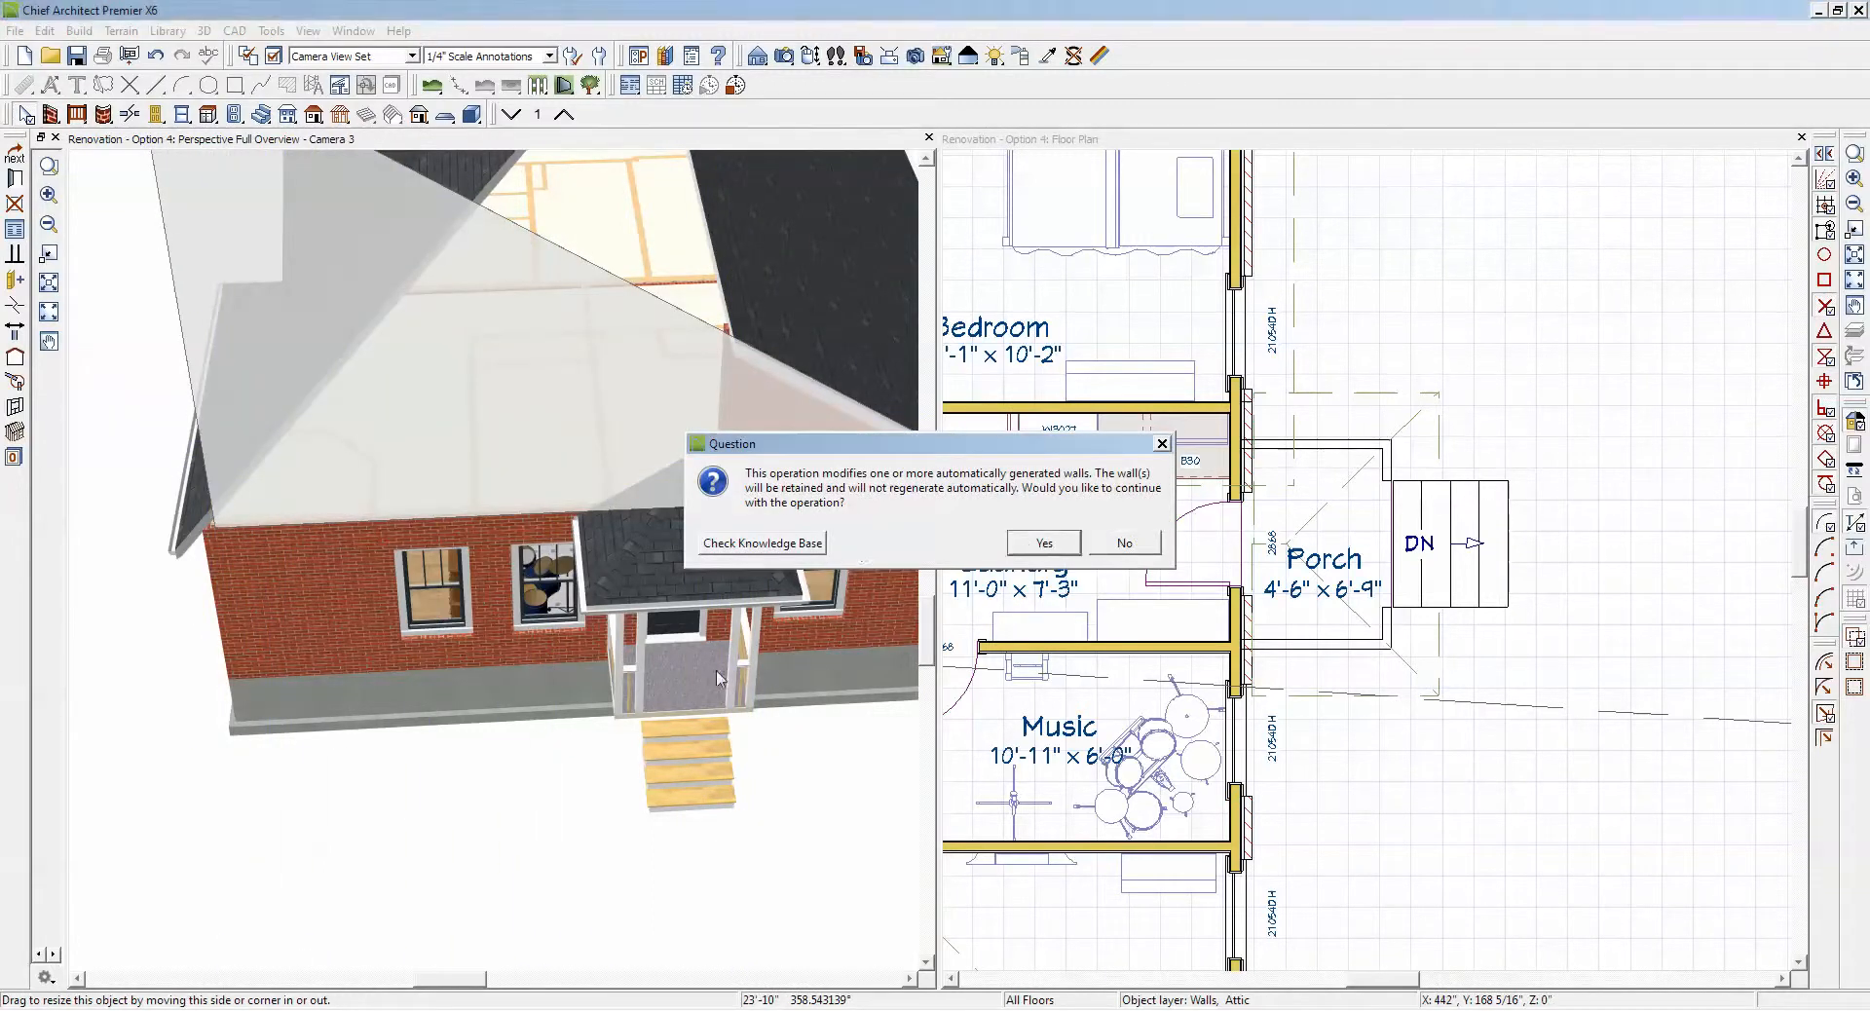
click(1030, 551)
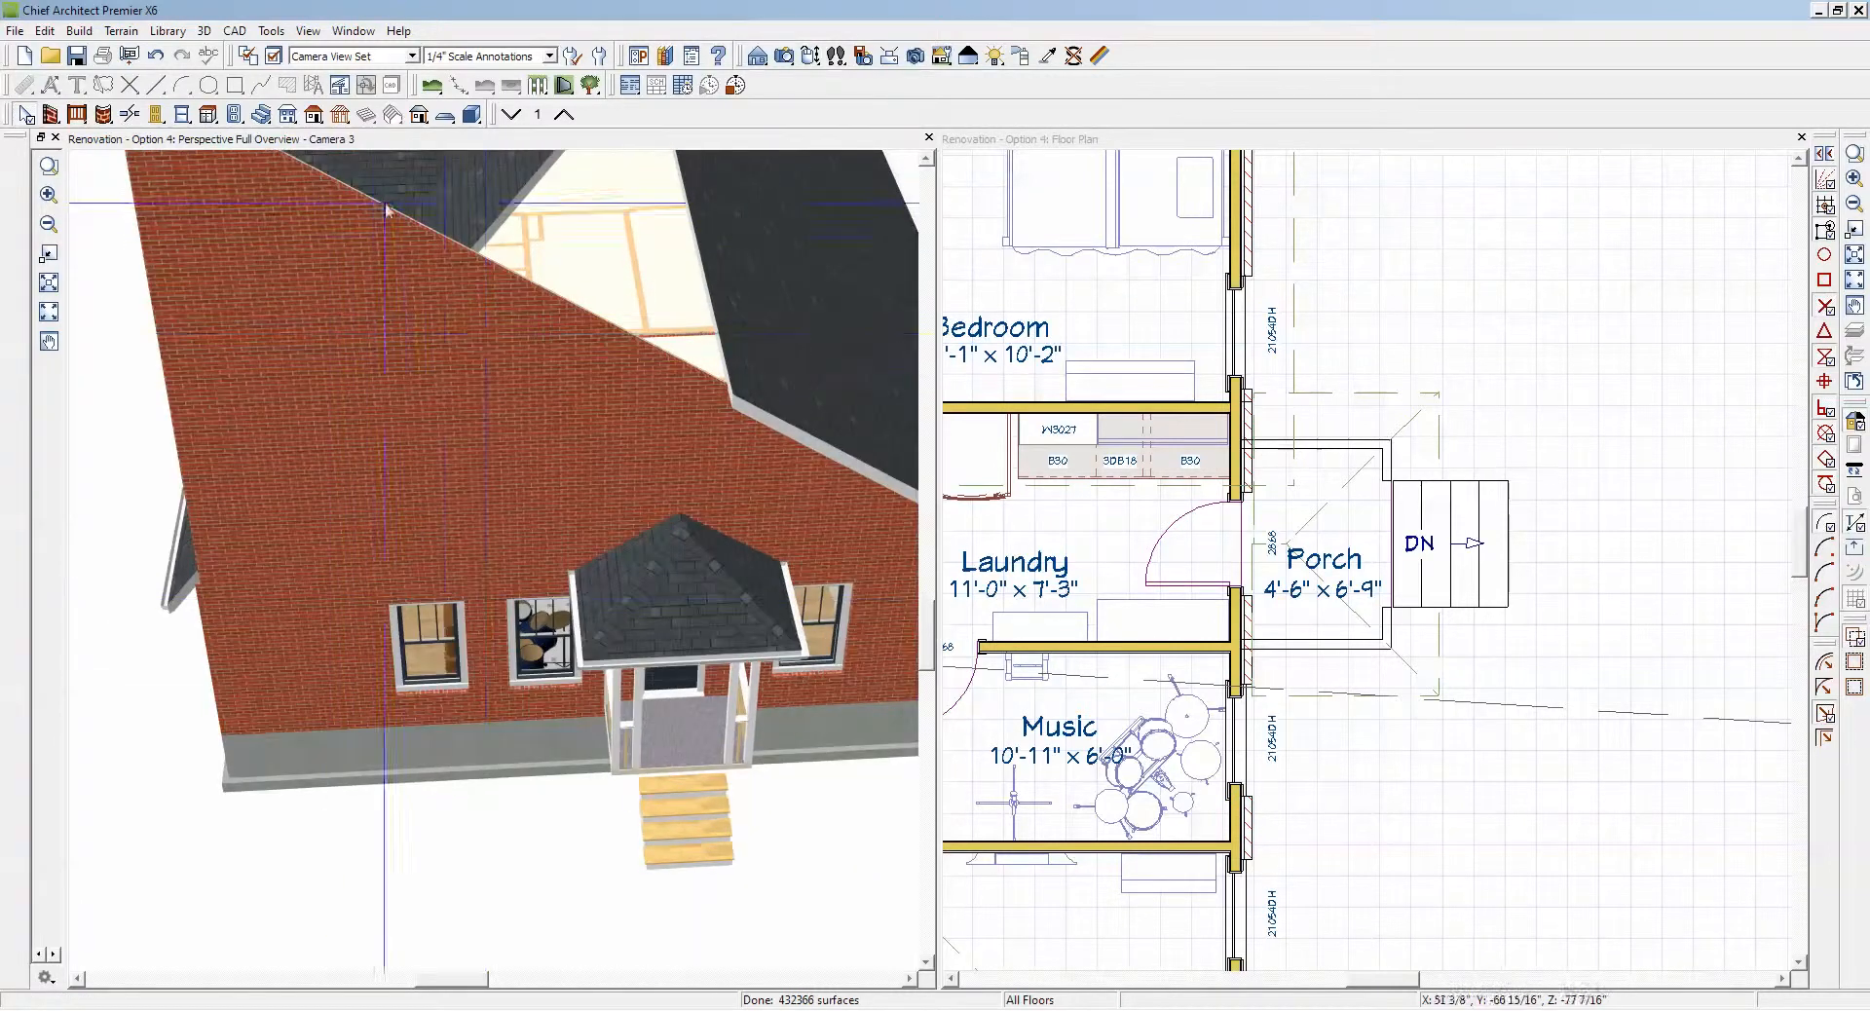
Step: Extend the roof plane over the master bedroom and Music room past the porch-side exterior wall to the overhang line
click(450, 214)
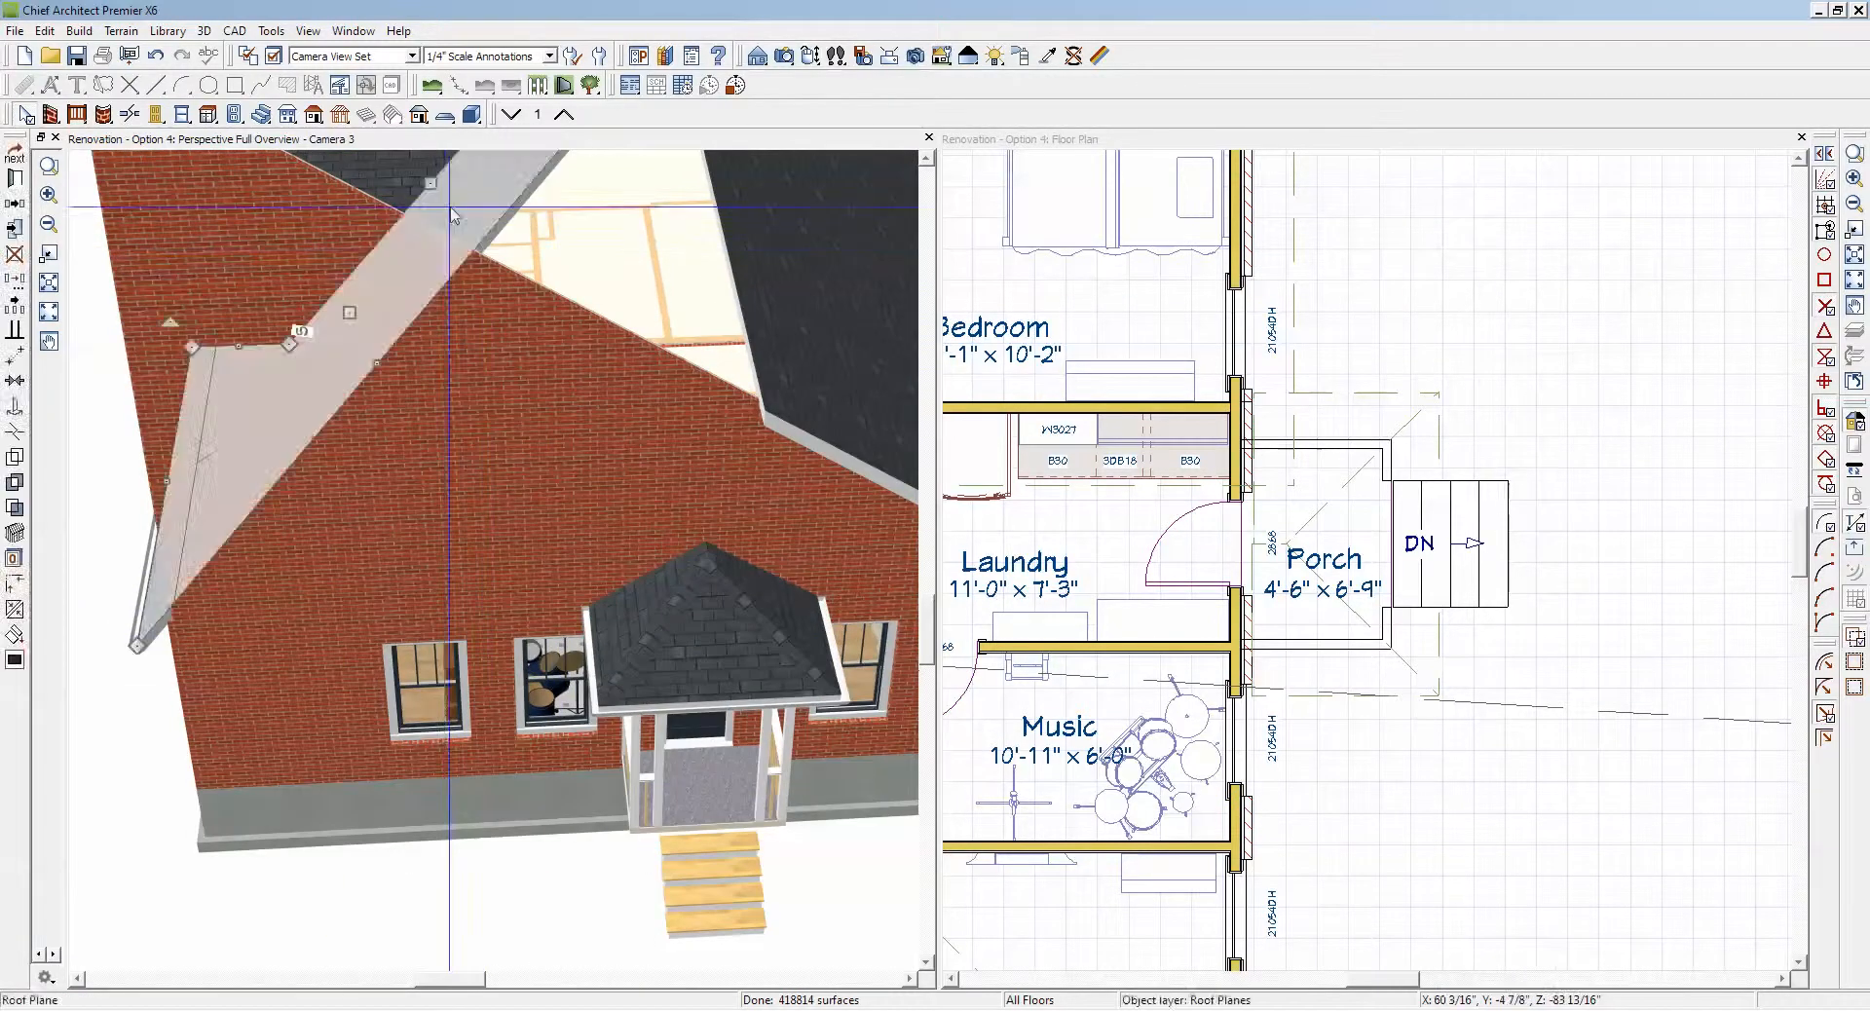
key(Delete)
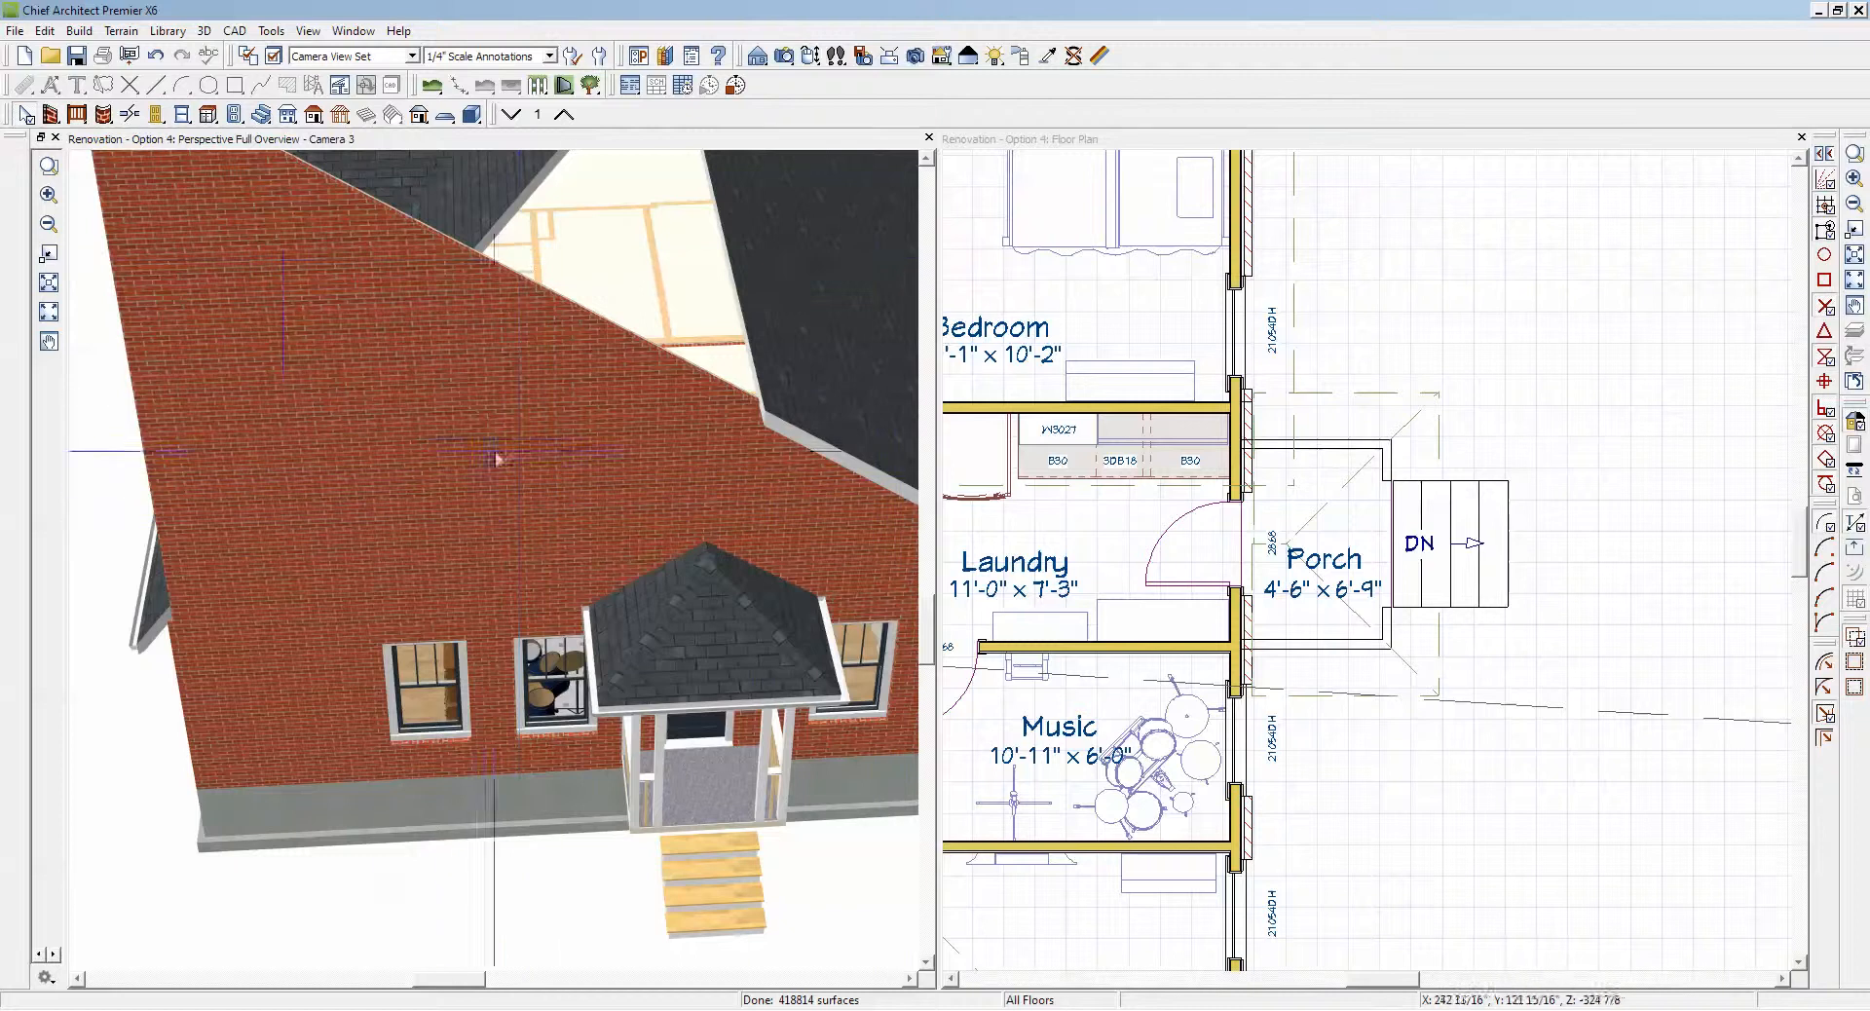
scroll(497, 453, up, 1)
scroll(633, 452, down, 2)
scroll(867, 589, up, 1)
scroll(977, 634, up, 1)
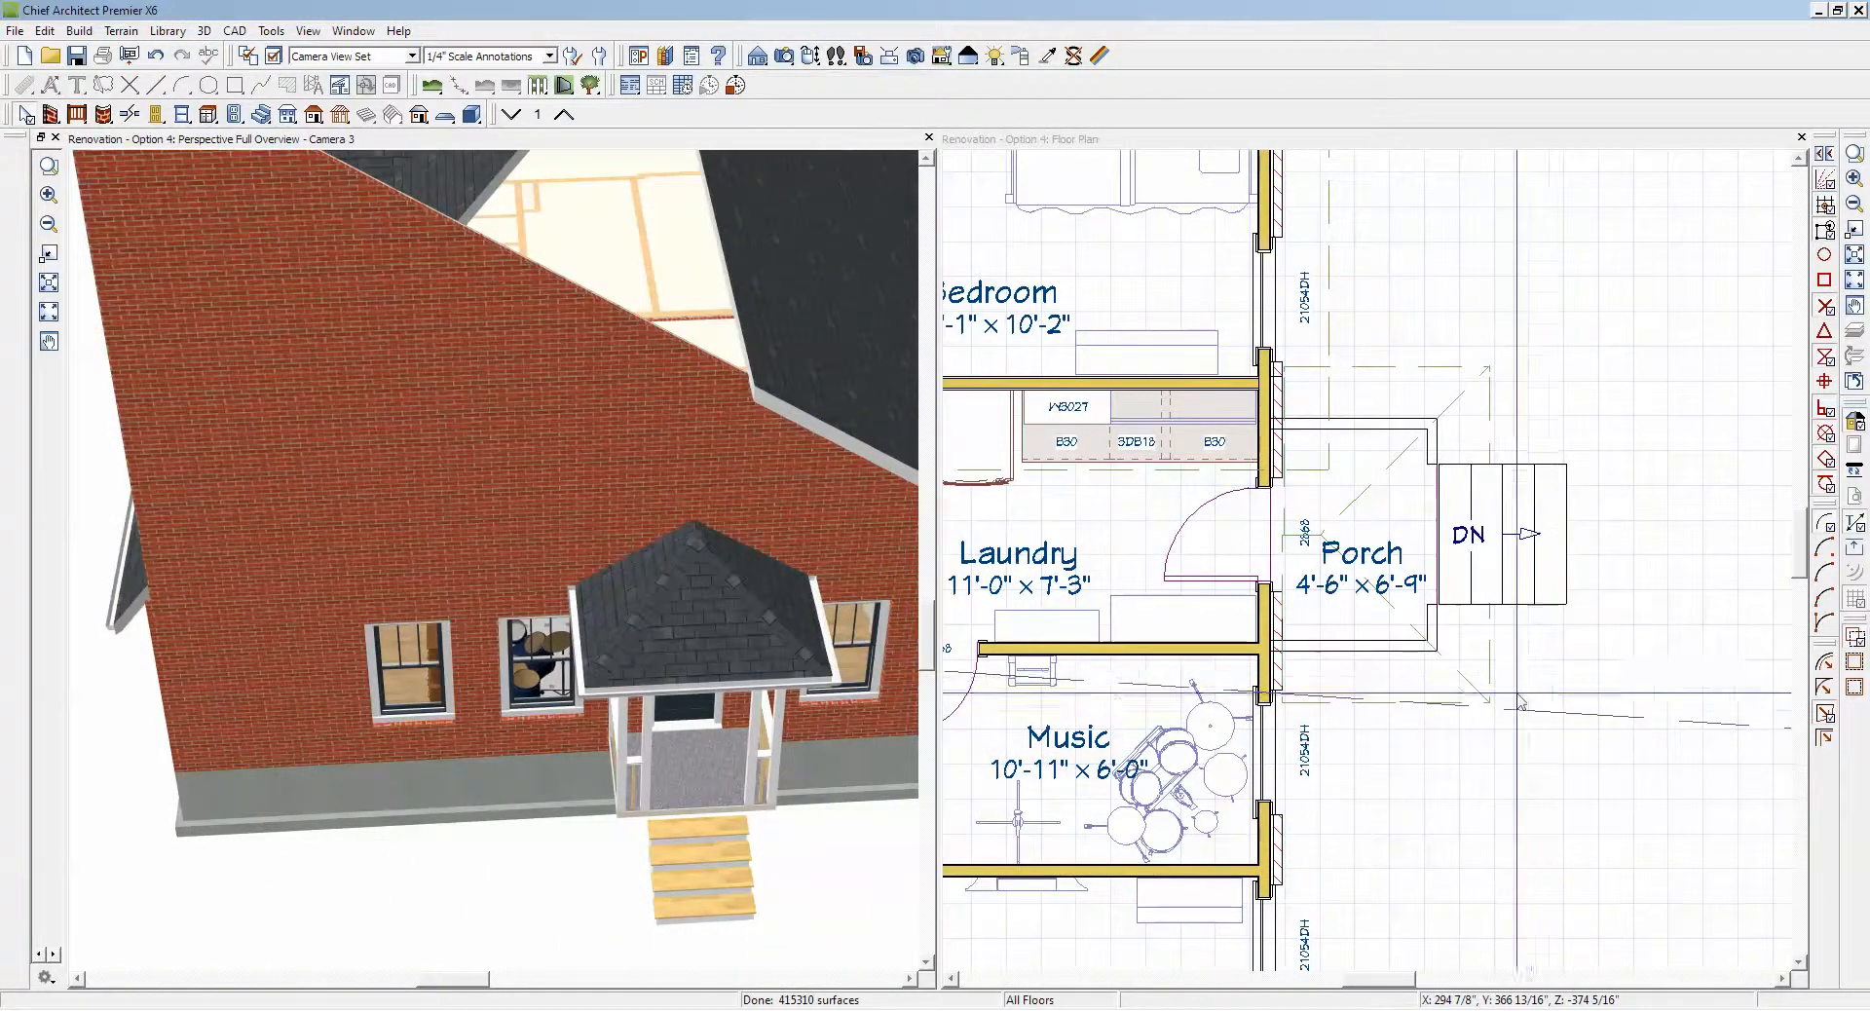
scroll(1461, 751, down, 3)
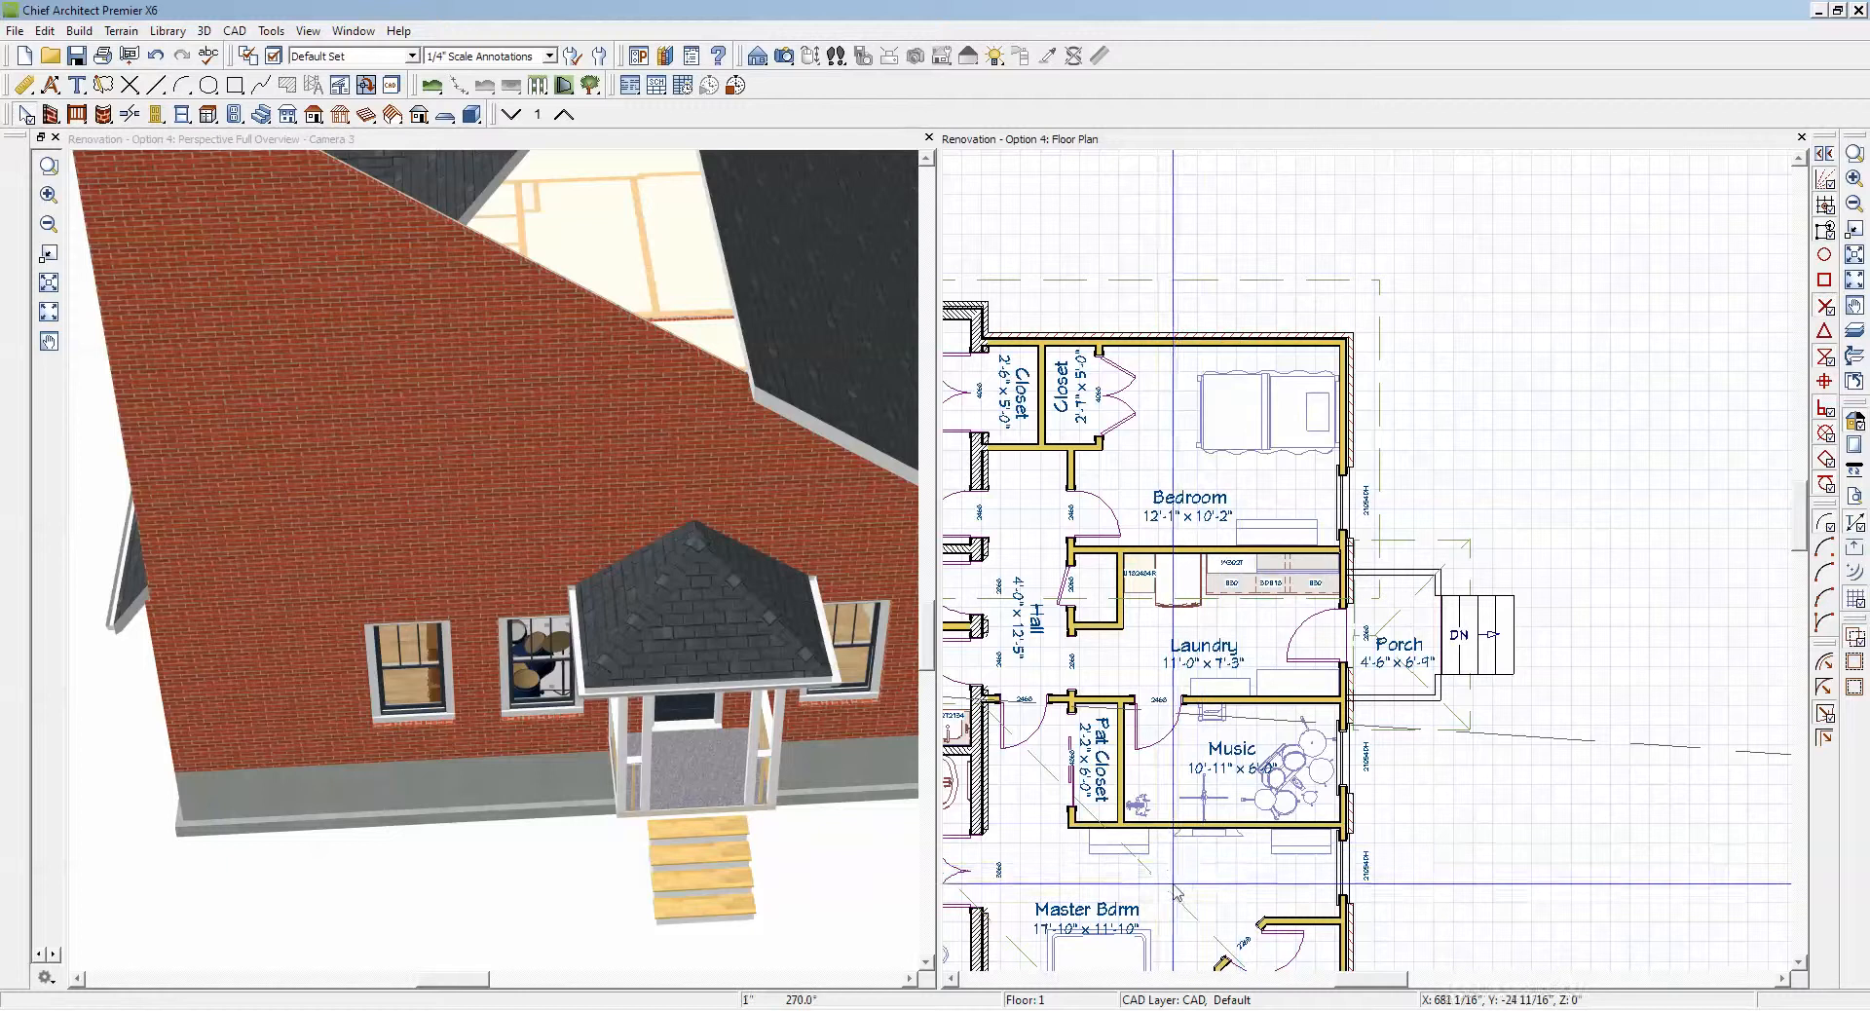
drag(1176, 891, 1125, 741)
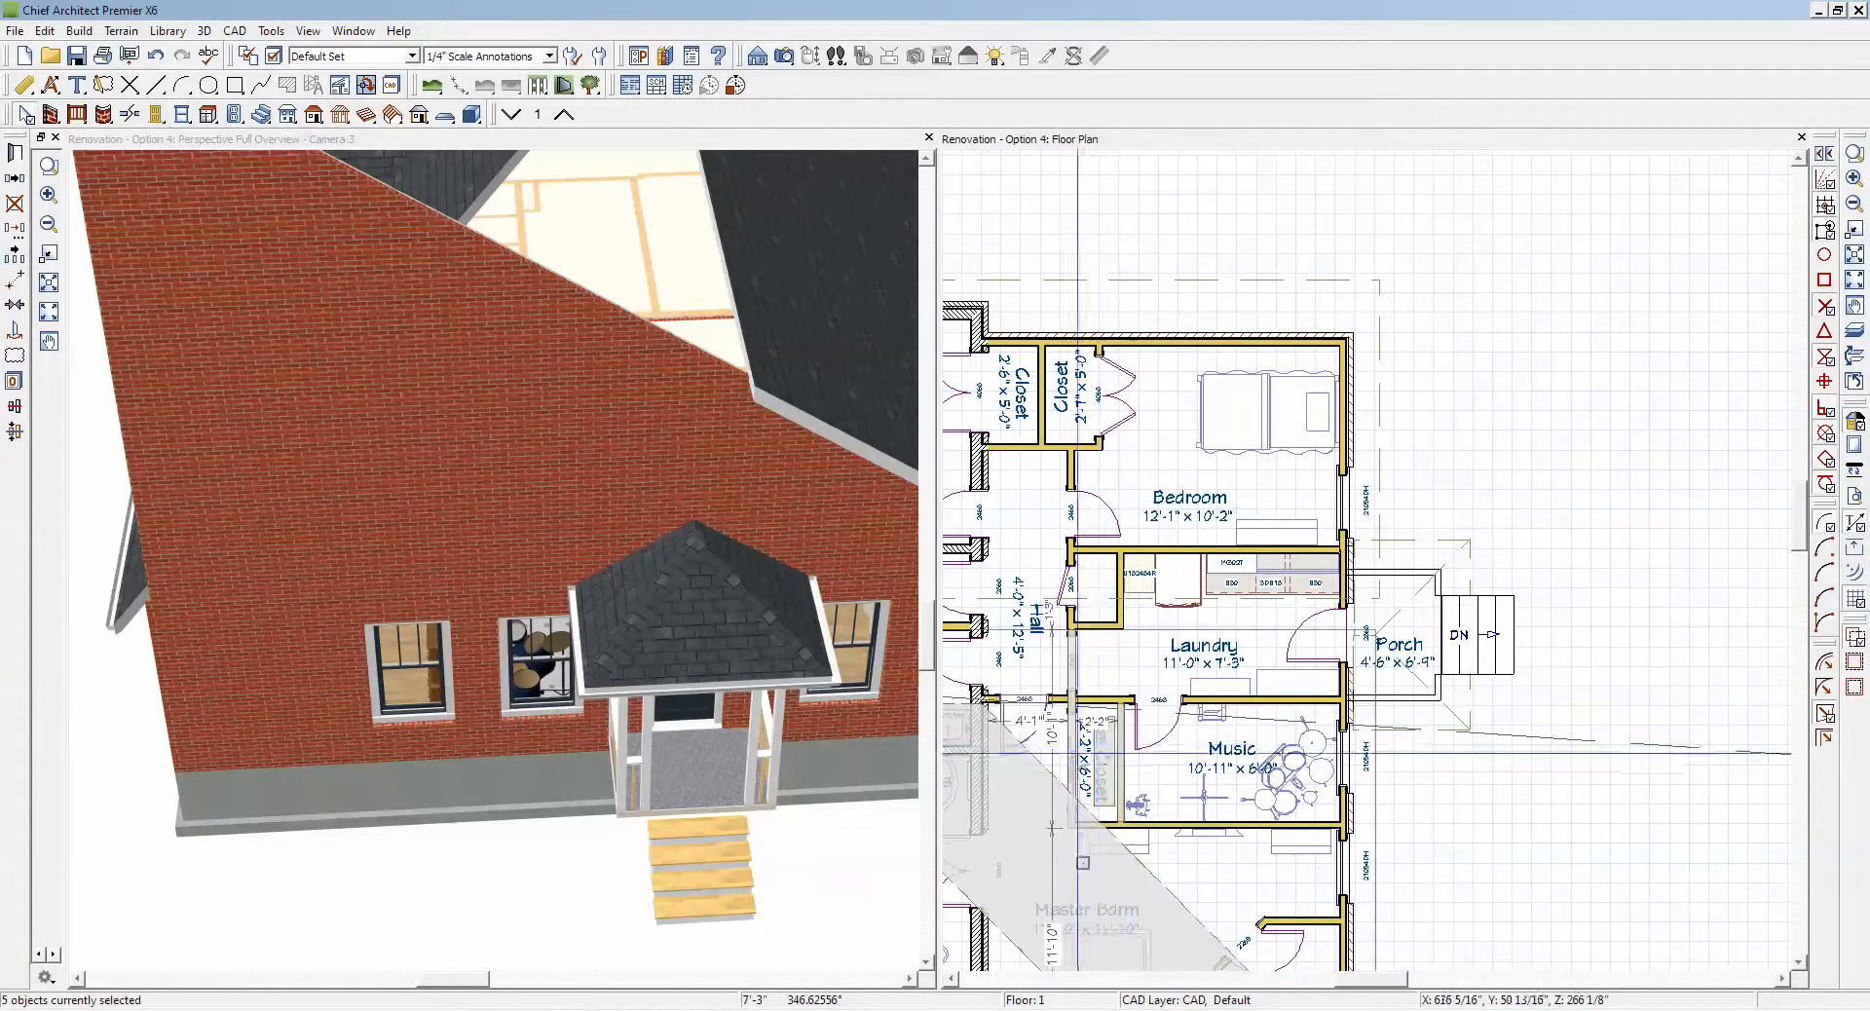
click(991, 710)
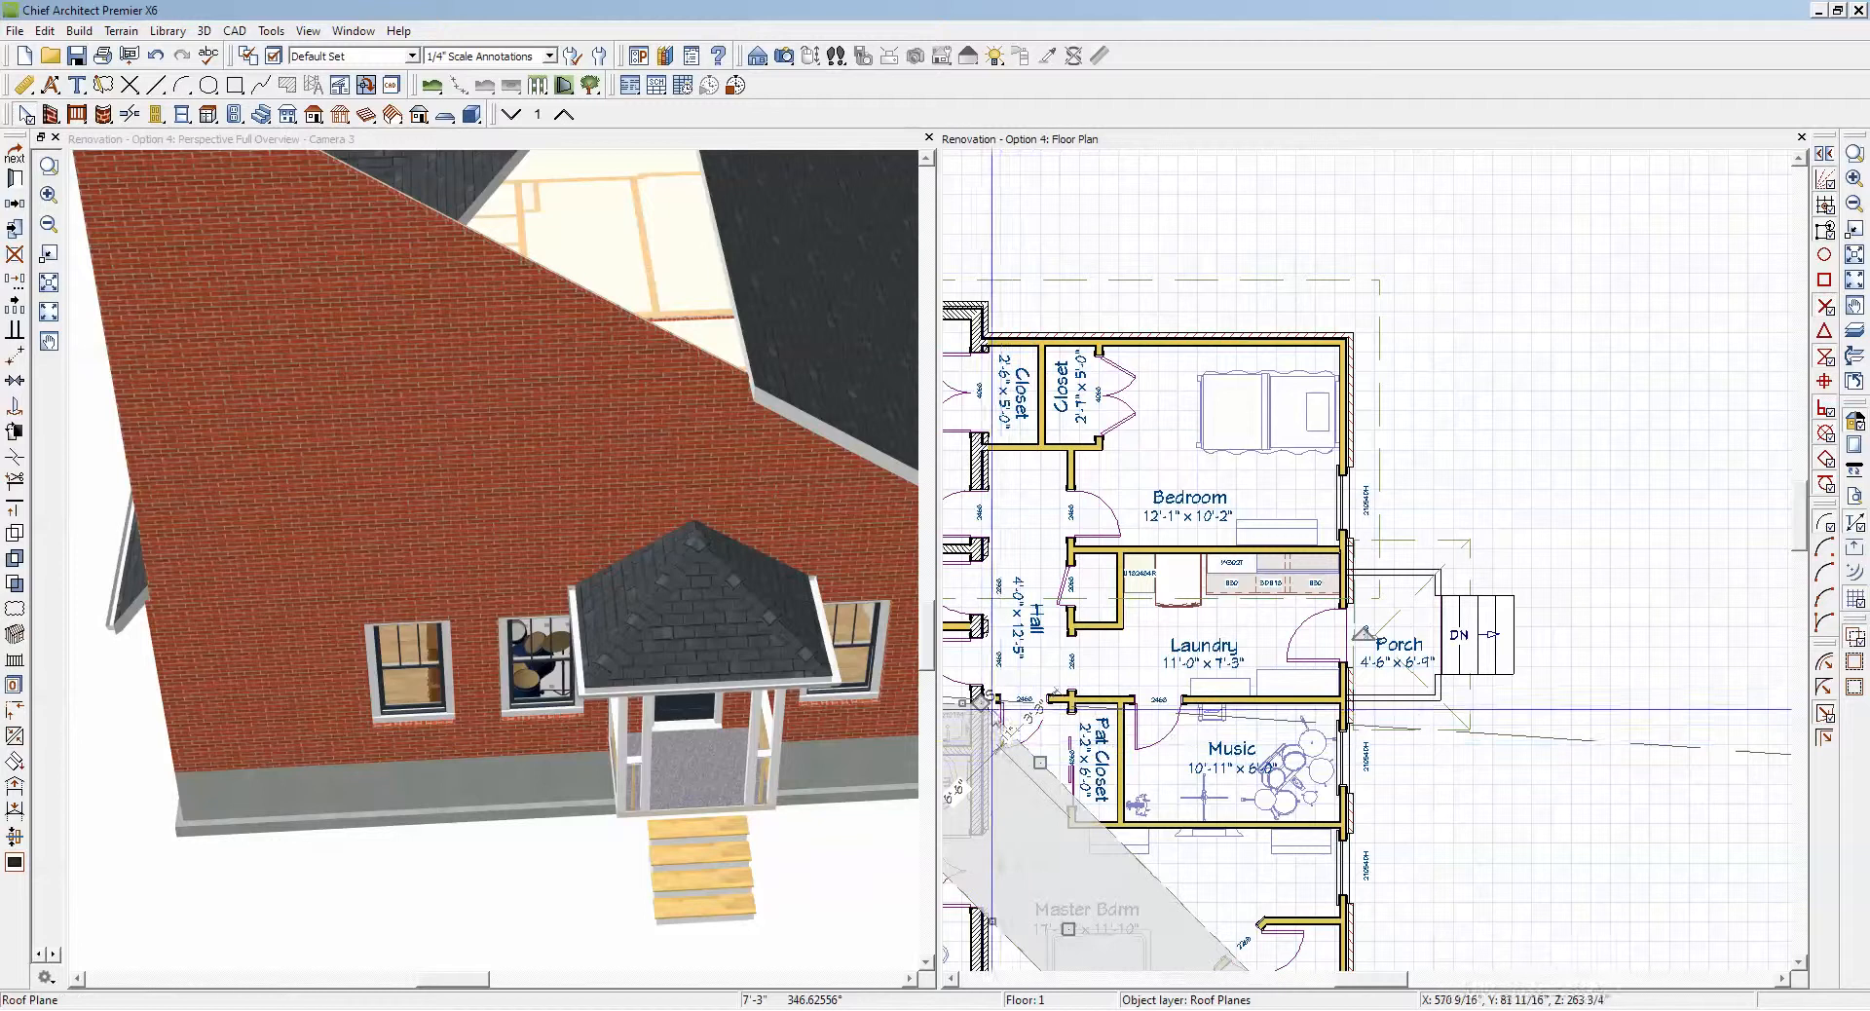
drag(982, 700, 1379, 703)
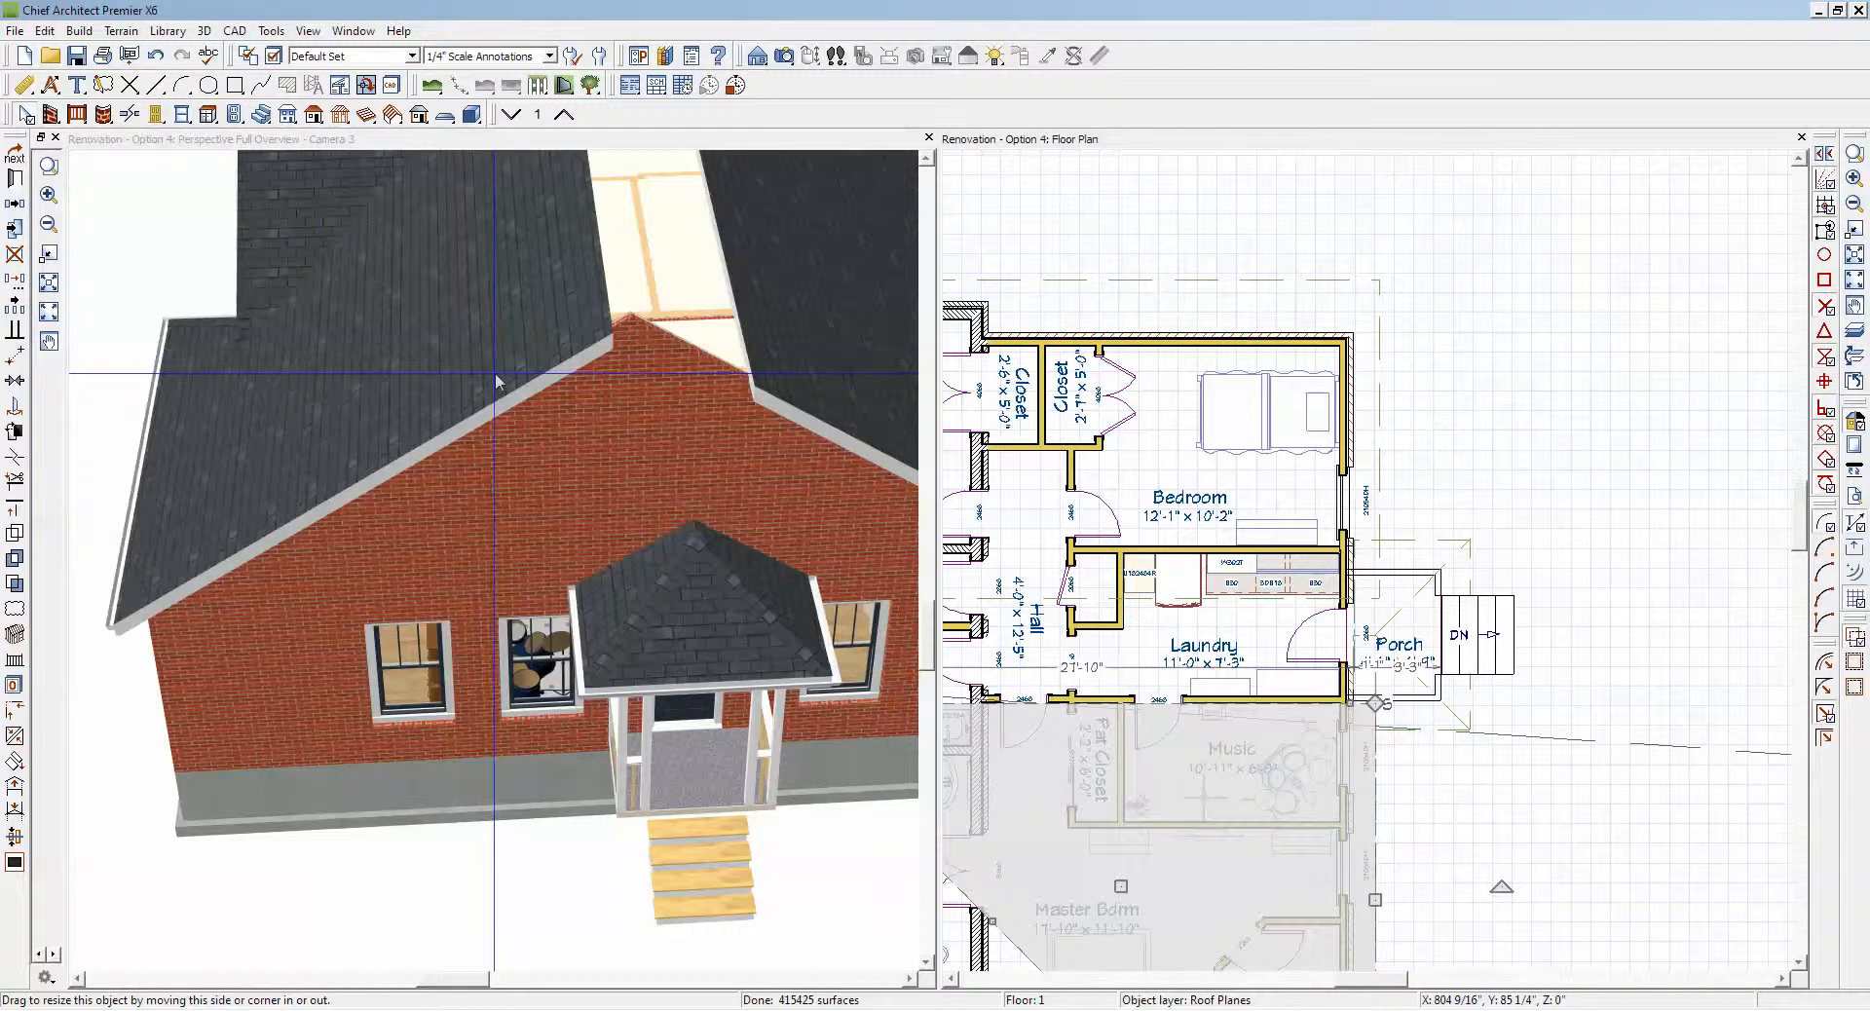
scroll(496, 375, down, 3)
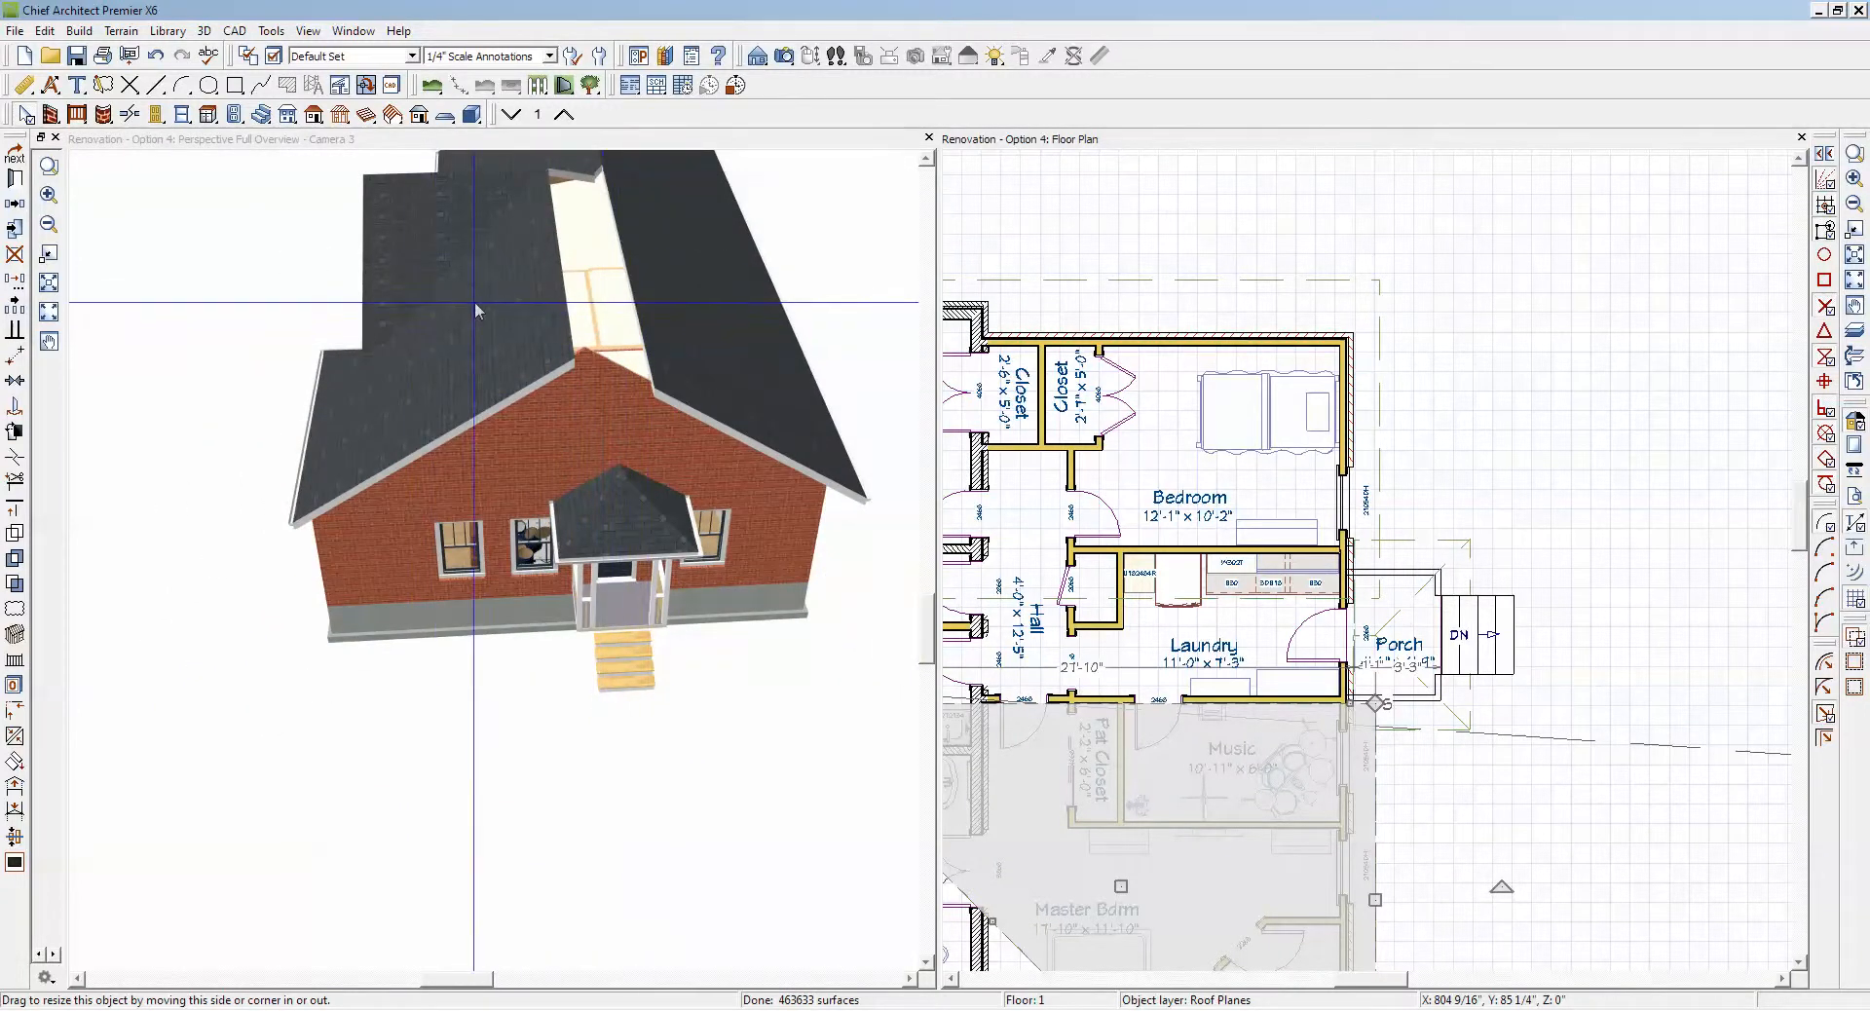
Step: Delete the roof plane over the master bedroom and Music room
click(331, 512)
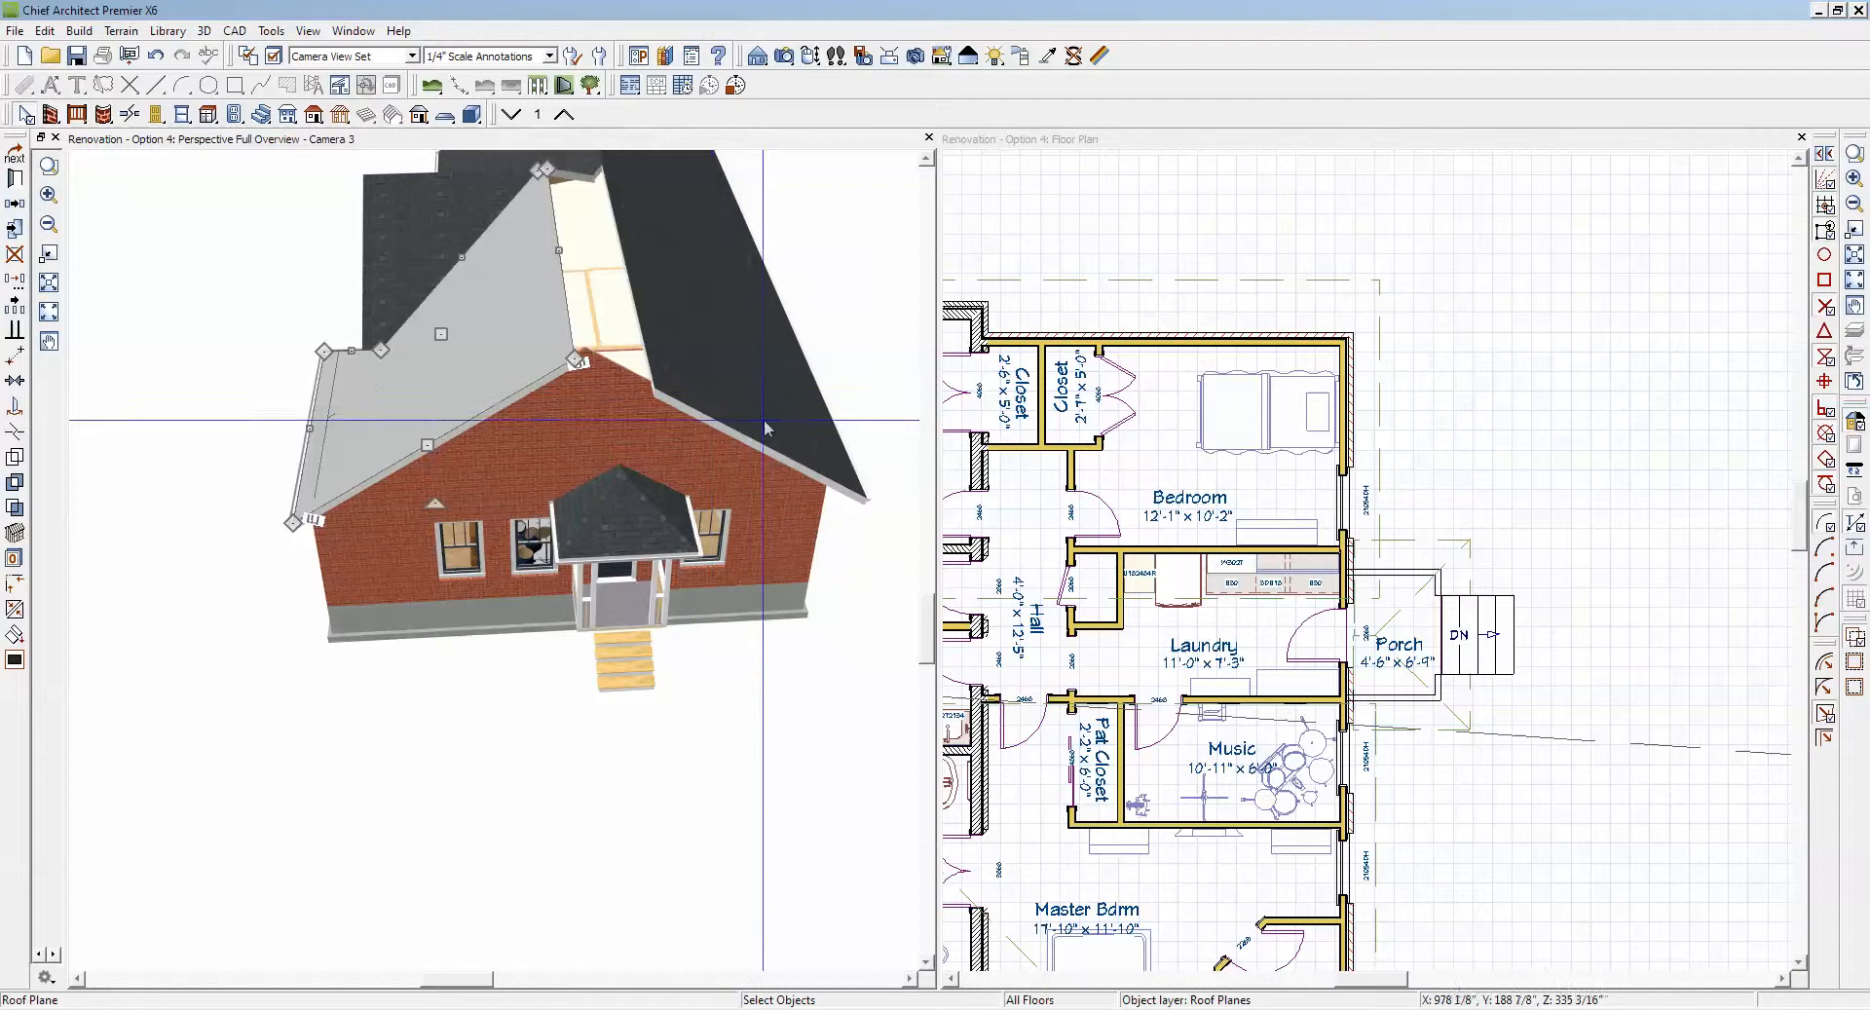
scroll(766, 411, down, 1)
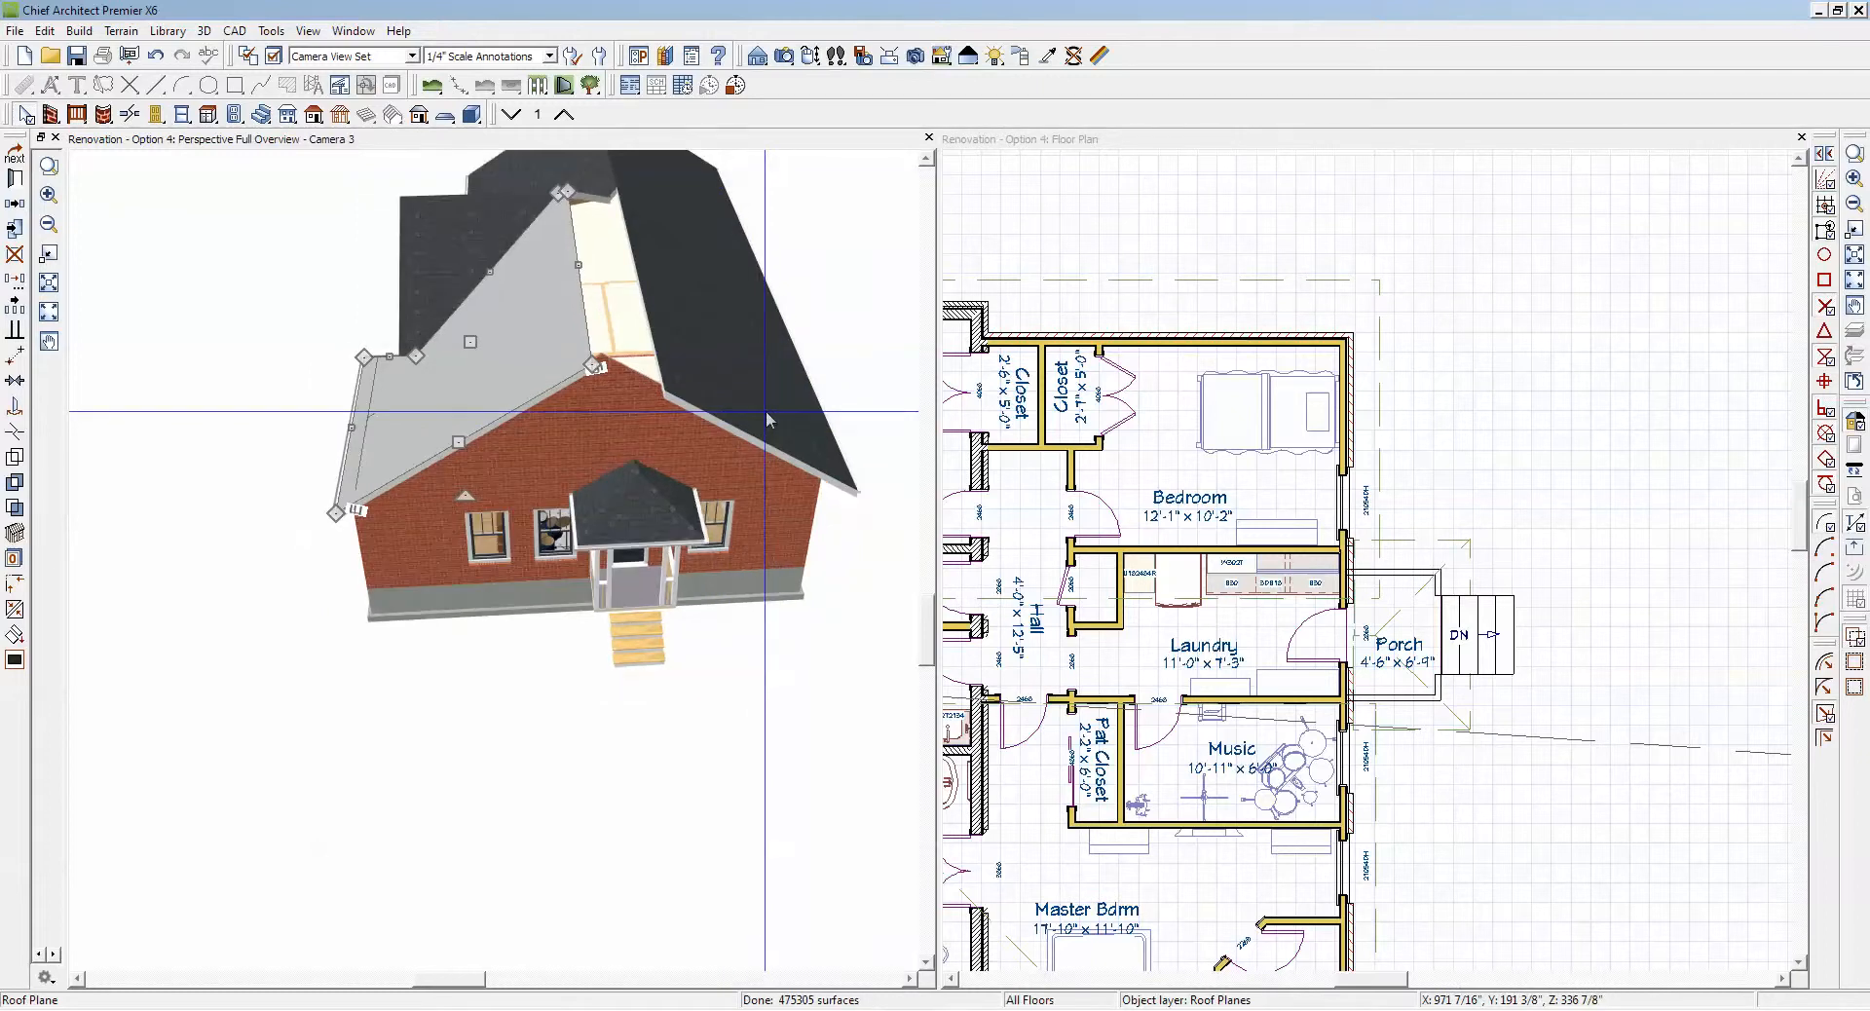
scroll(765, 411, down, 1)
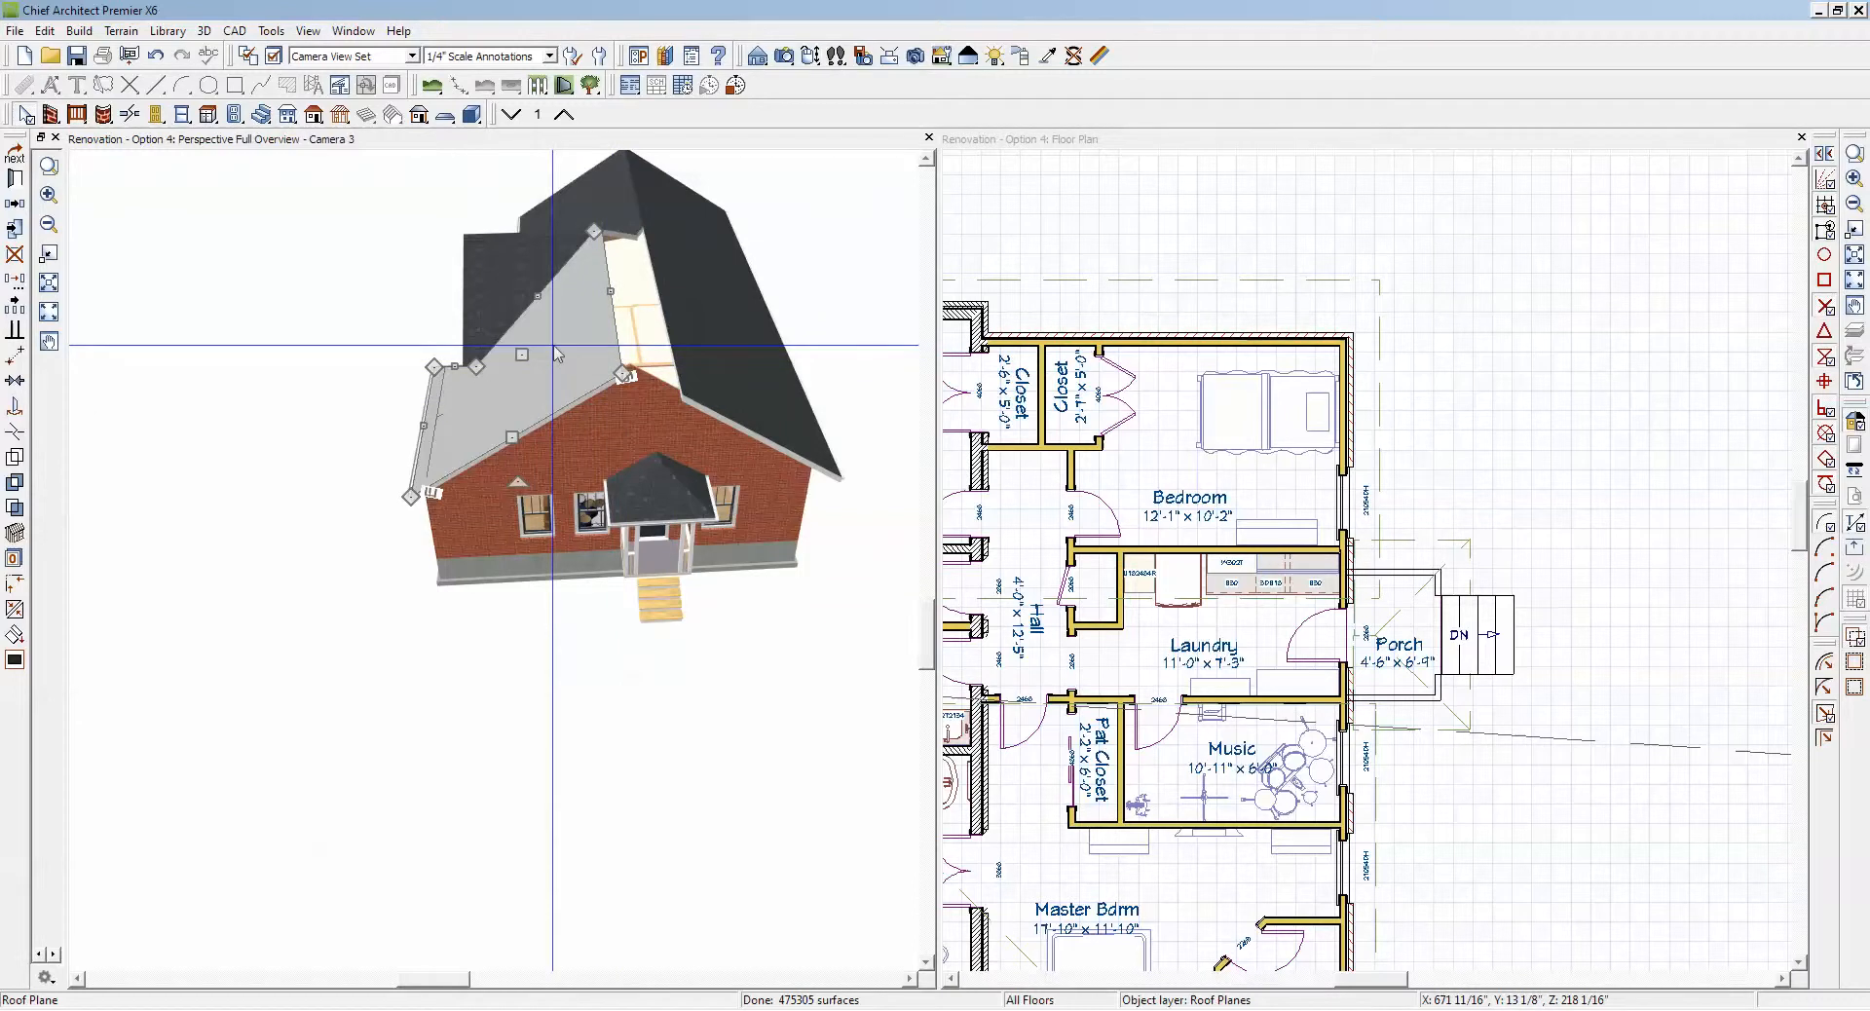
key(Delete)
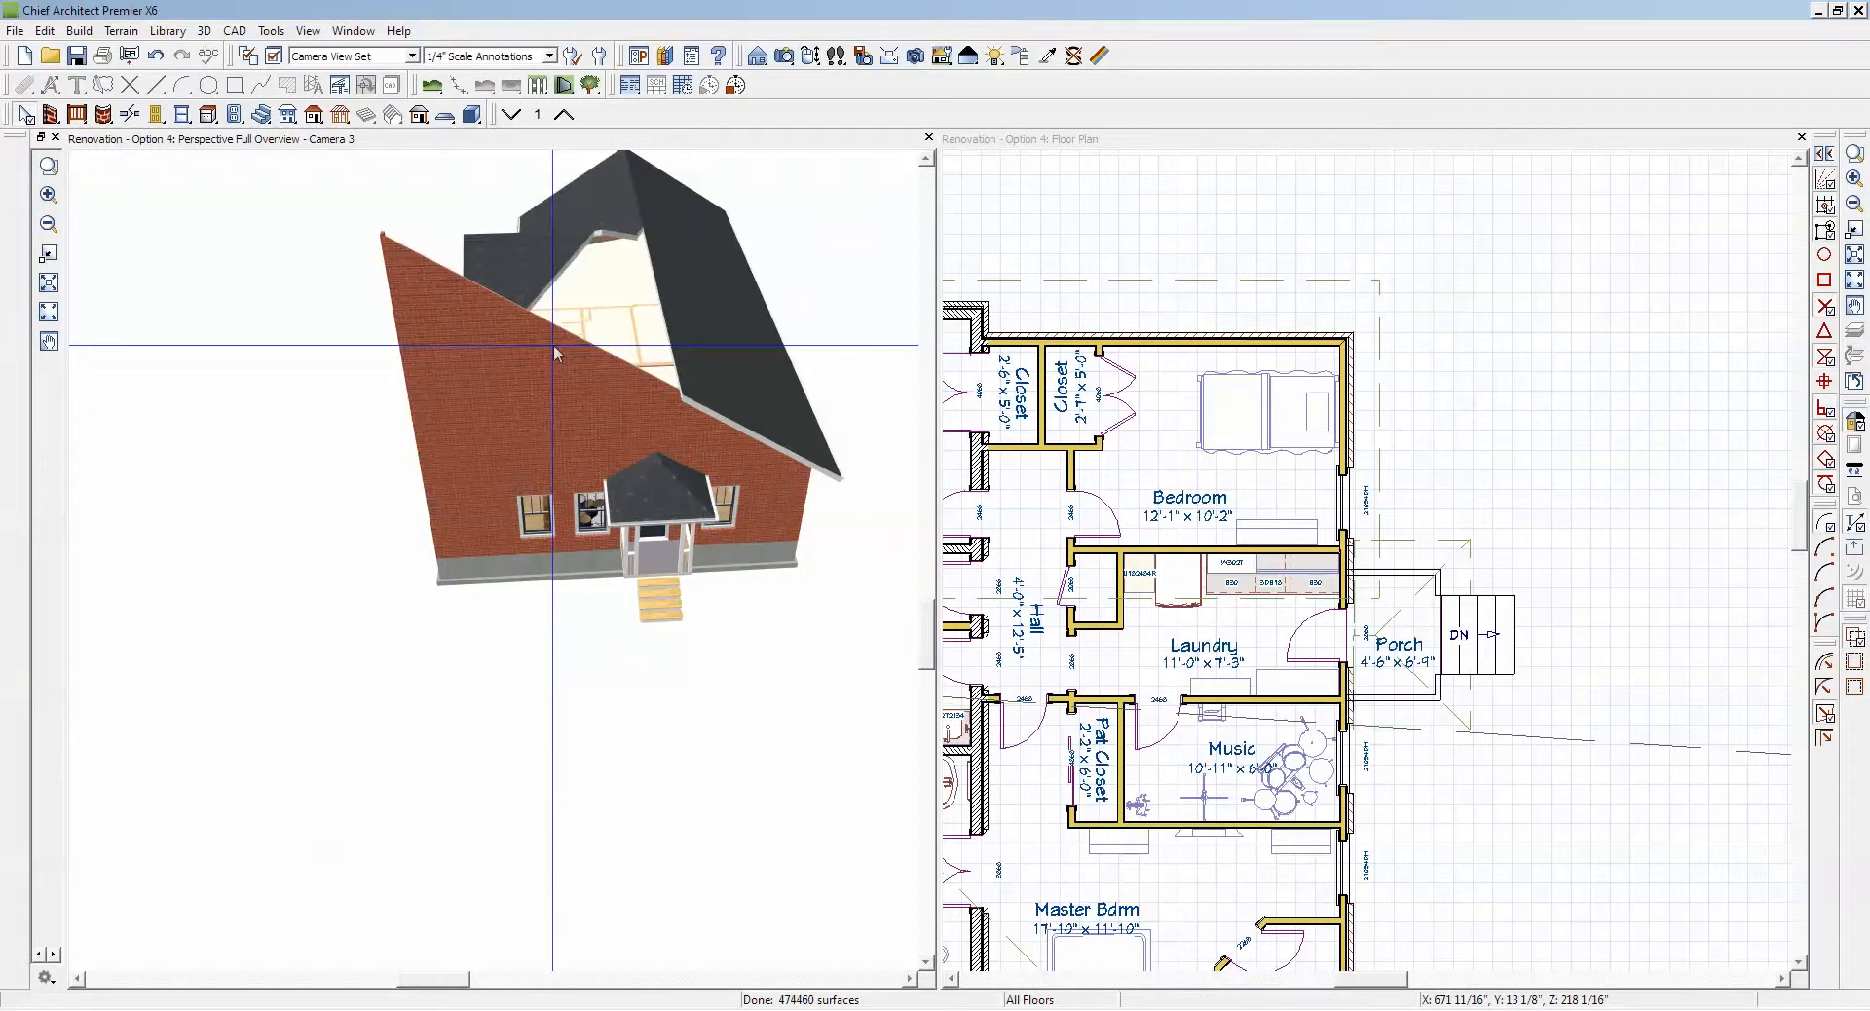
Step: Examine the roof plane over the two bedrooms in plan and the open side of the roof from another perspective angle
click(1142, 291)
scroll(1149, 297, down, 2)
scroll(1156, 303, down, 1)
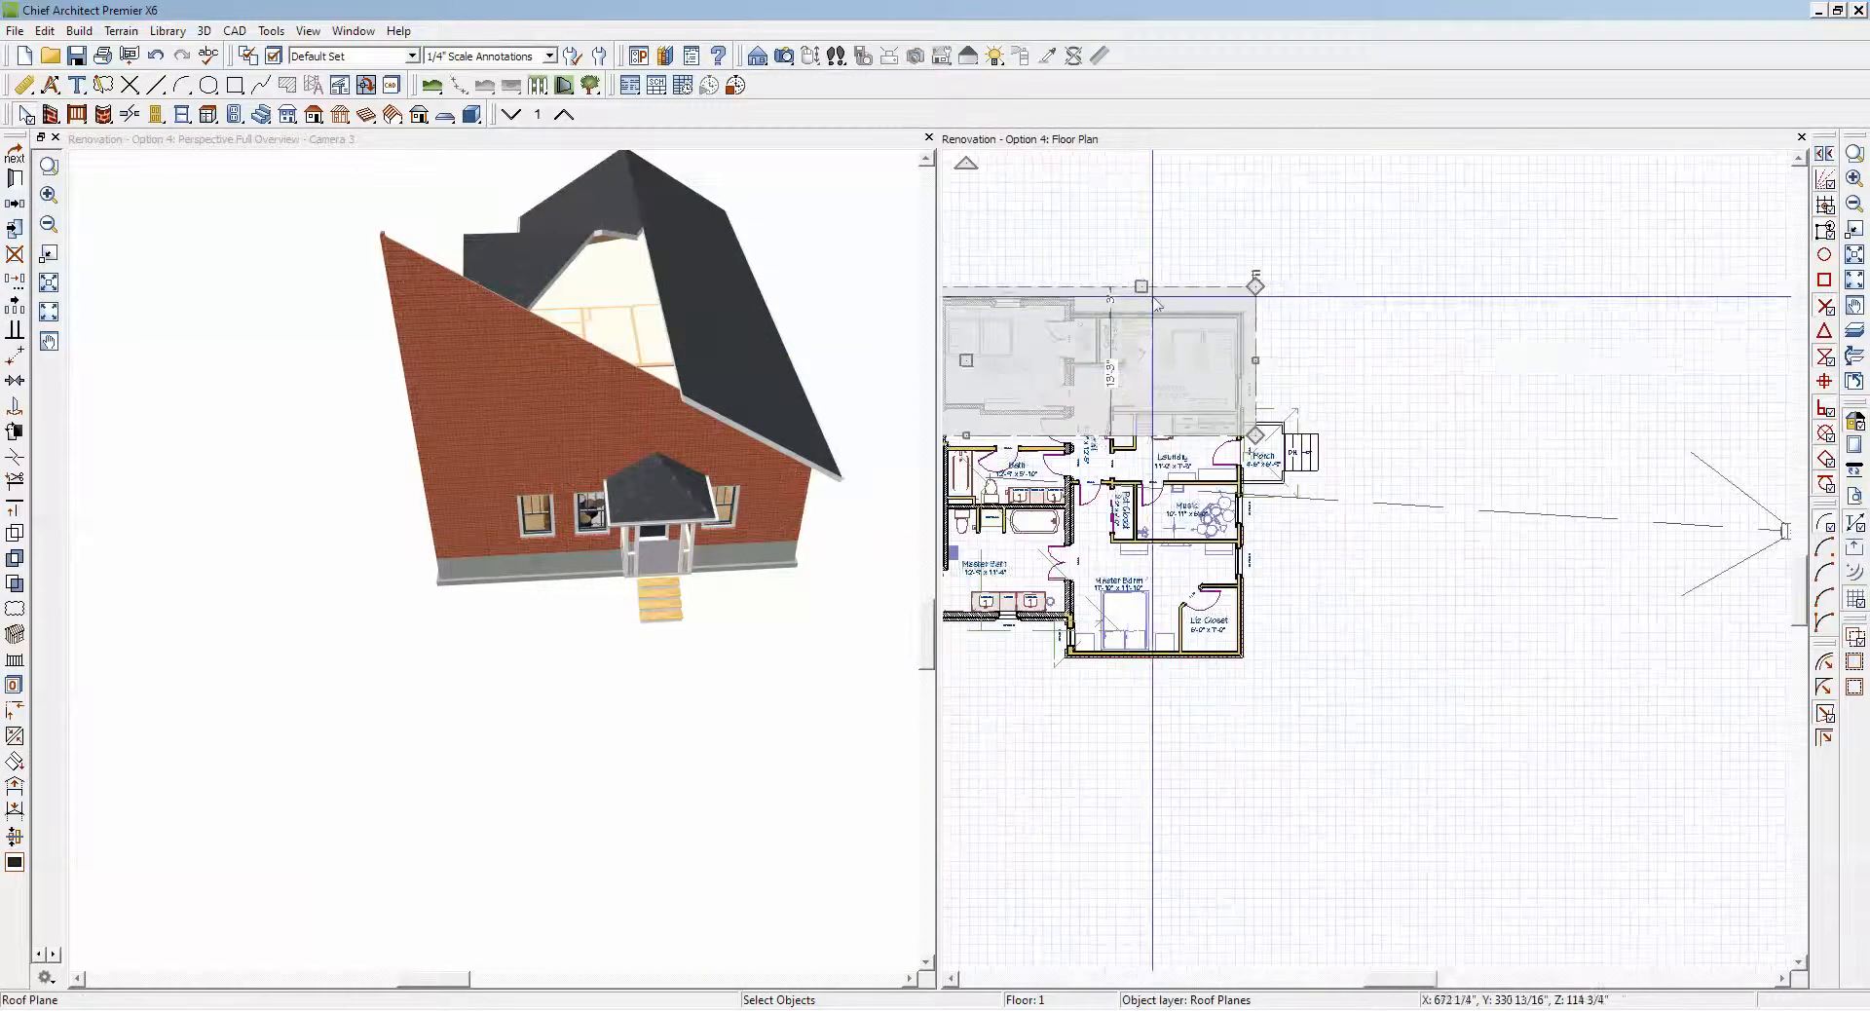
click(952, 978)
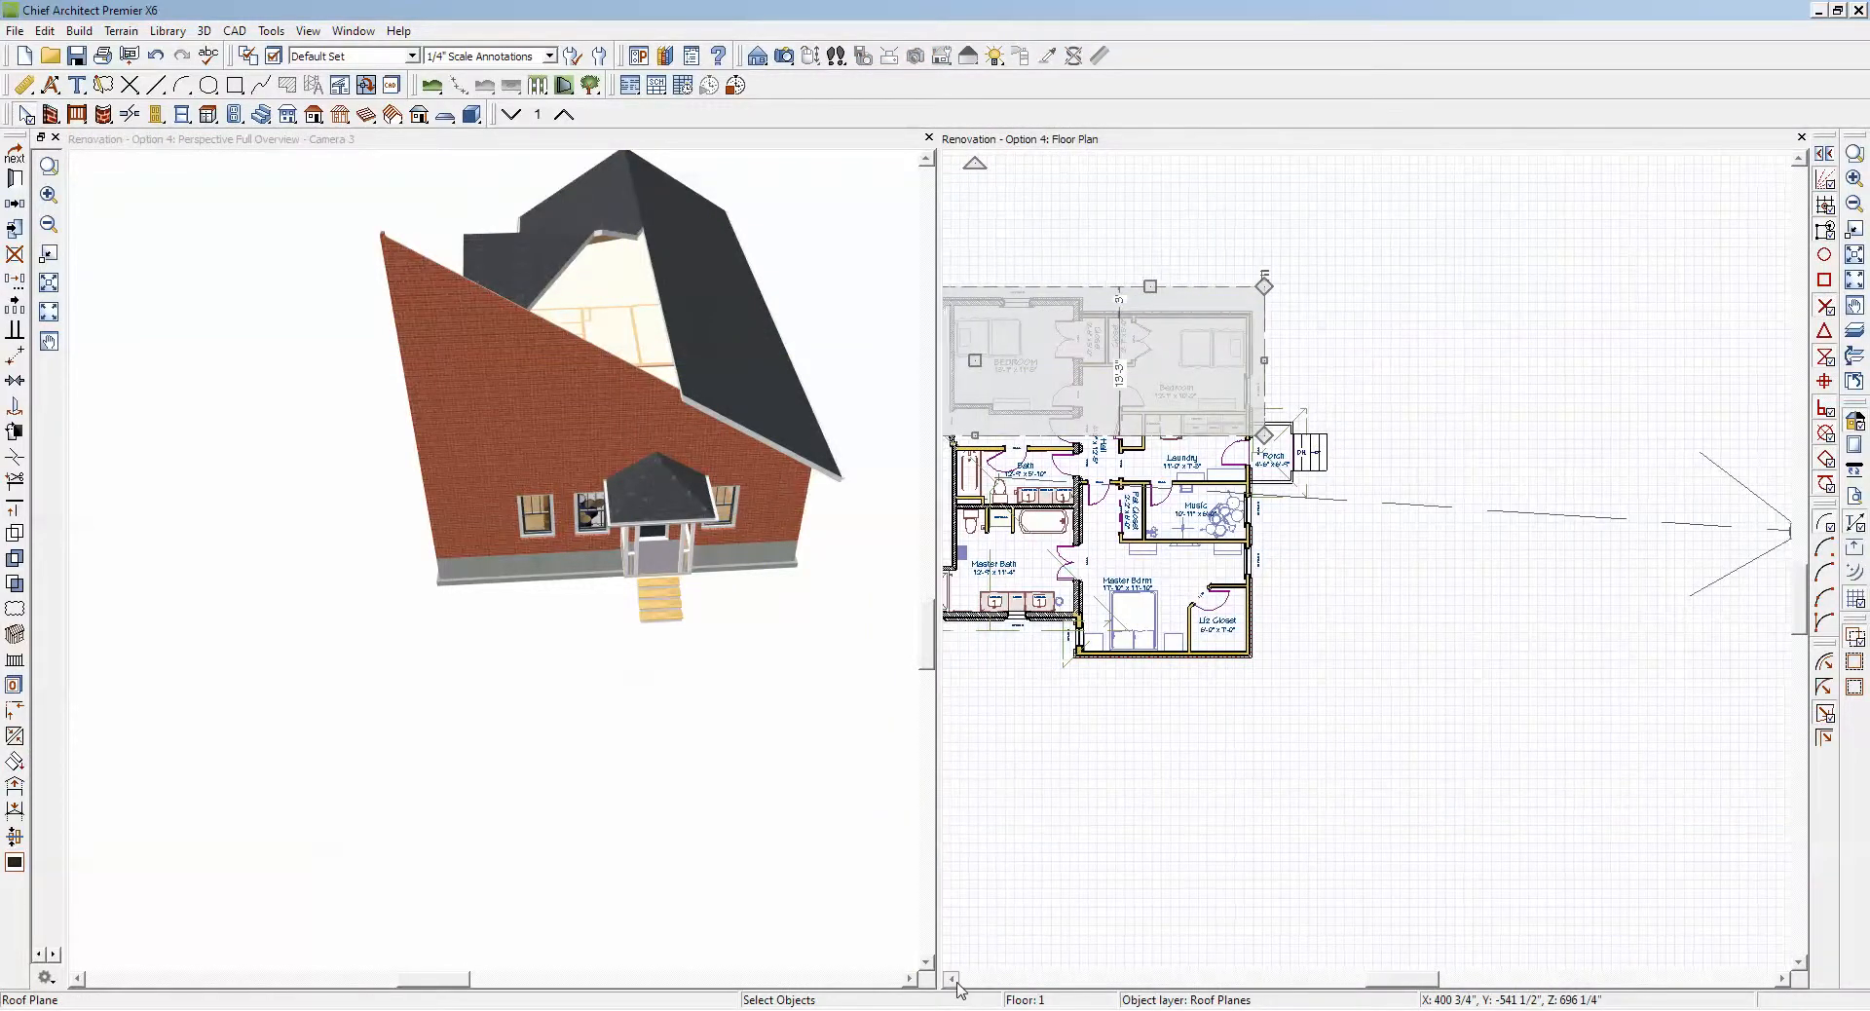
click(308, 701)
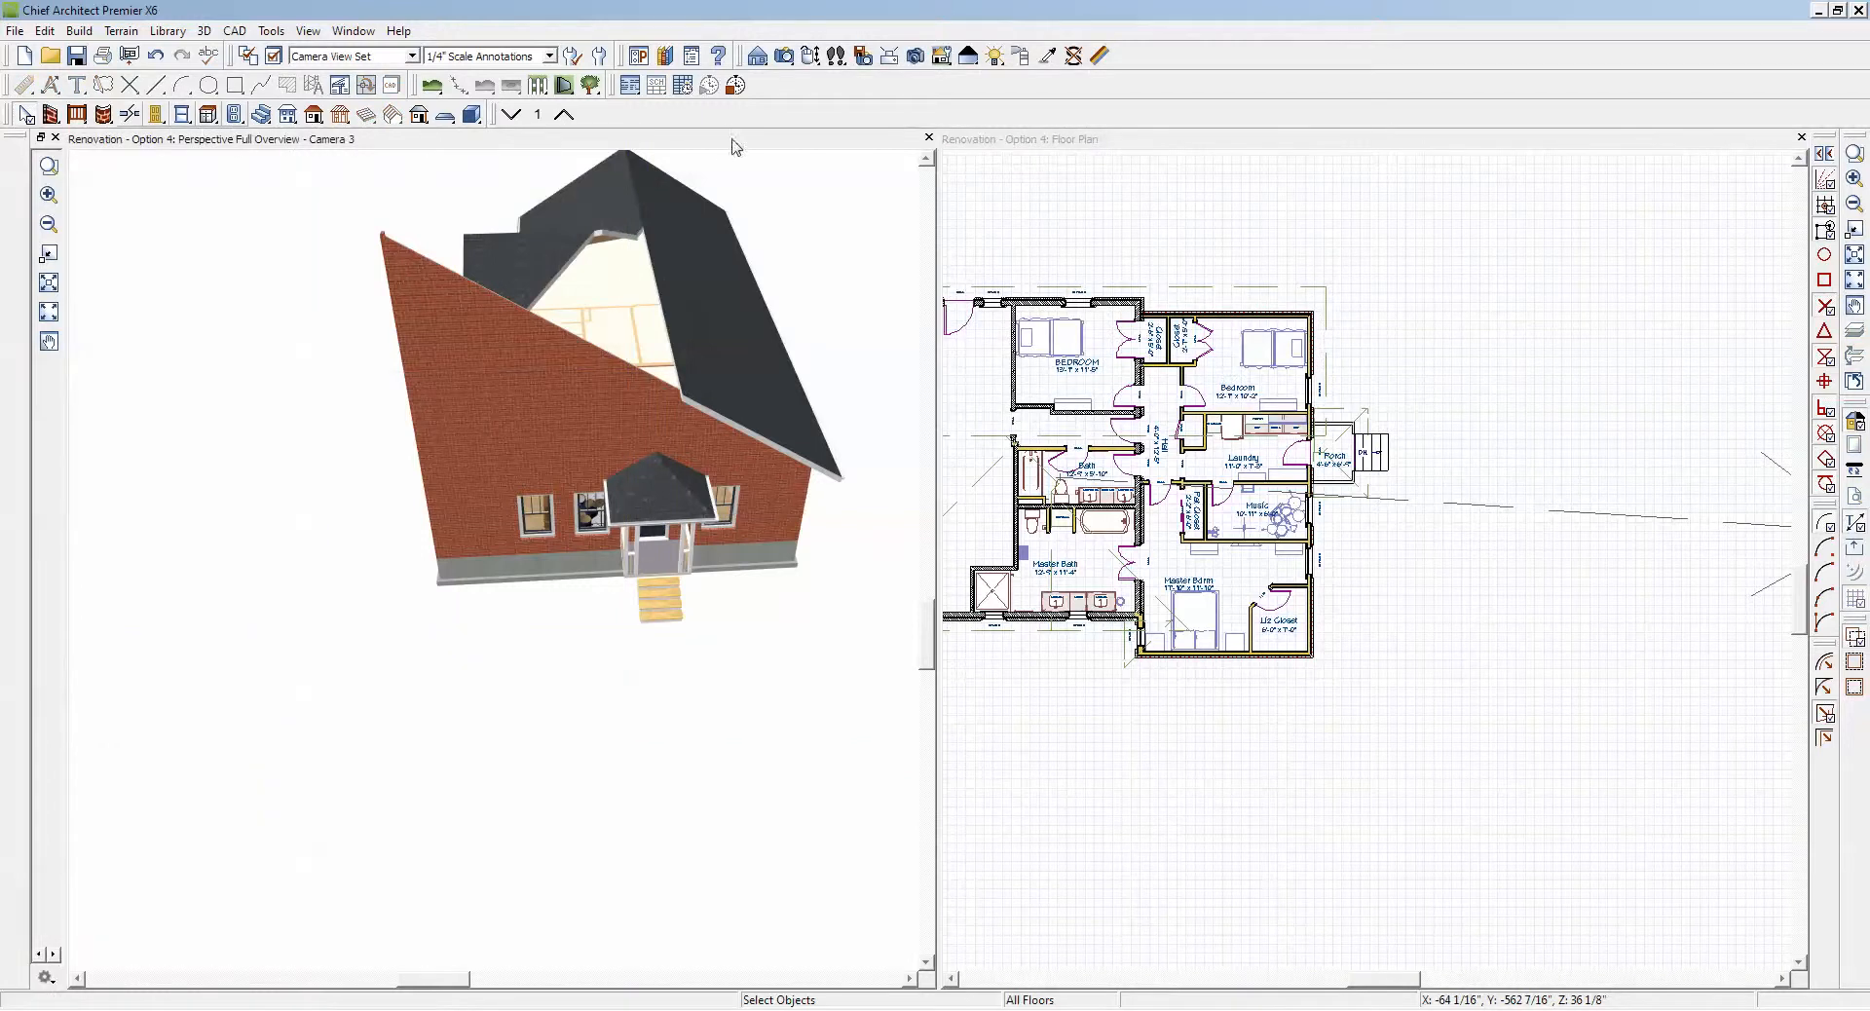
click(810, 55)
drag(564, 577, 715, 611)
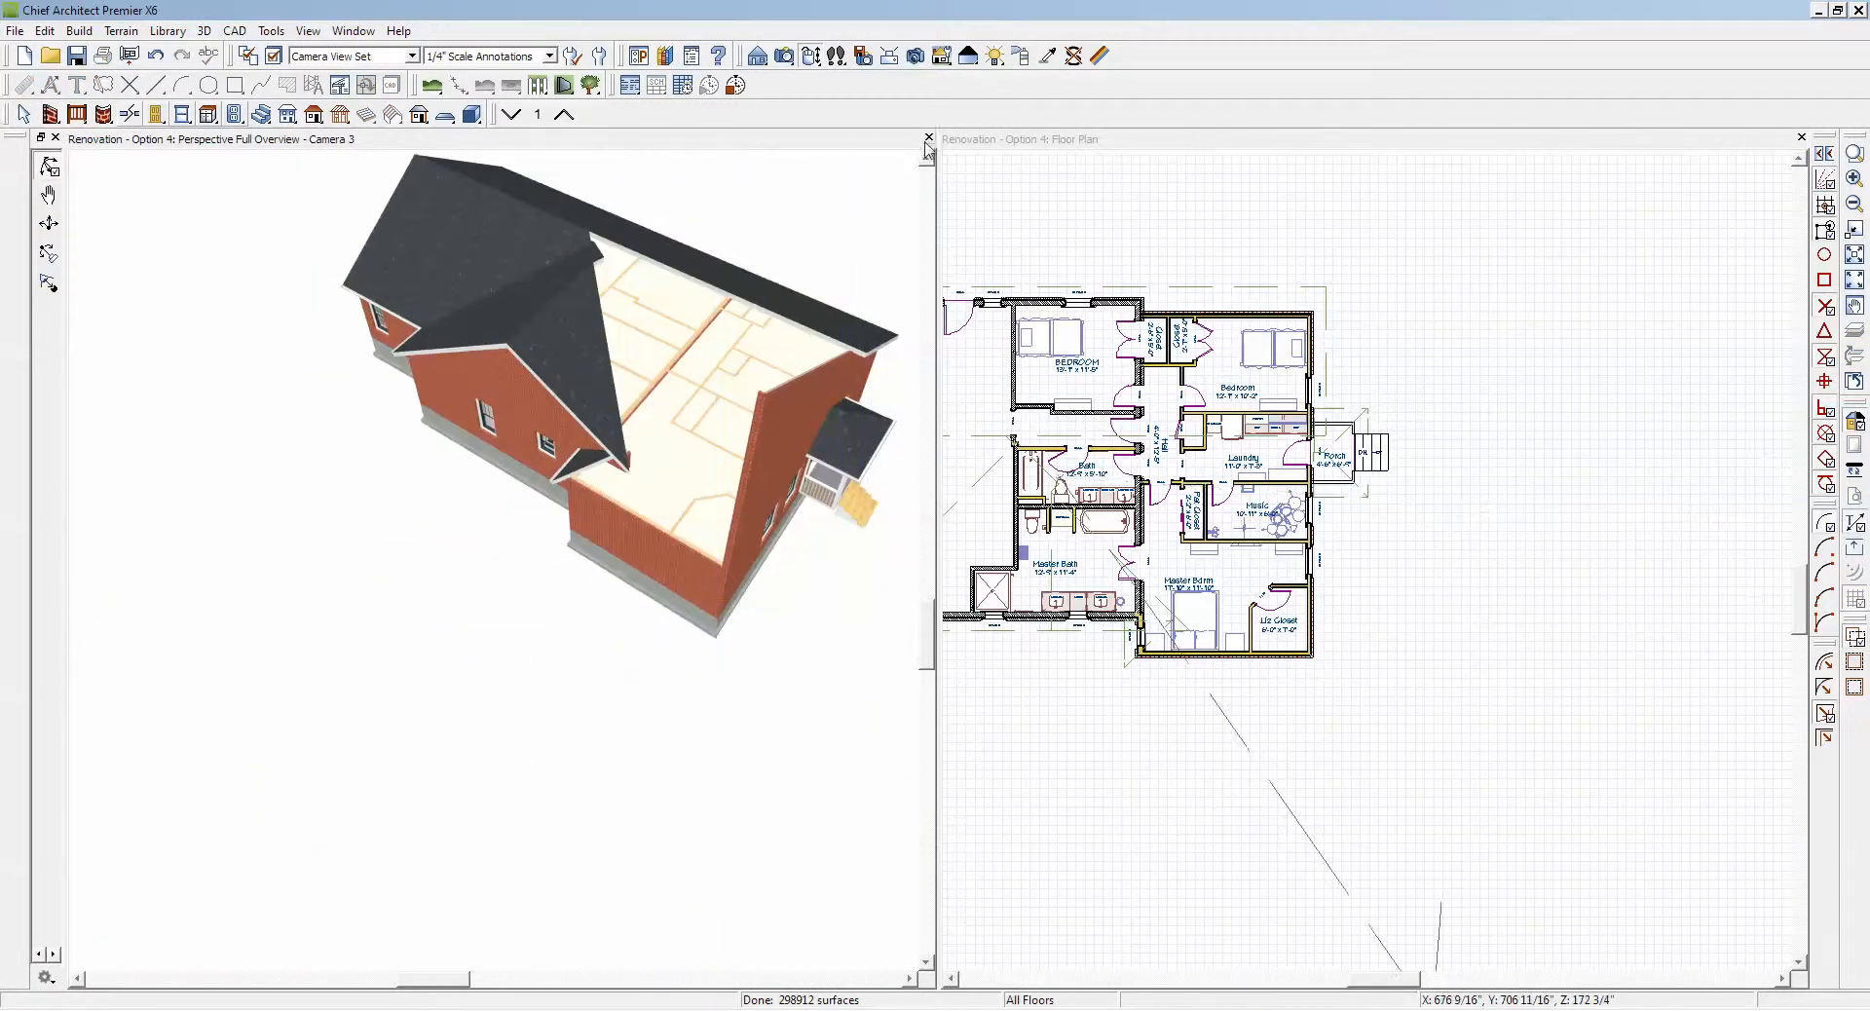
drag(927, 160, 927, 159)
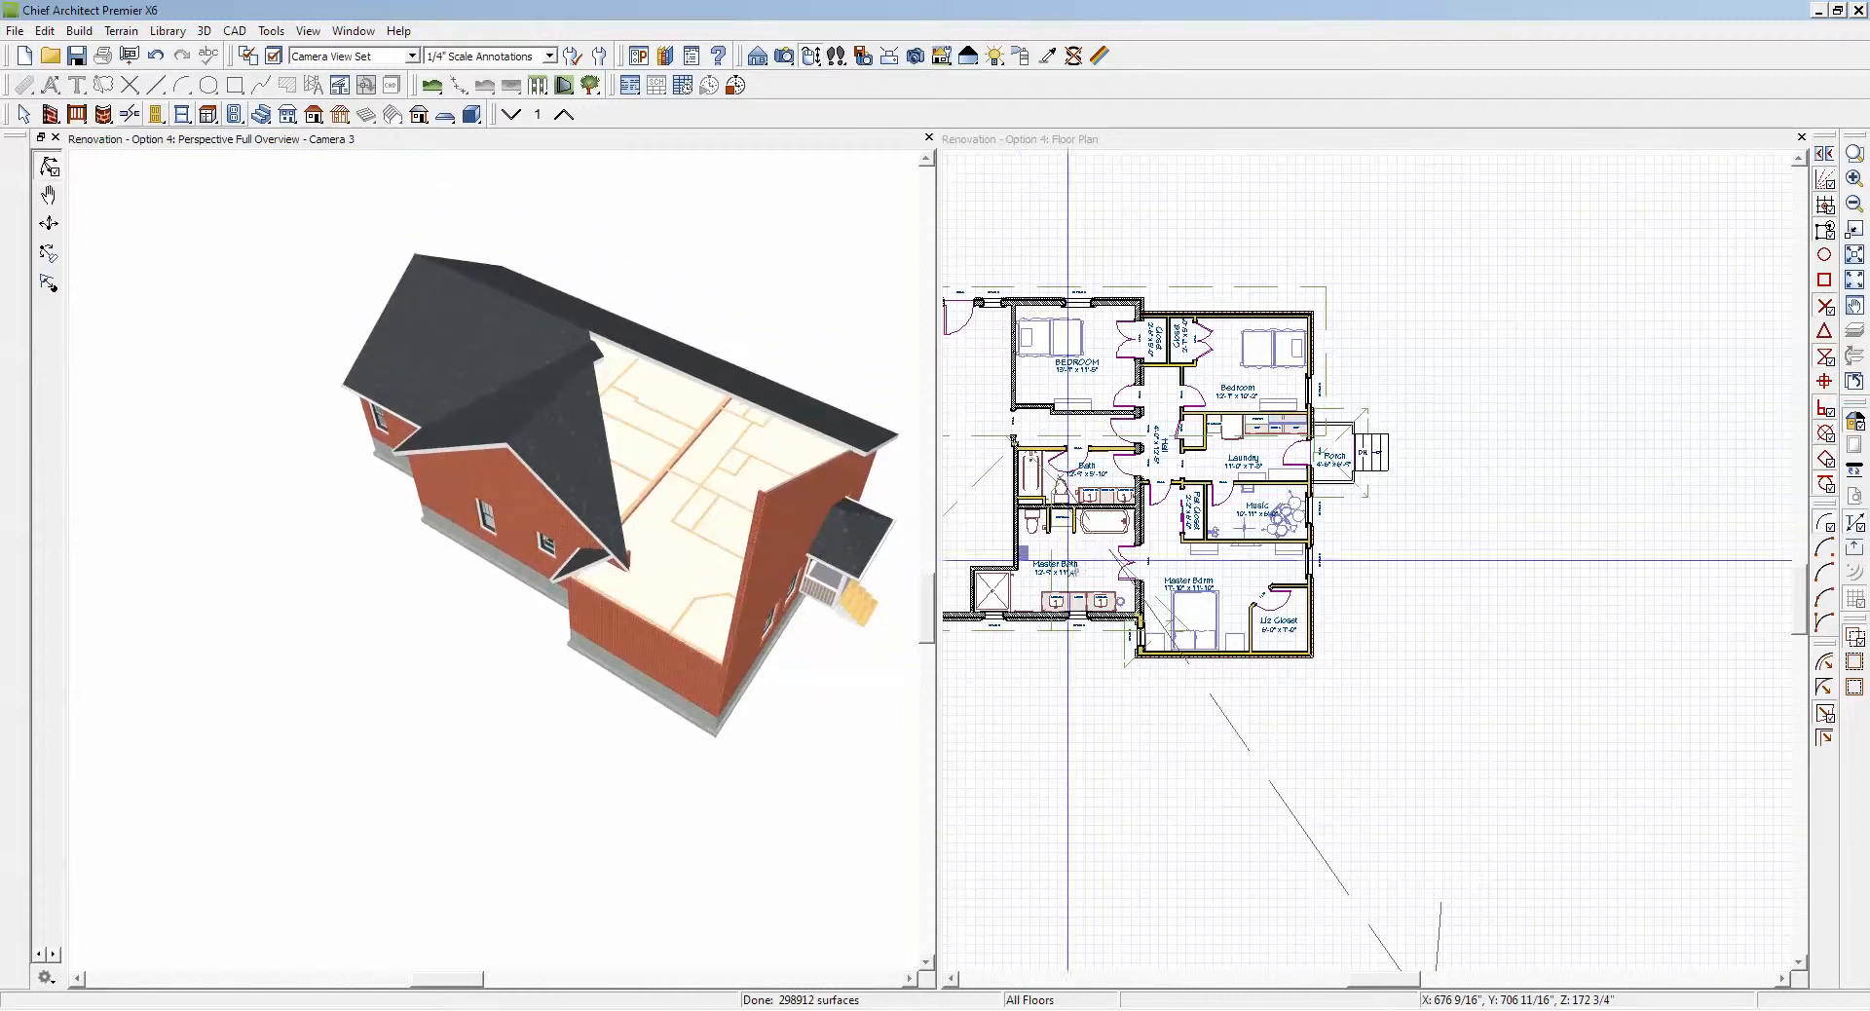
Step: Stretch the ridge corner of the main roof plane to the porch-side overhang line, declining the pitch or height change
drag(956, 983, 957, 984)
click(1014, 585)
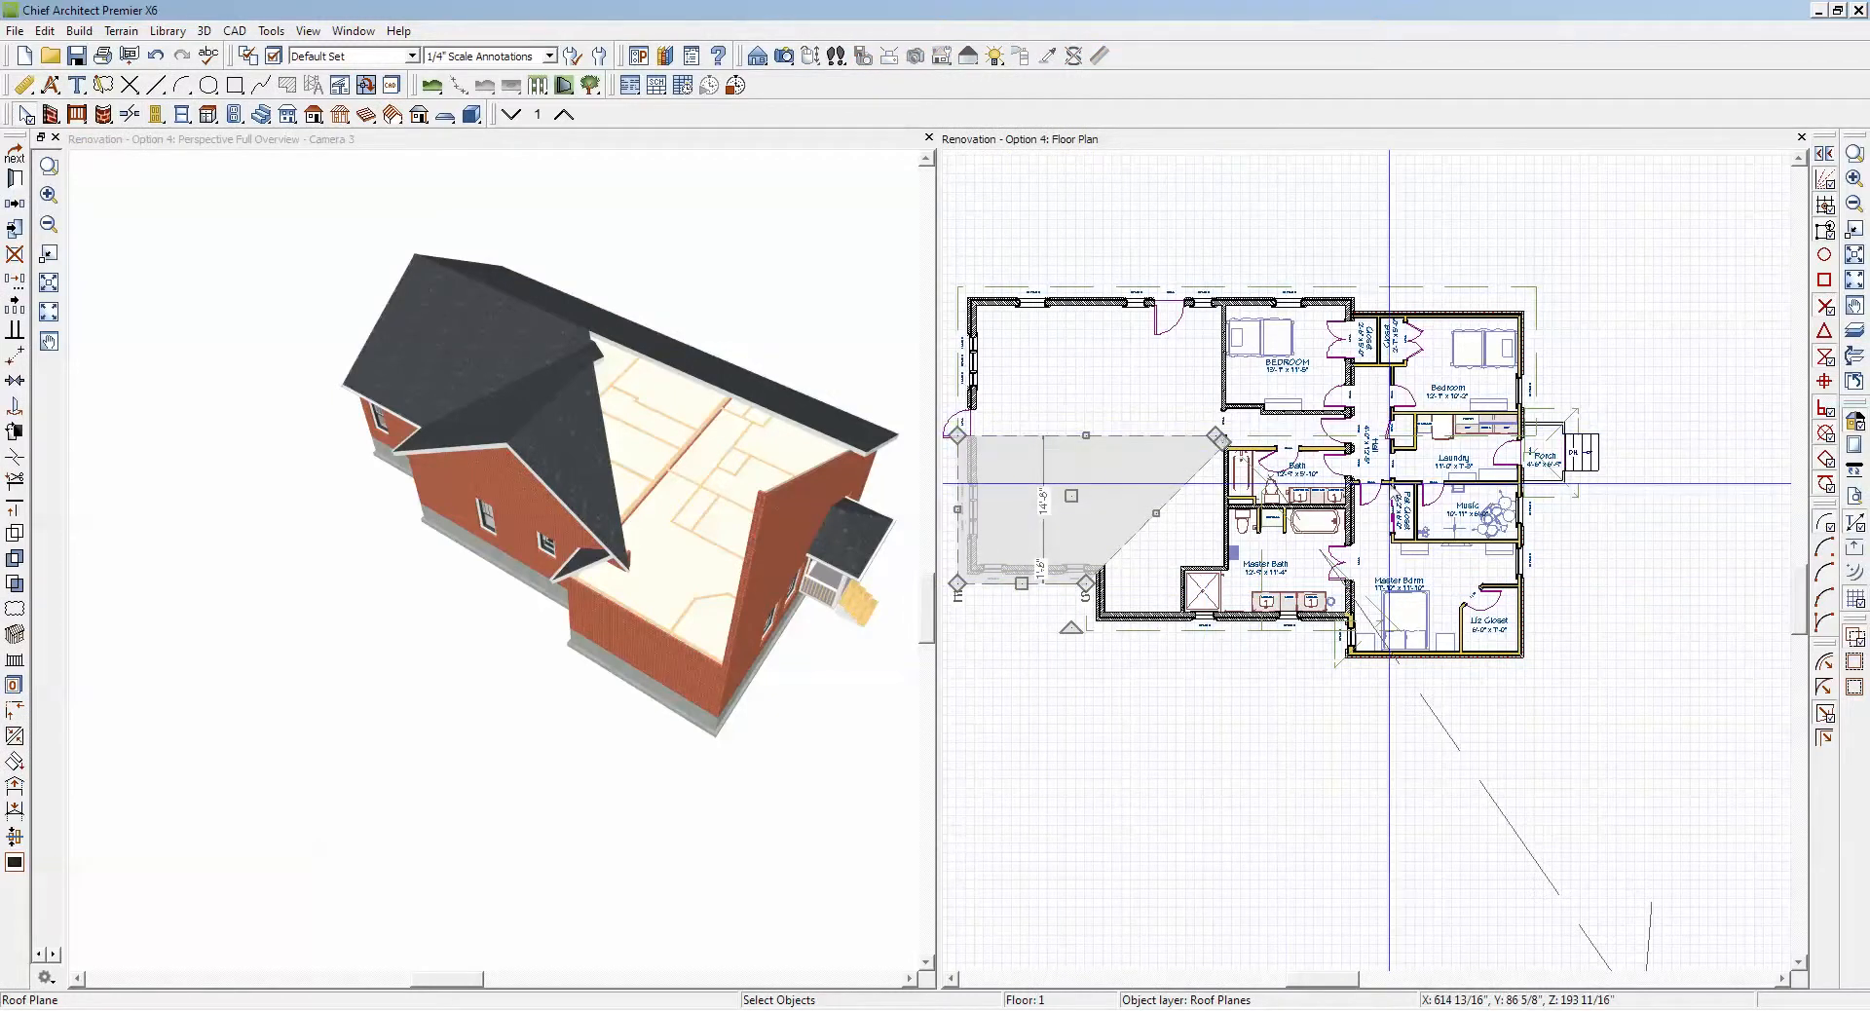
scroll(1208, 429, up, 3)
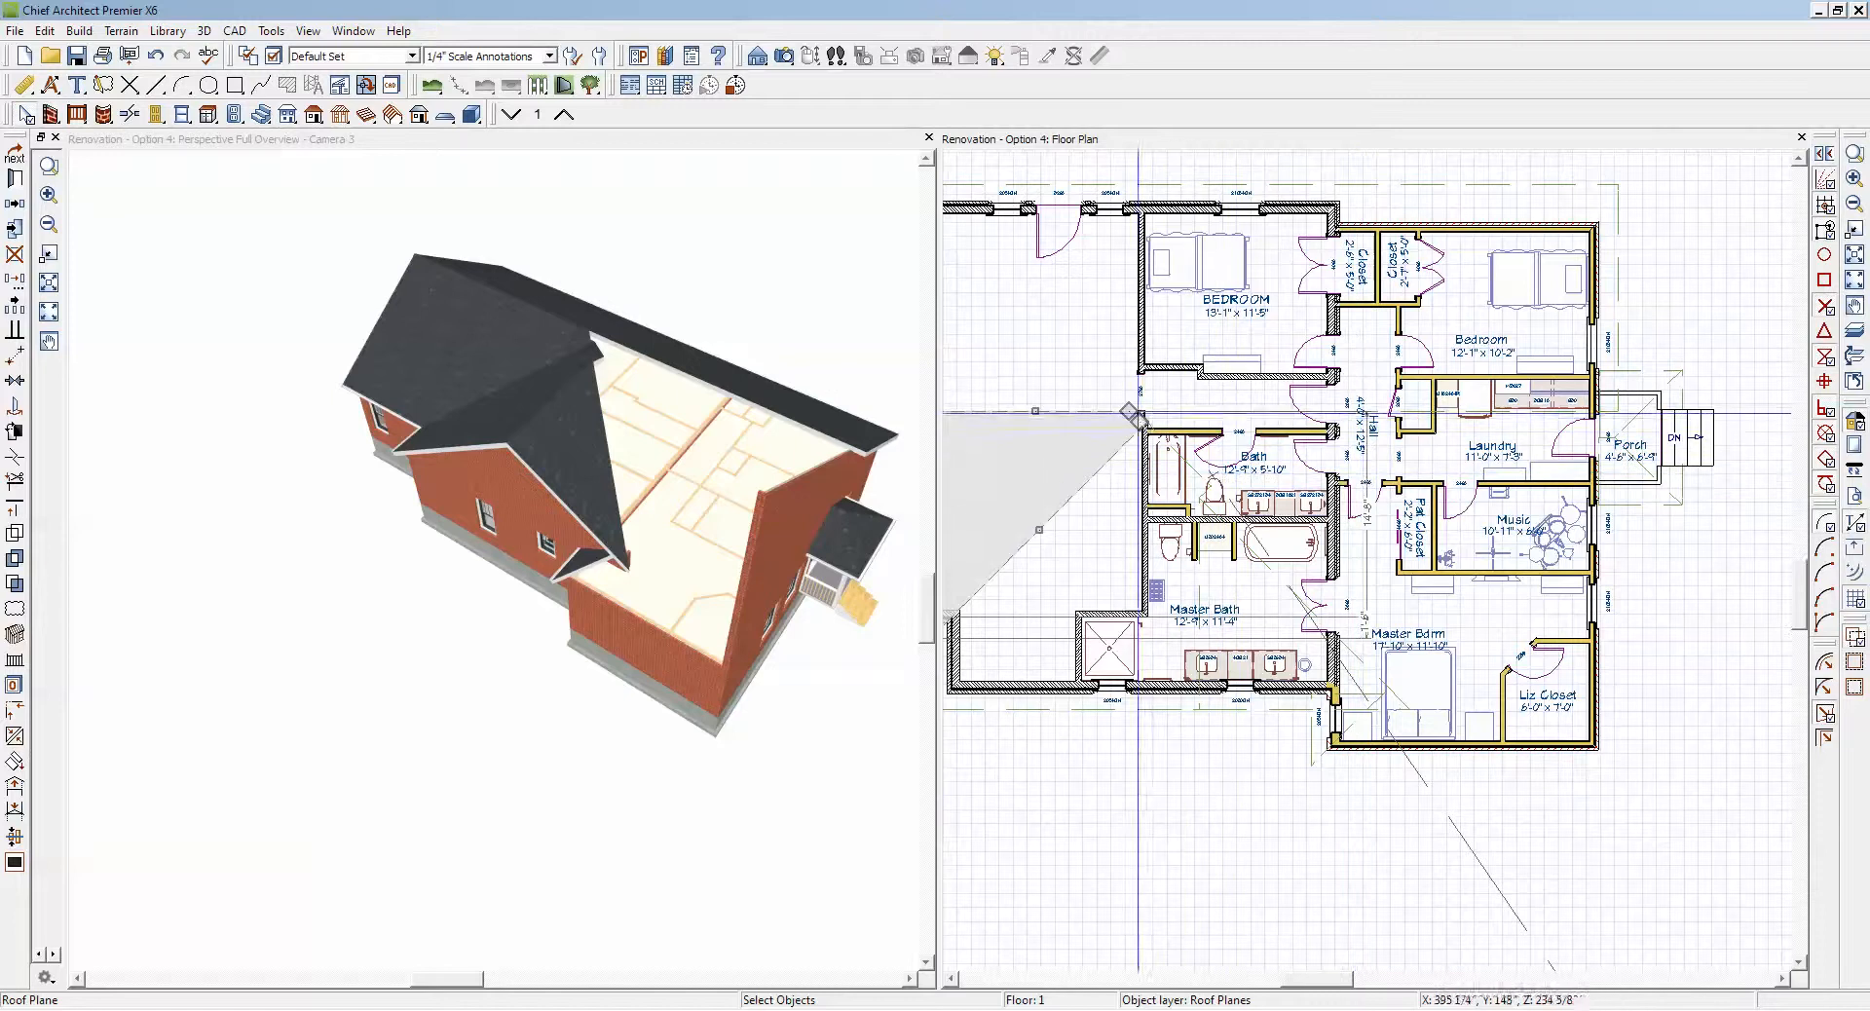
drag(1133, 414, 1617, 414)
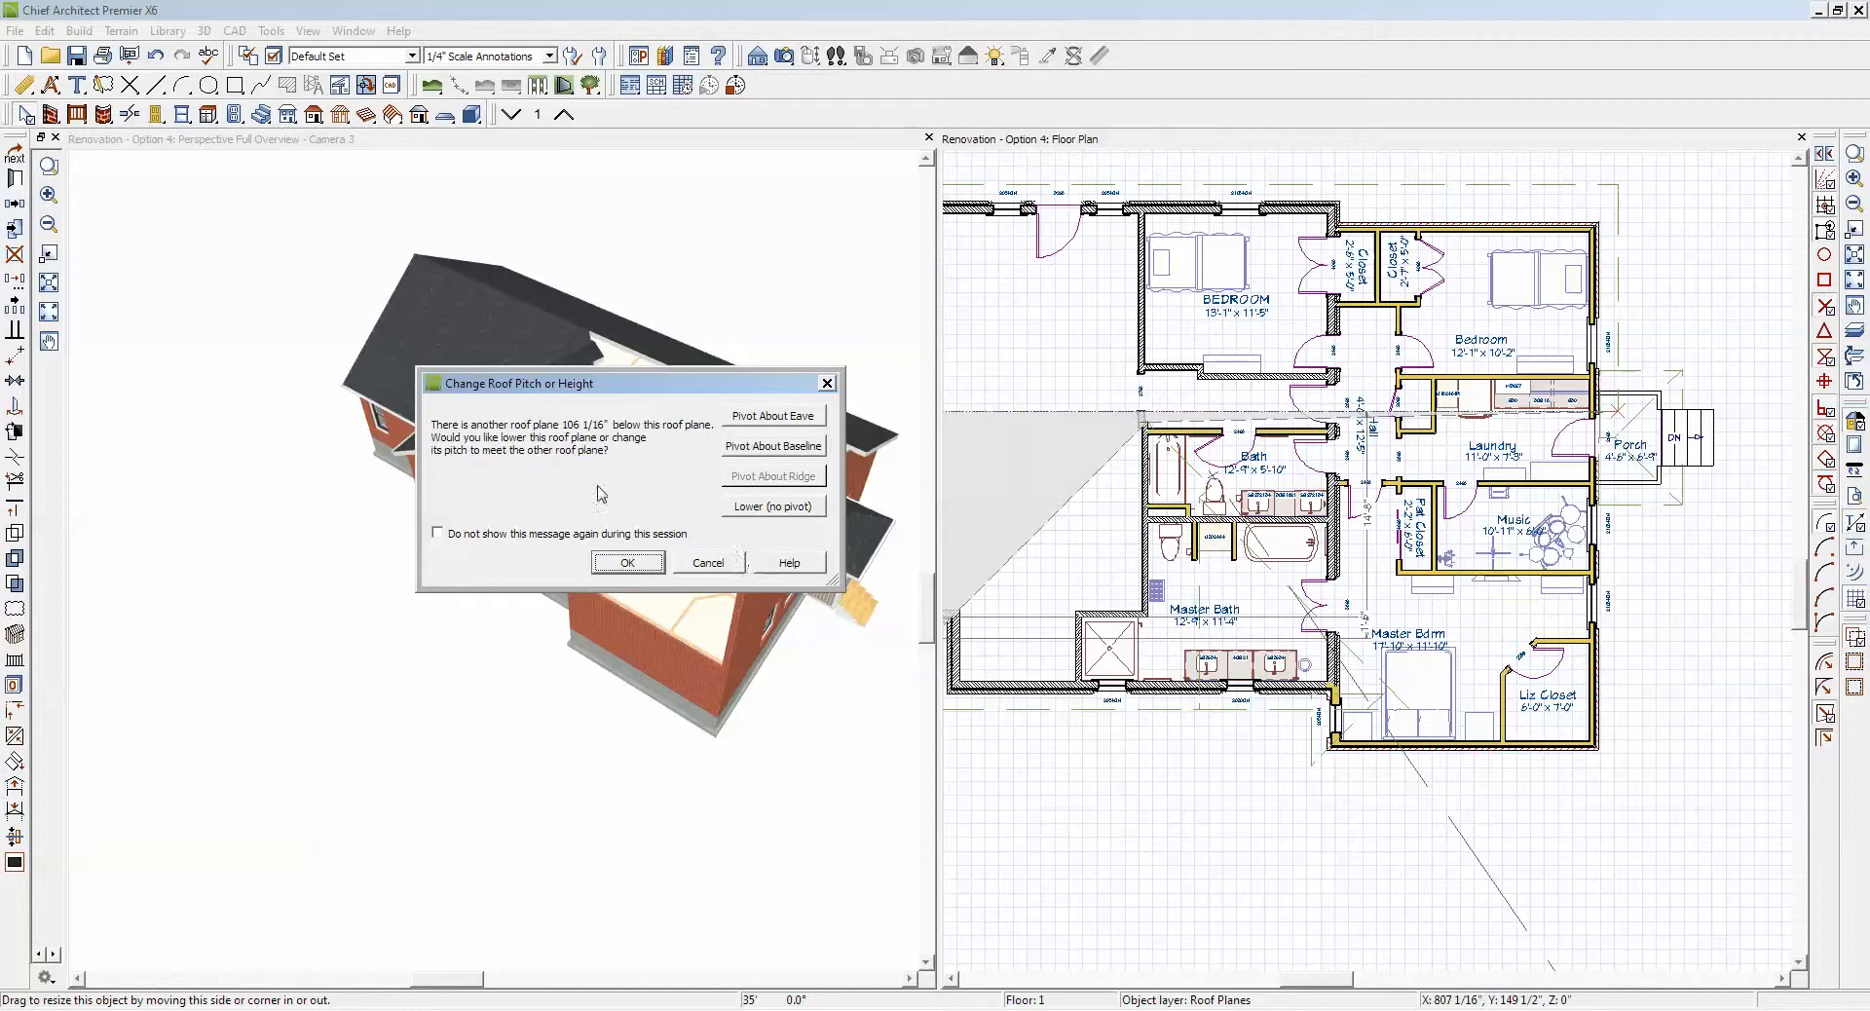
click(709, 563)
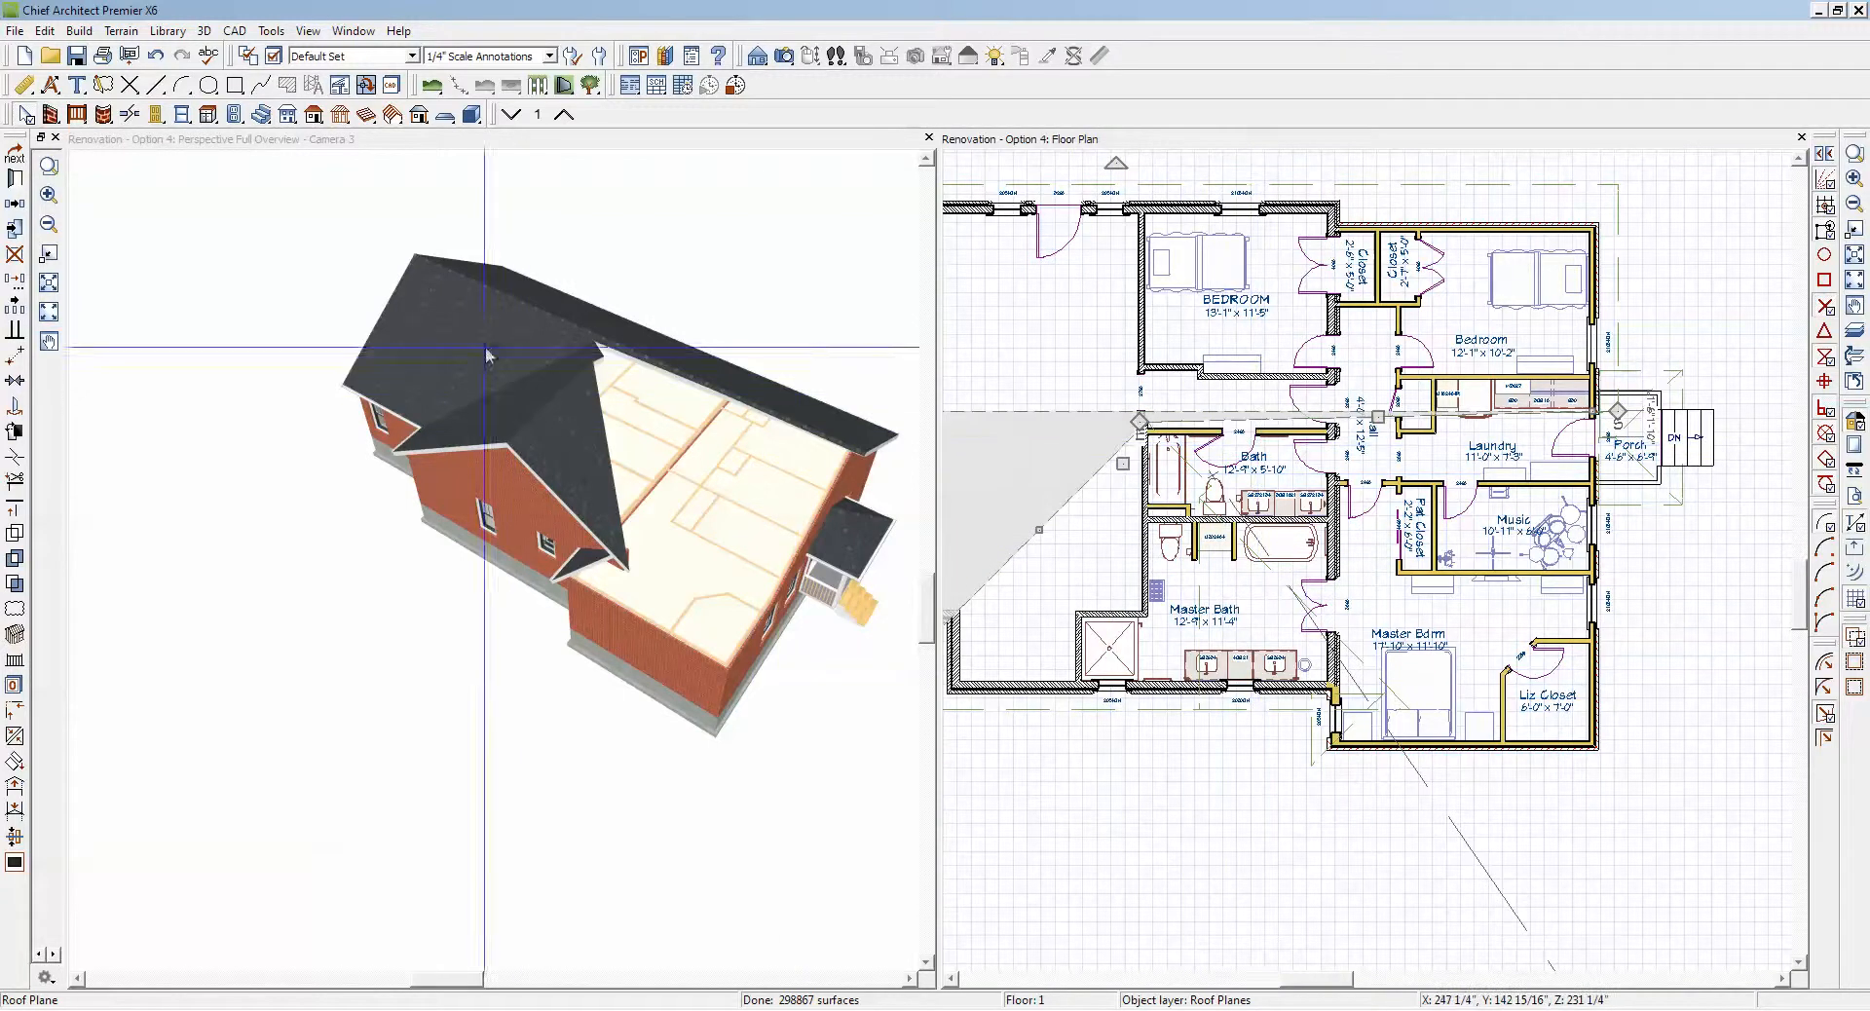
Step: Break the extended plane's slanted edge twice, placing one new corner near the Master Bath's outer corner and one past the porch-side overhang line
click(19, 463)
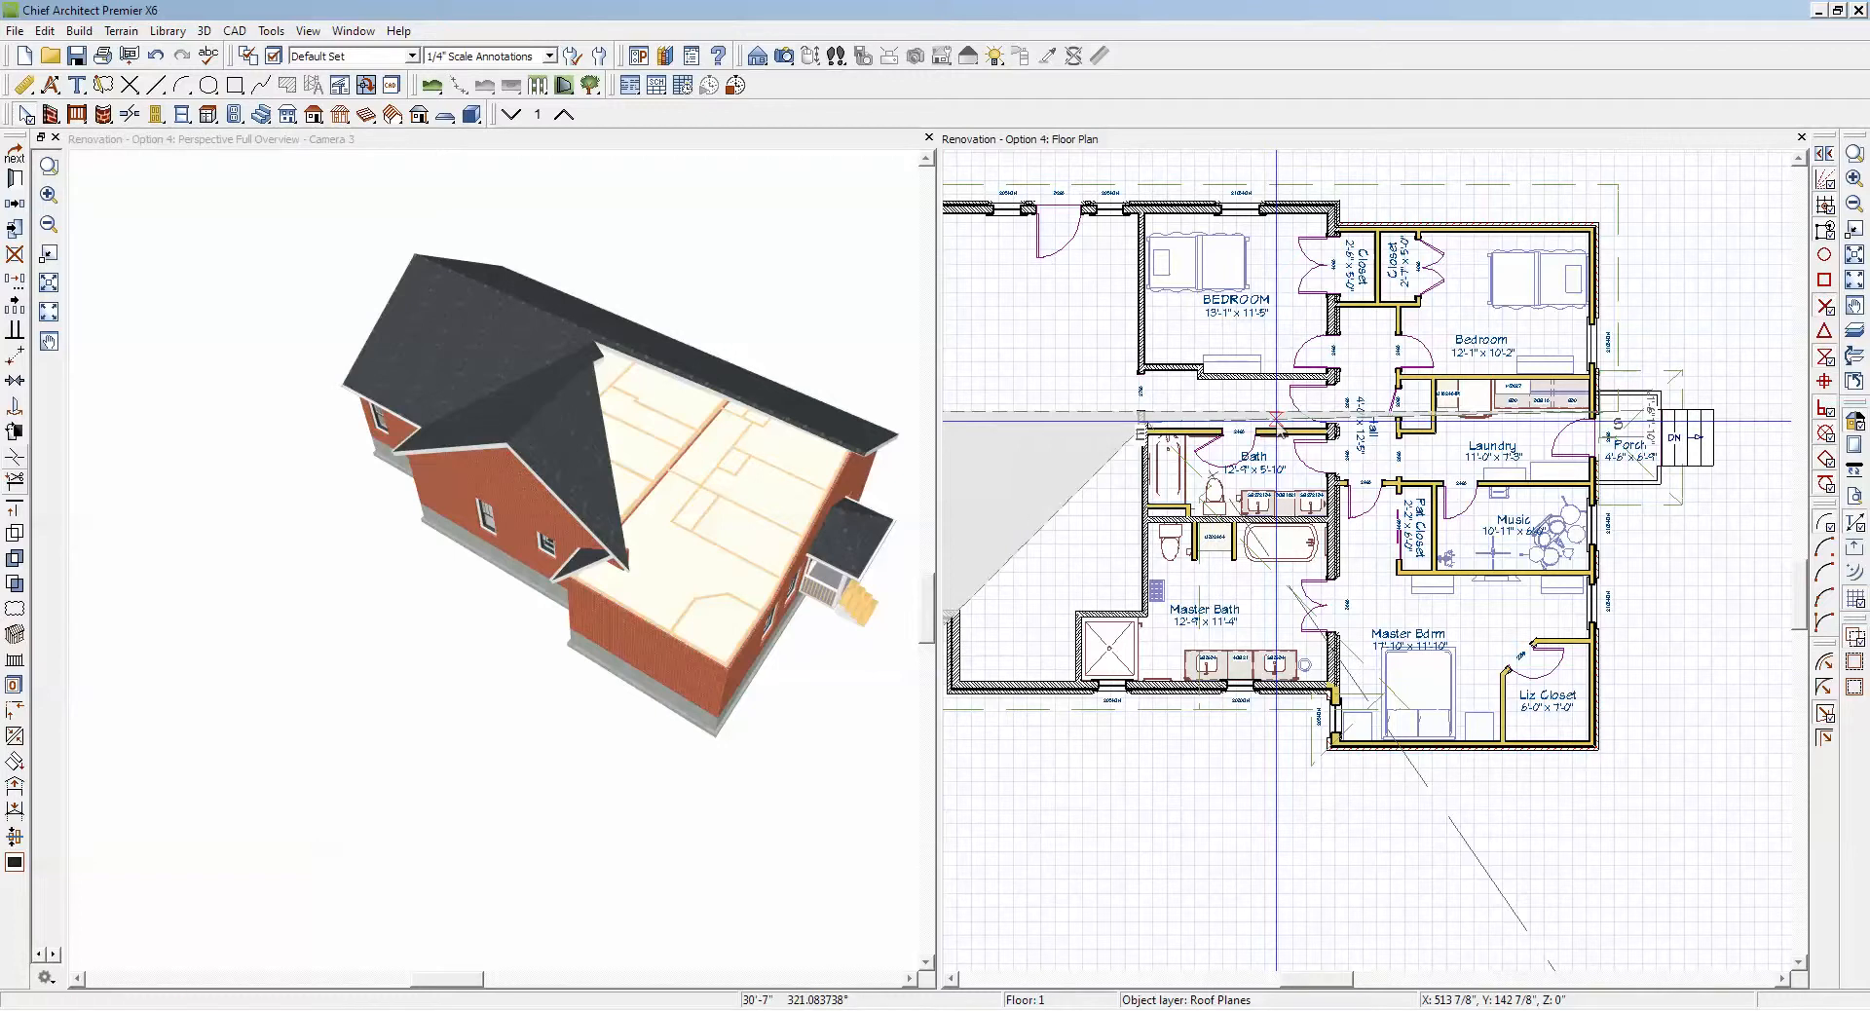
drag(1276, 419, 1367, 694)
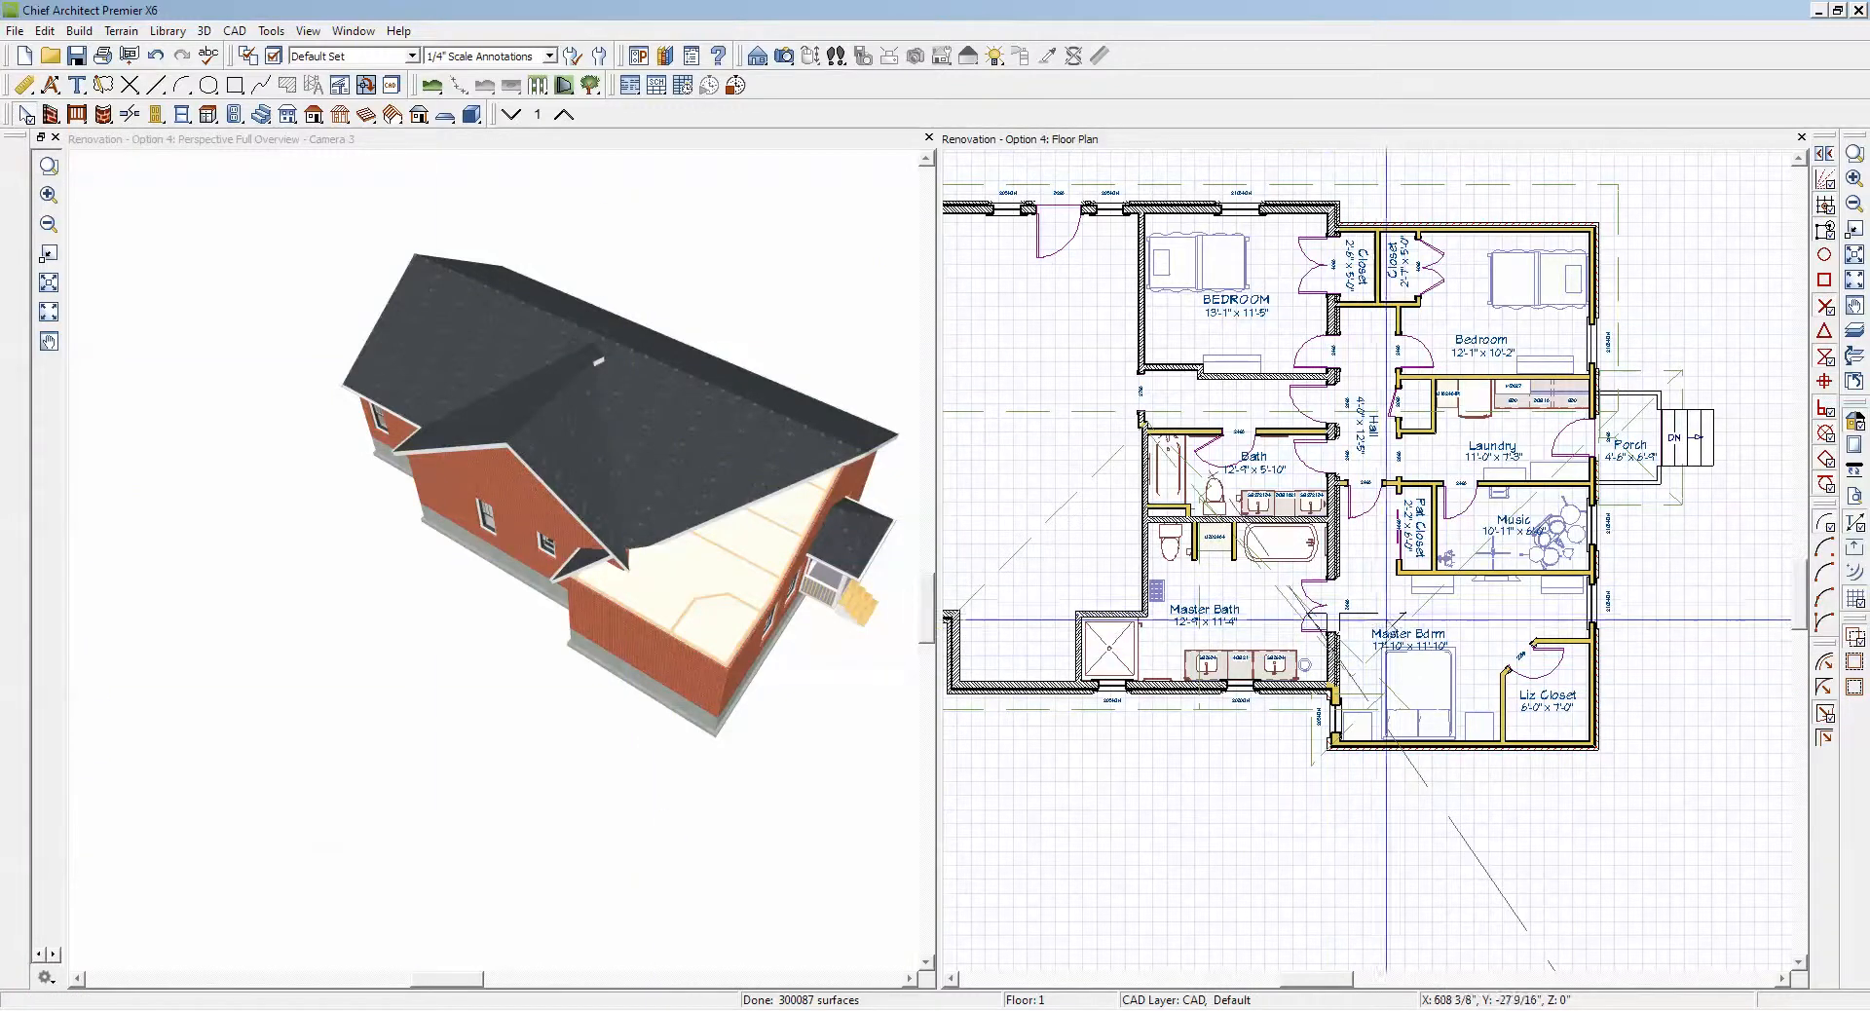
click(1417, 591)
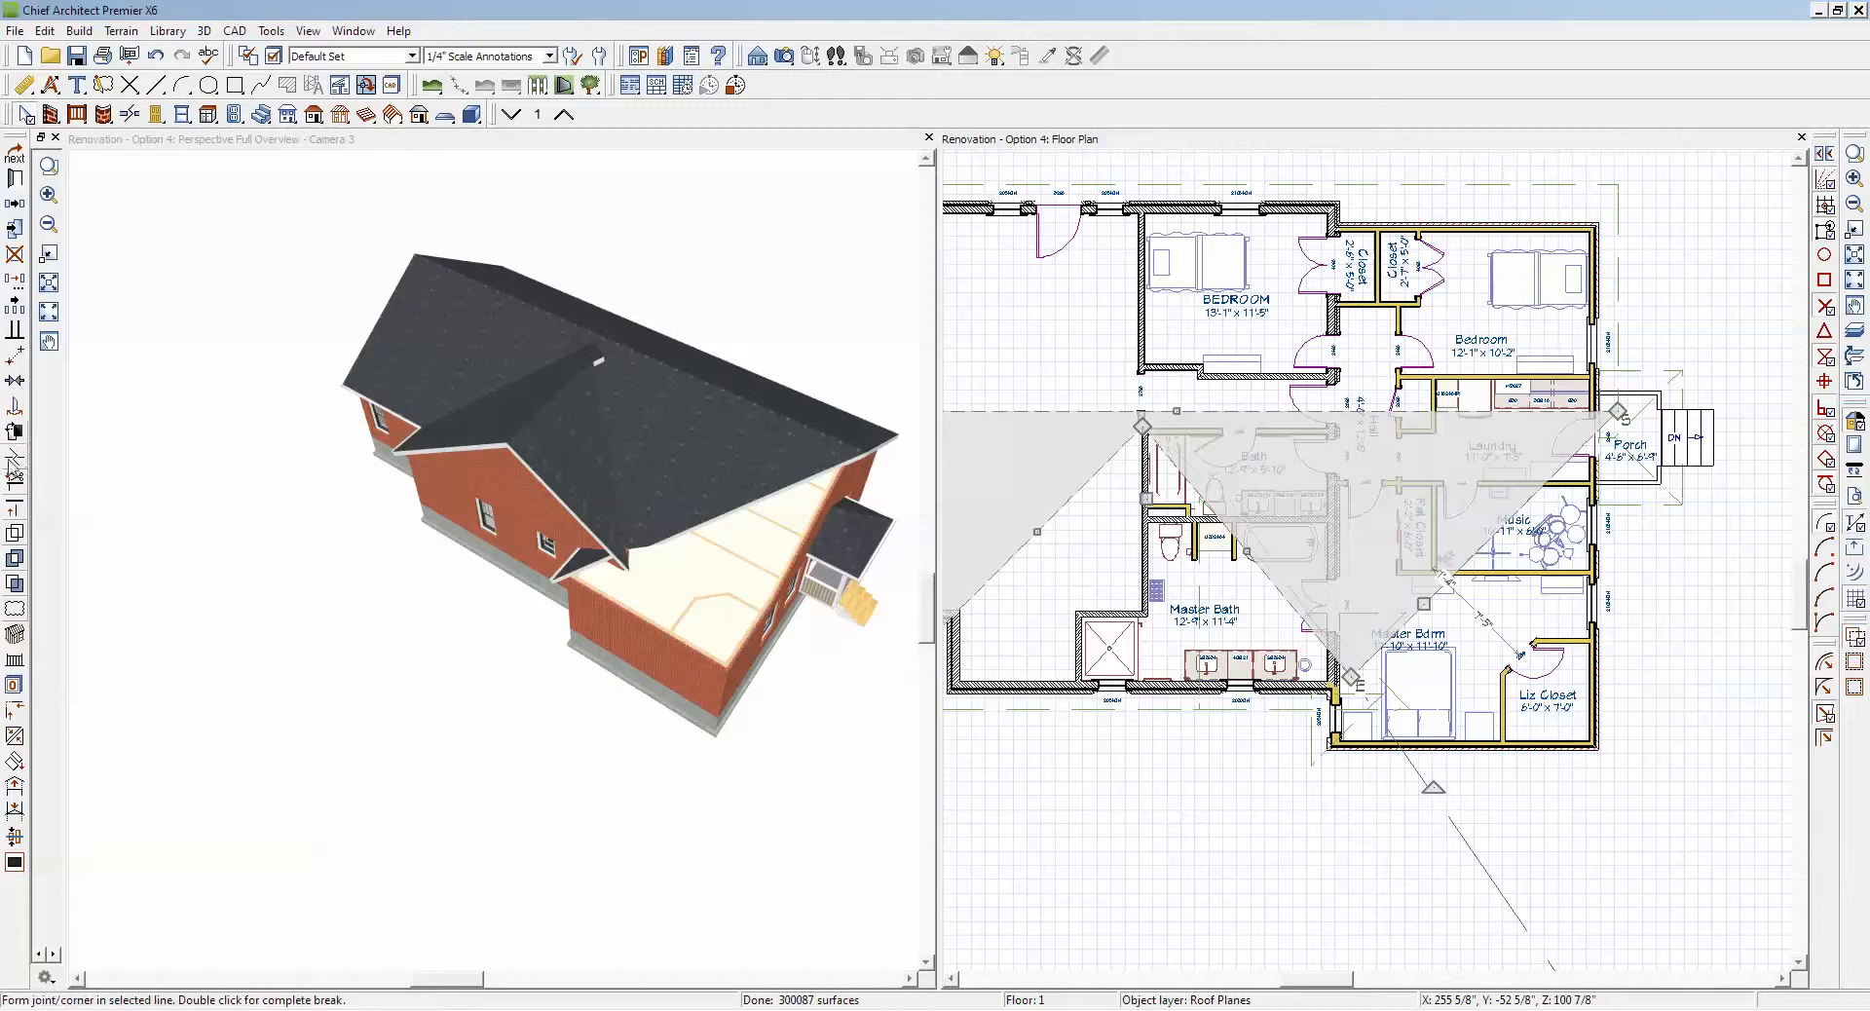
click(15, 458)
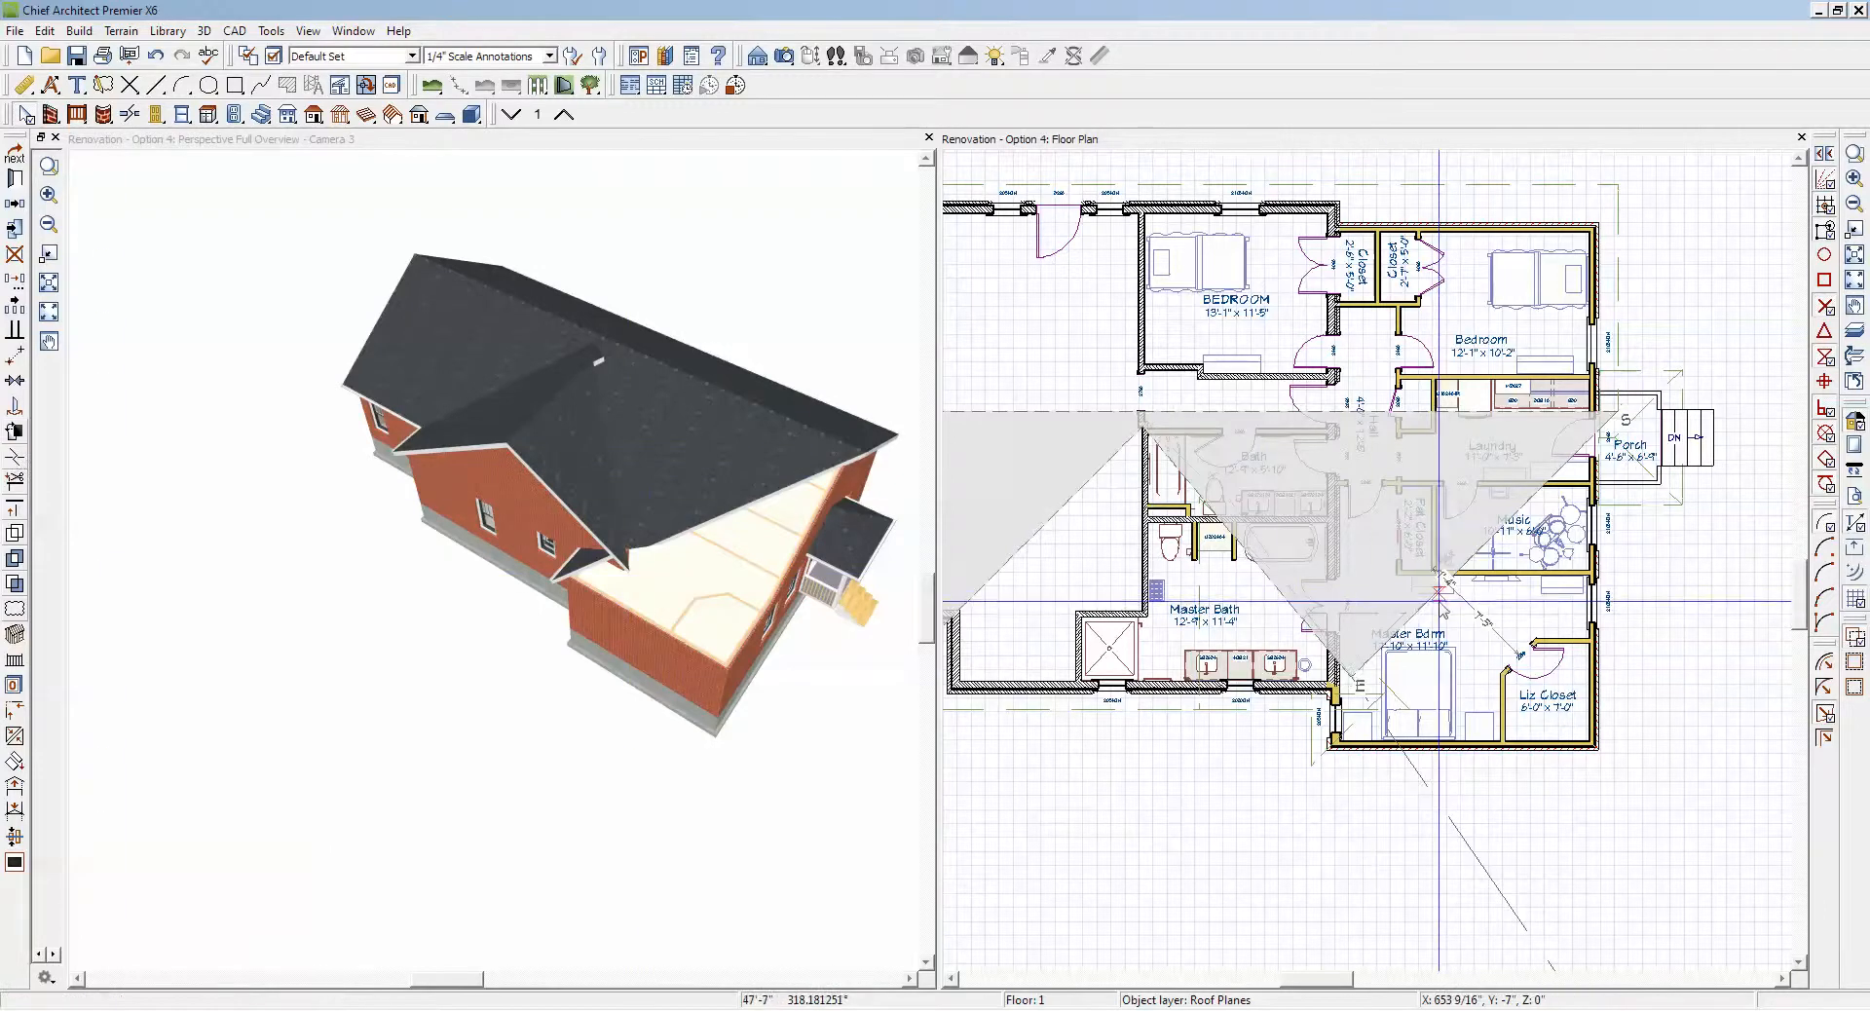
click(1440, 591)
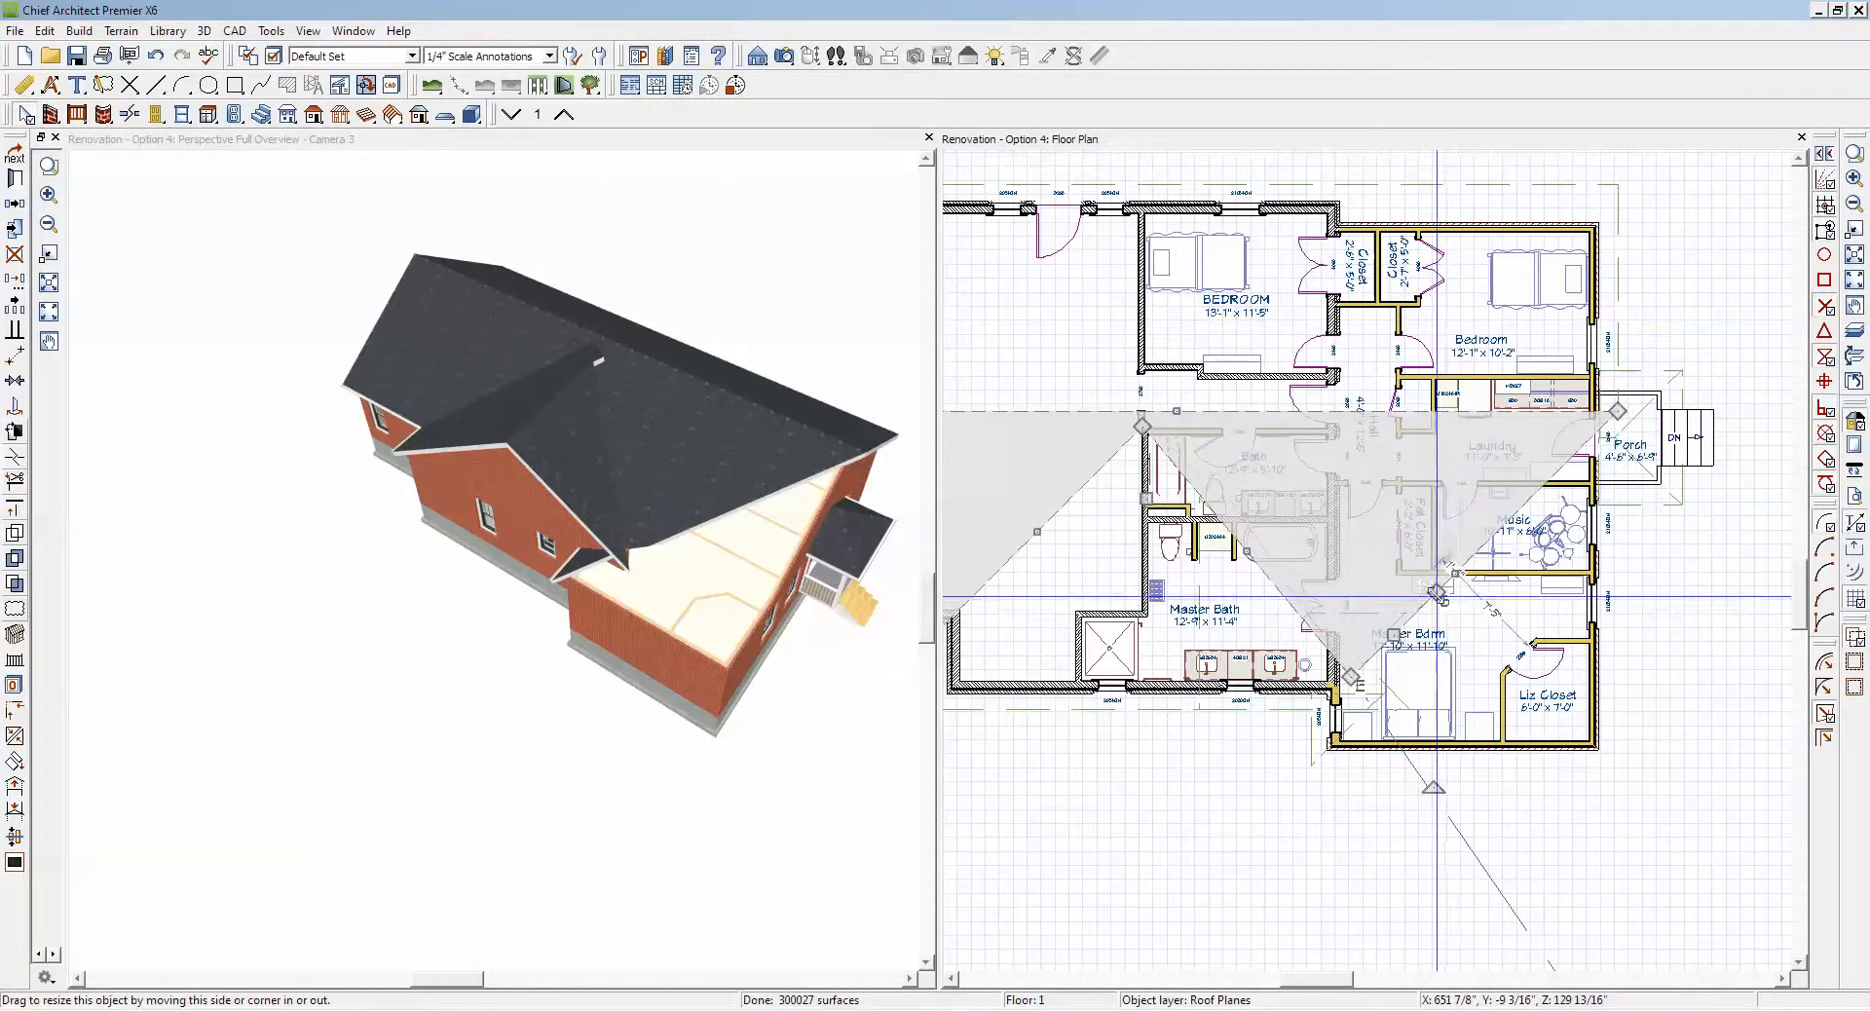
drag(1440, 596, 1632, 659)
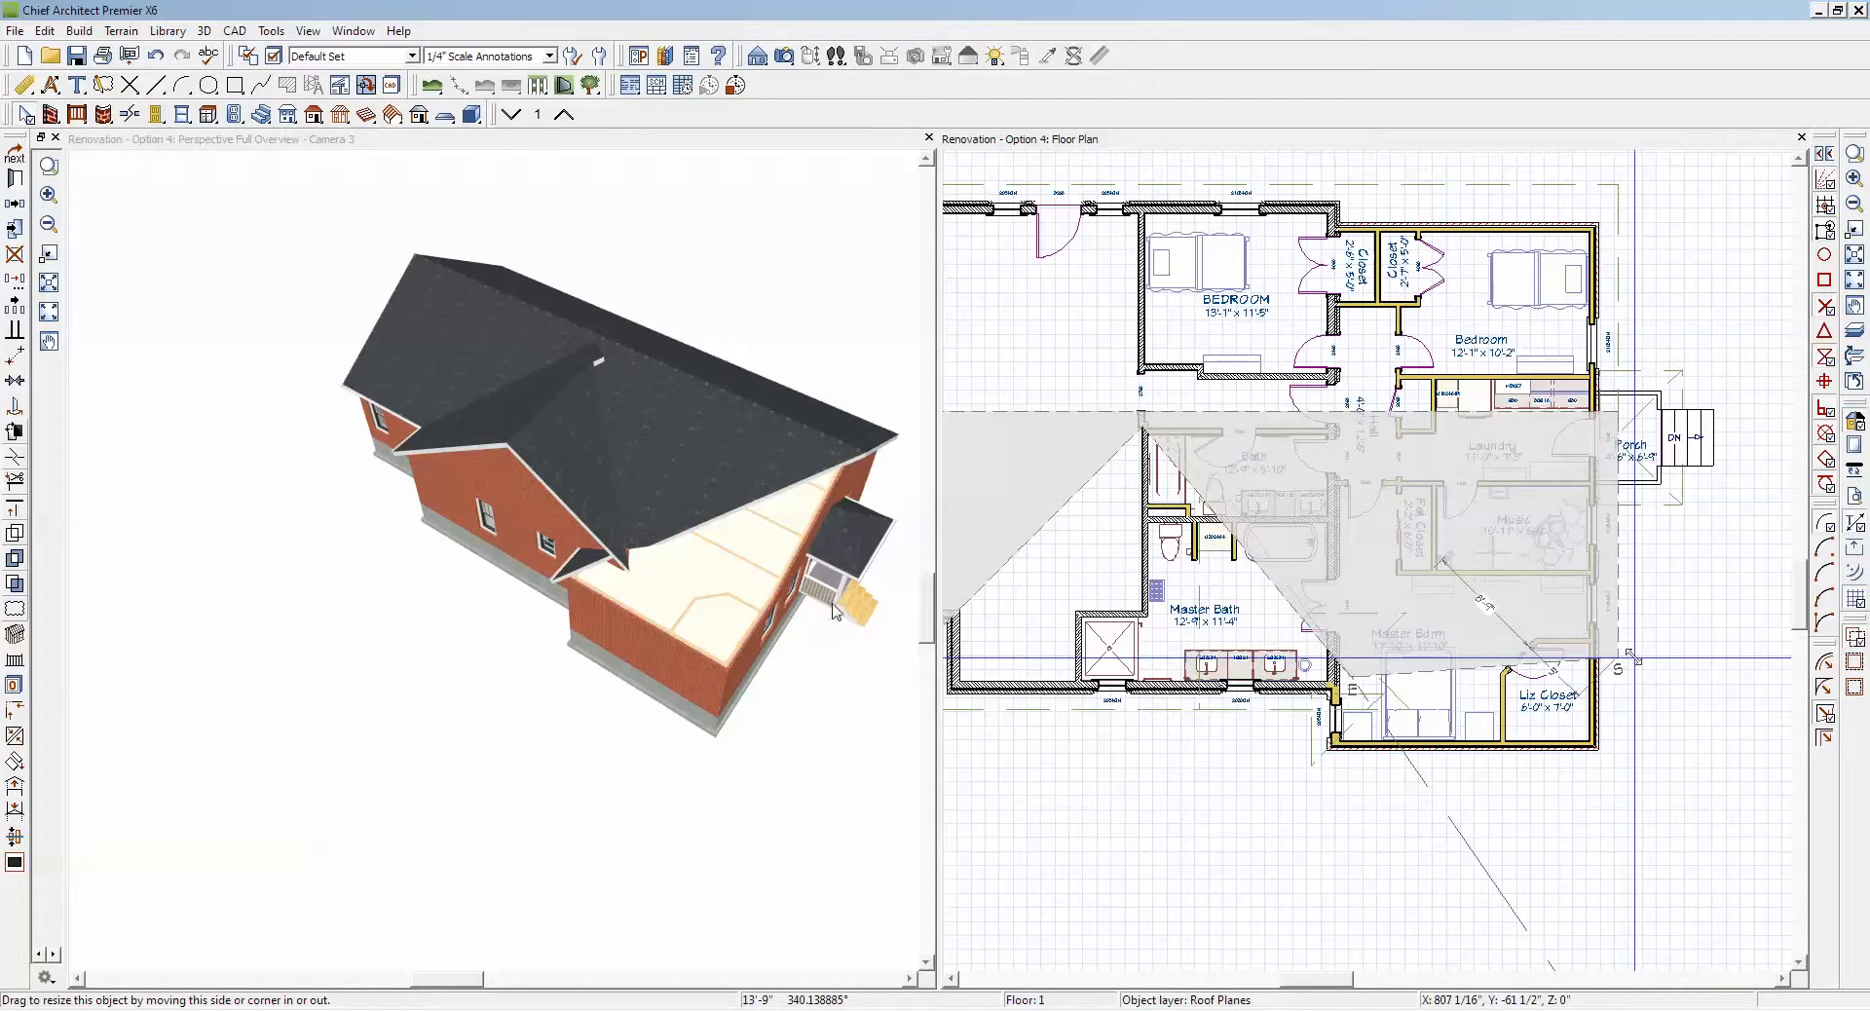
key(Escape)
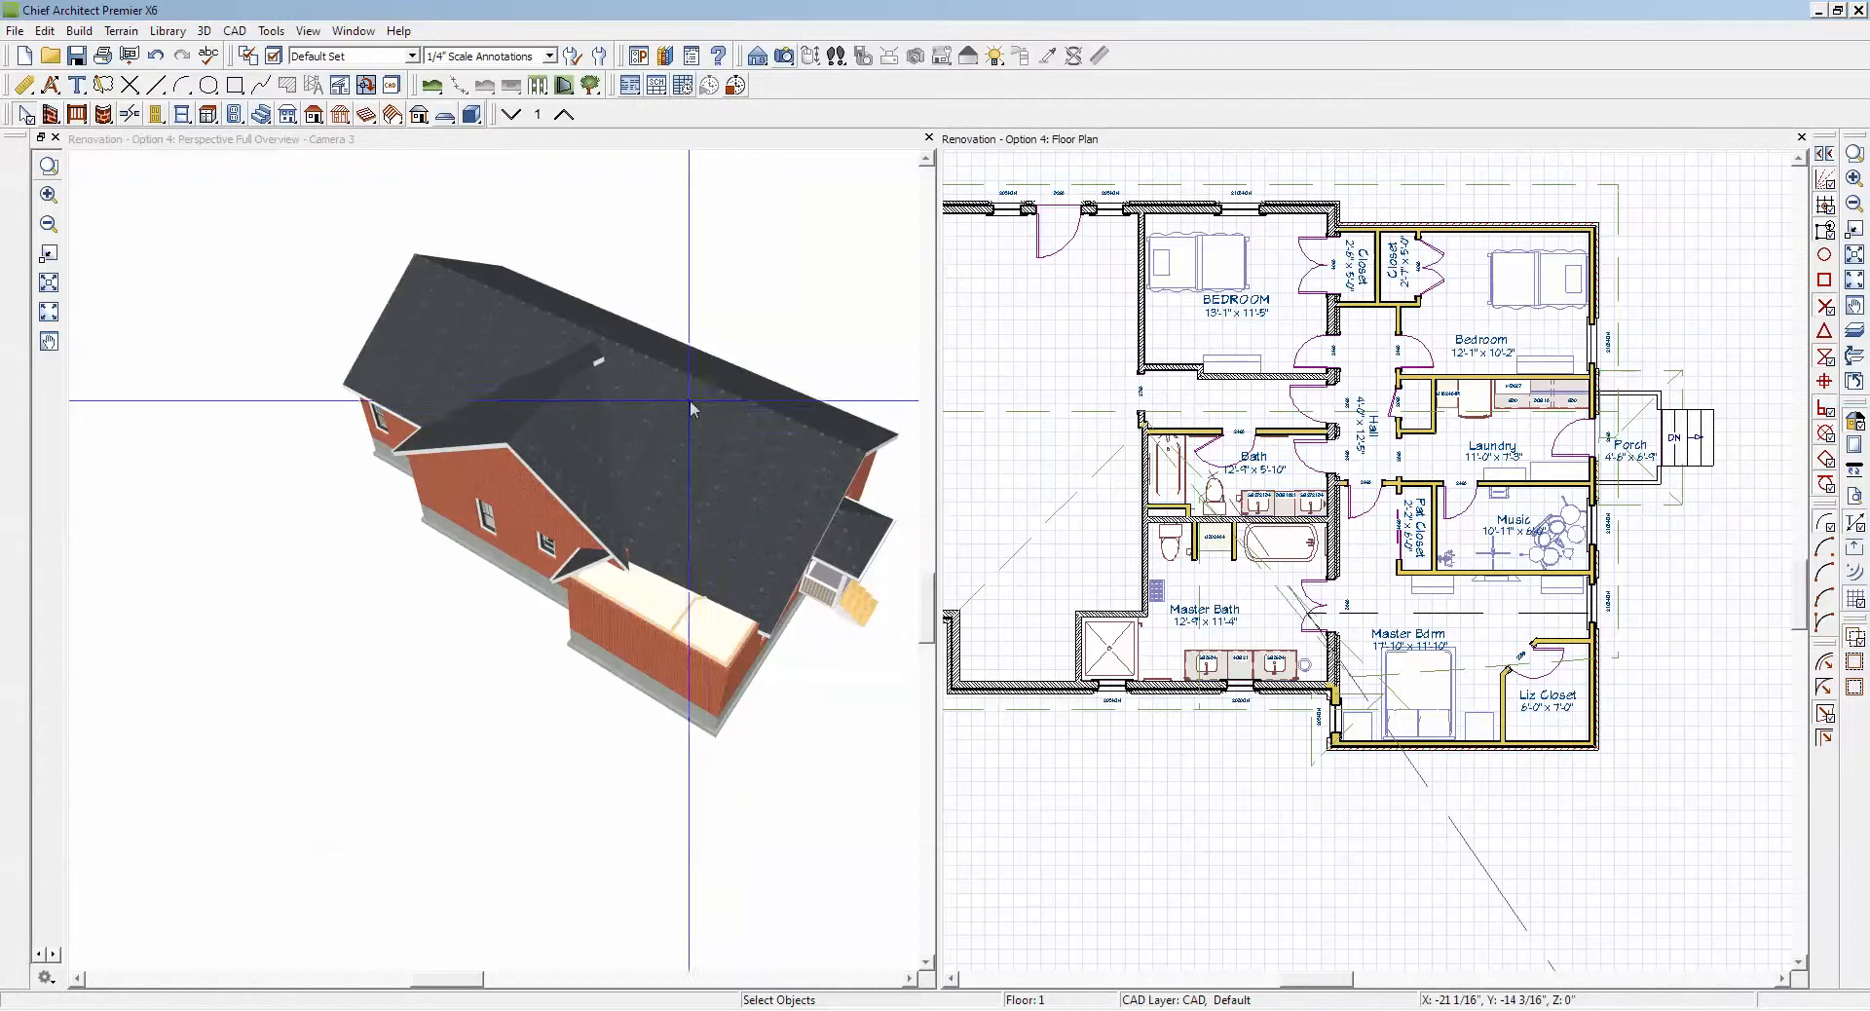
Step: Move the extra upper corner of the gable roof plane over the Master Bath onto the upper end of its ridge edge
click(641, 404)
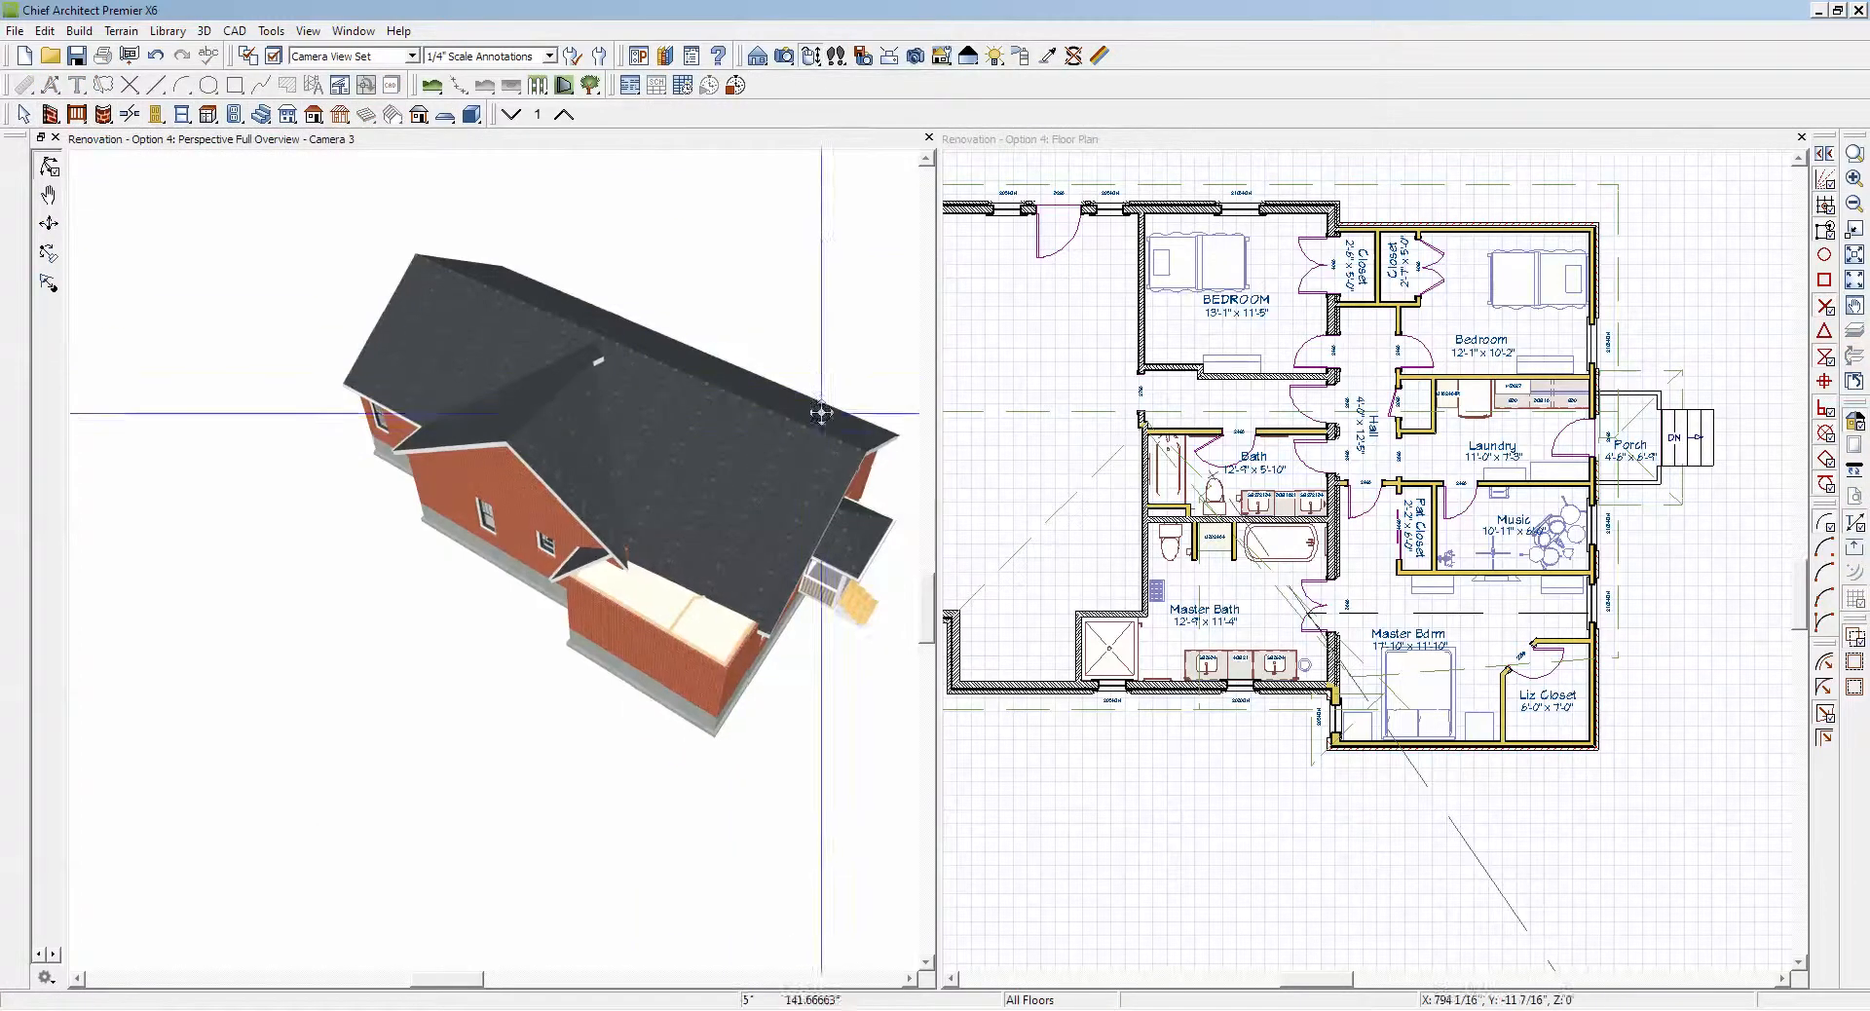
drag(814, 410, 615, 422)
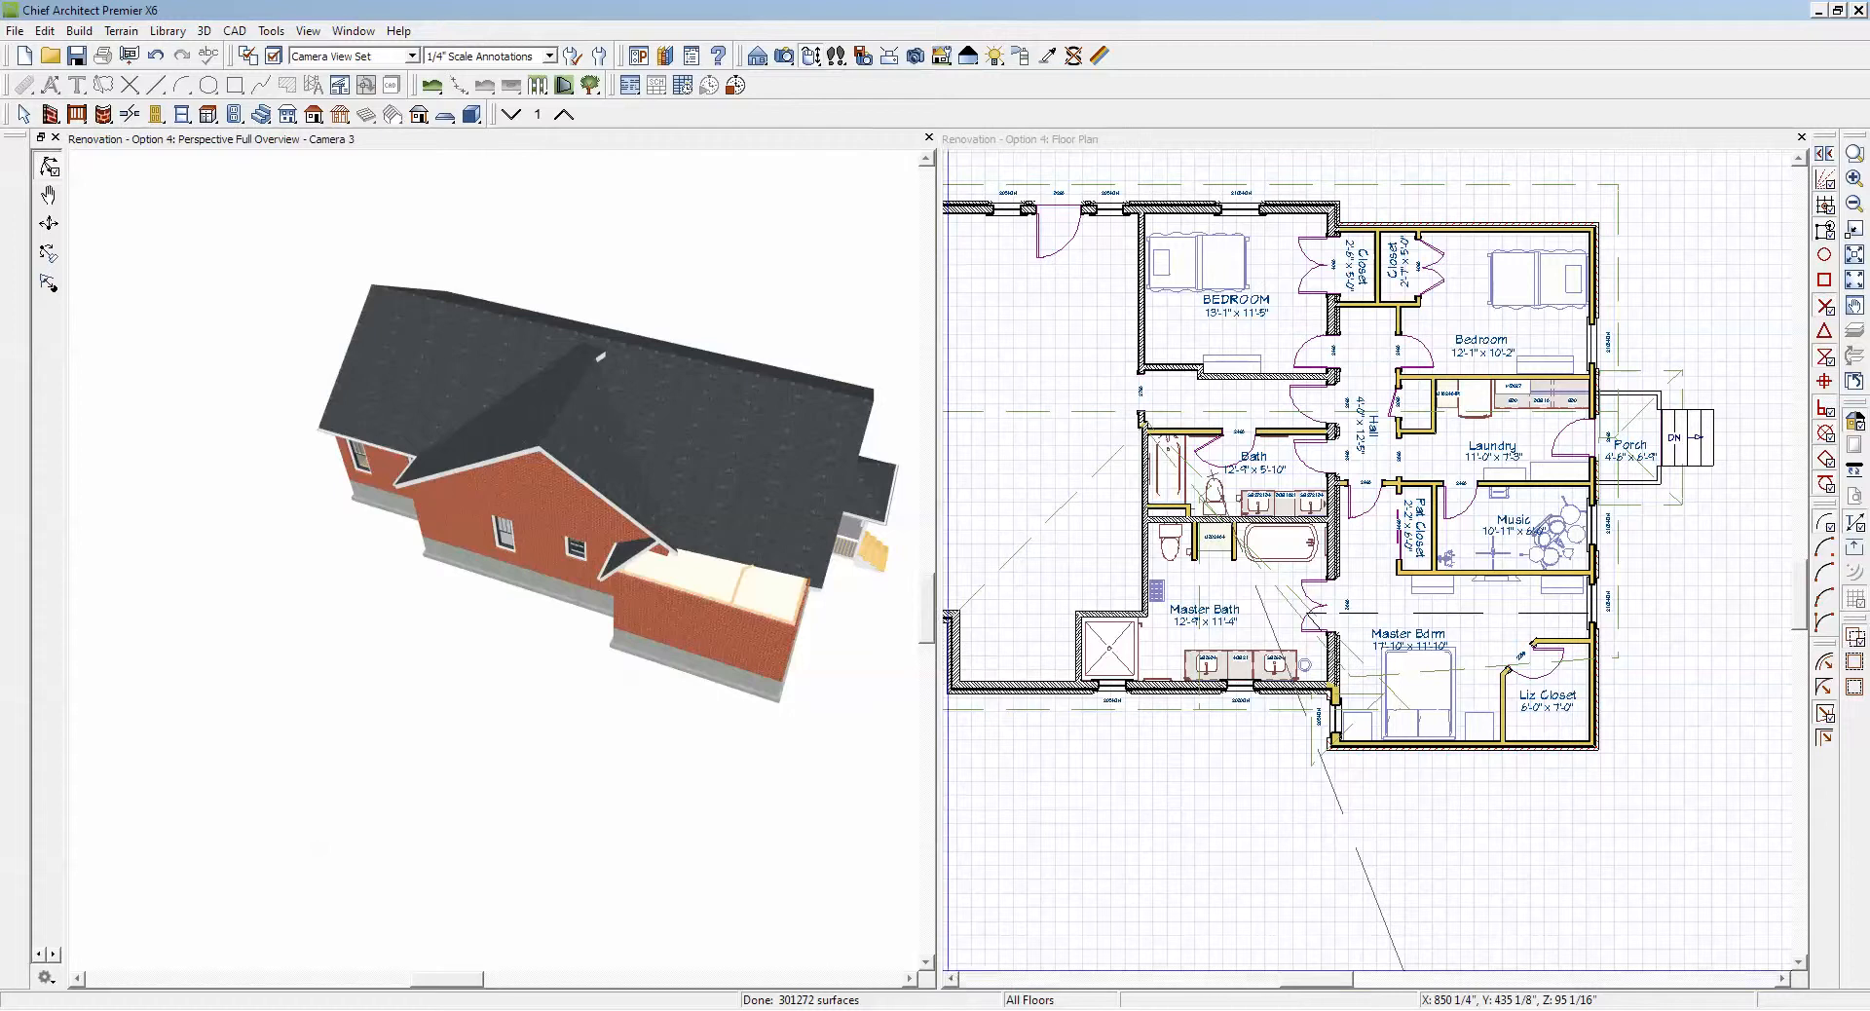
click(955, 982)
click(955, 980)
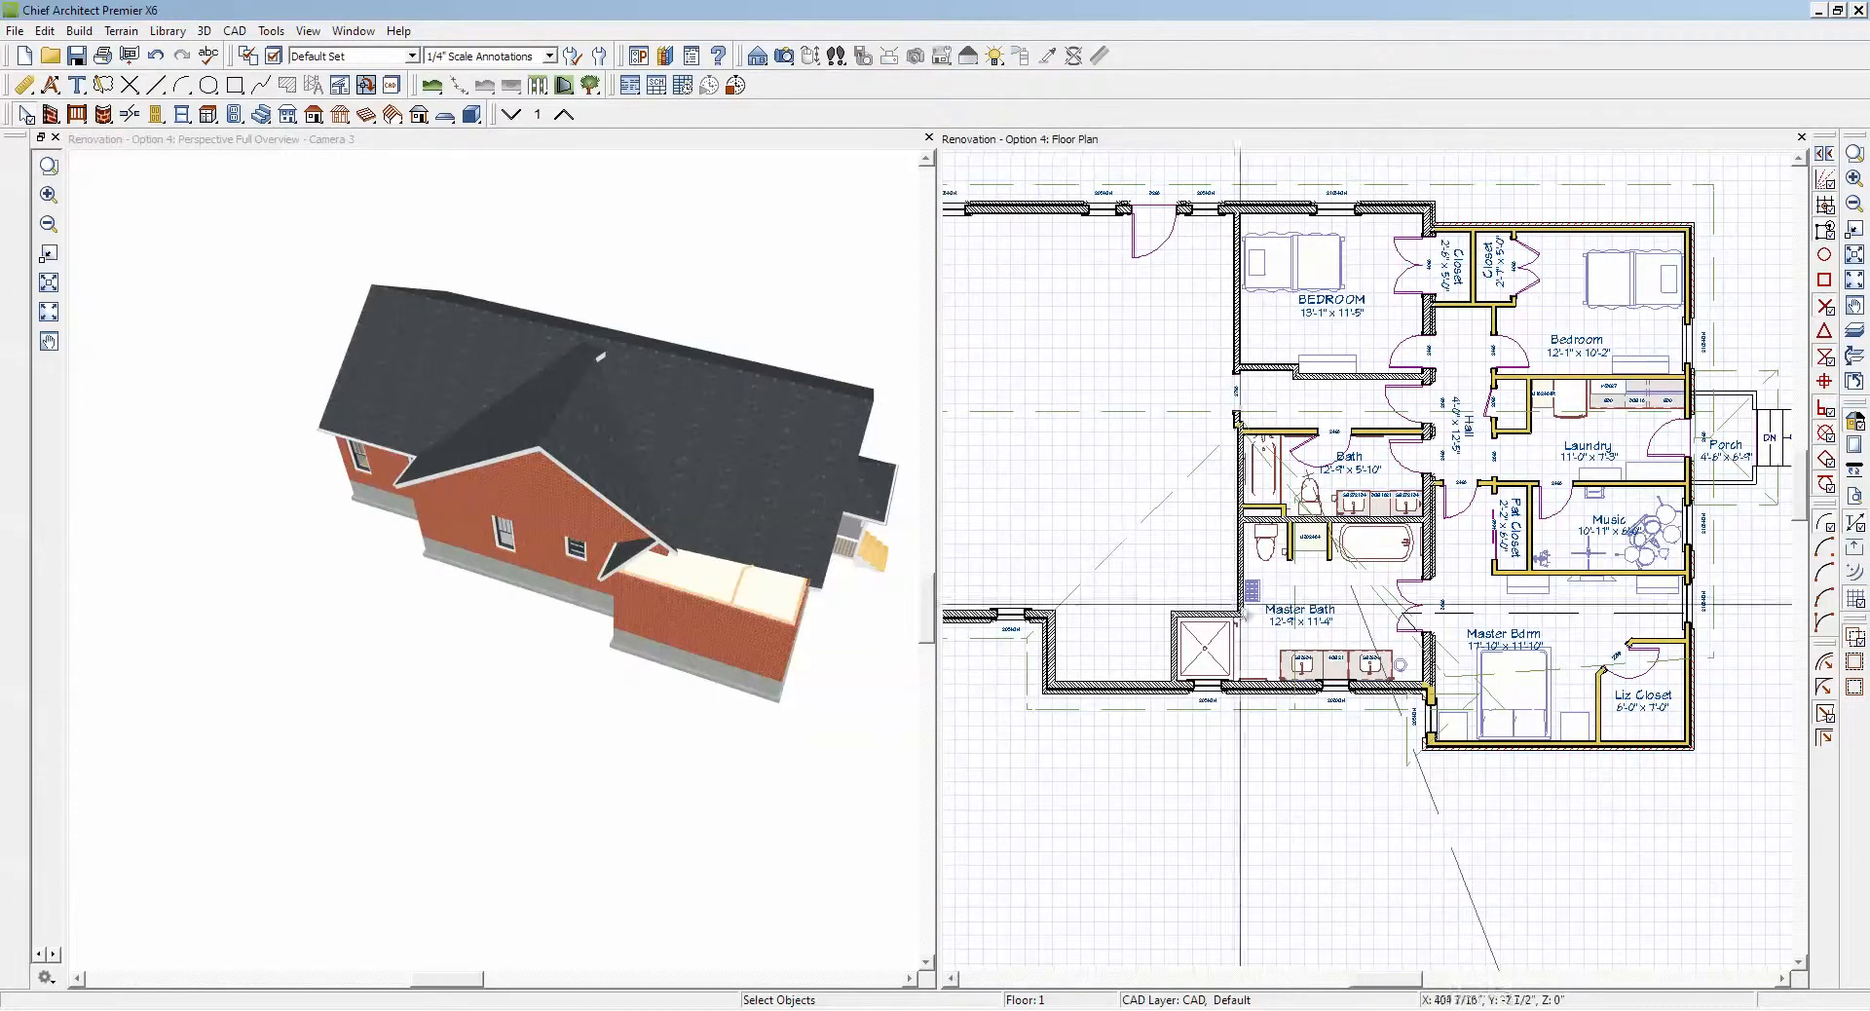
click(1179, 490)
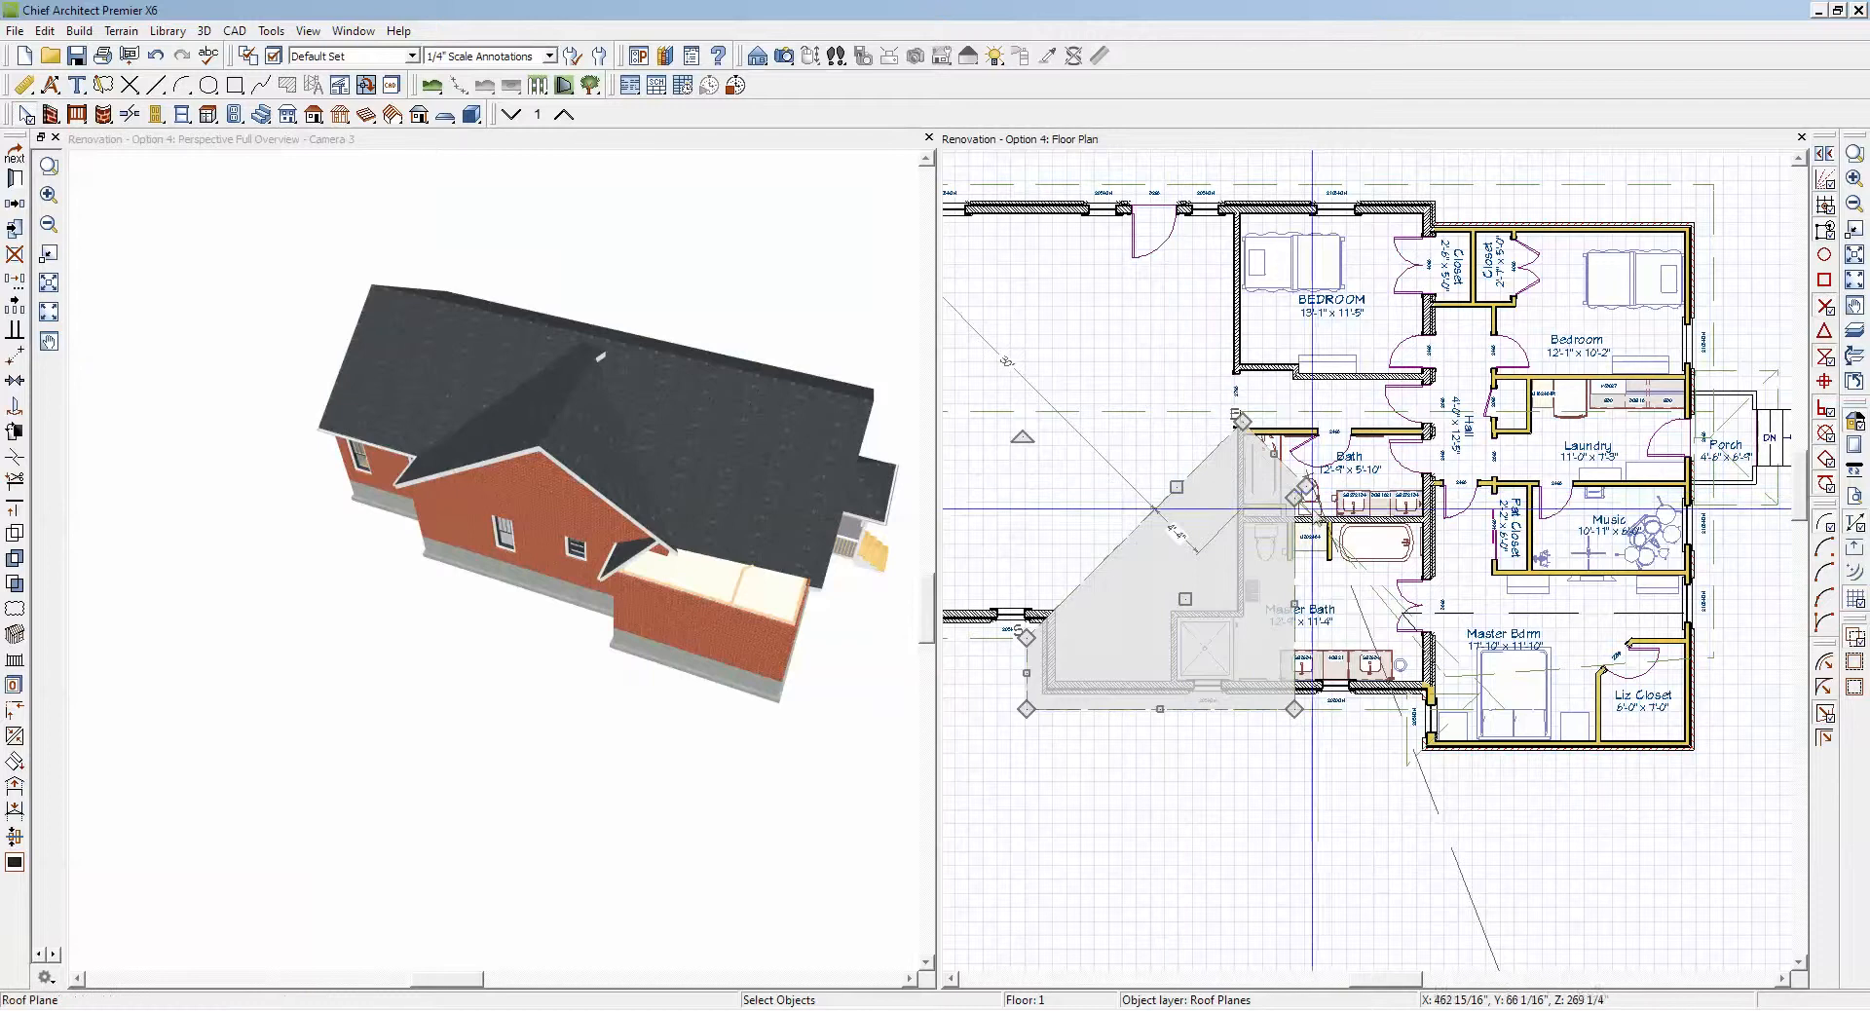
scroll(1368, 583, up, 3)
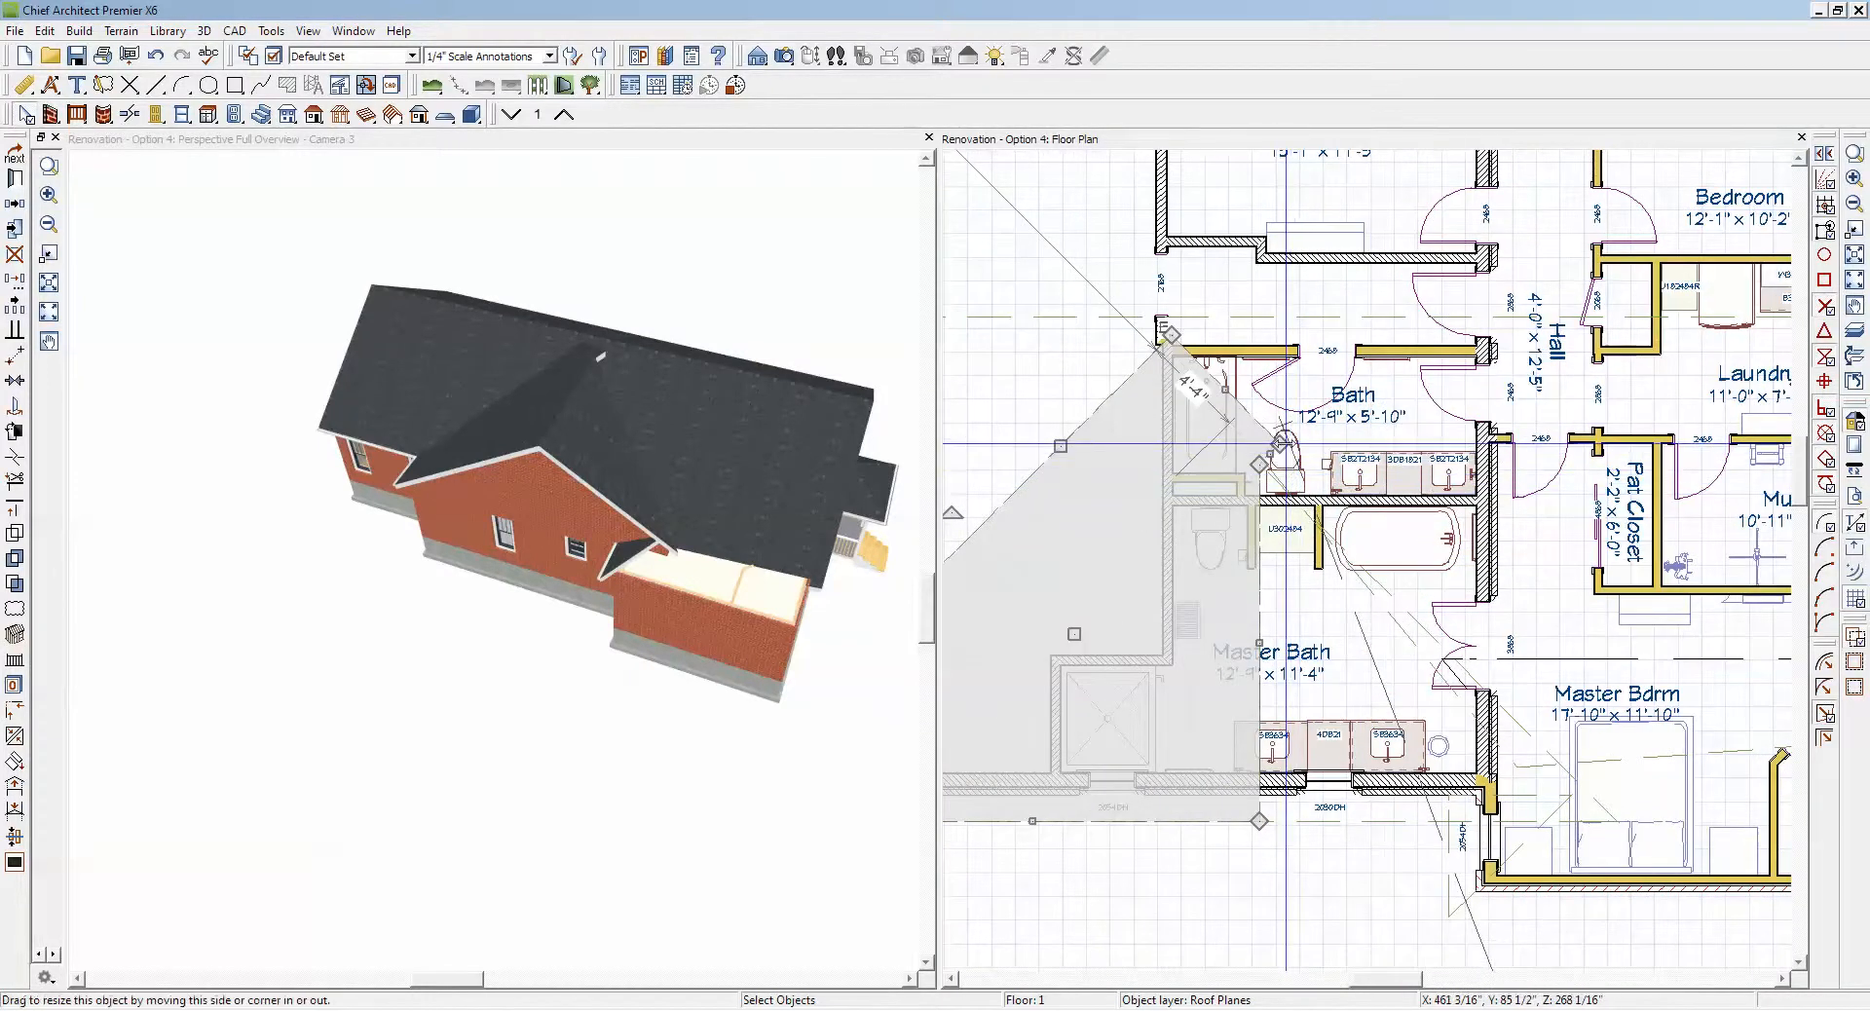
drag(1286, 445, 1259, 467)
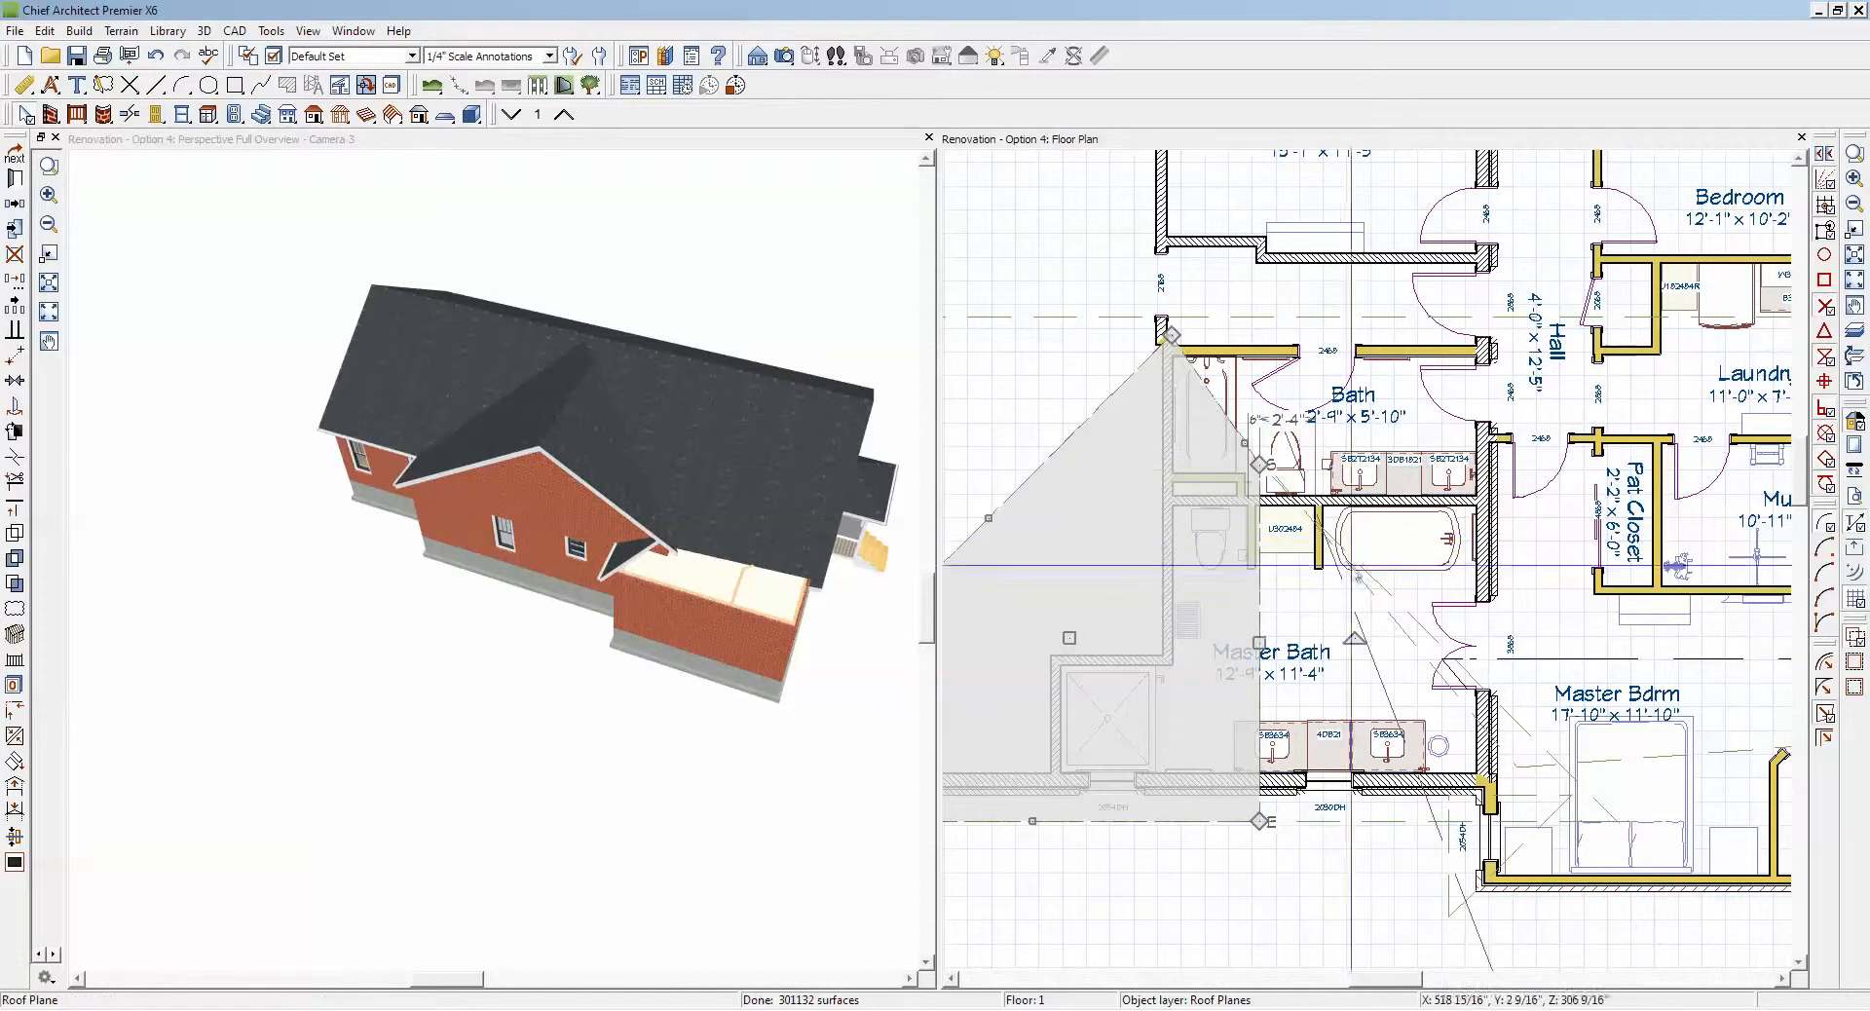
Step: Pull the upper ridge corner of the Master Bath gable plane onto the plane's peak corner
click(1279, 571)
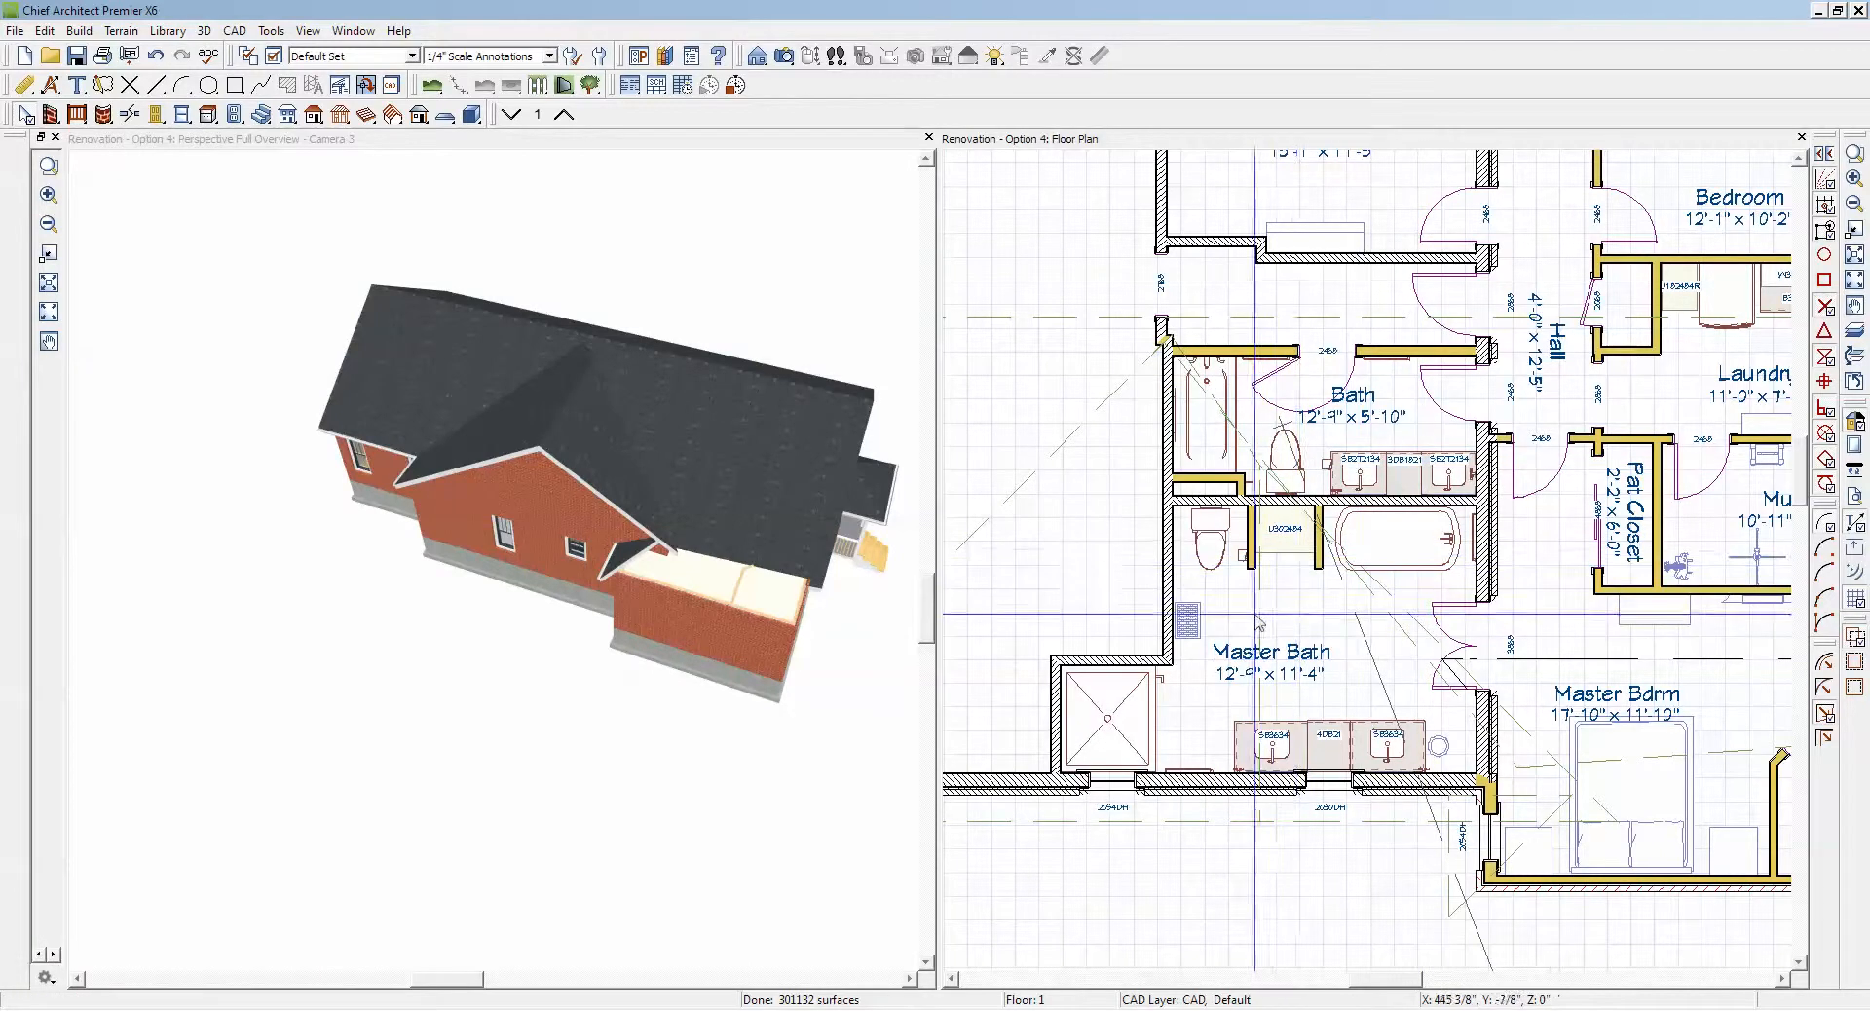
click(1247, 577)
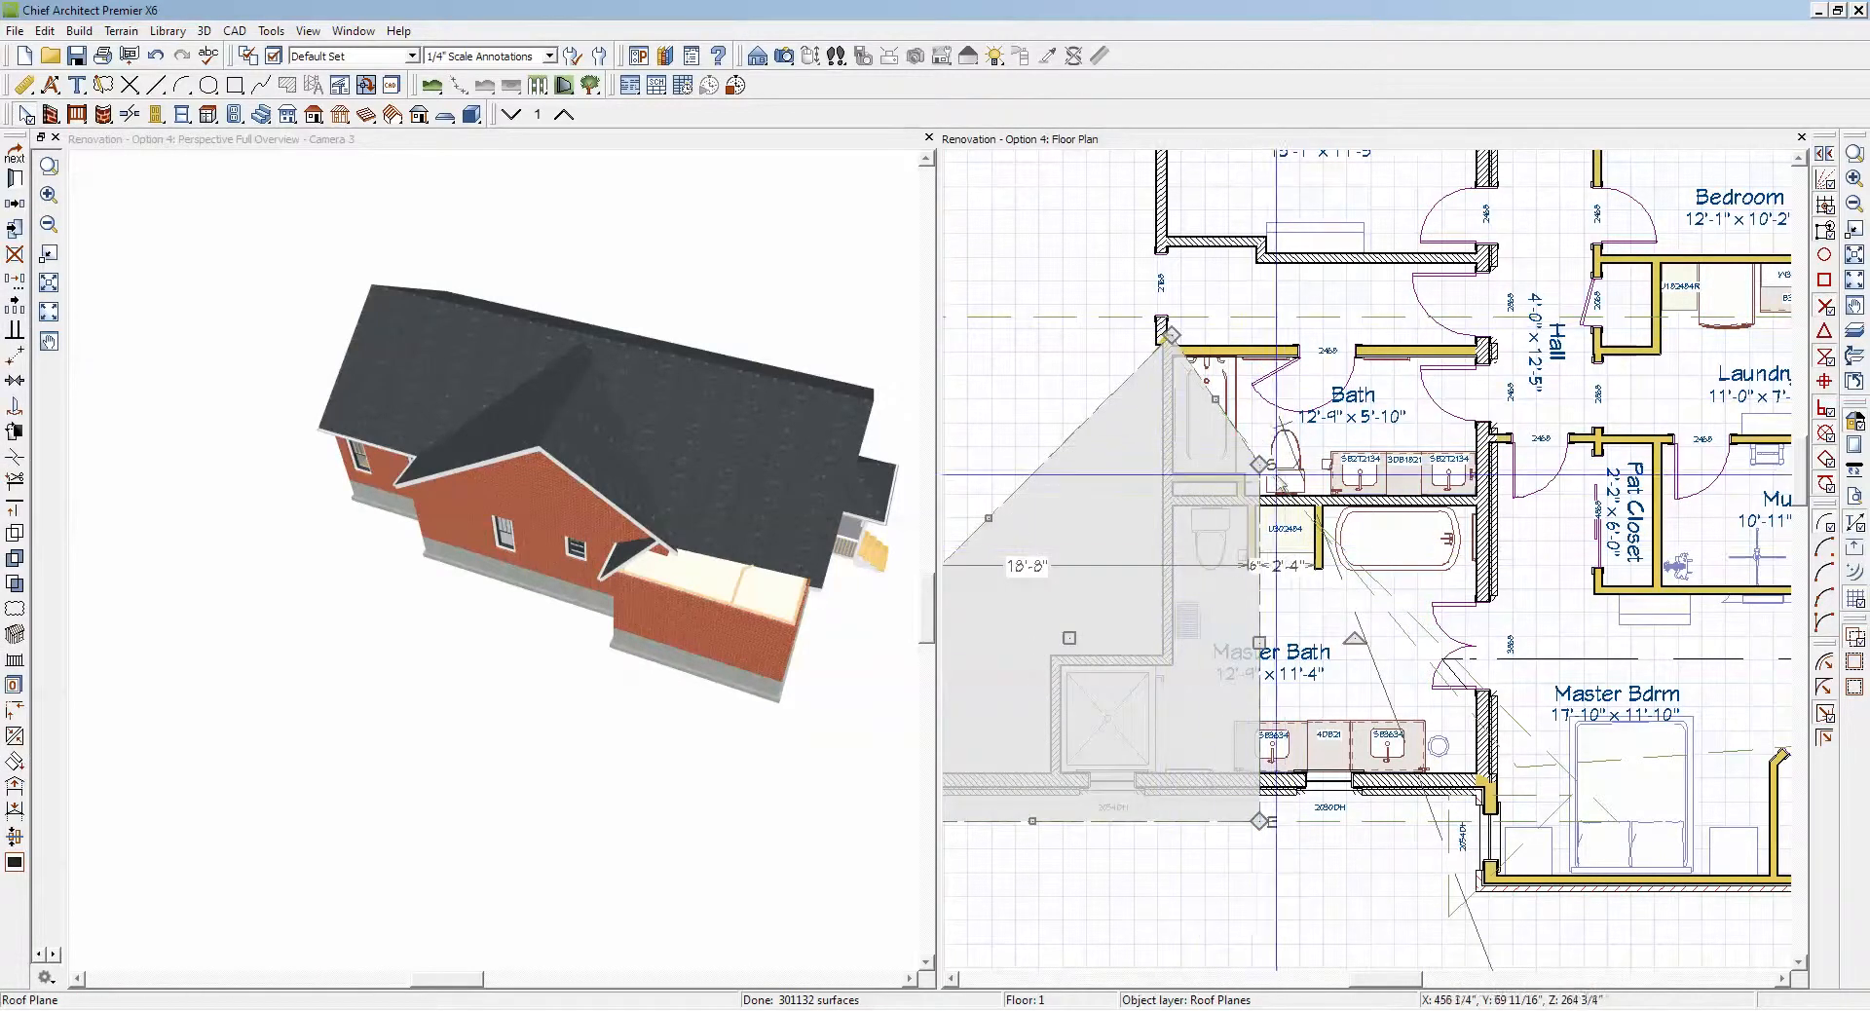
drag(1258, 465, 1169, 334)
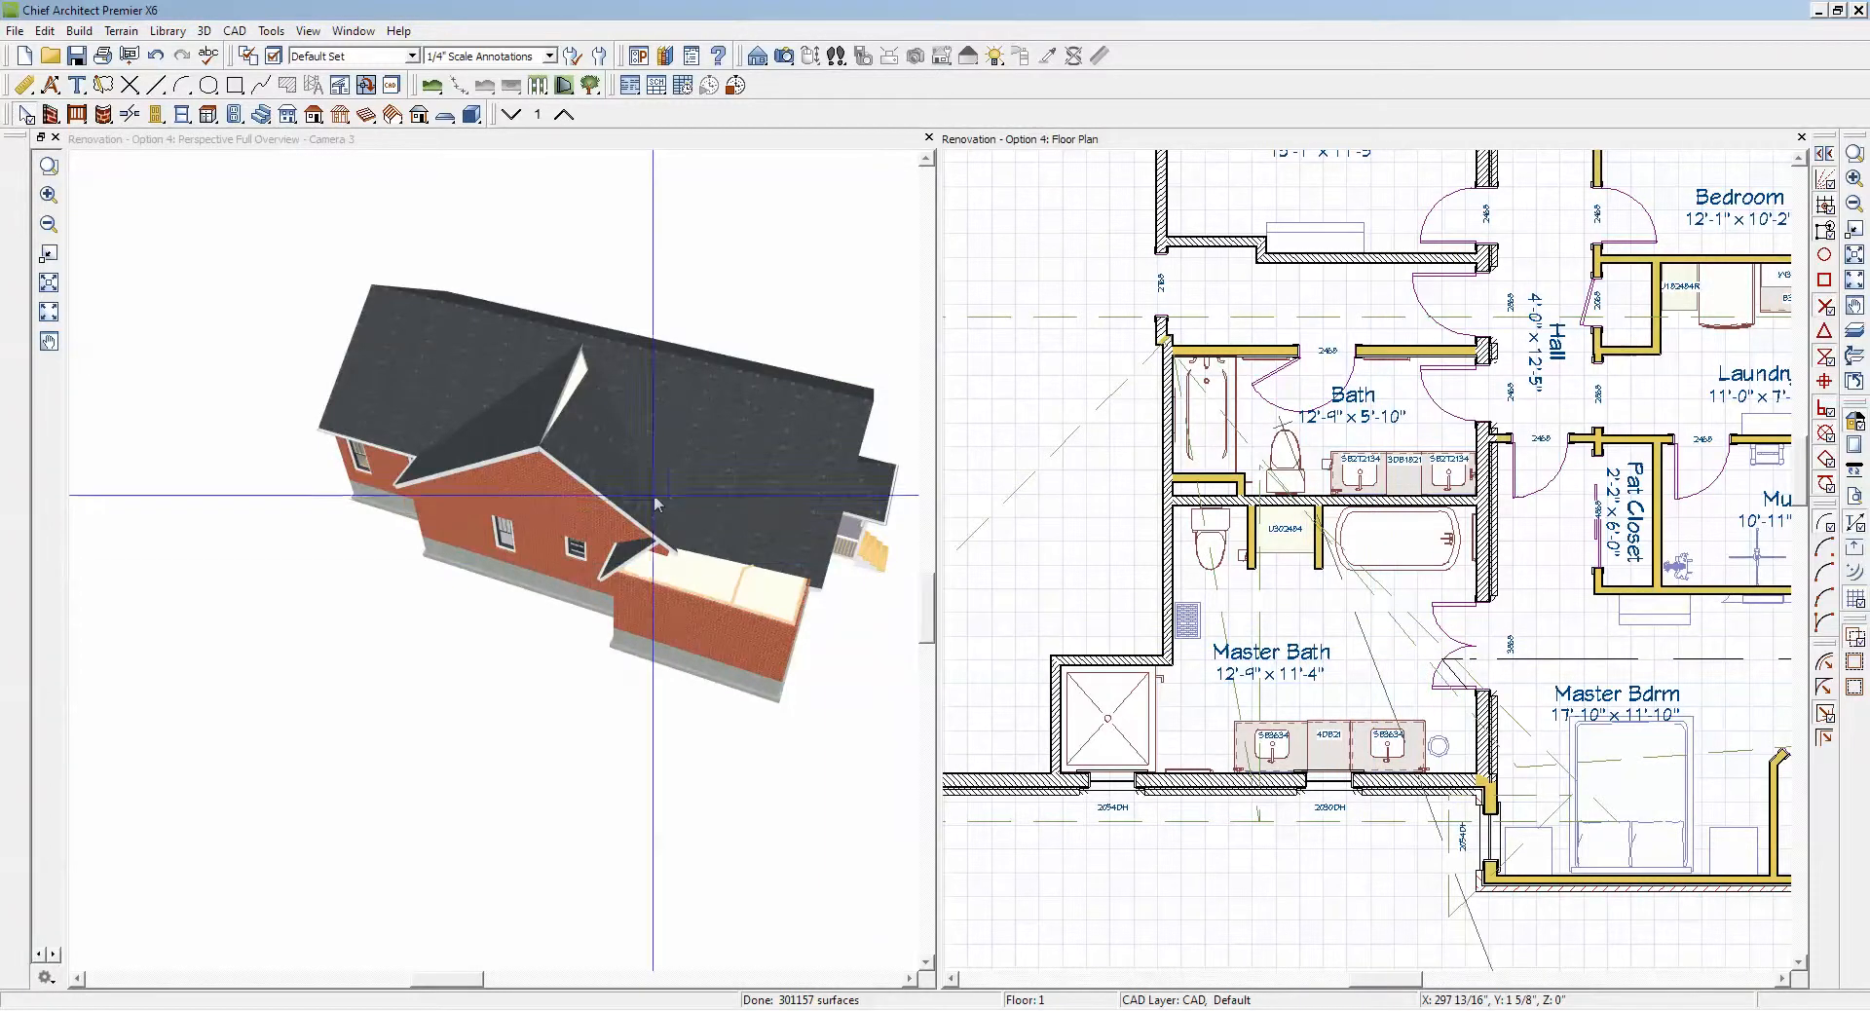
Step: Join the ridge edges of the gable's two roof planes with Join Roof Planes in the perspective view
click(572, 417)
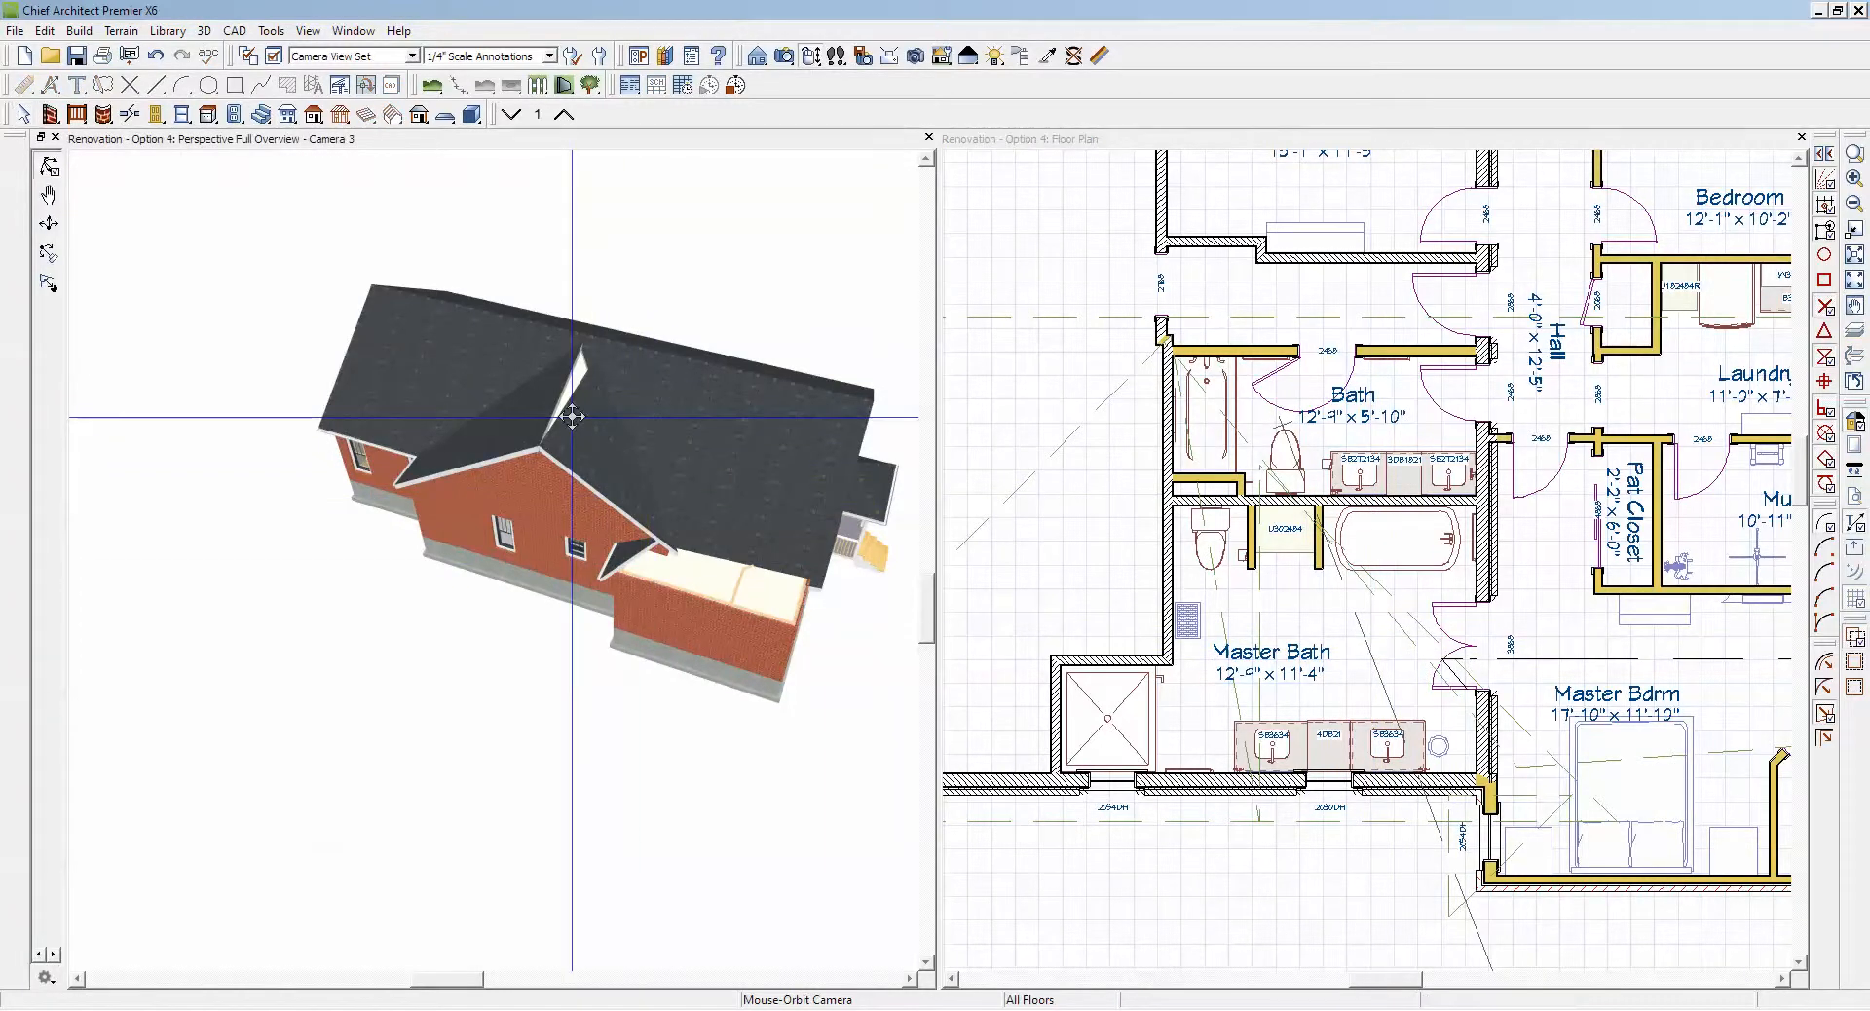
right_click(571, 417)
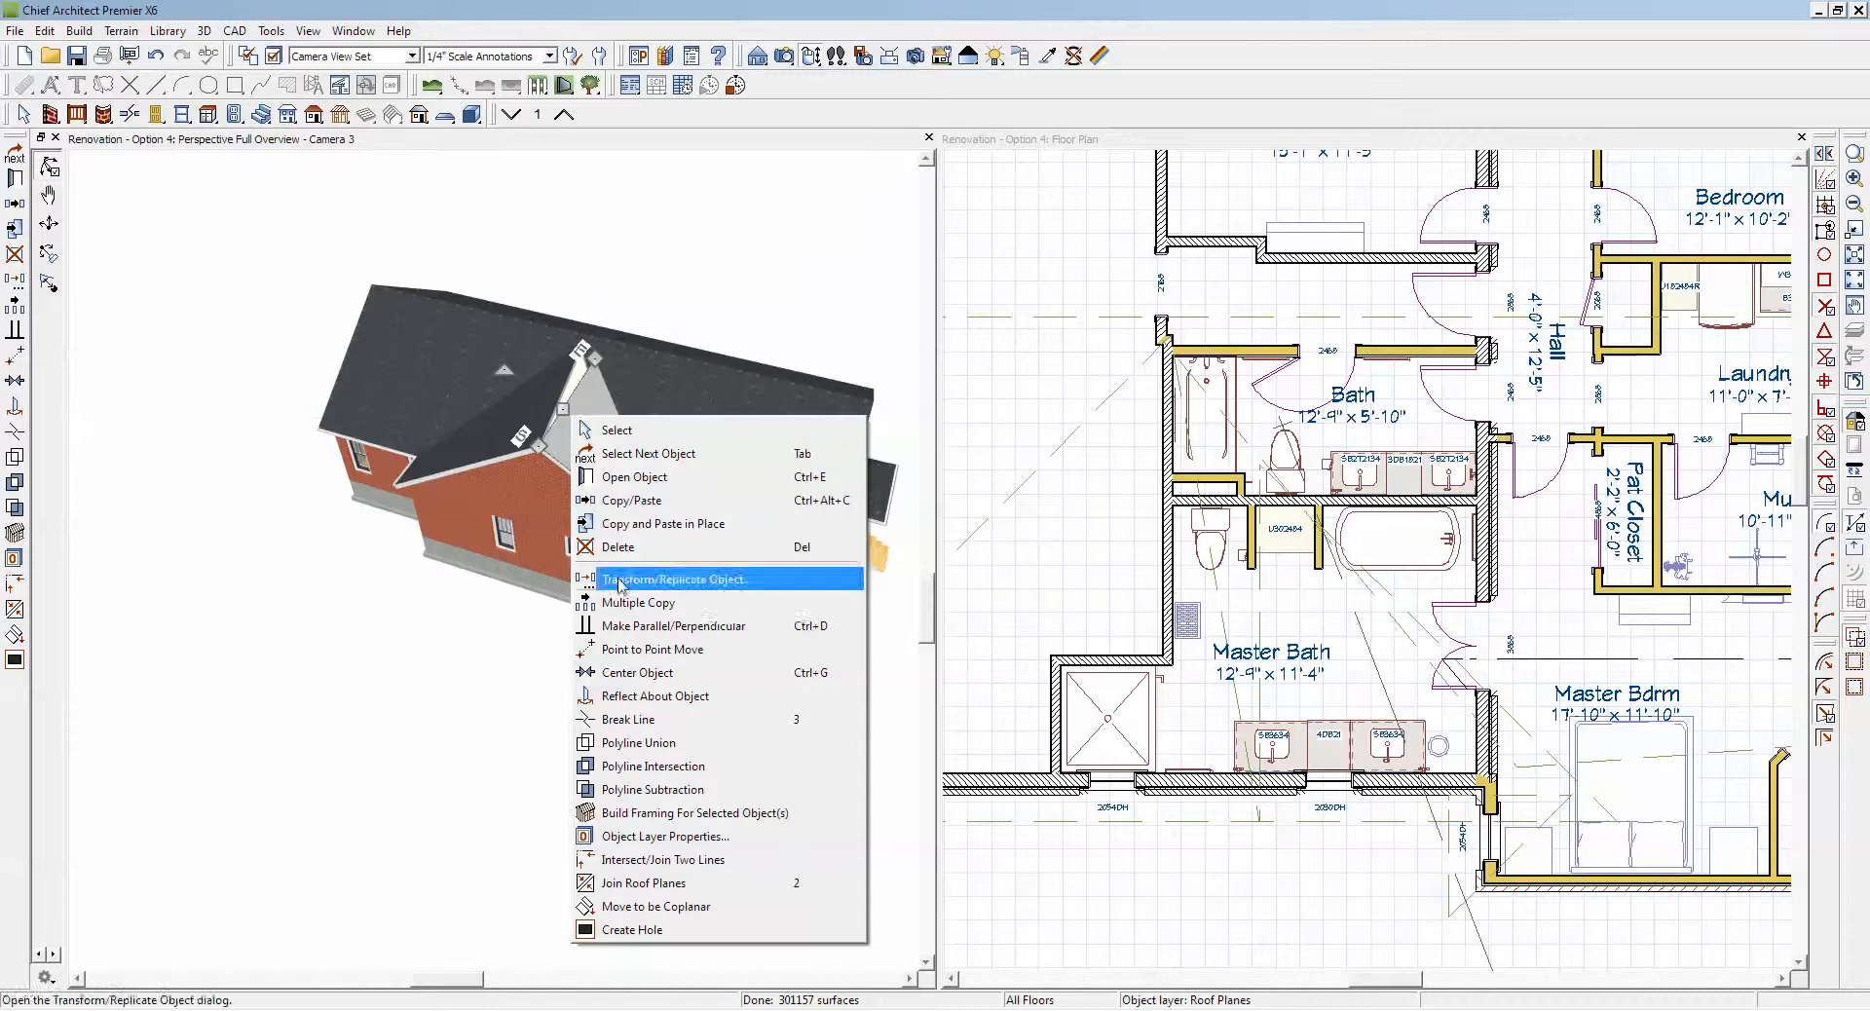
click(638, 882)
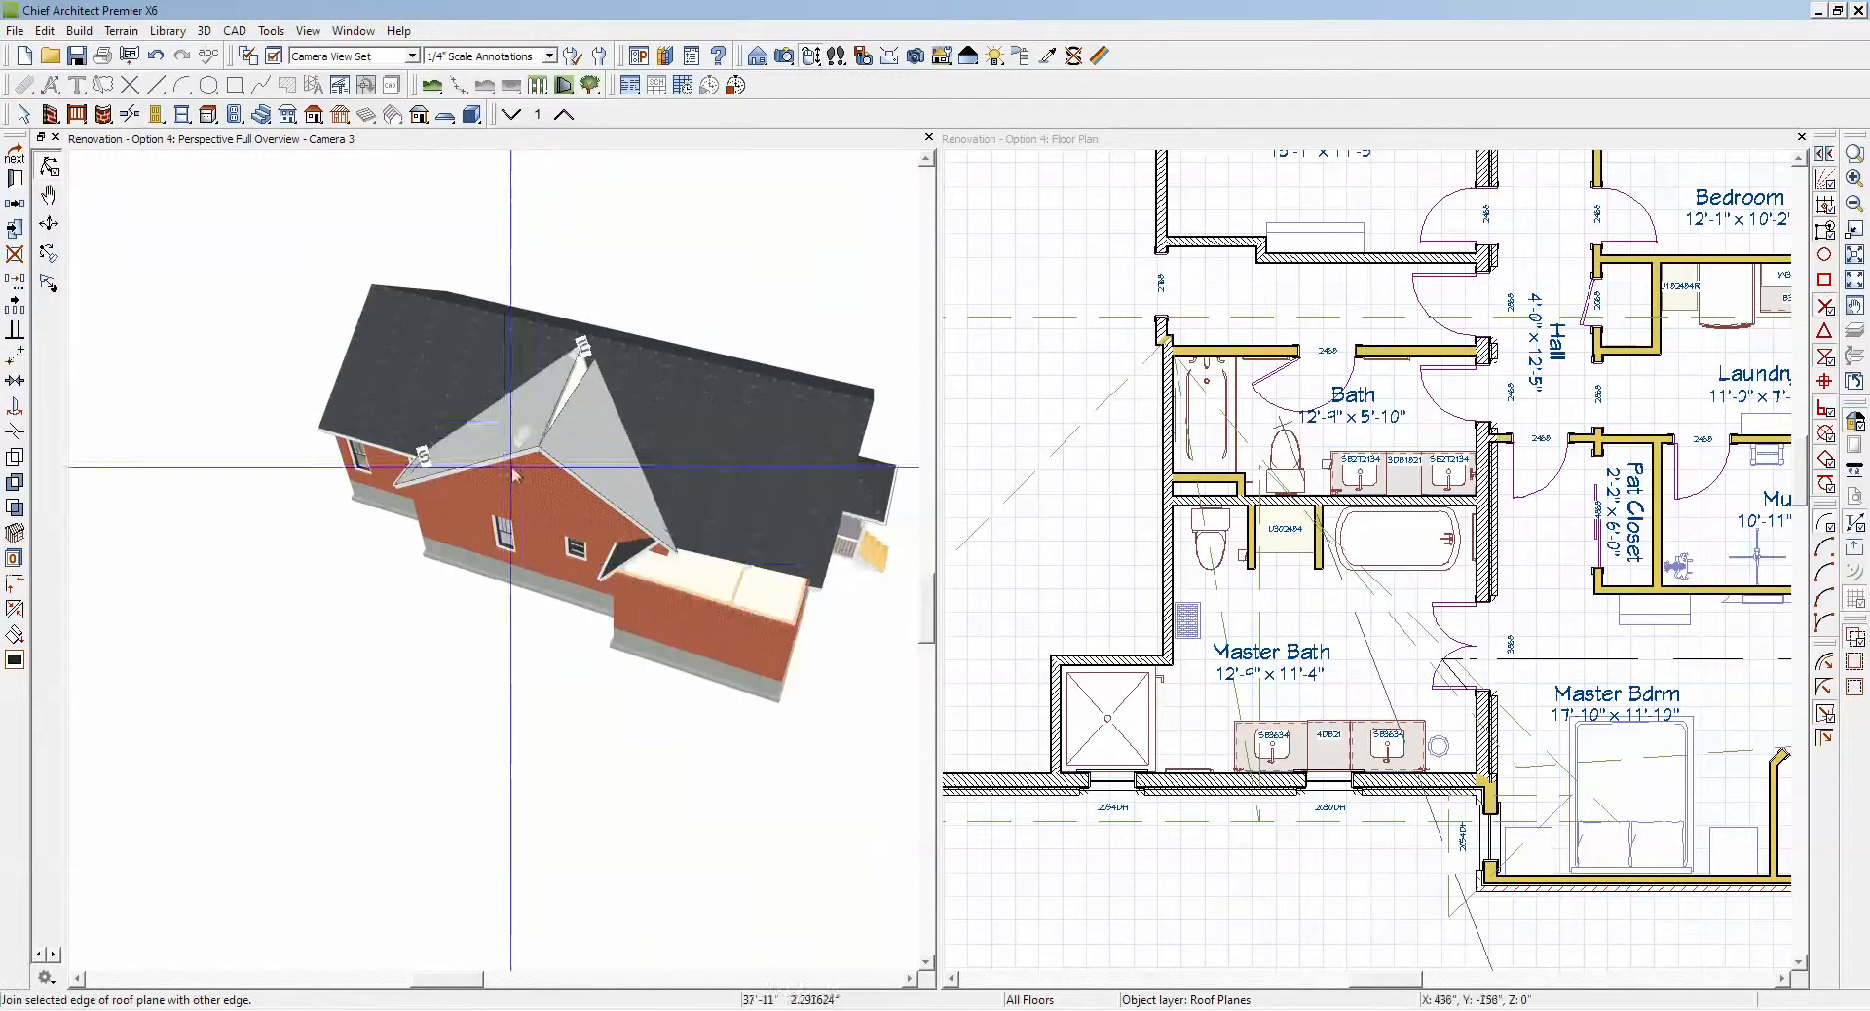
click(550, 419)
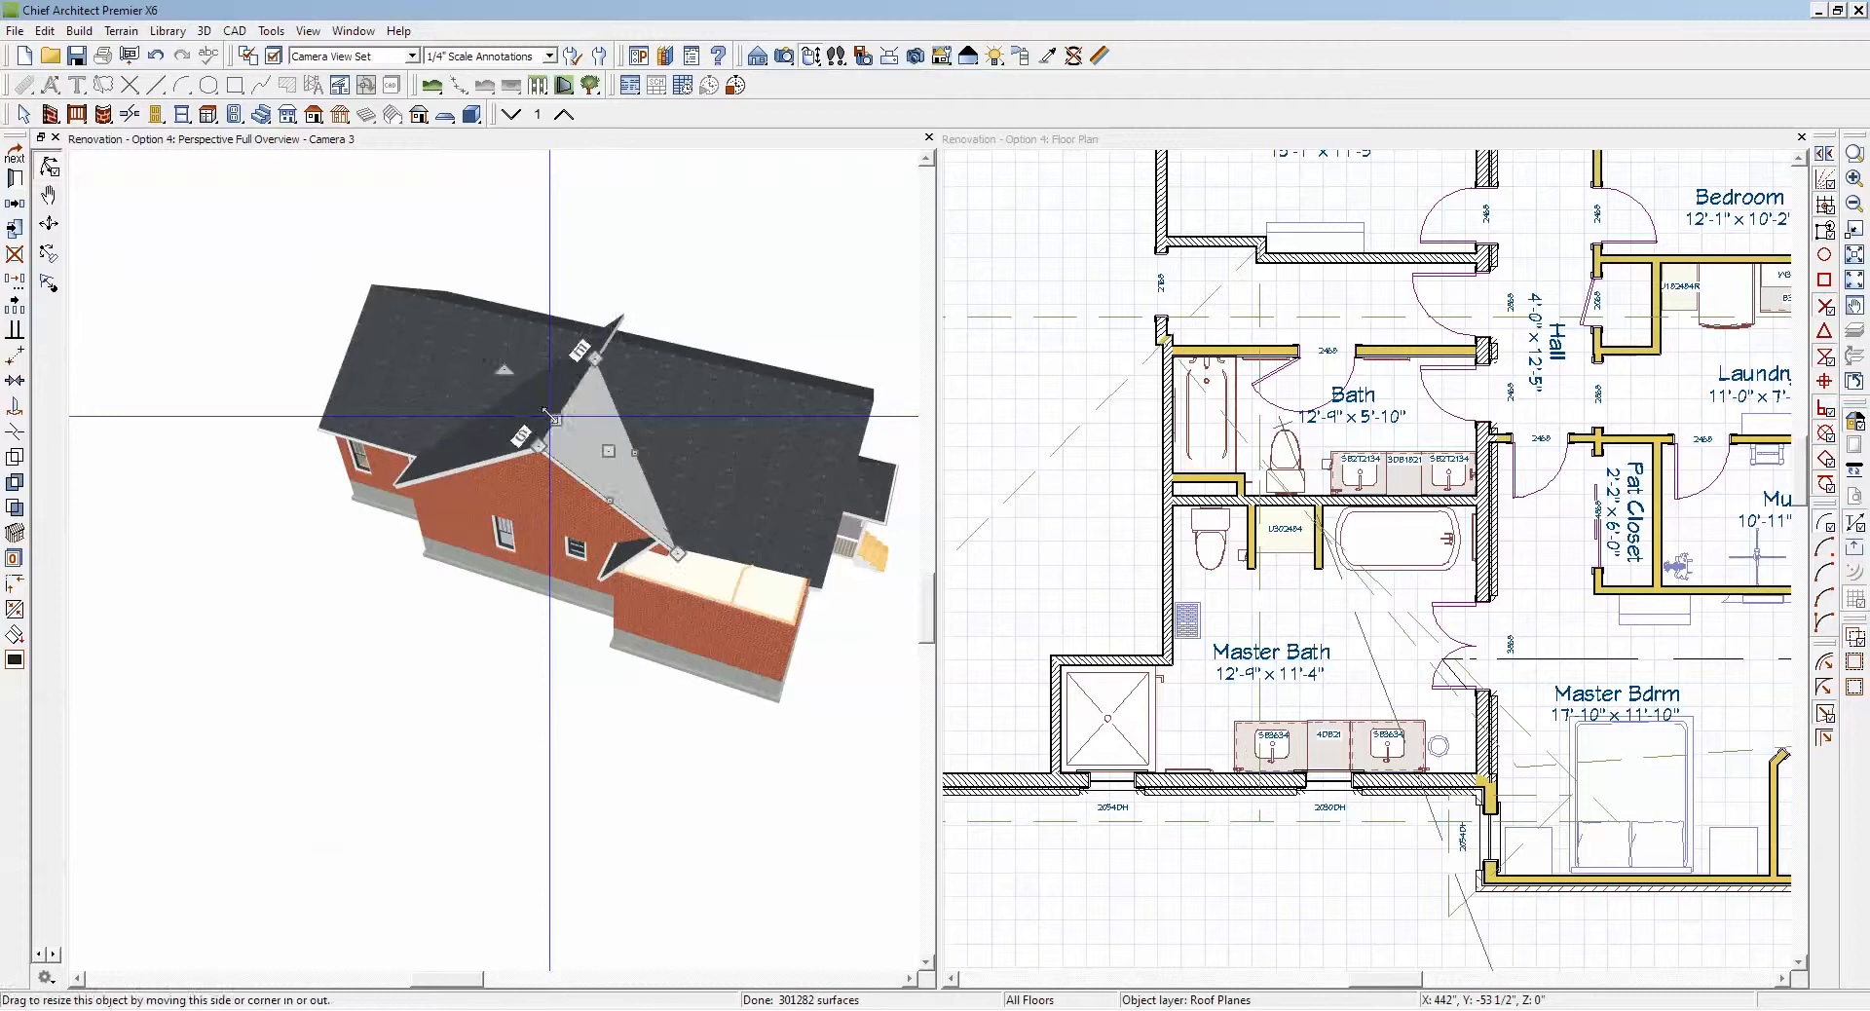
Step: Join the valley edge of the gable plane facing away from the porch to the main roof plane
key(space)
scroll(1196, 388, down, 3)
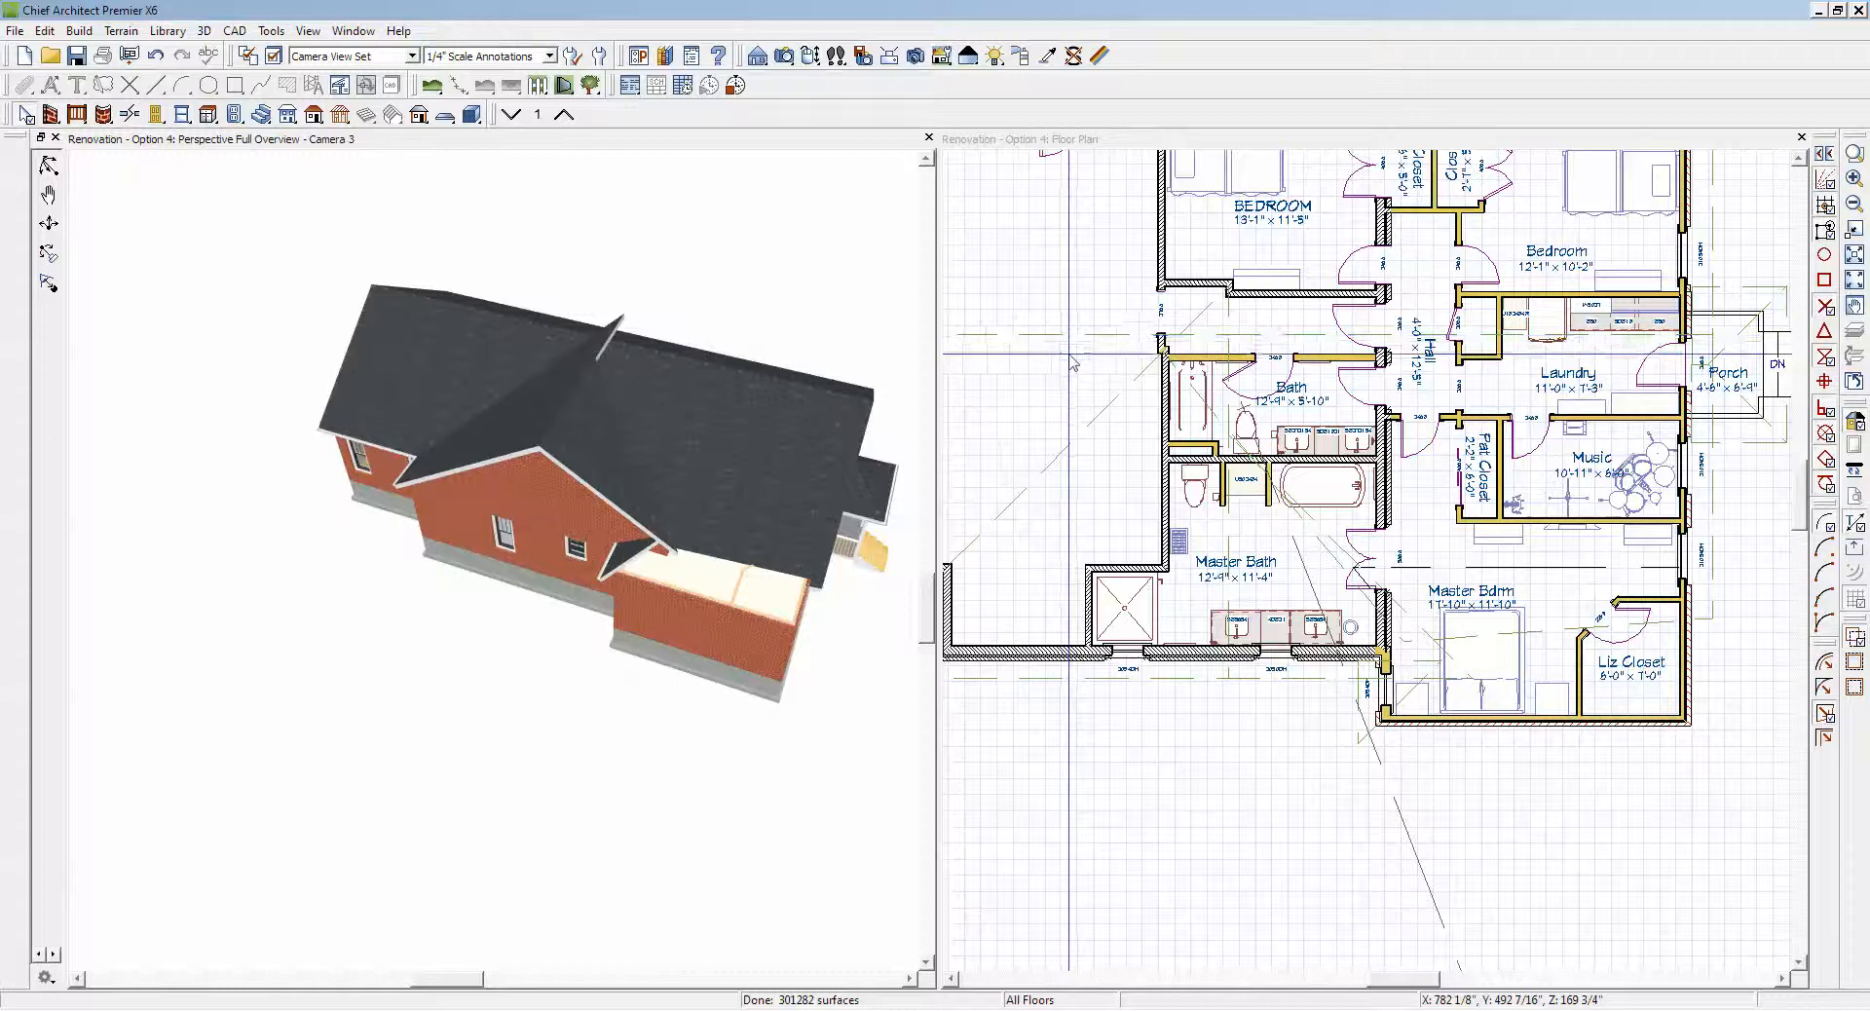
scroll(1169, 336, up, 2)
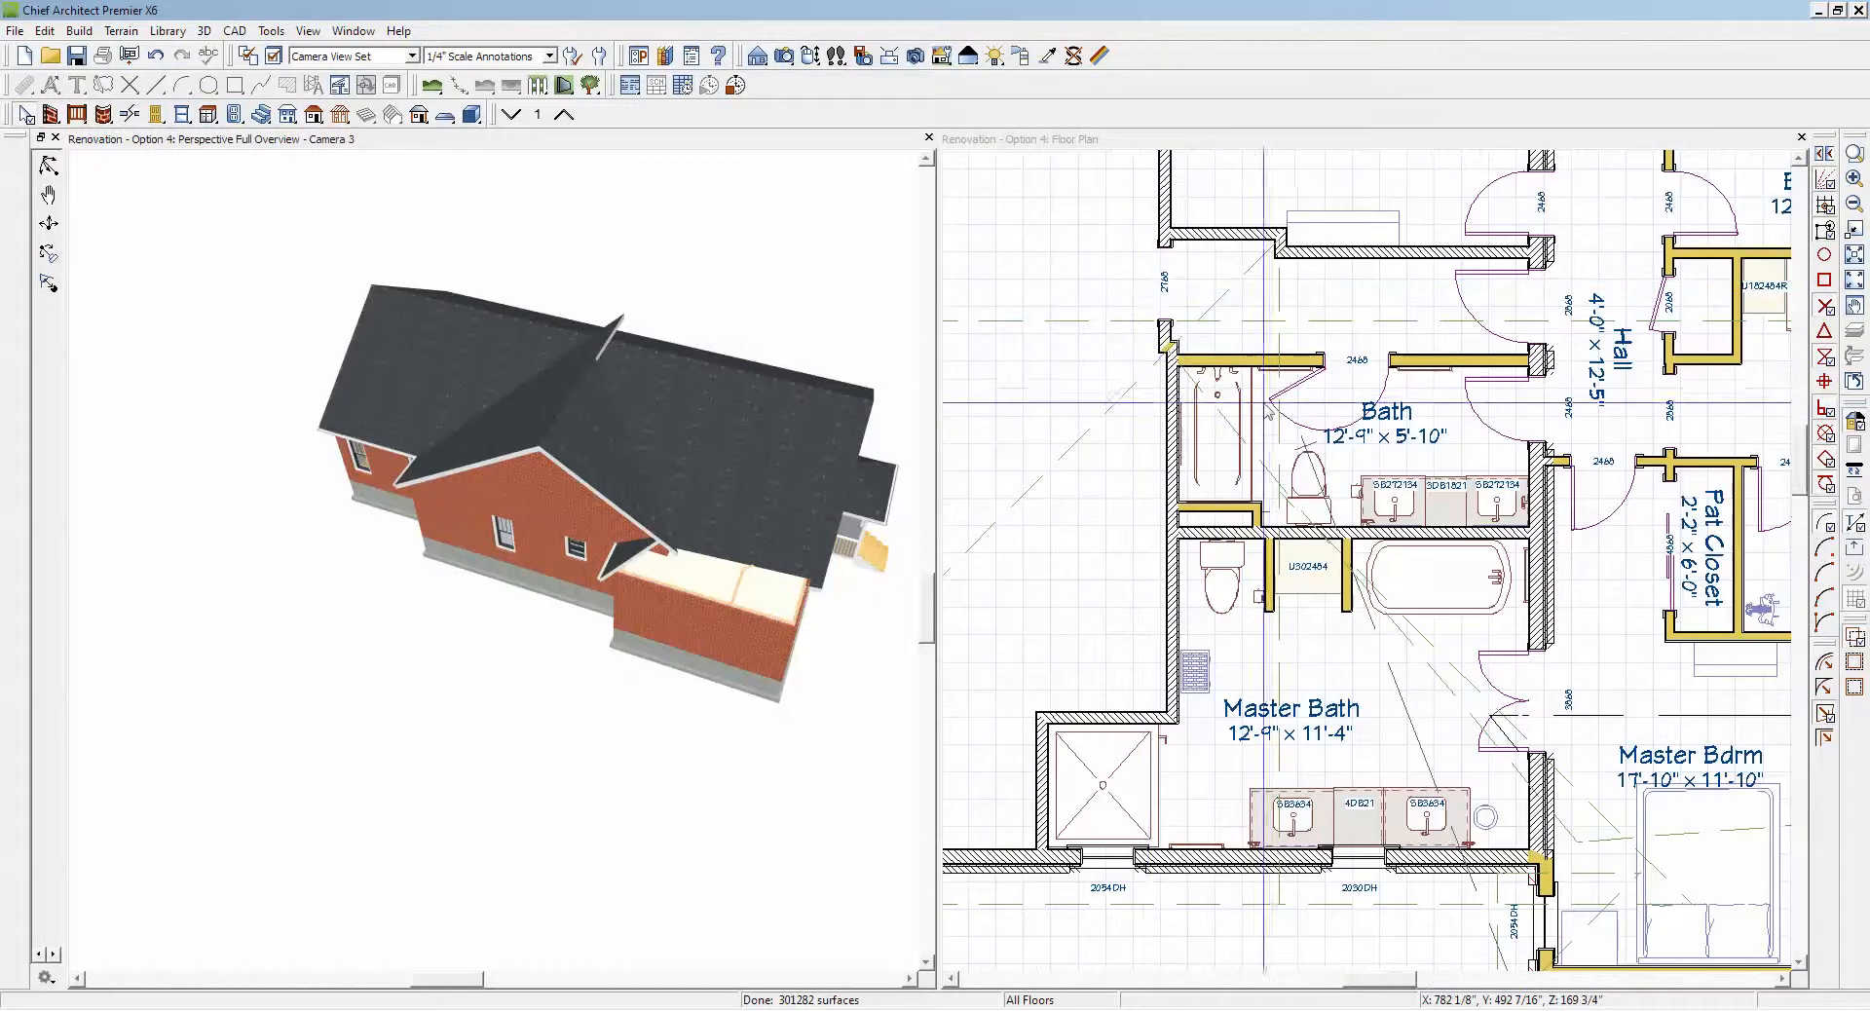
click(655, 394)
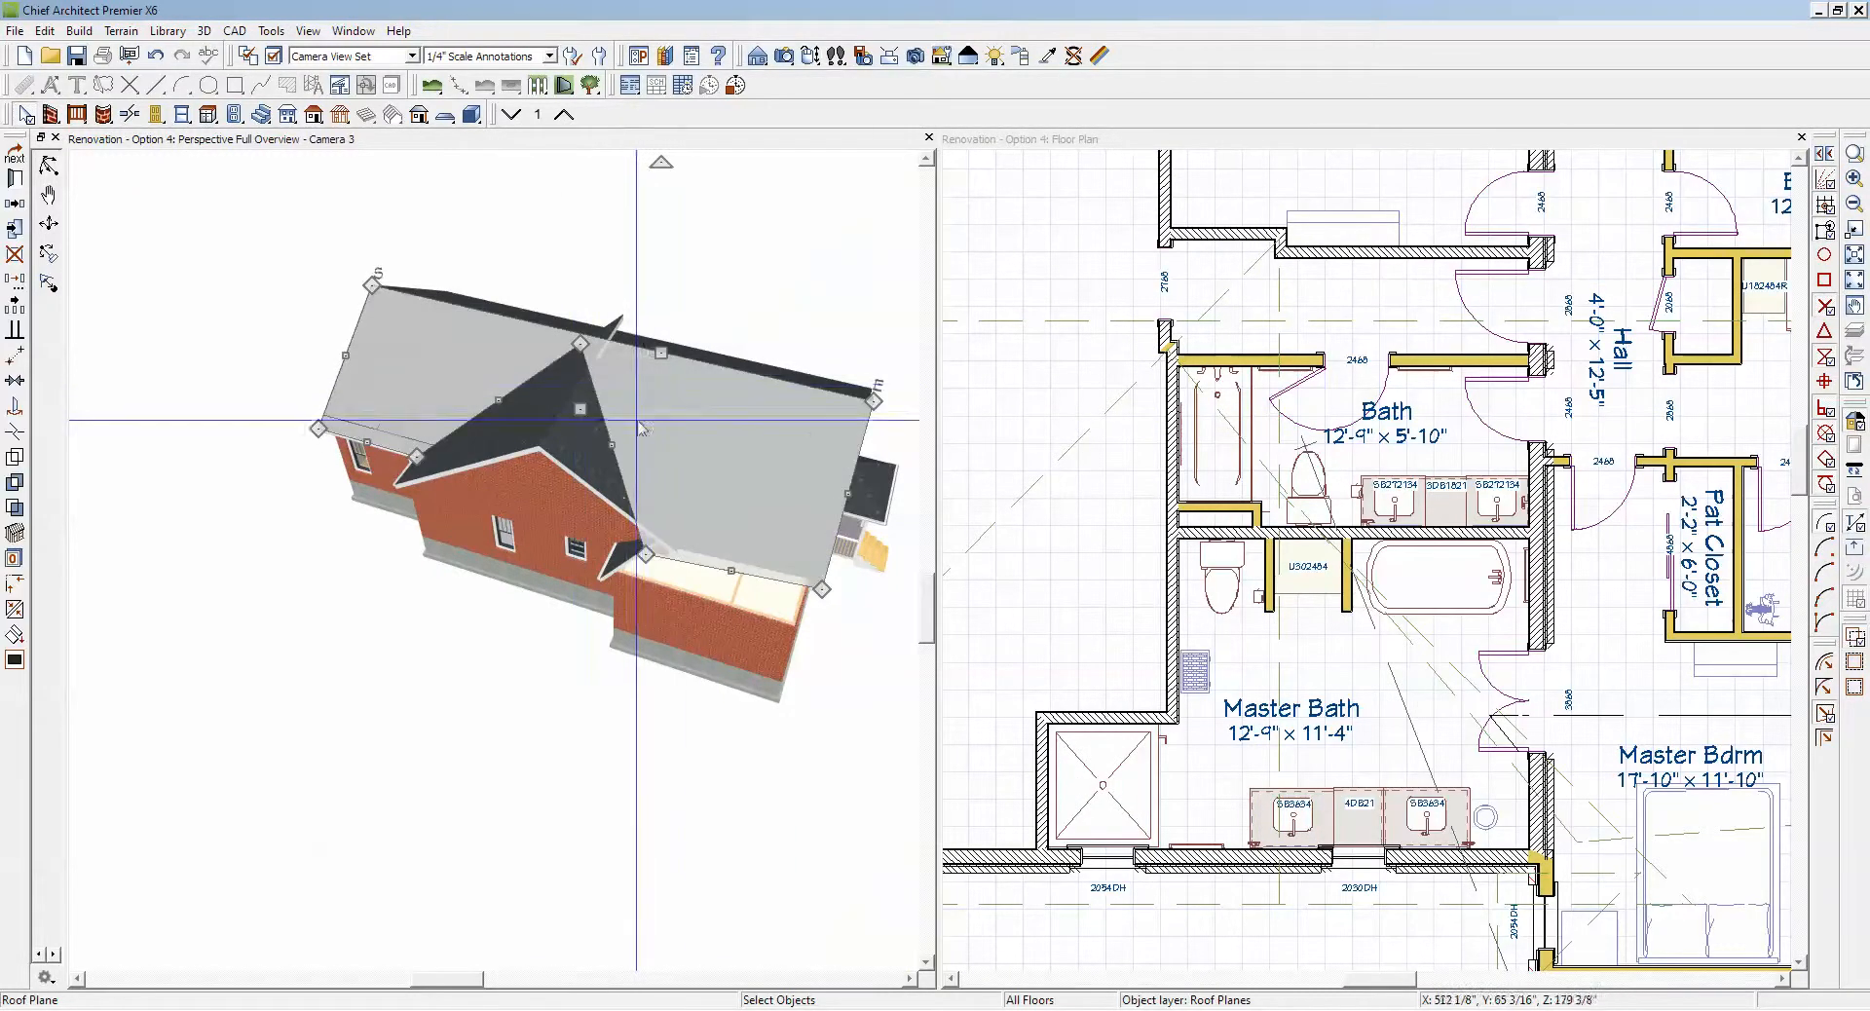
click(510, 422)
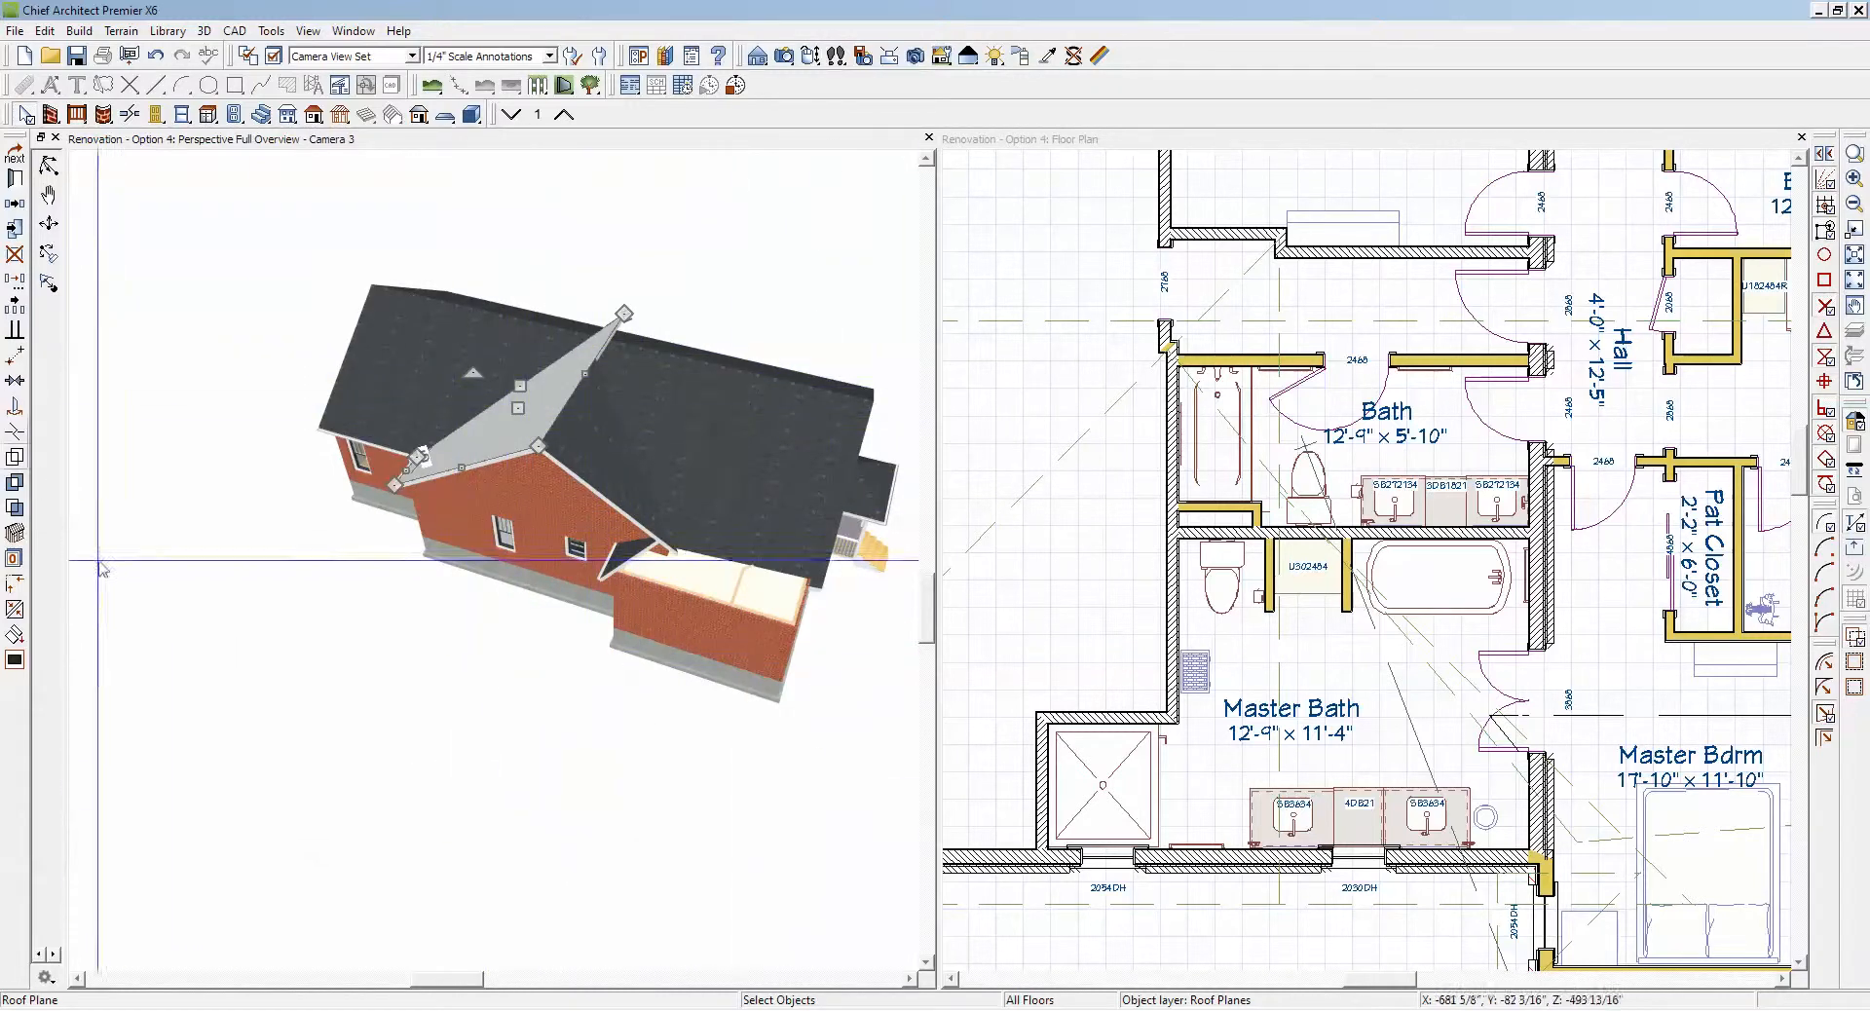
click(15, 610)
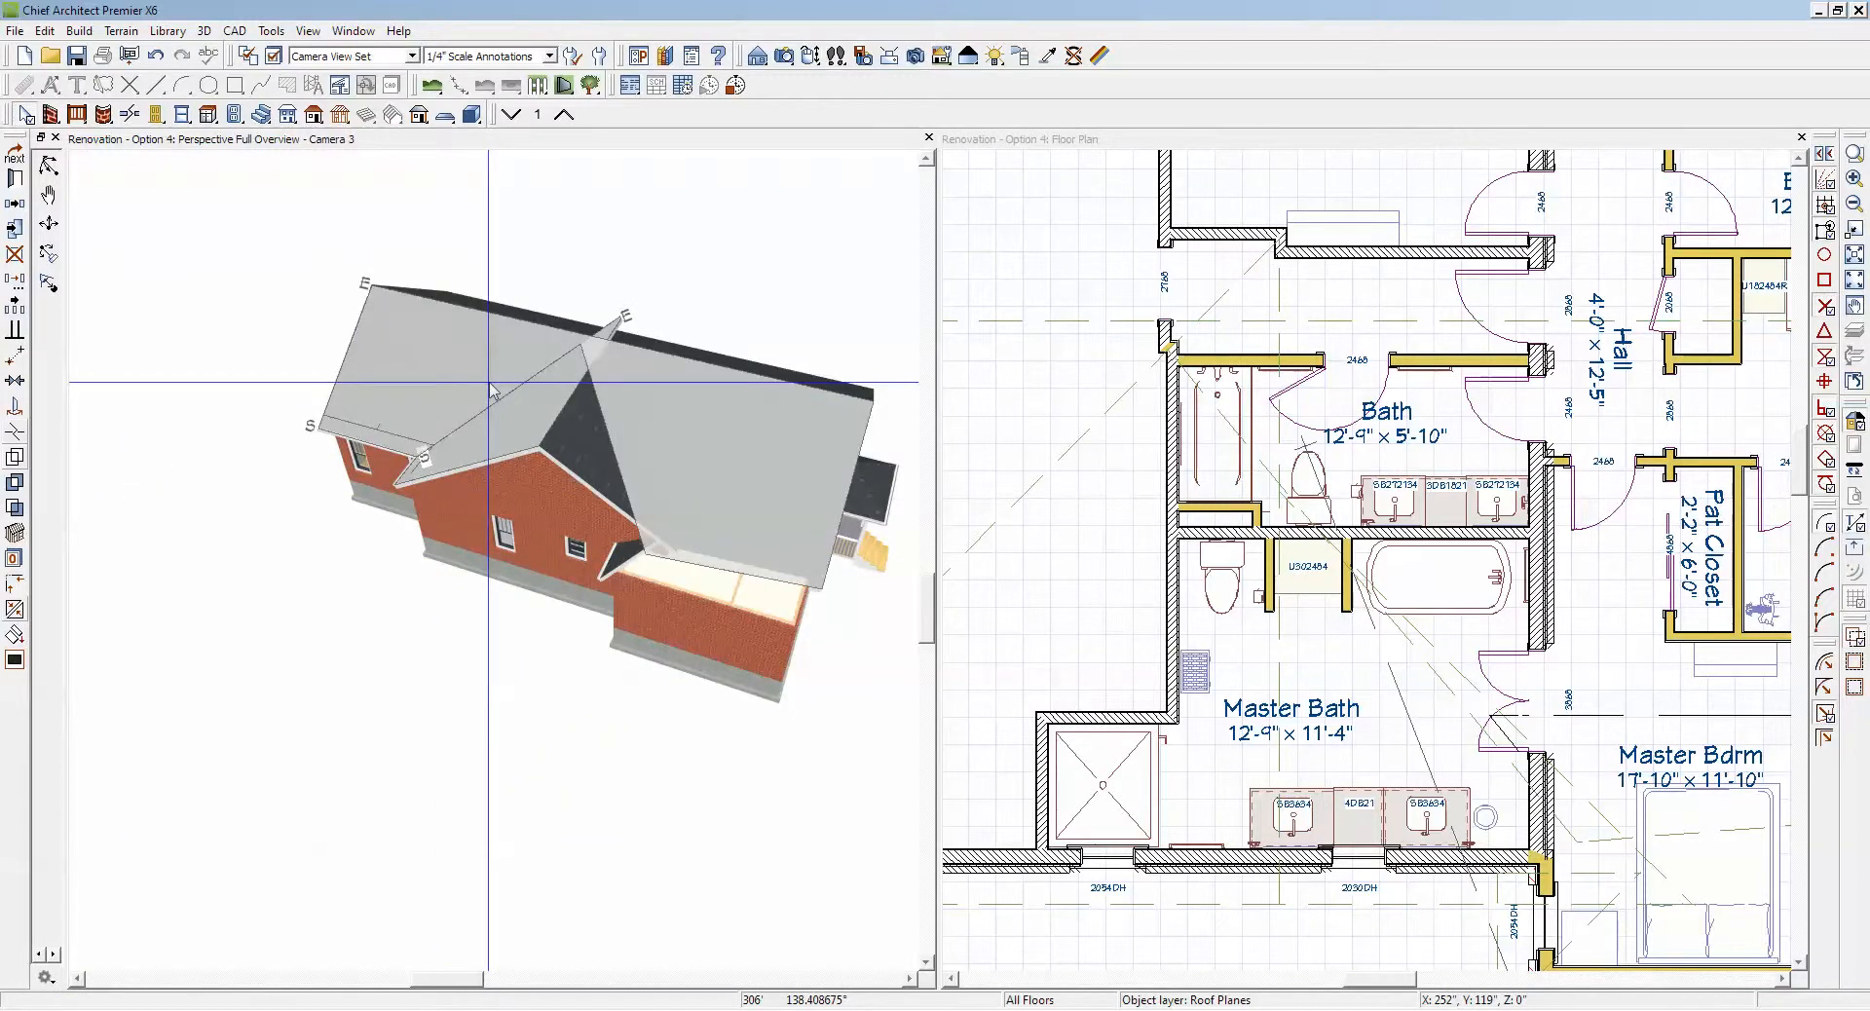
click(490, 389)
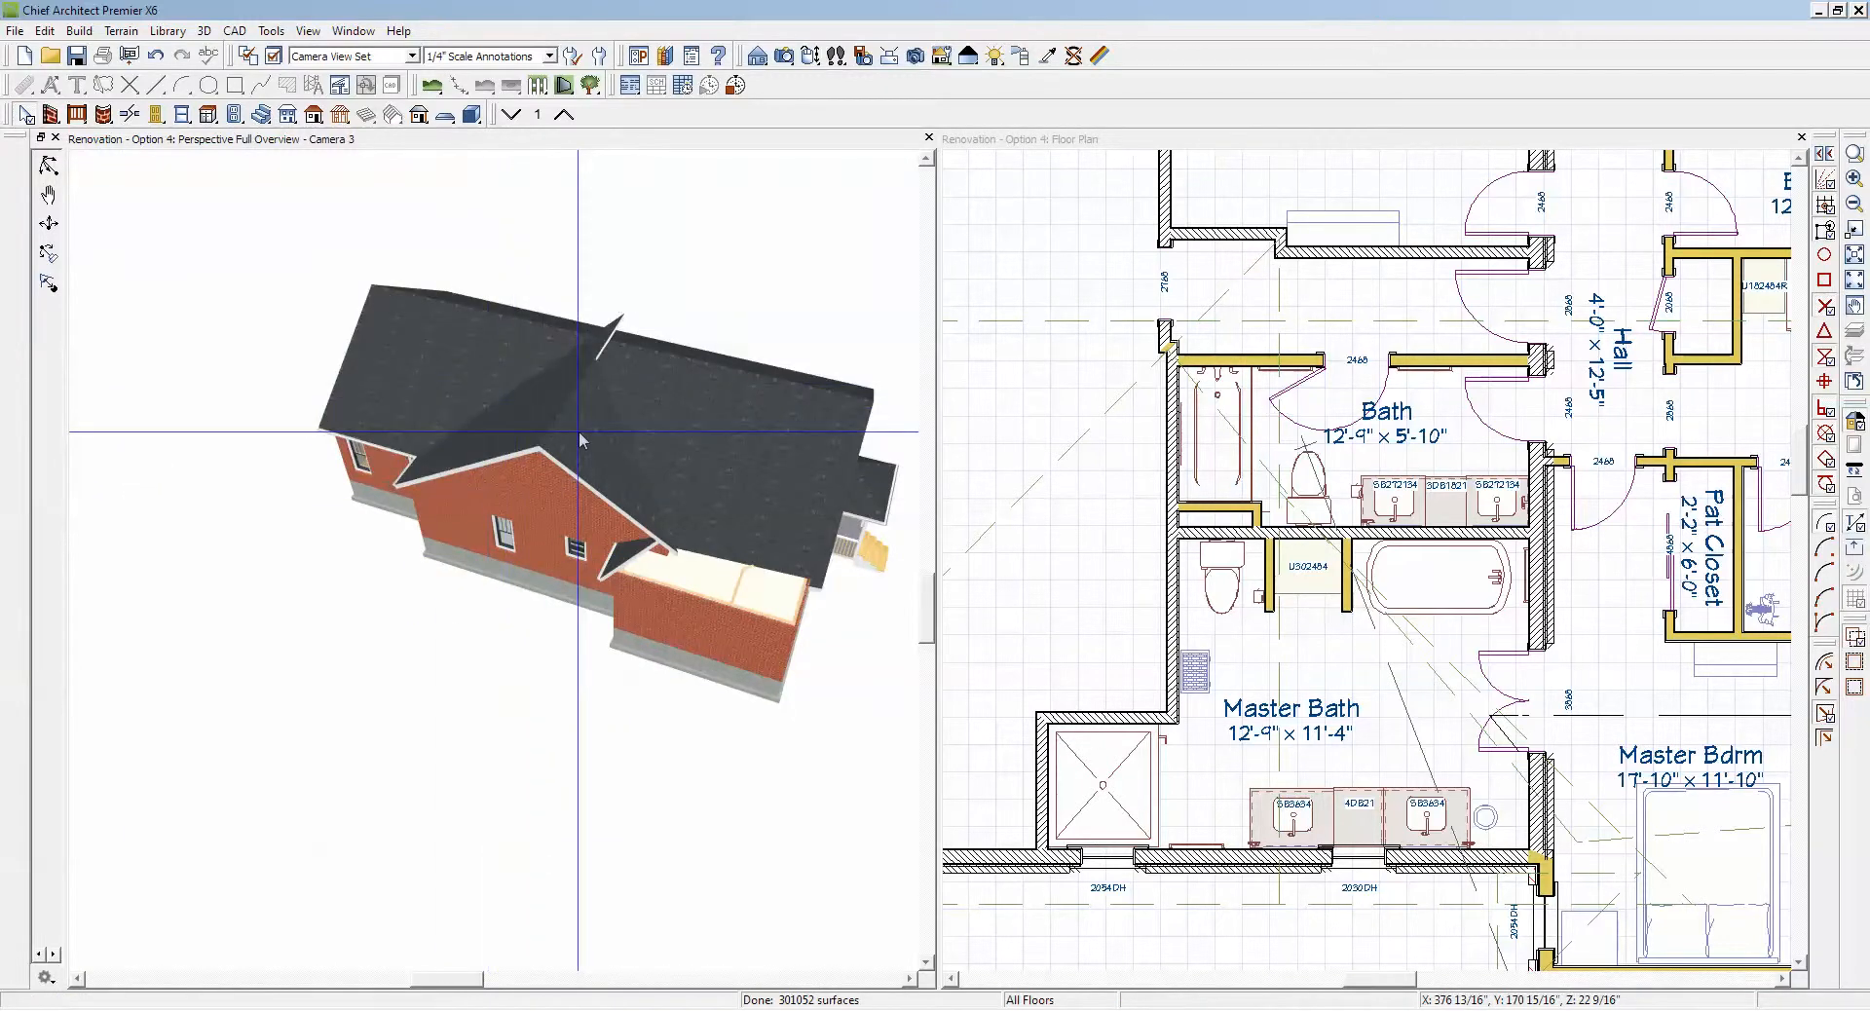
Step: Join the main roof plane's porch-side valley edge to the adjacent gable plane over the Master Bath
scroll(578, 434, up, 10)
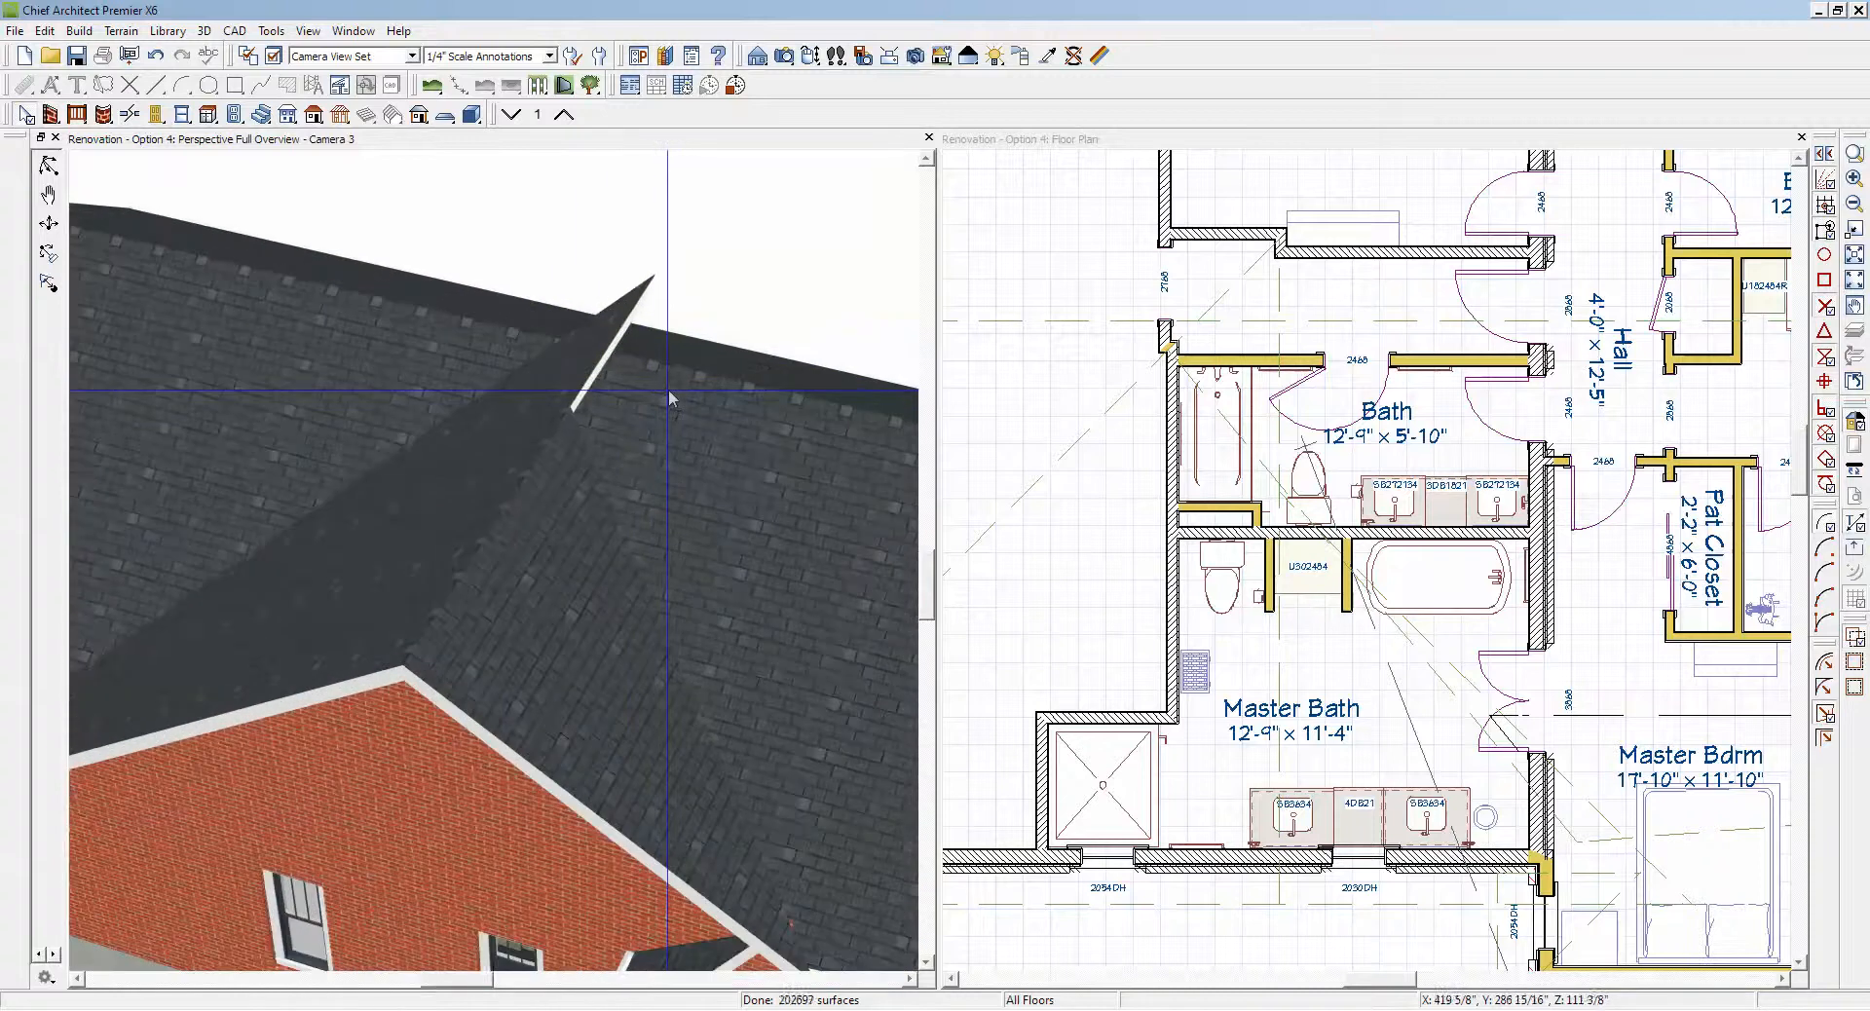
scroll(633, 382, up, 3)
click(606, 312)
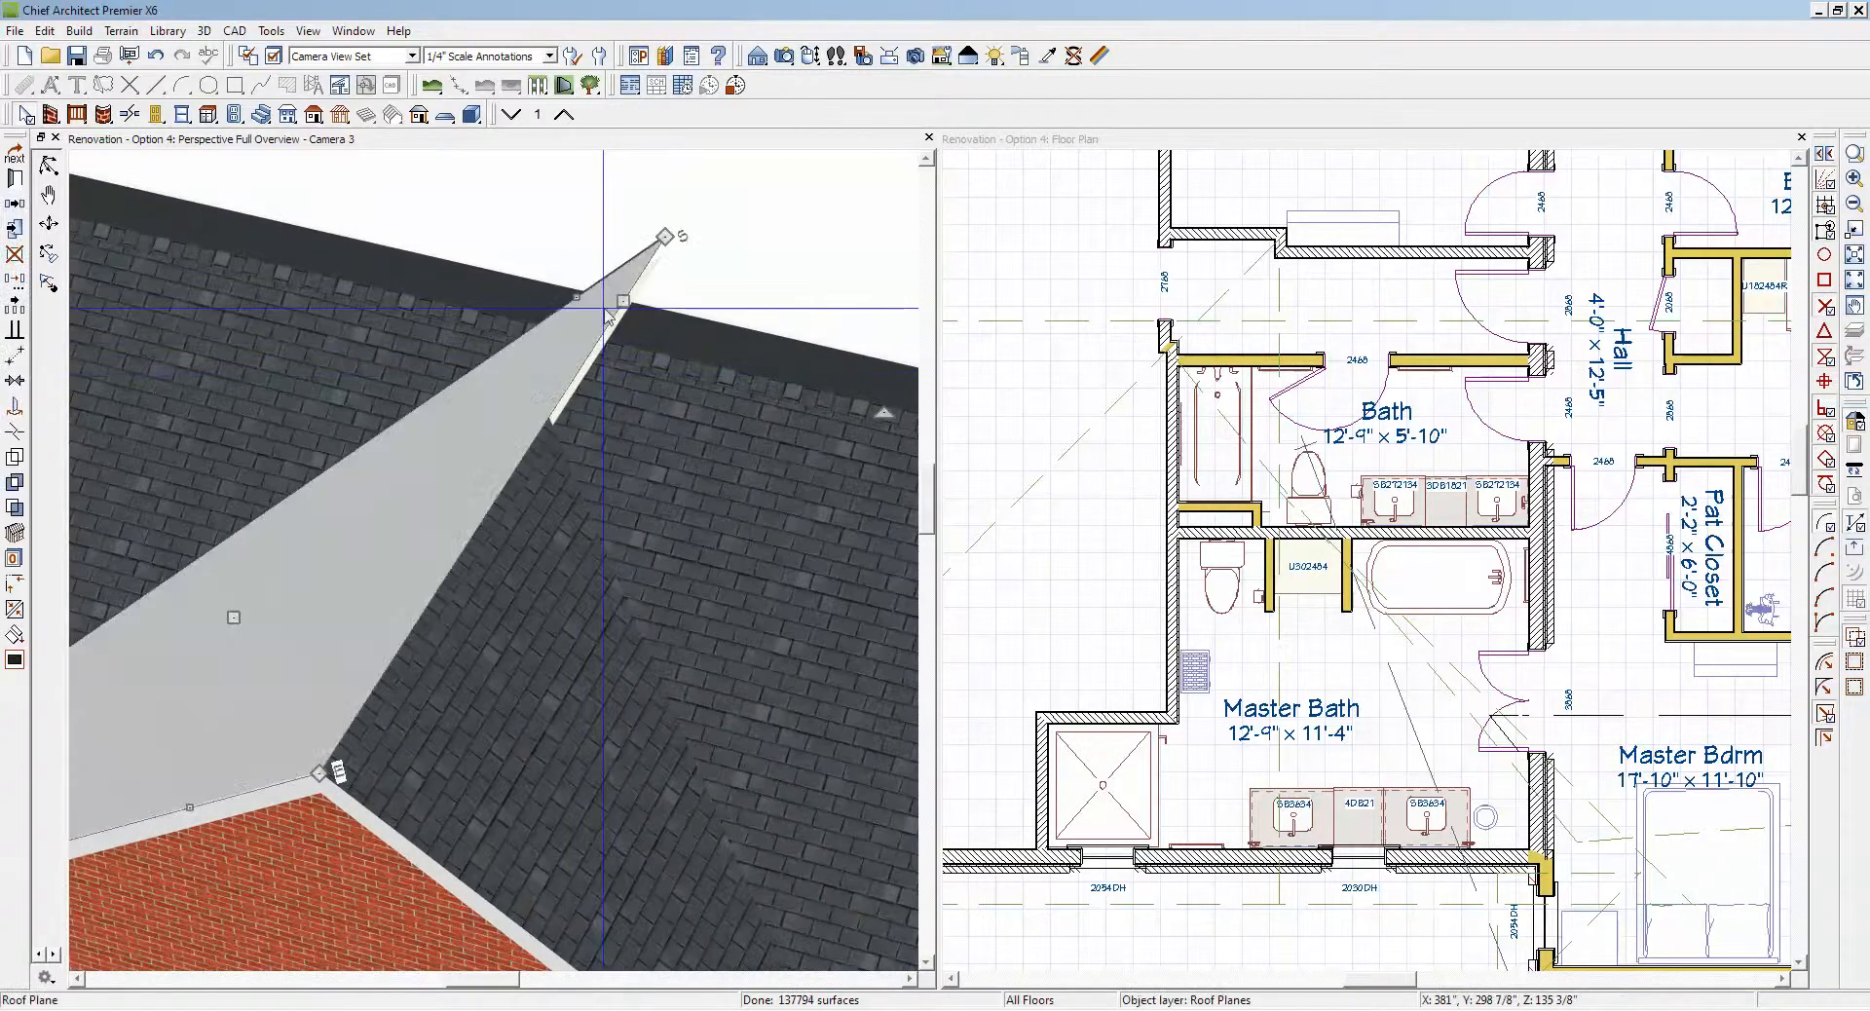
key(Escape)
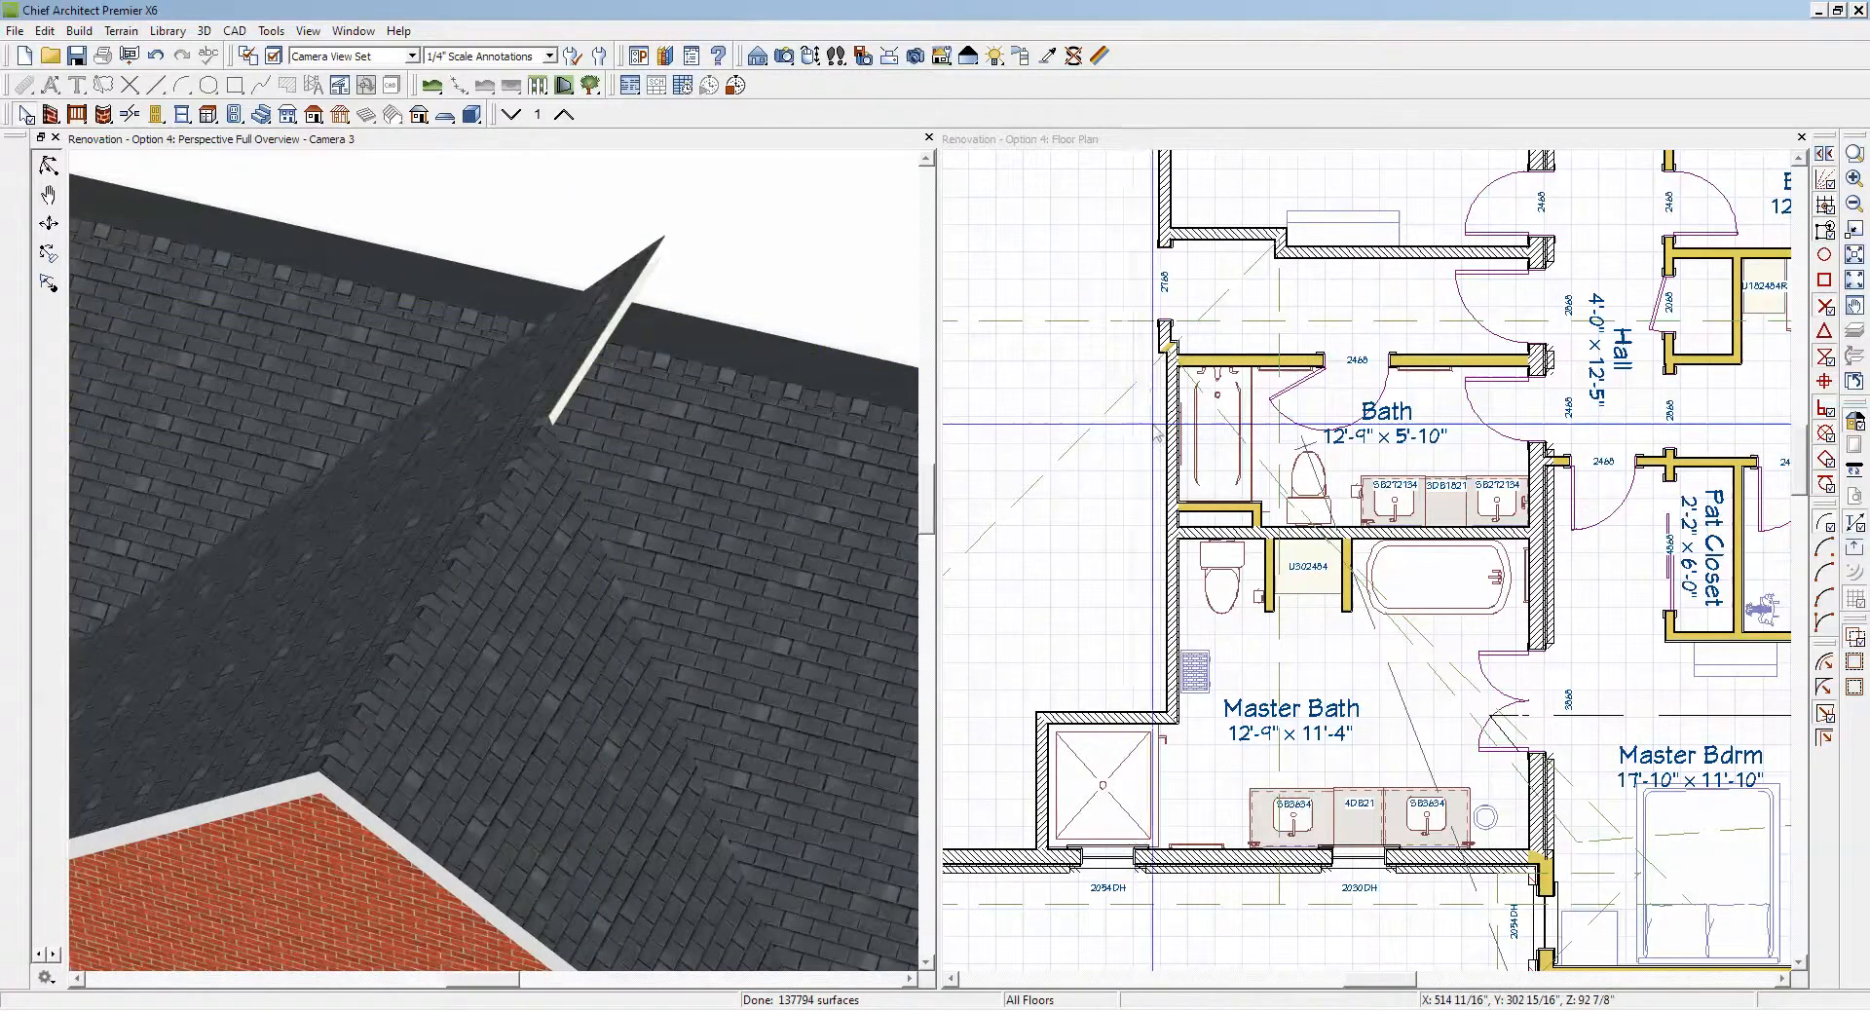
click(1281, 295)
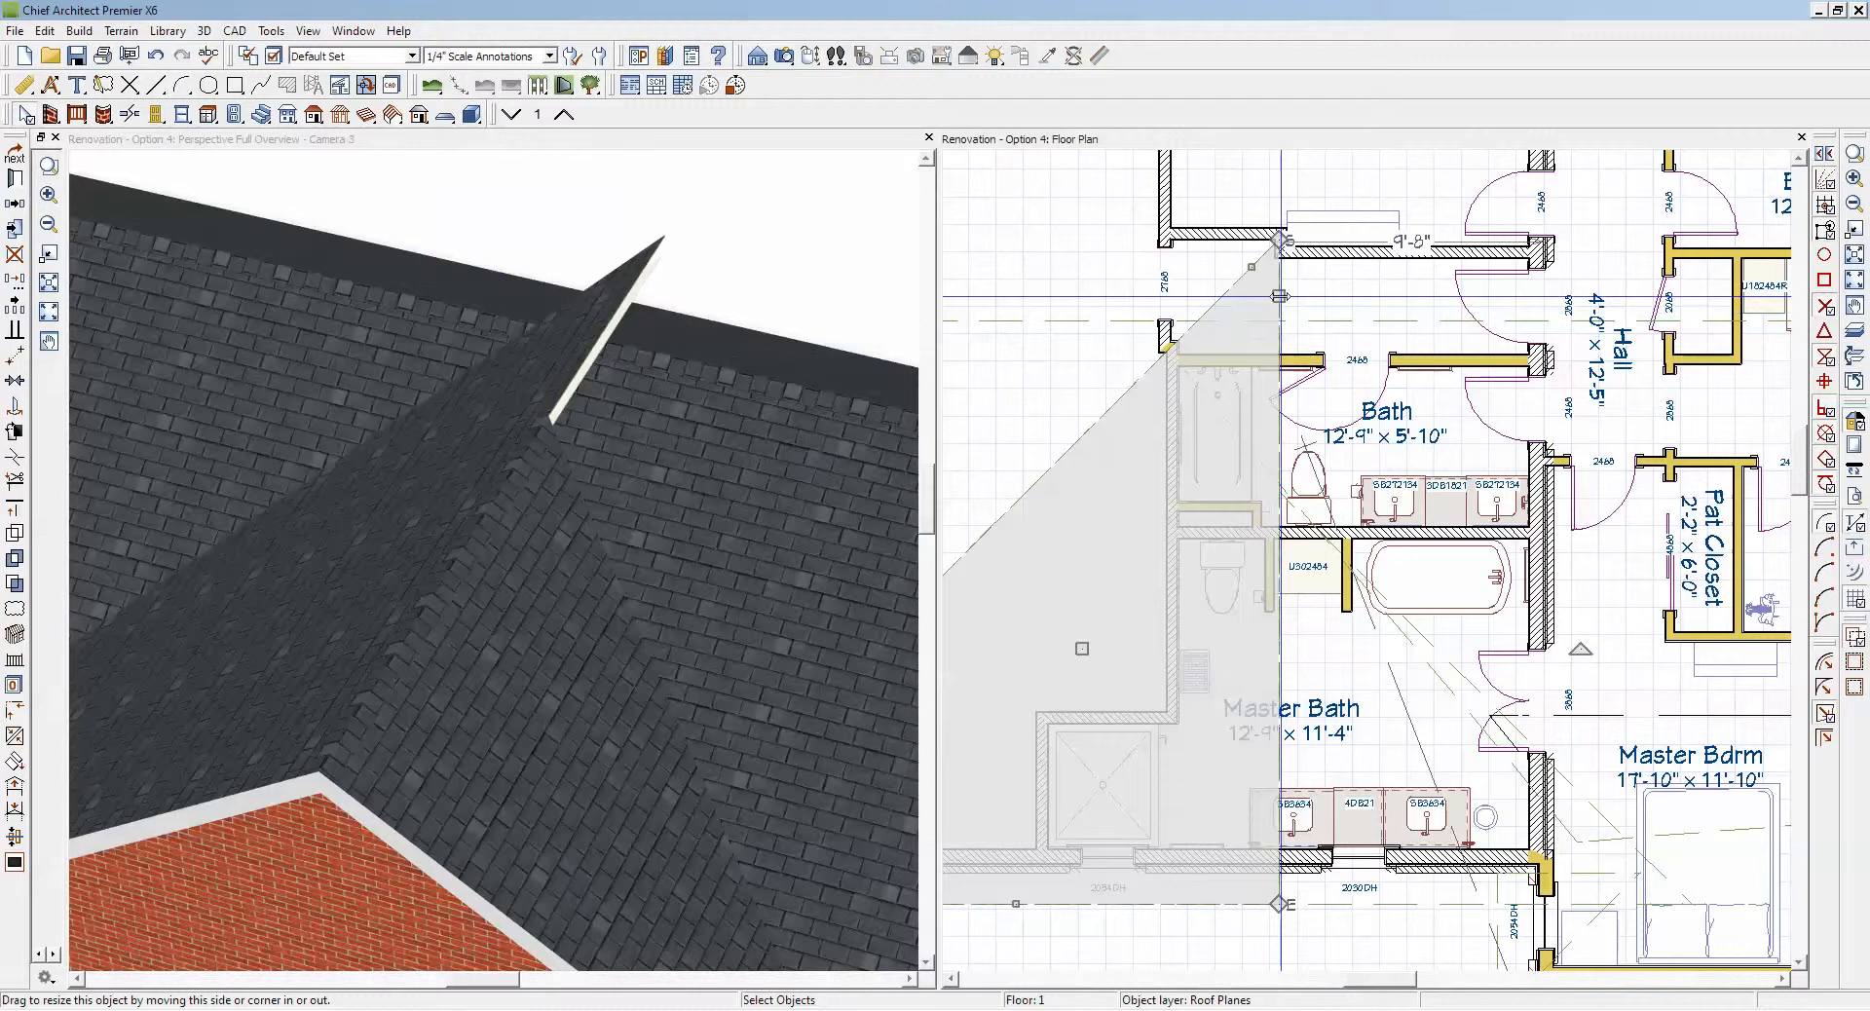
scroll(1278, 296, down, 3)
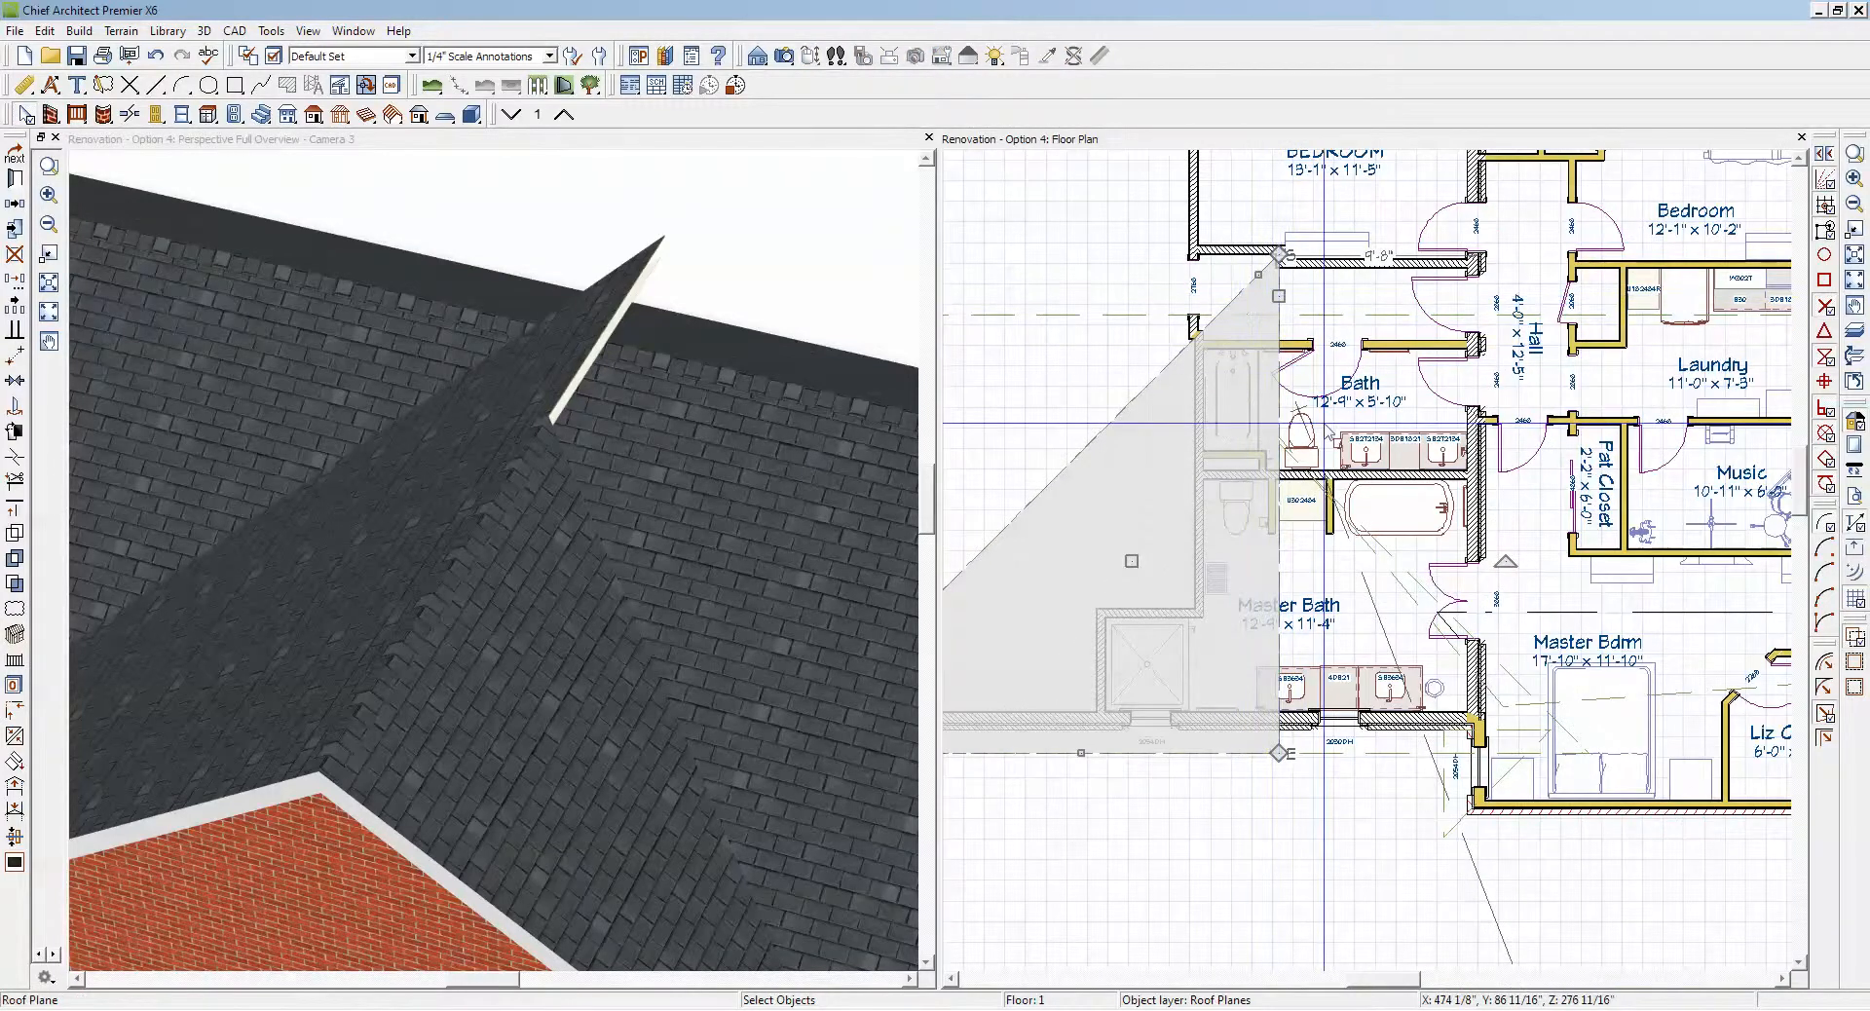
click(1404, 590)
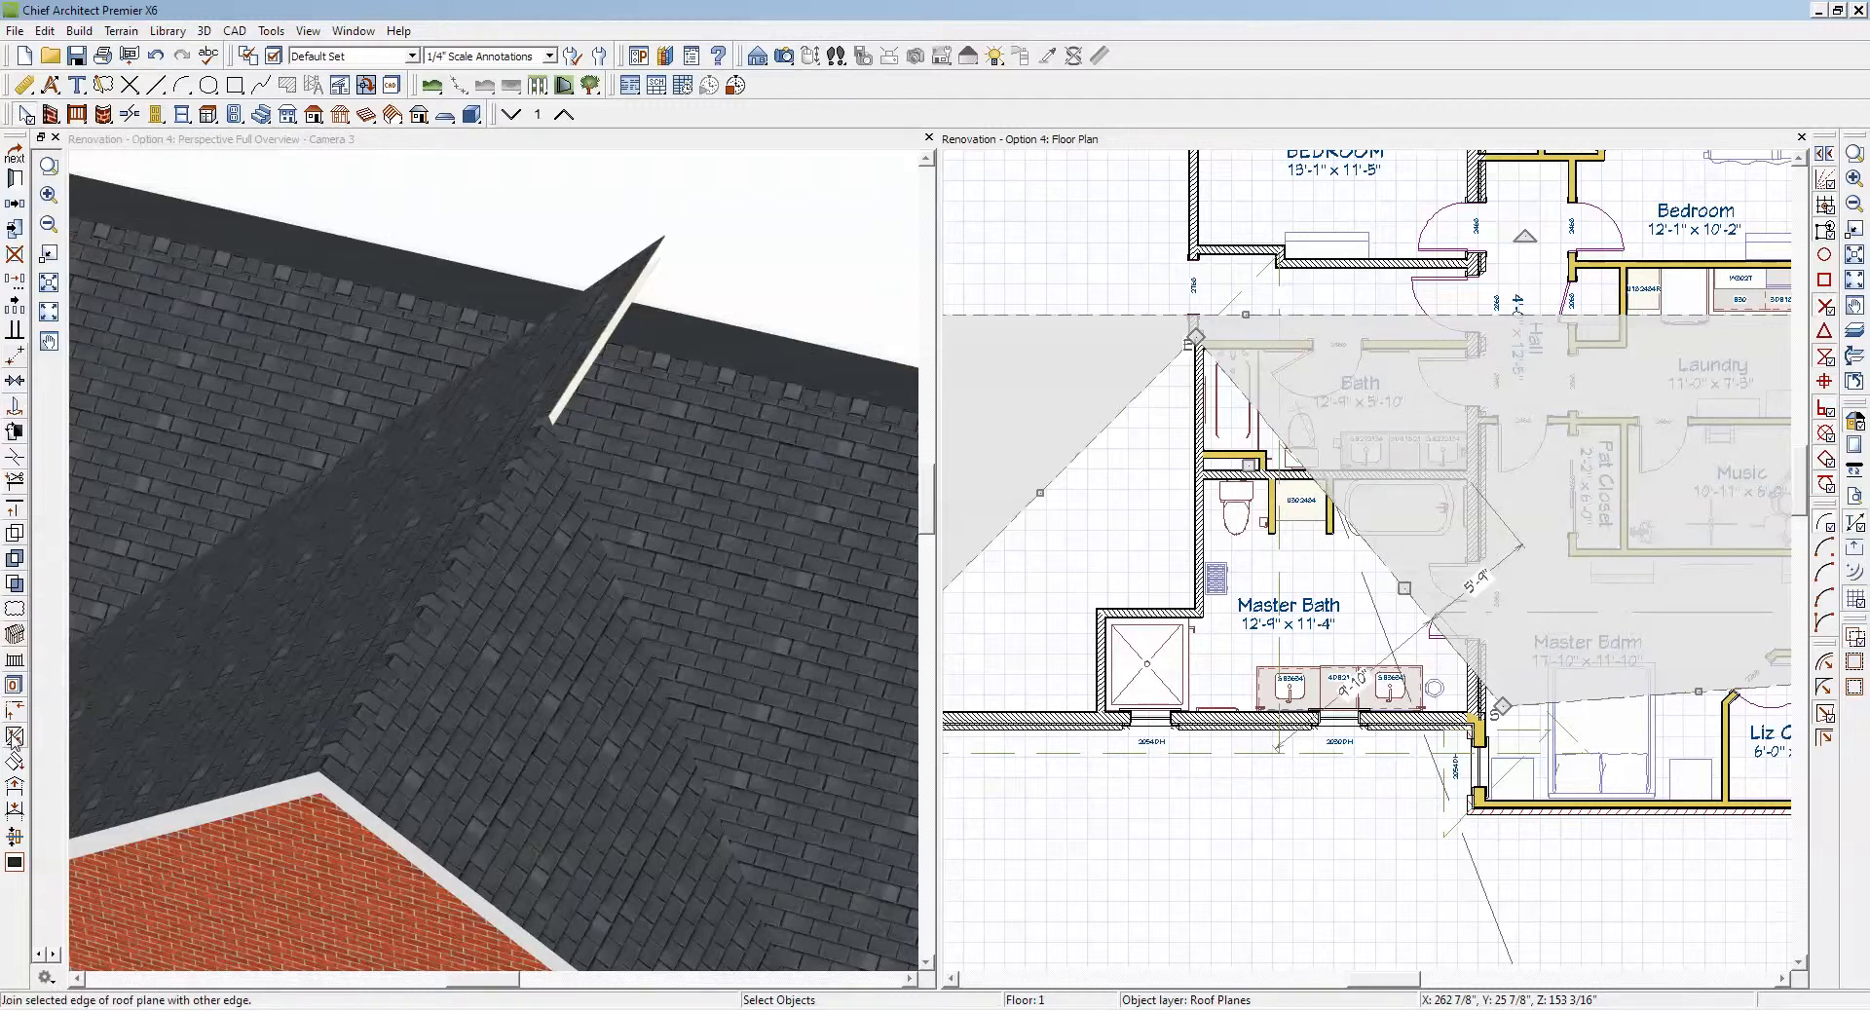
click(1404, 585)
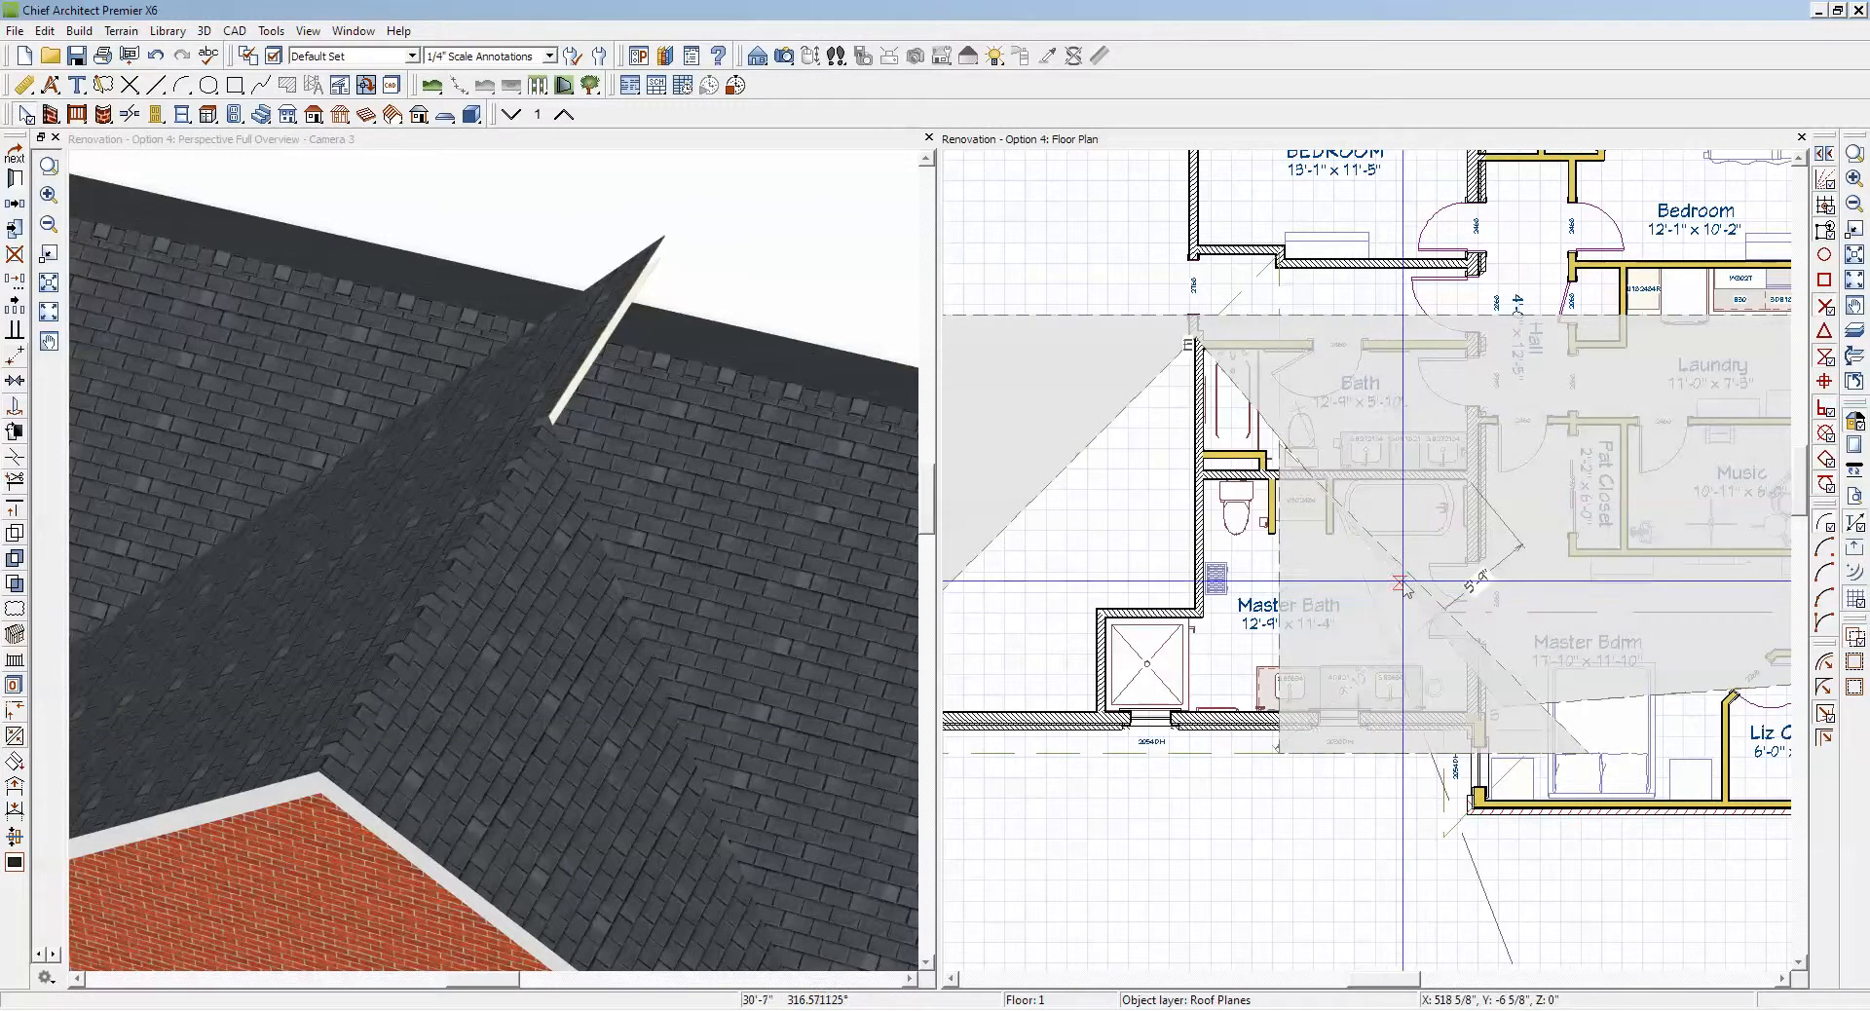
key(ctrl+z)
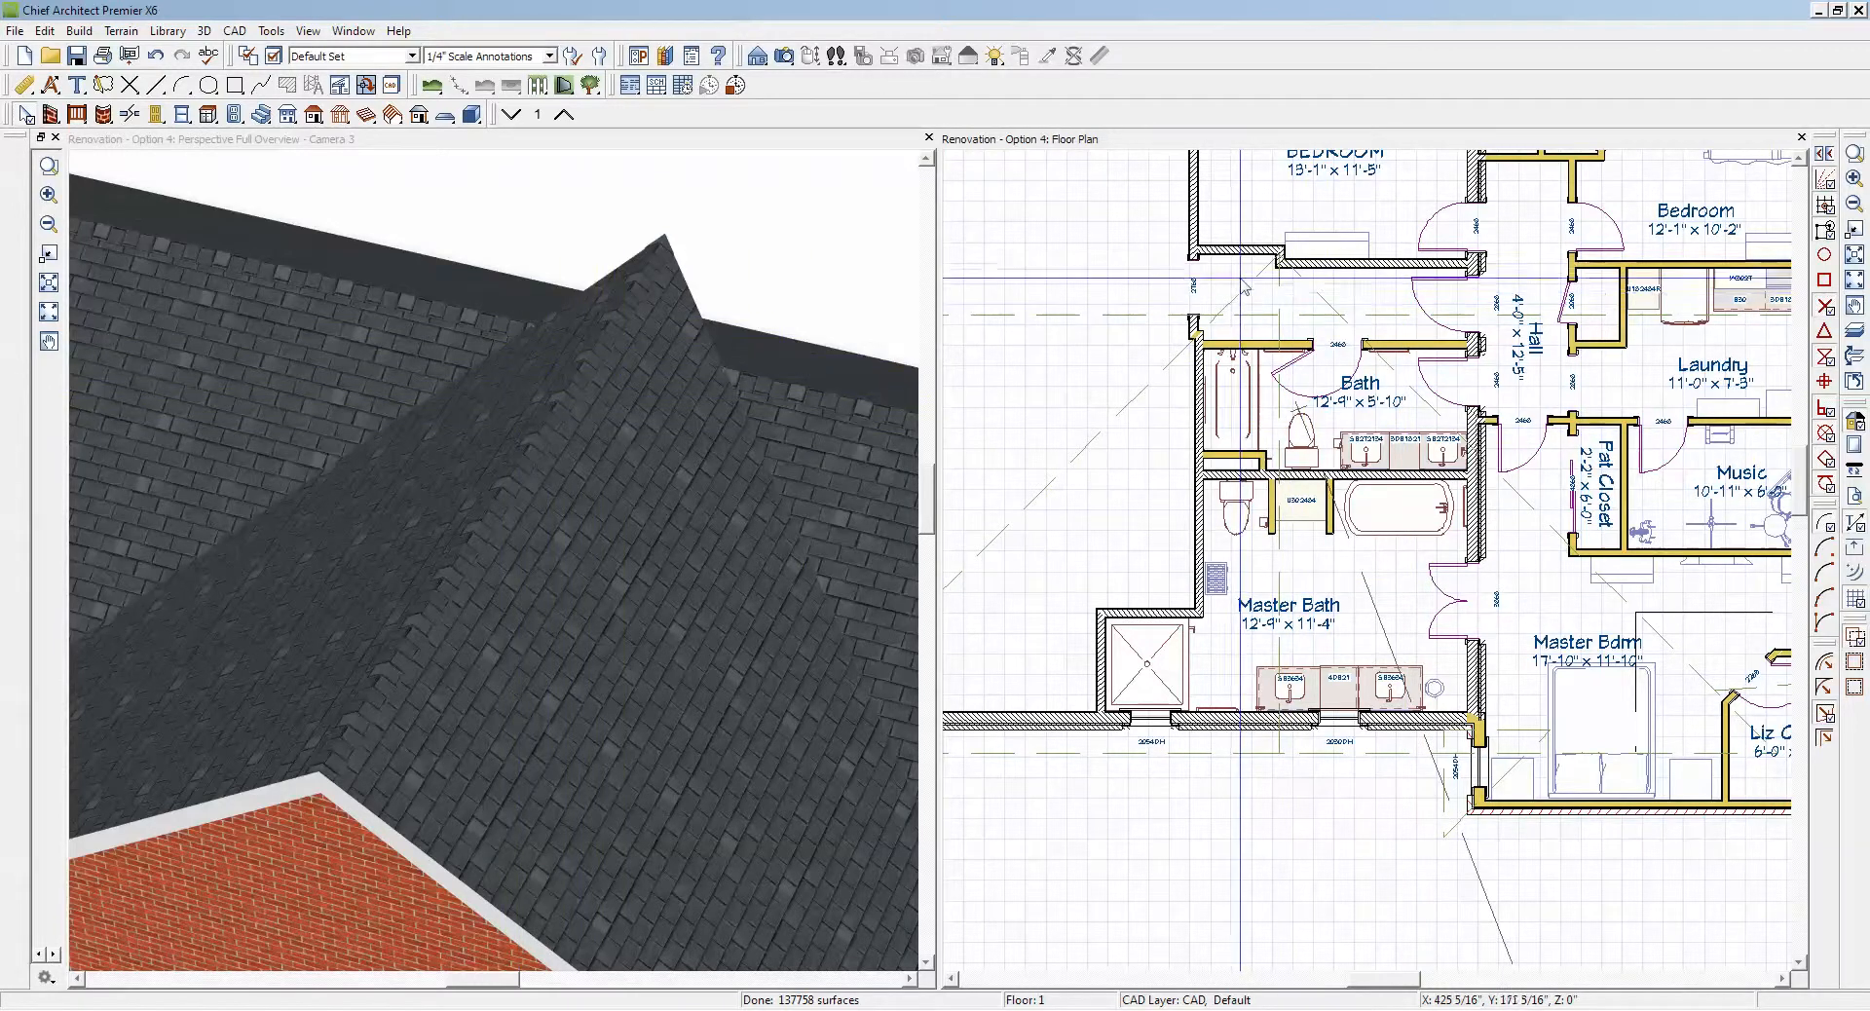
Step: Trim the tip of the gable plane facing away from the porch by moving its peak corner down along the gable ridge
click(602, 417)
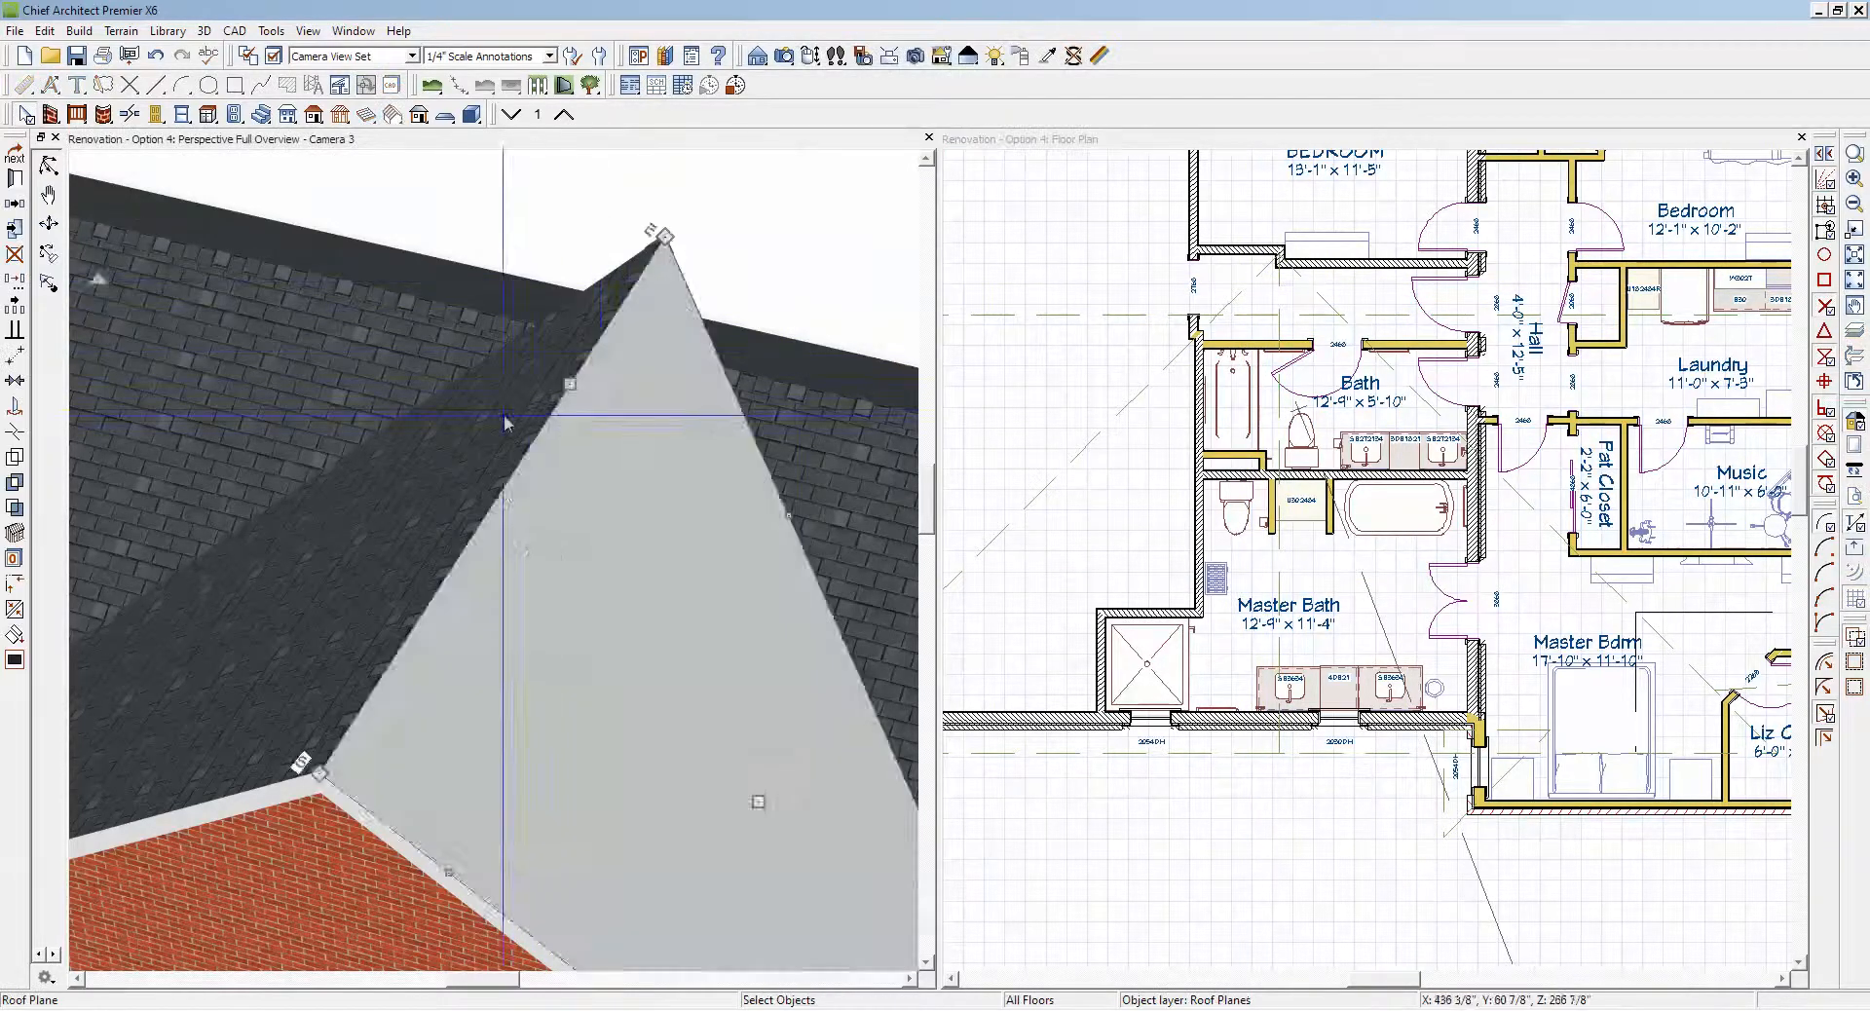
click(464, 428)
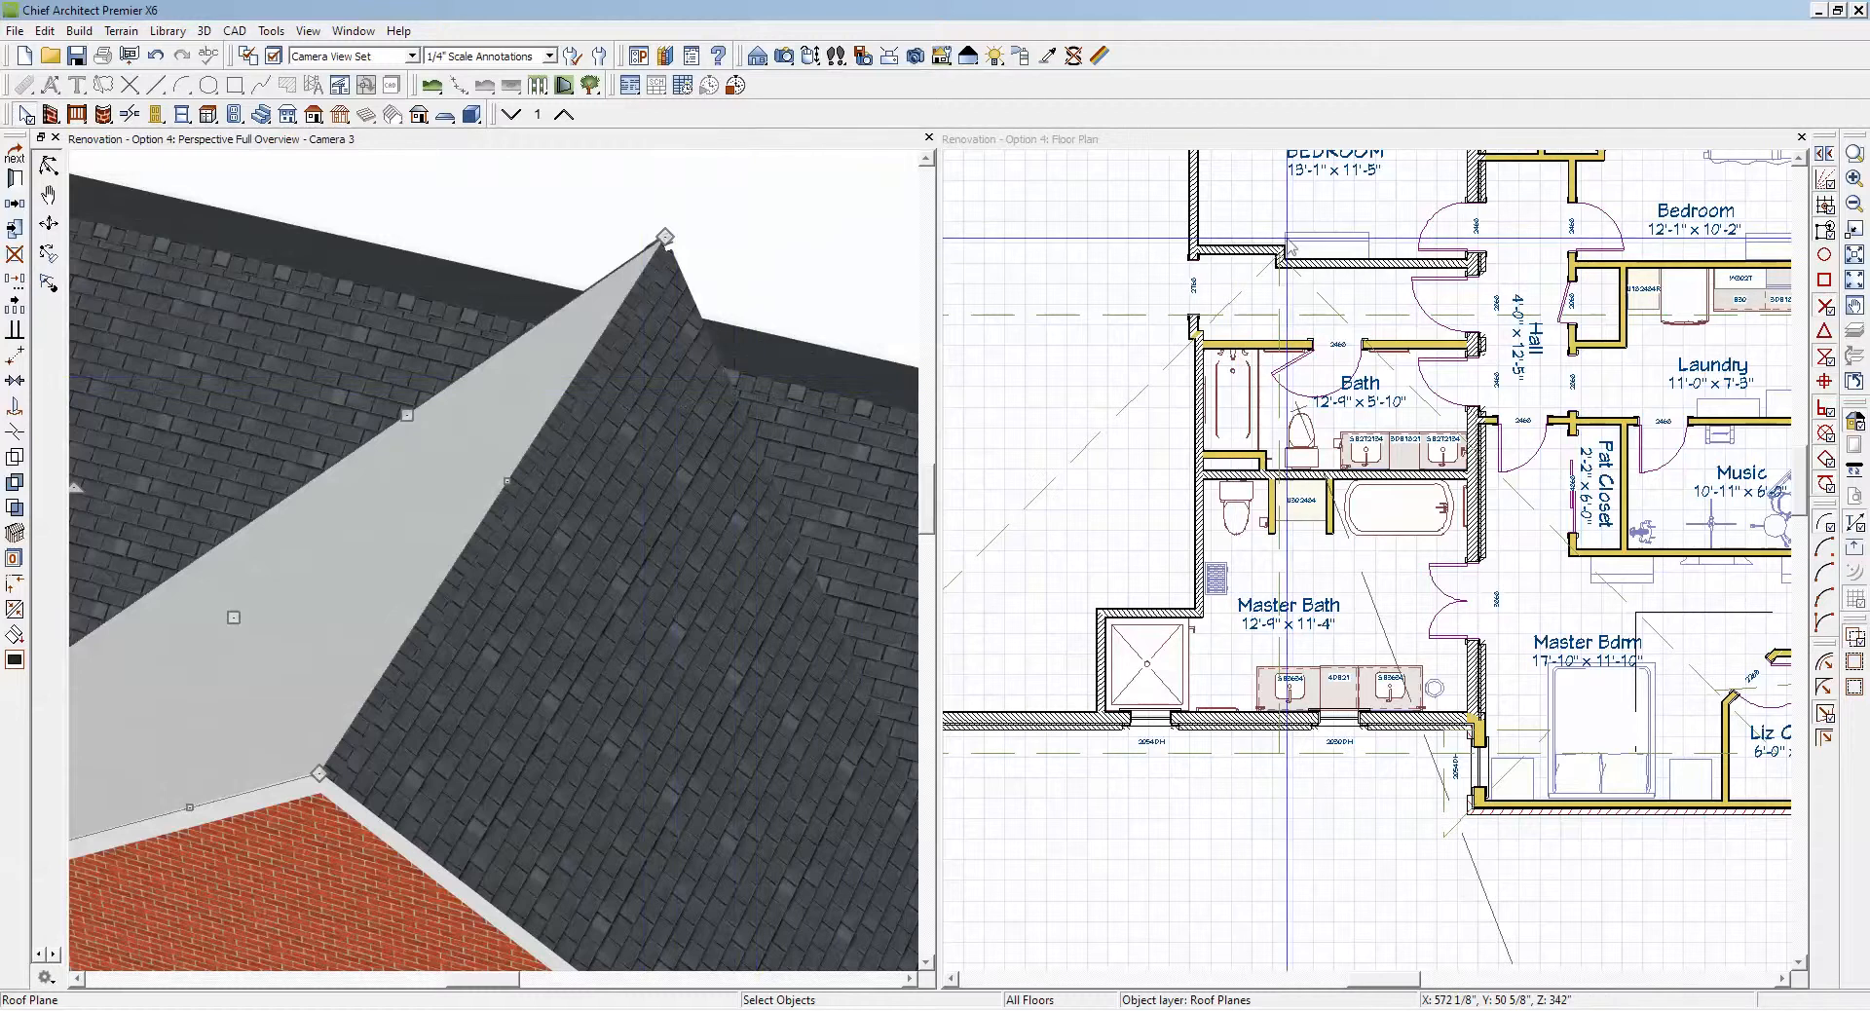
scroll(1268, 275, up, 4)
scroll(1268, 275, up, 2)
click(1268, 275)
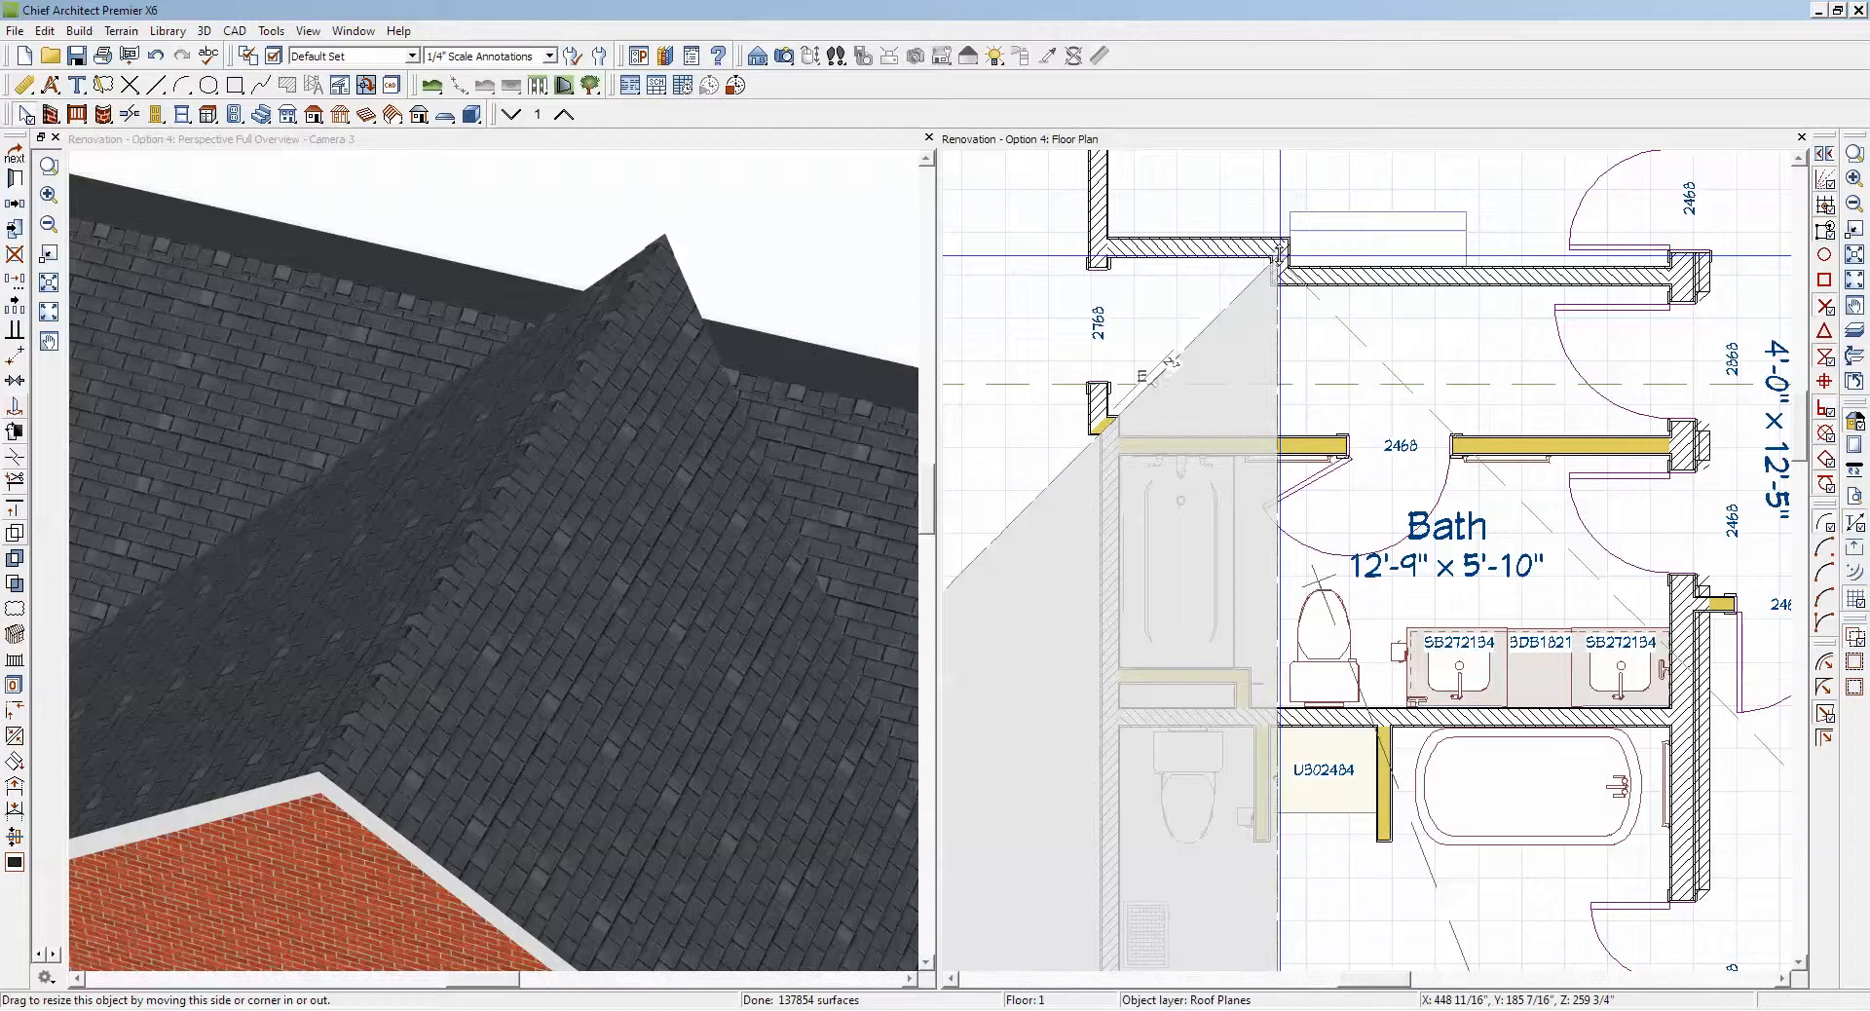
drag(1276, 255, 1276, 508)
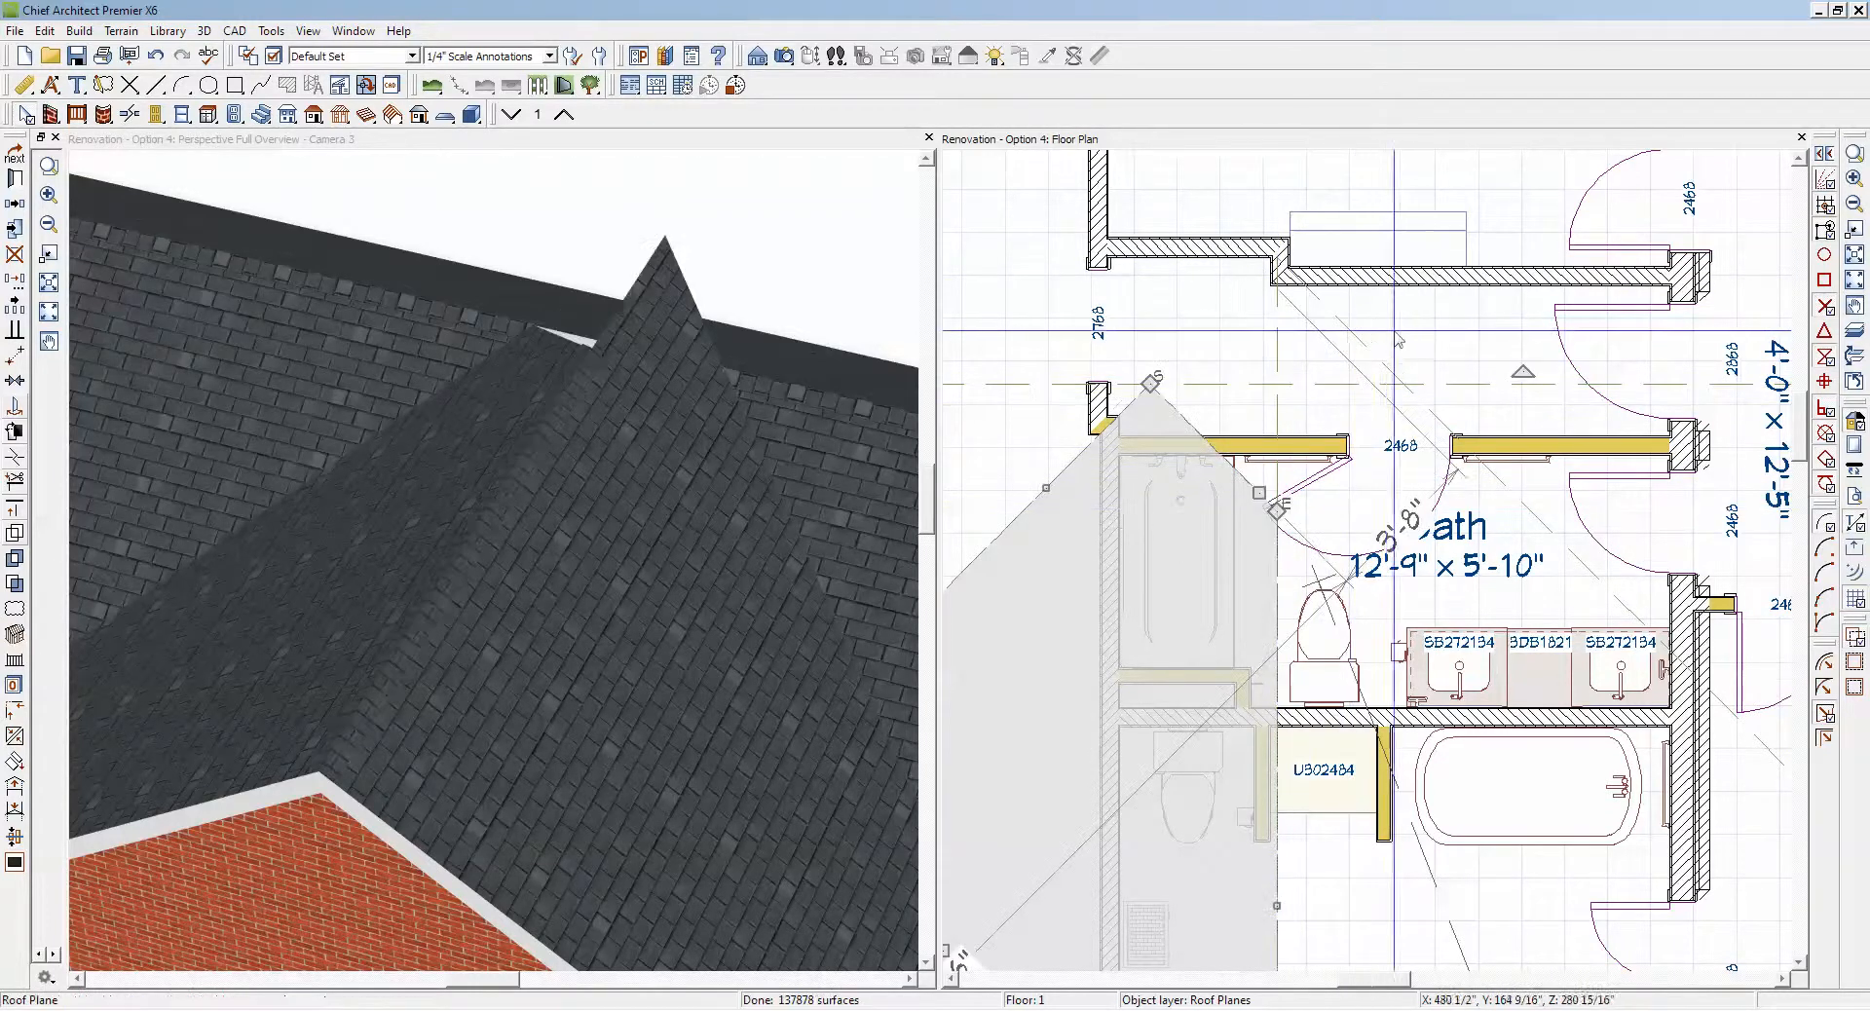
Step: Add a corner where the porch-side gable plane's valley edge crosses the main ridge, and move its peak corner down to match the trimmed plane
click(1361, 340)
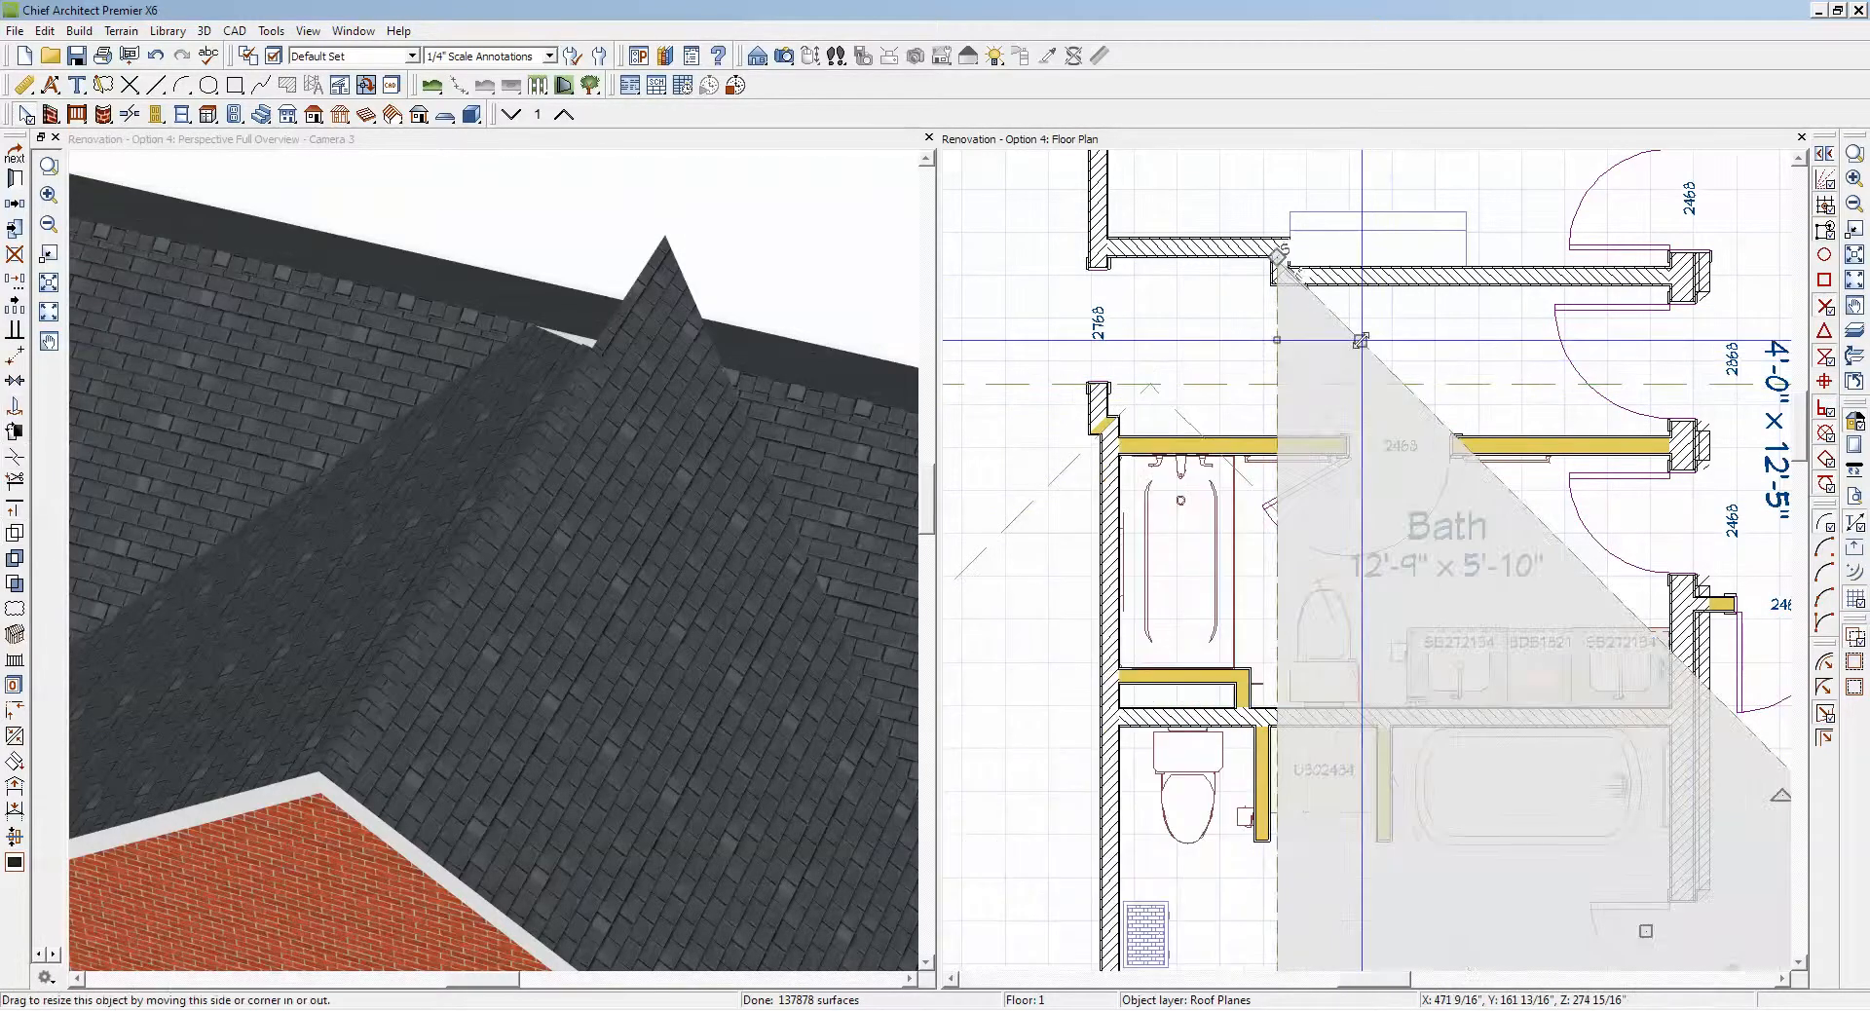
click(16, 458)
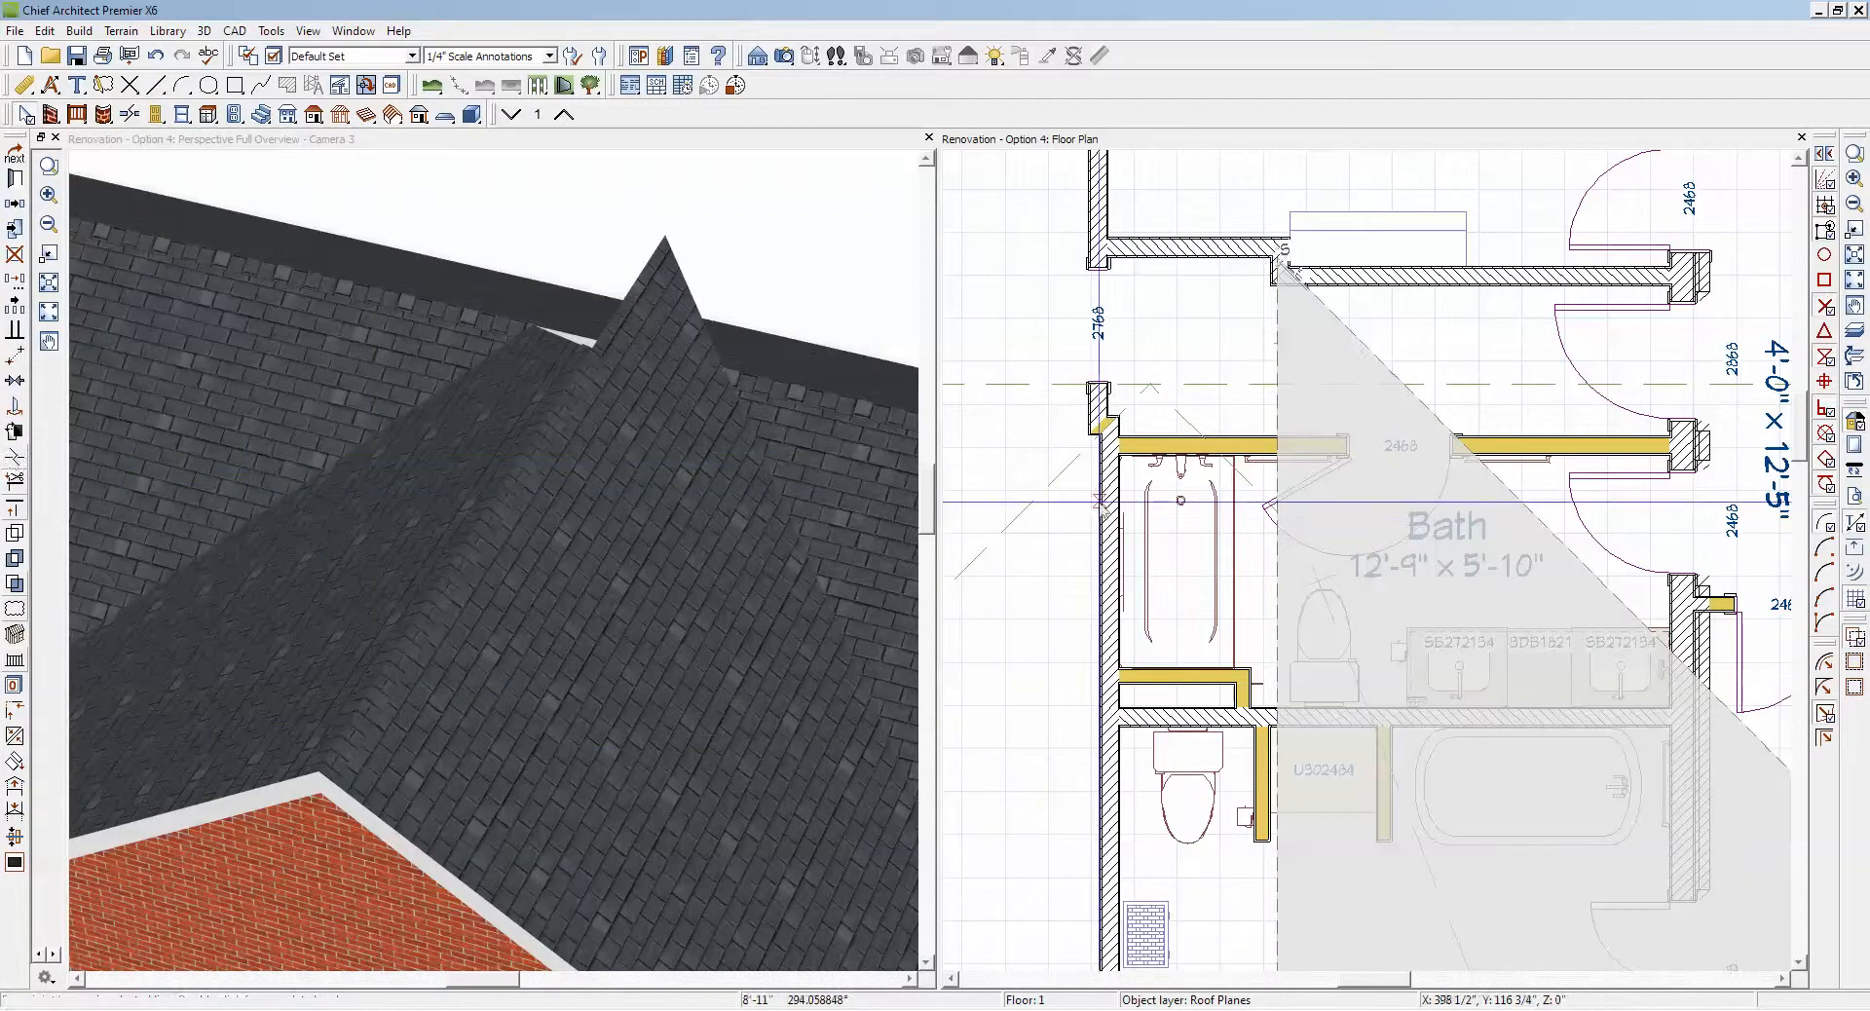
click(1410, 383)
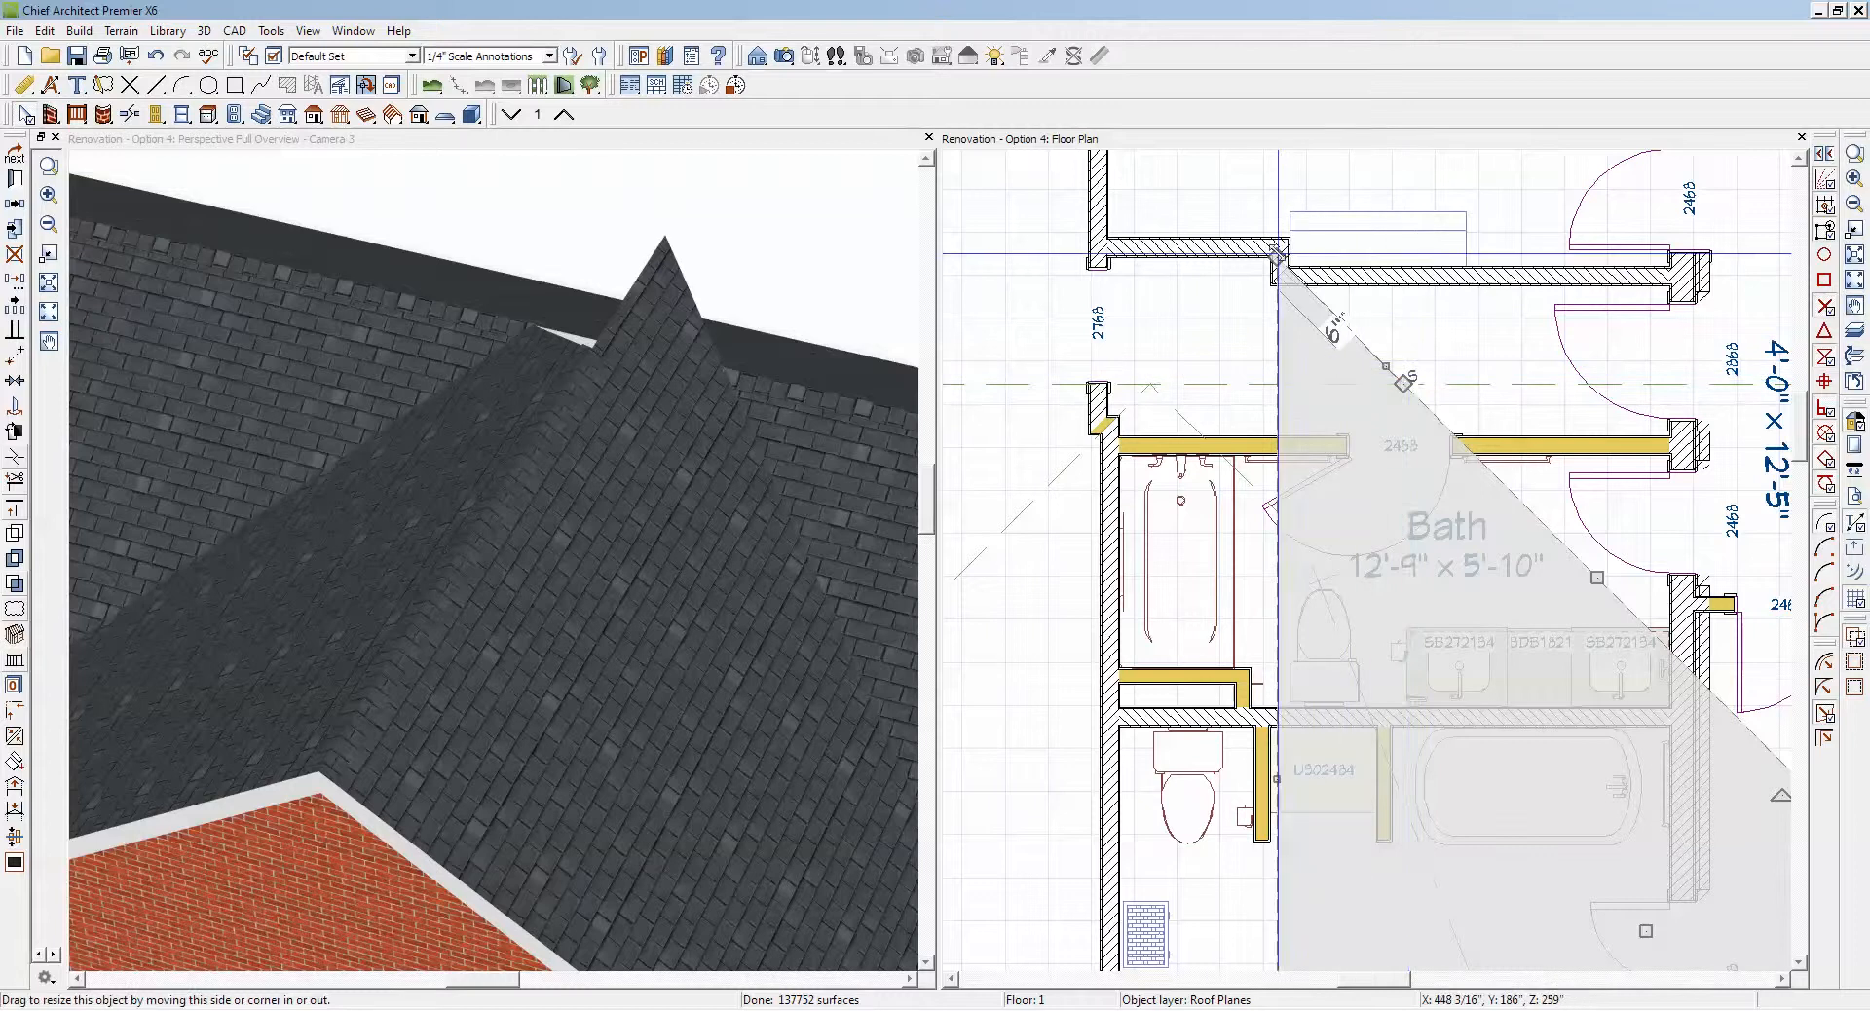
drag(1277, 303, 1278, 509)
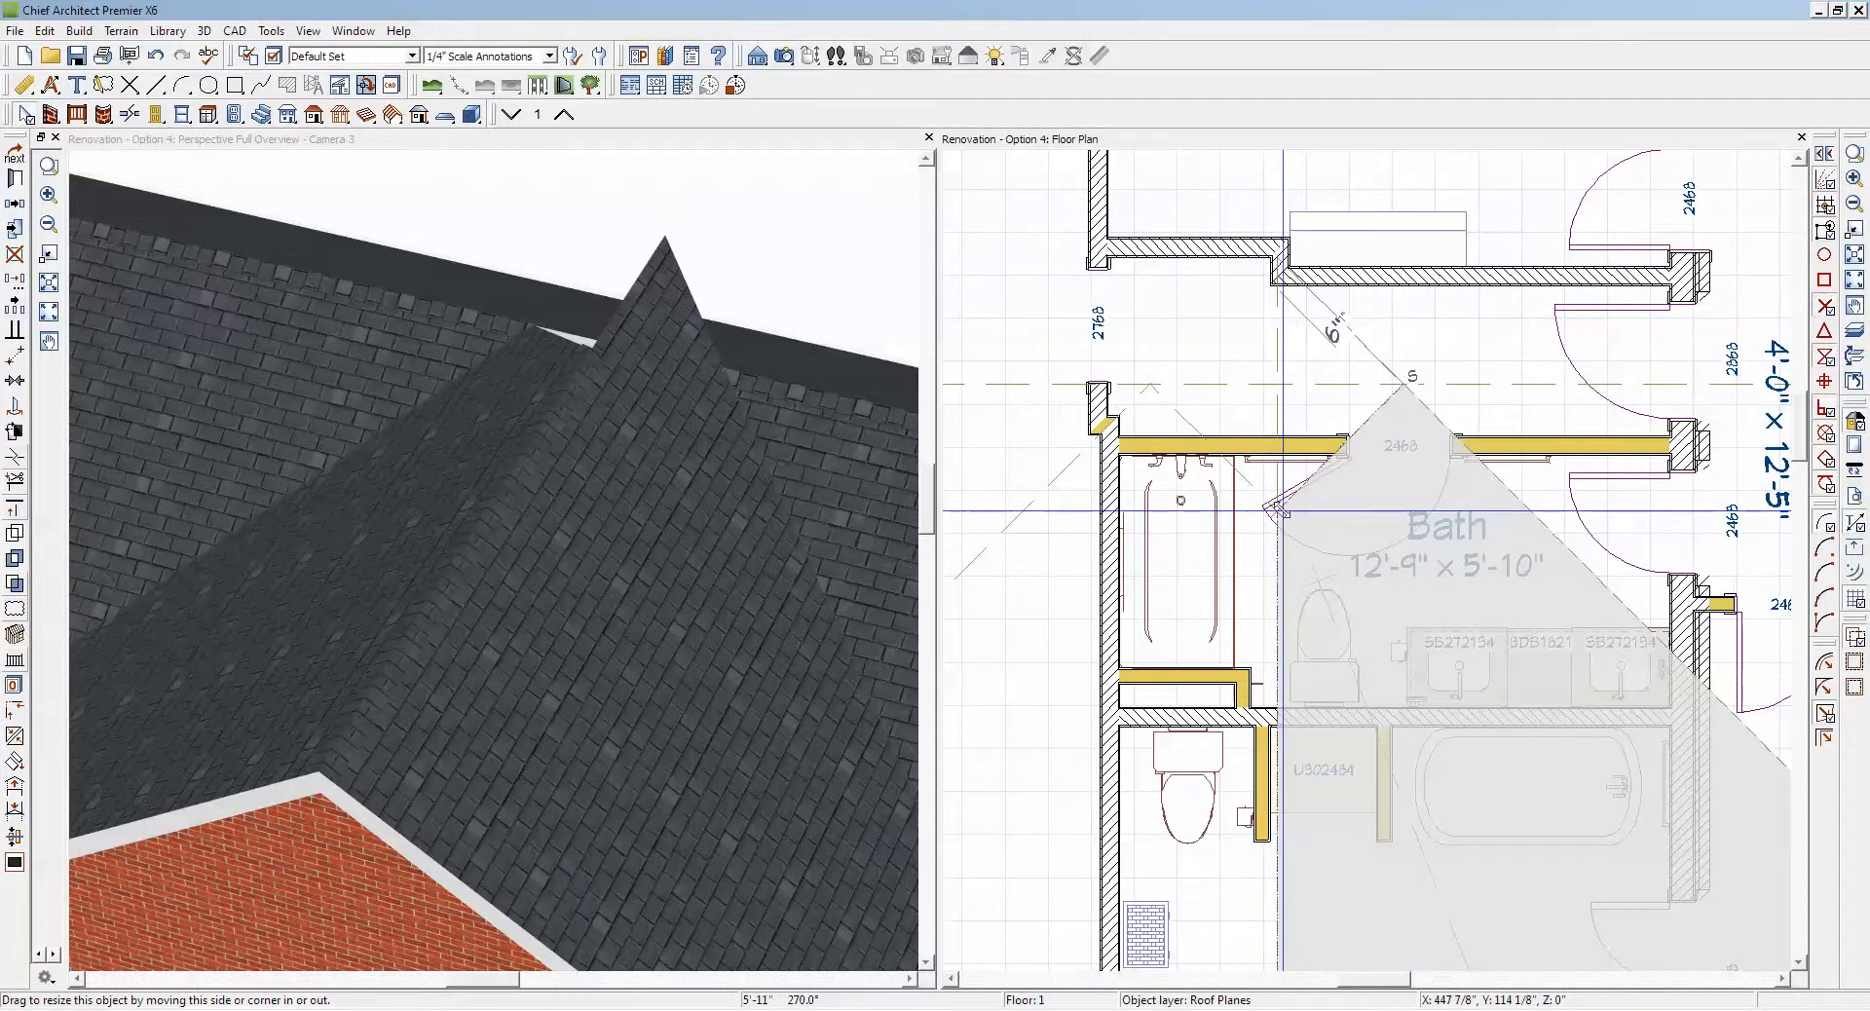
click(993, 453)
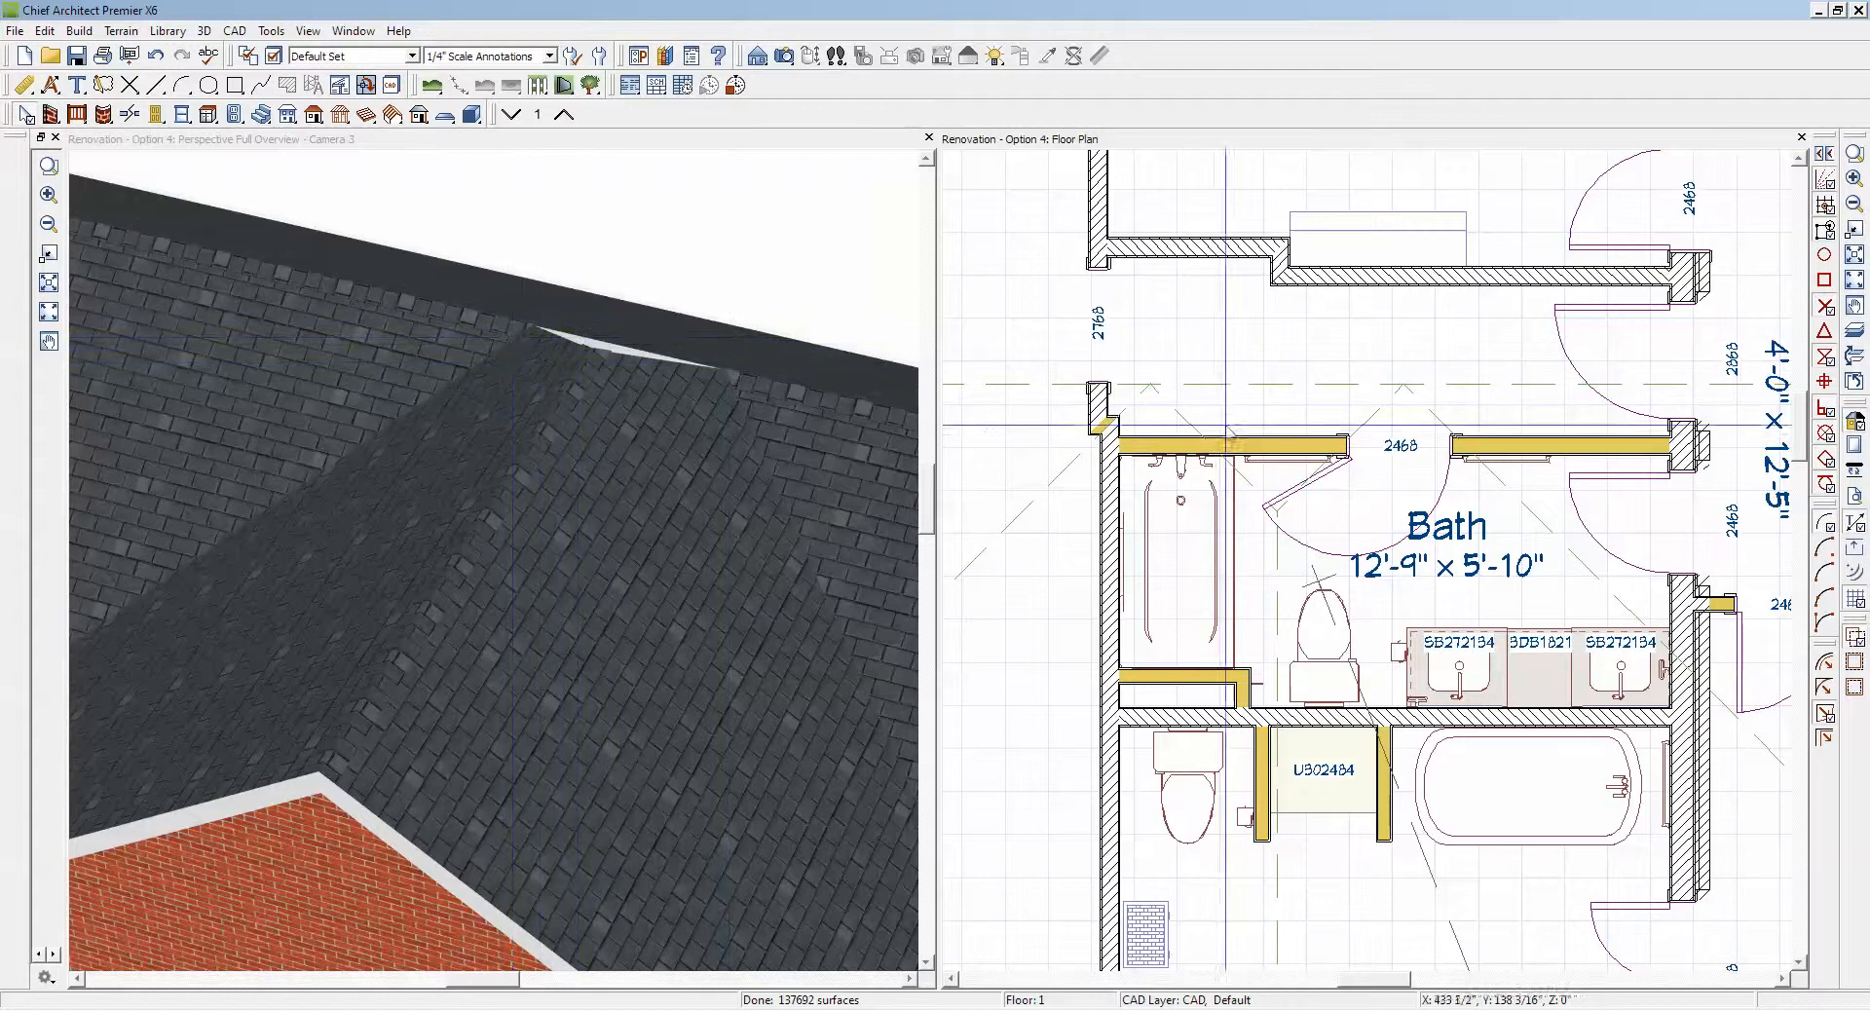
Step: Break the ridge edge of the opposite main roof plane at both valley intersections and at the gable ridge line between them
click(1262, 394)
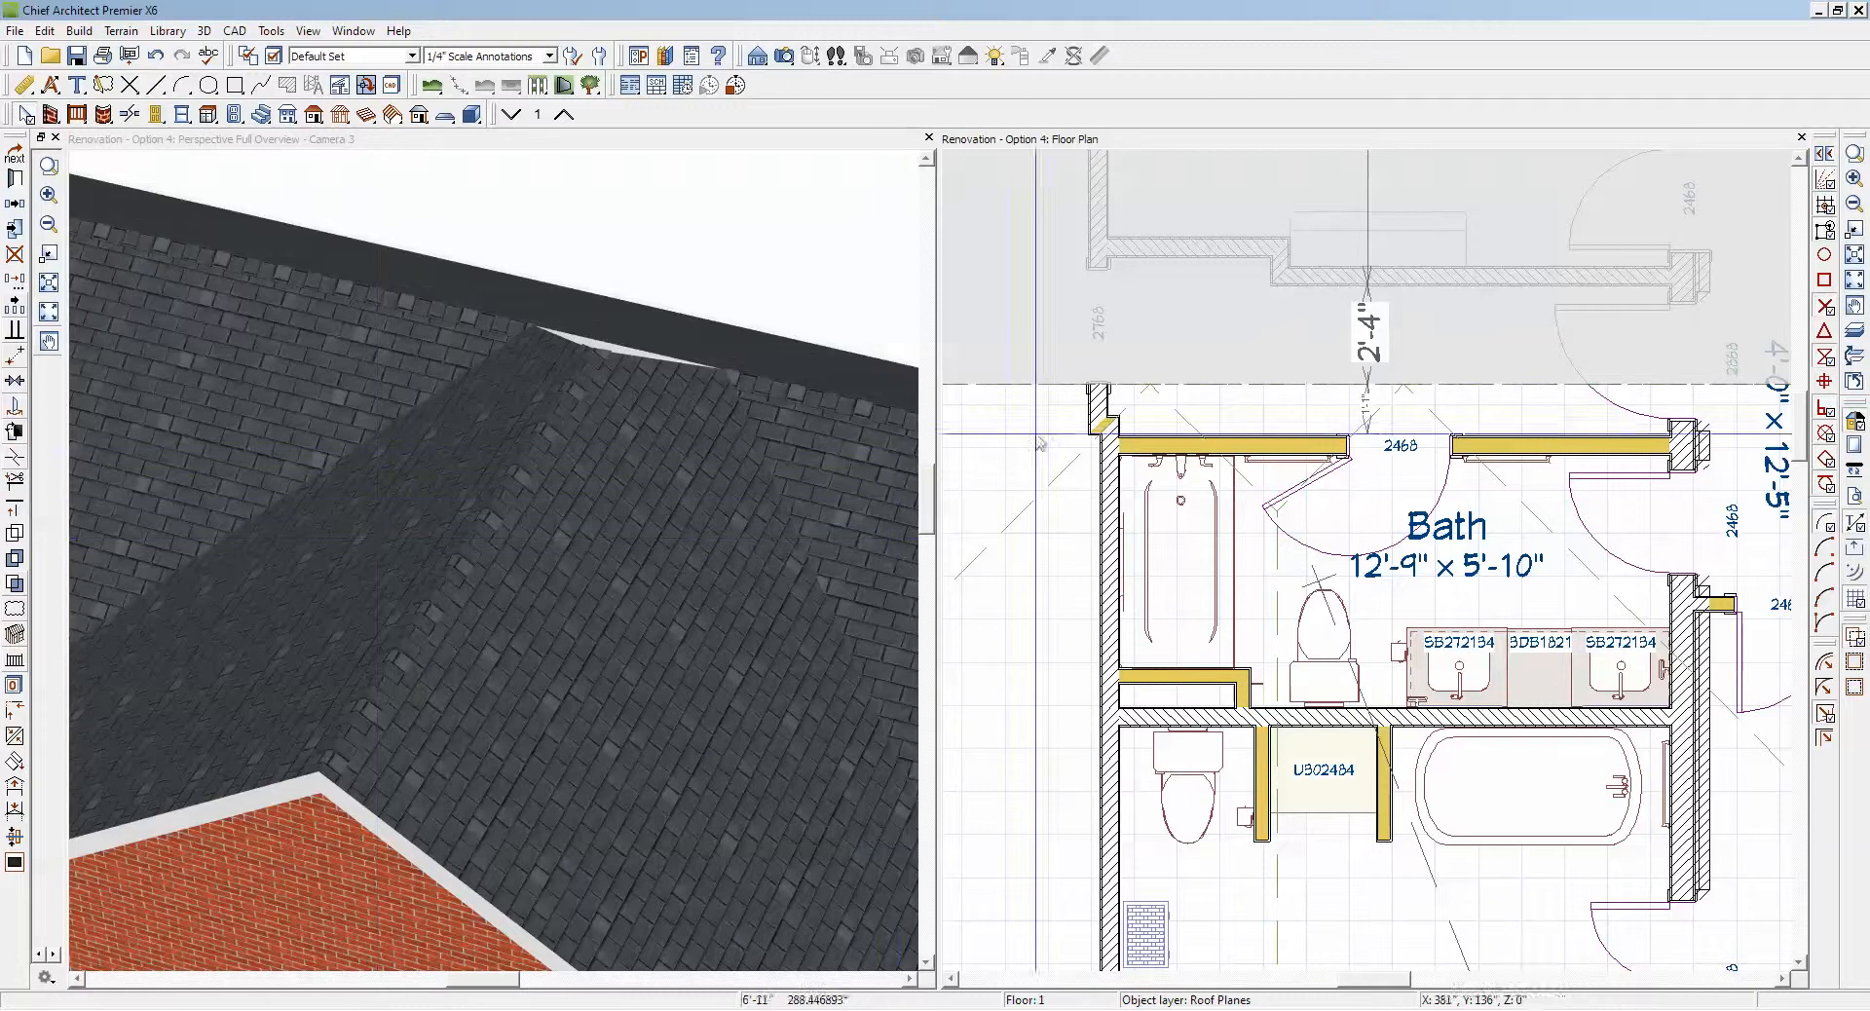
click(1156, 388)
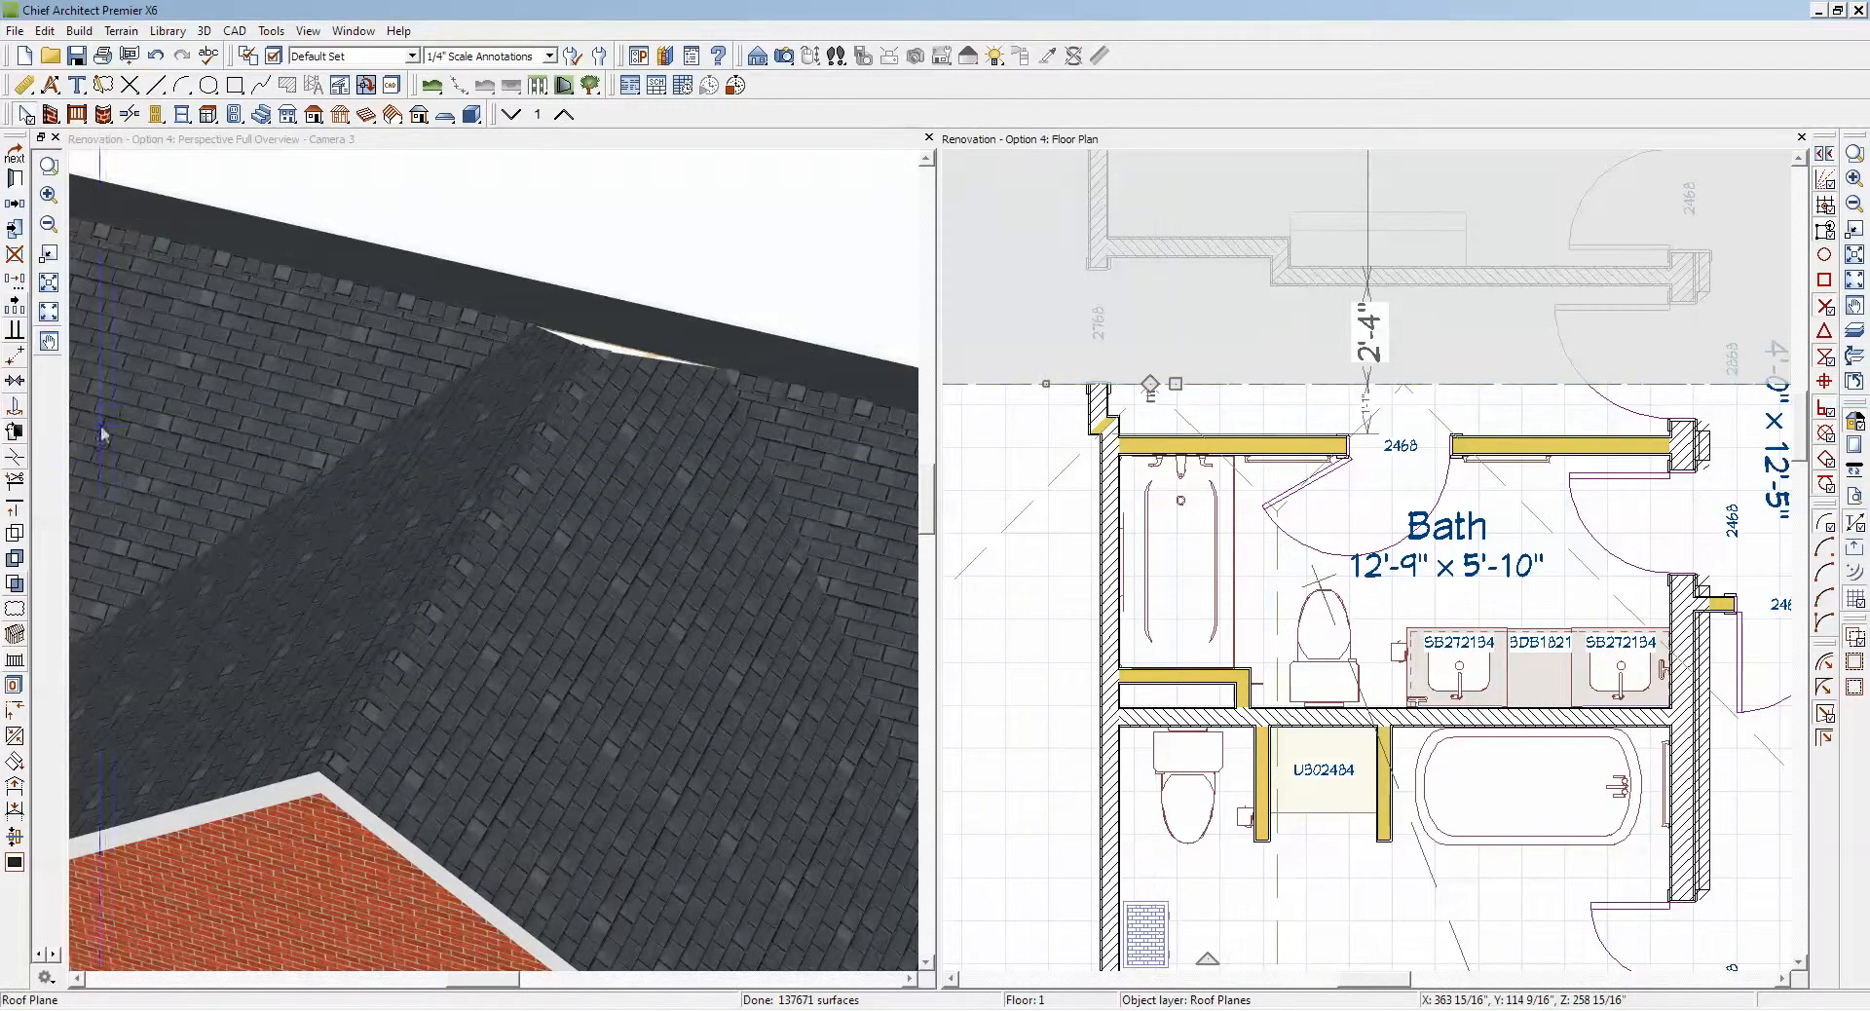
click(17, 460)
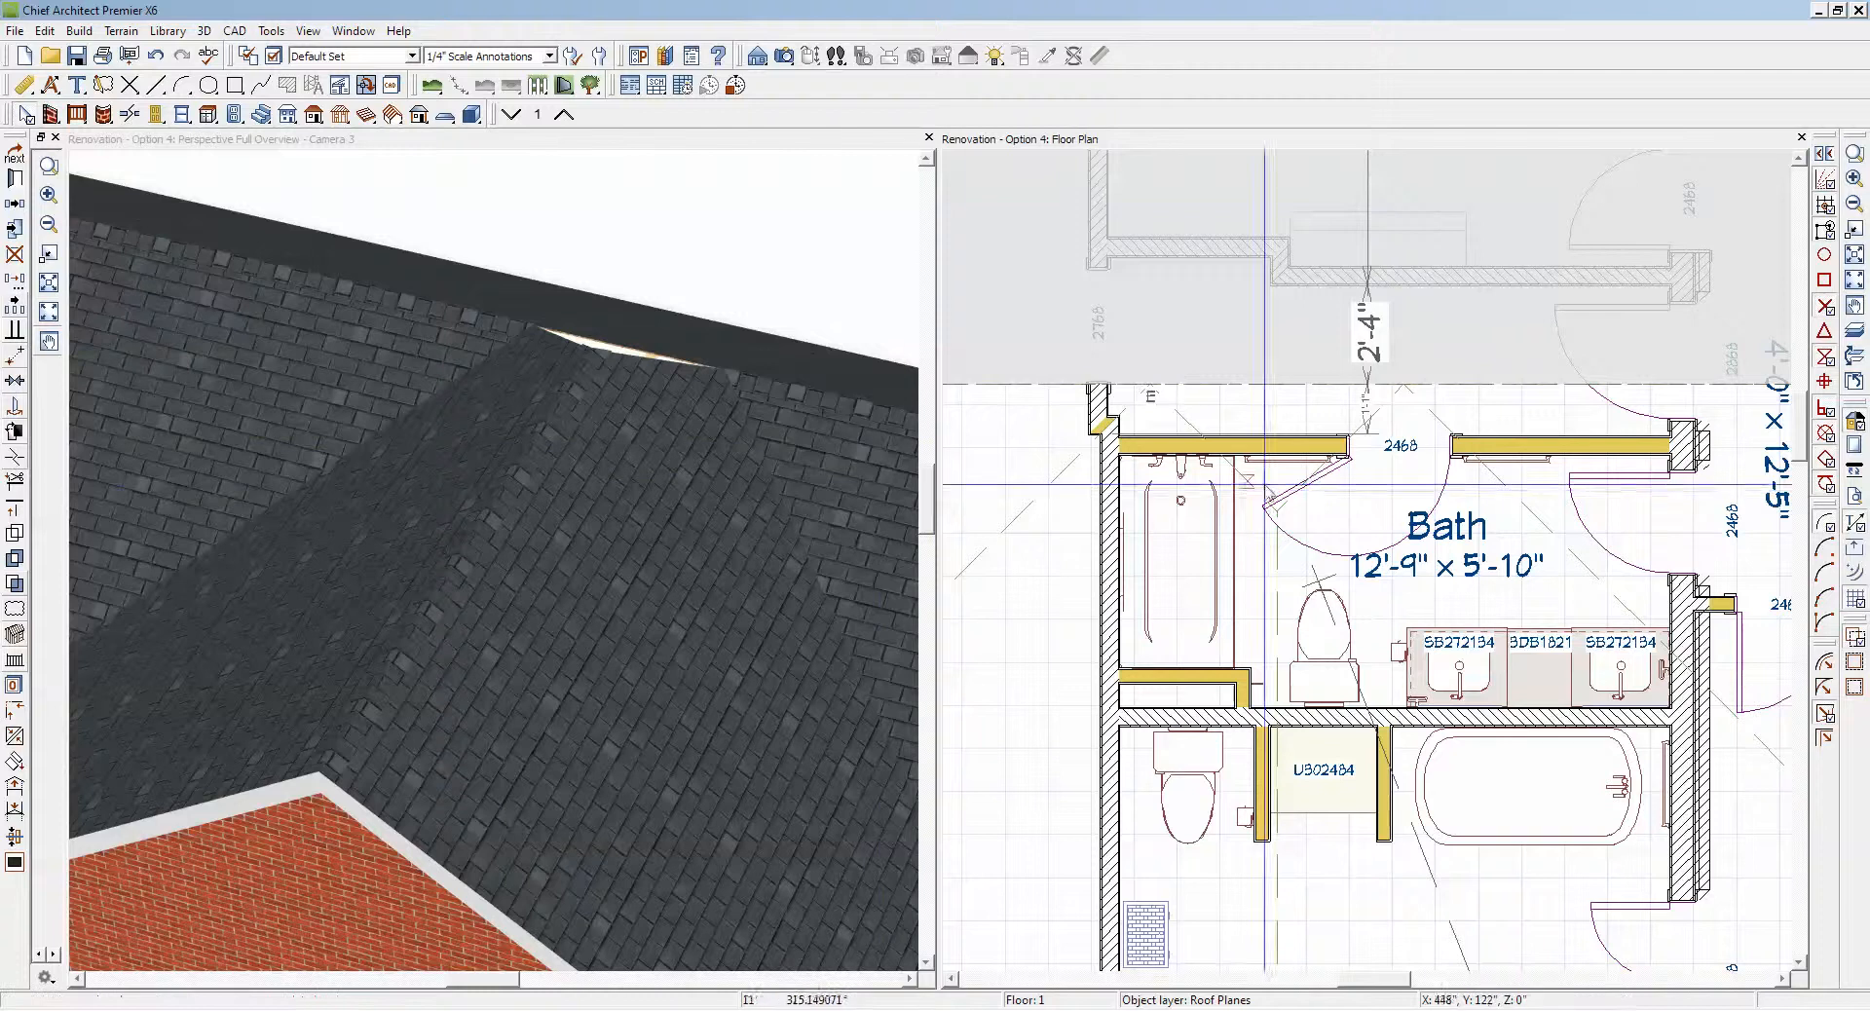
click(1401, 383)
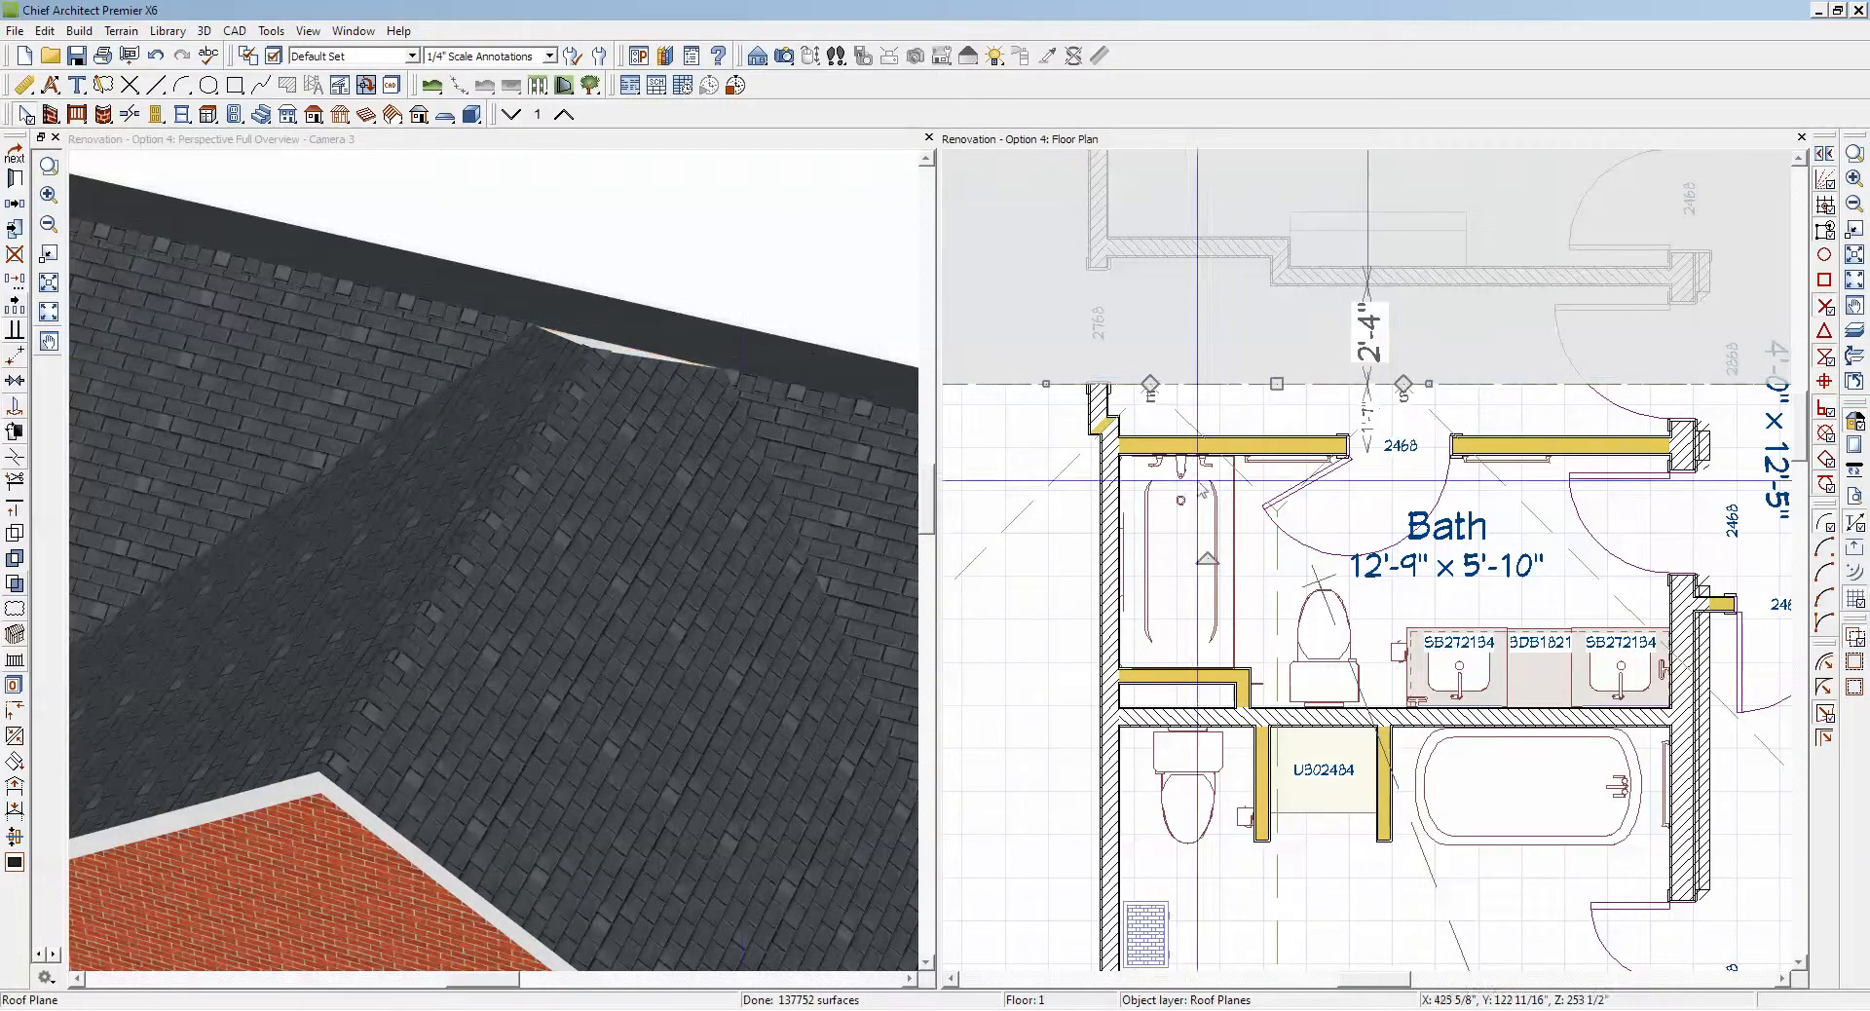
click(15, 455)
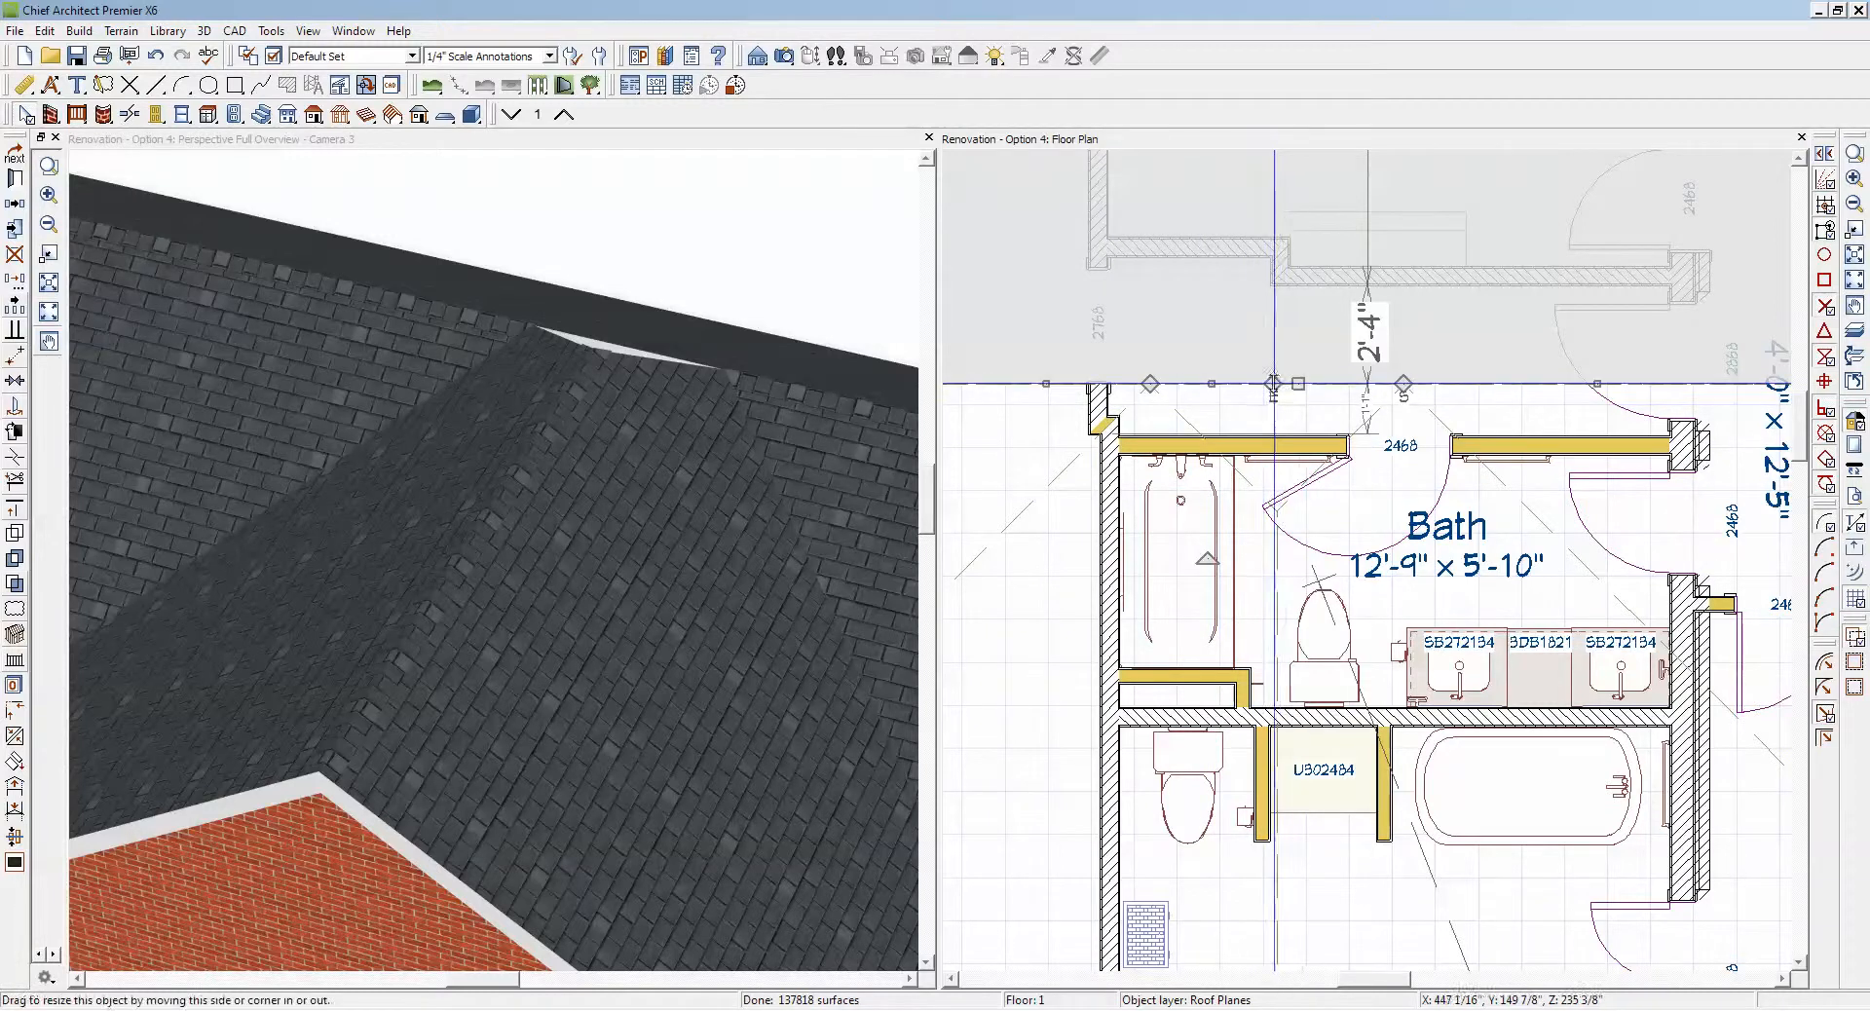
Step: Pull the middle ridge corner toward the gable ridge and align its two new edges with the trimmed edges of the gable planes
drag(1273, 383, 1269, 469)
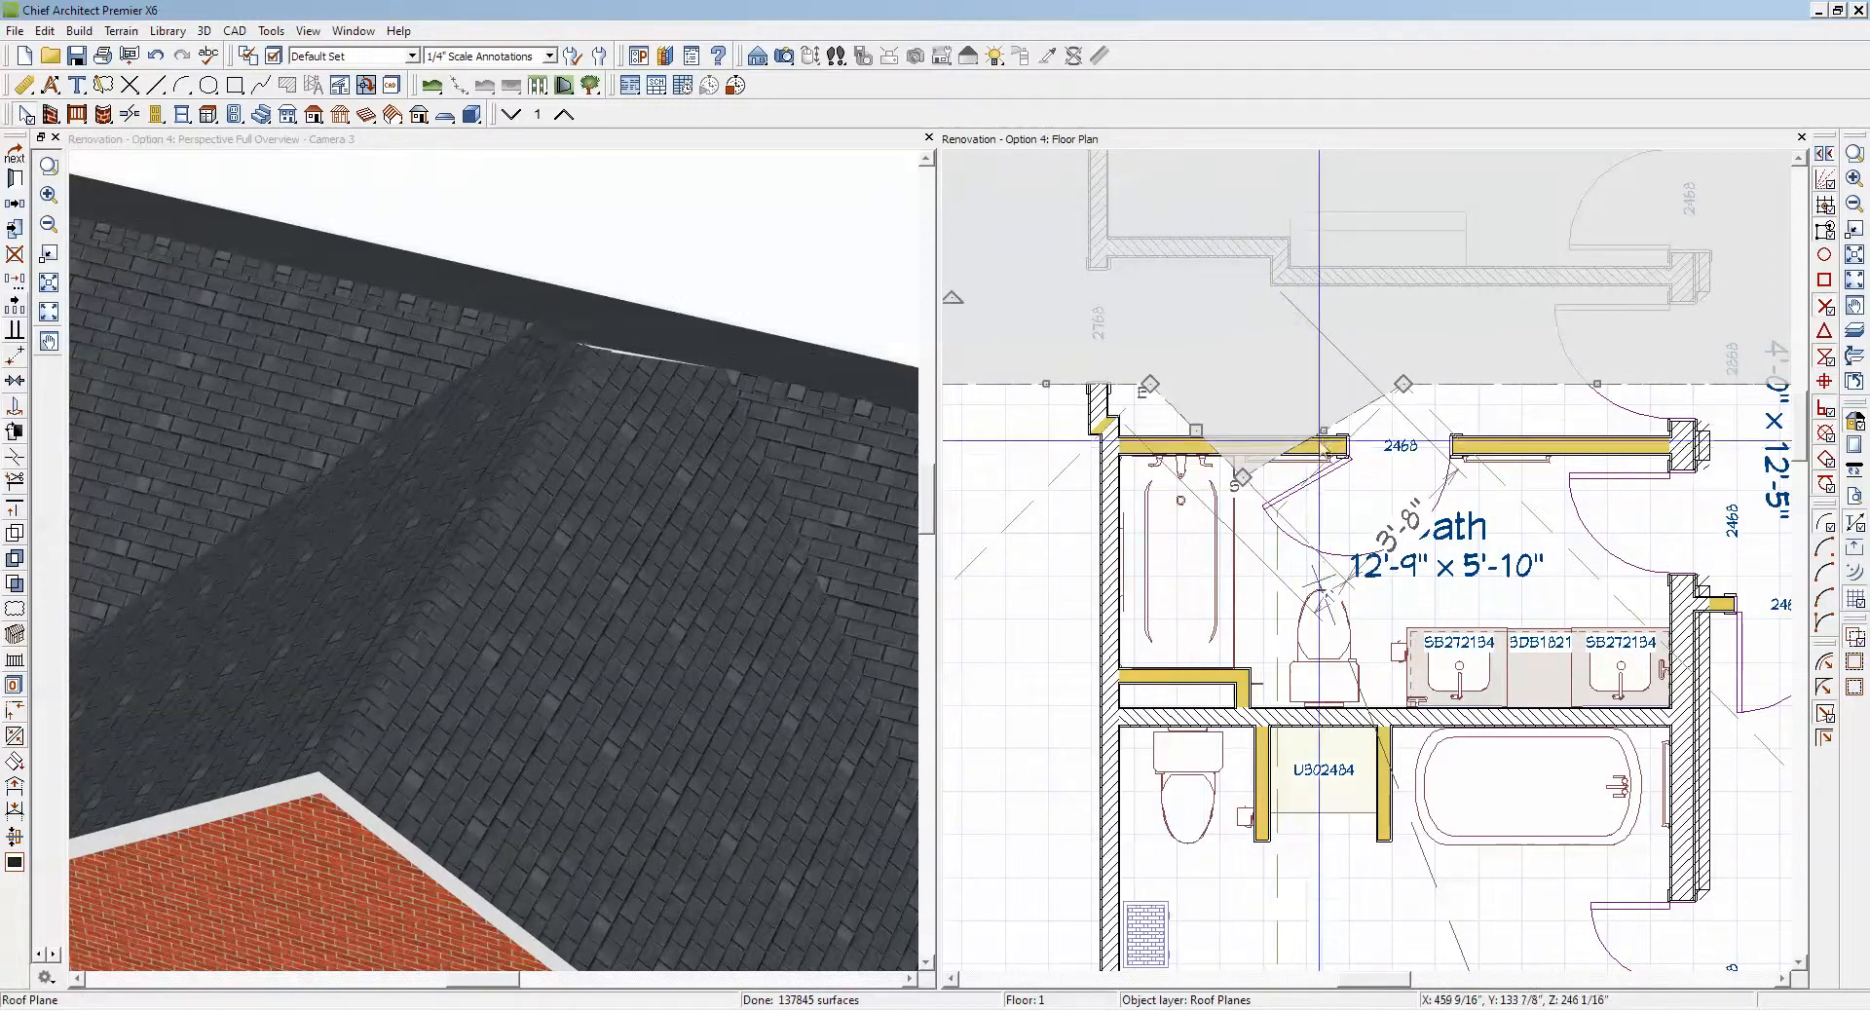
click(1321, 429)
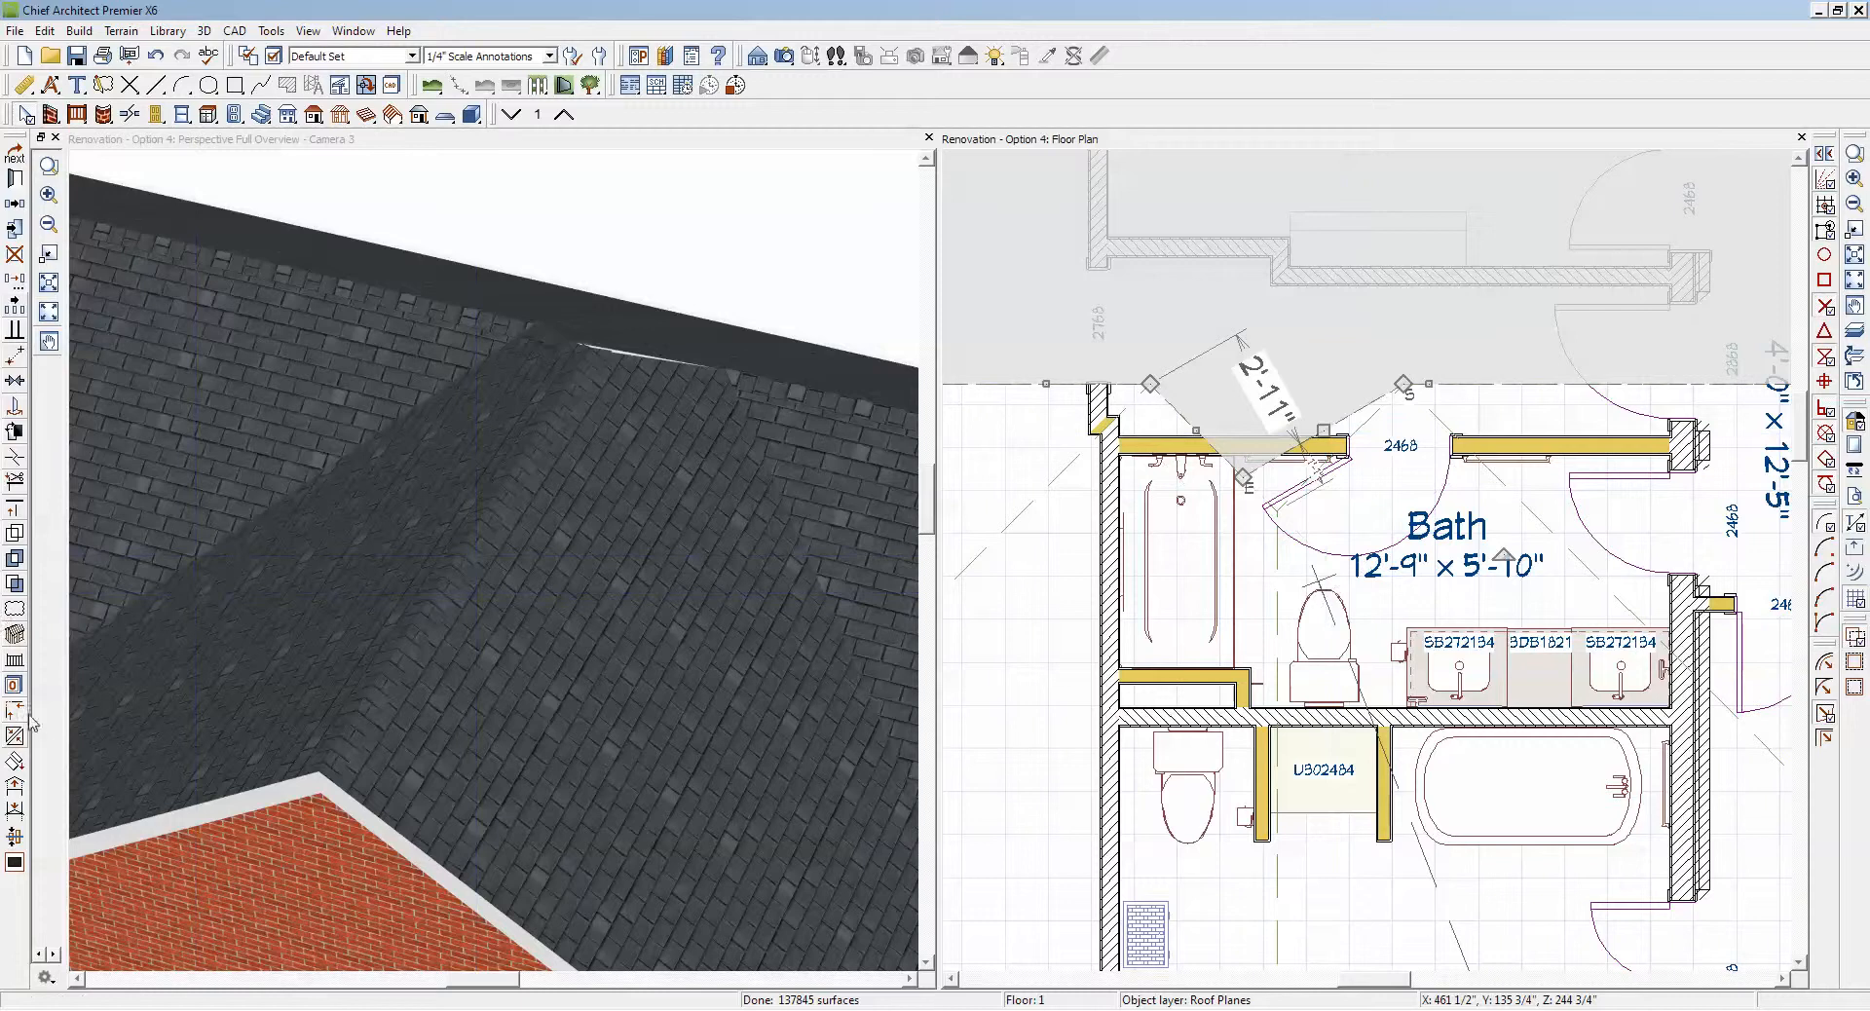
drag(1318, 465, 1343, 448)
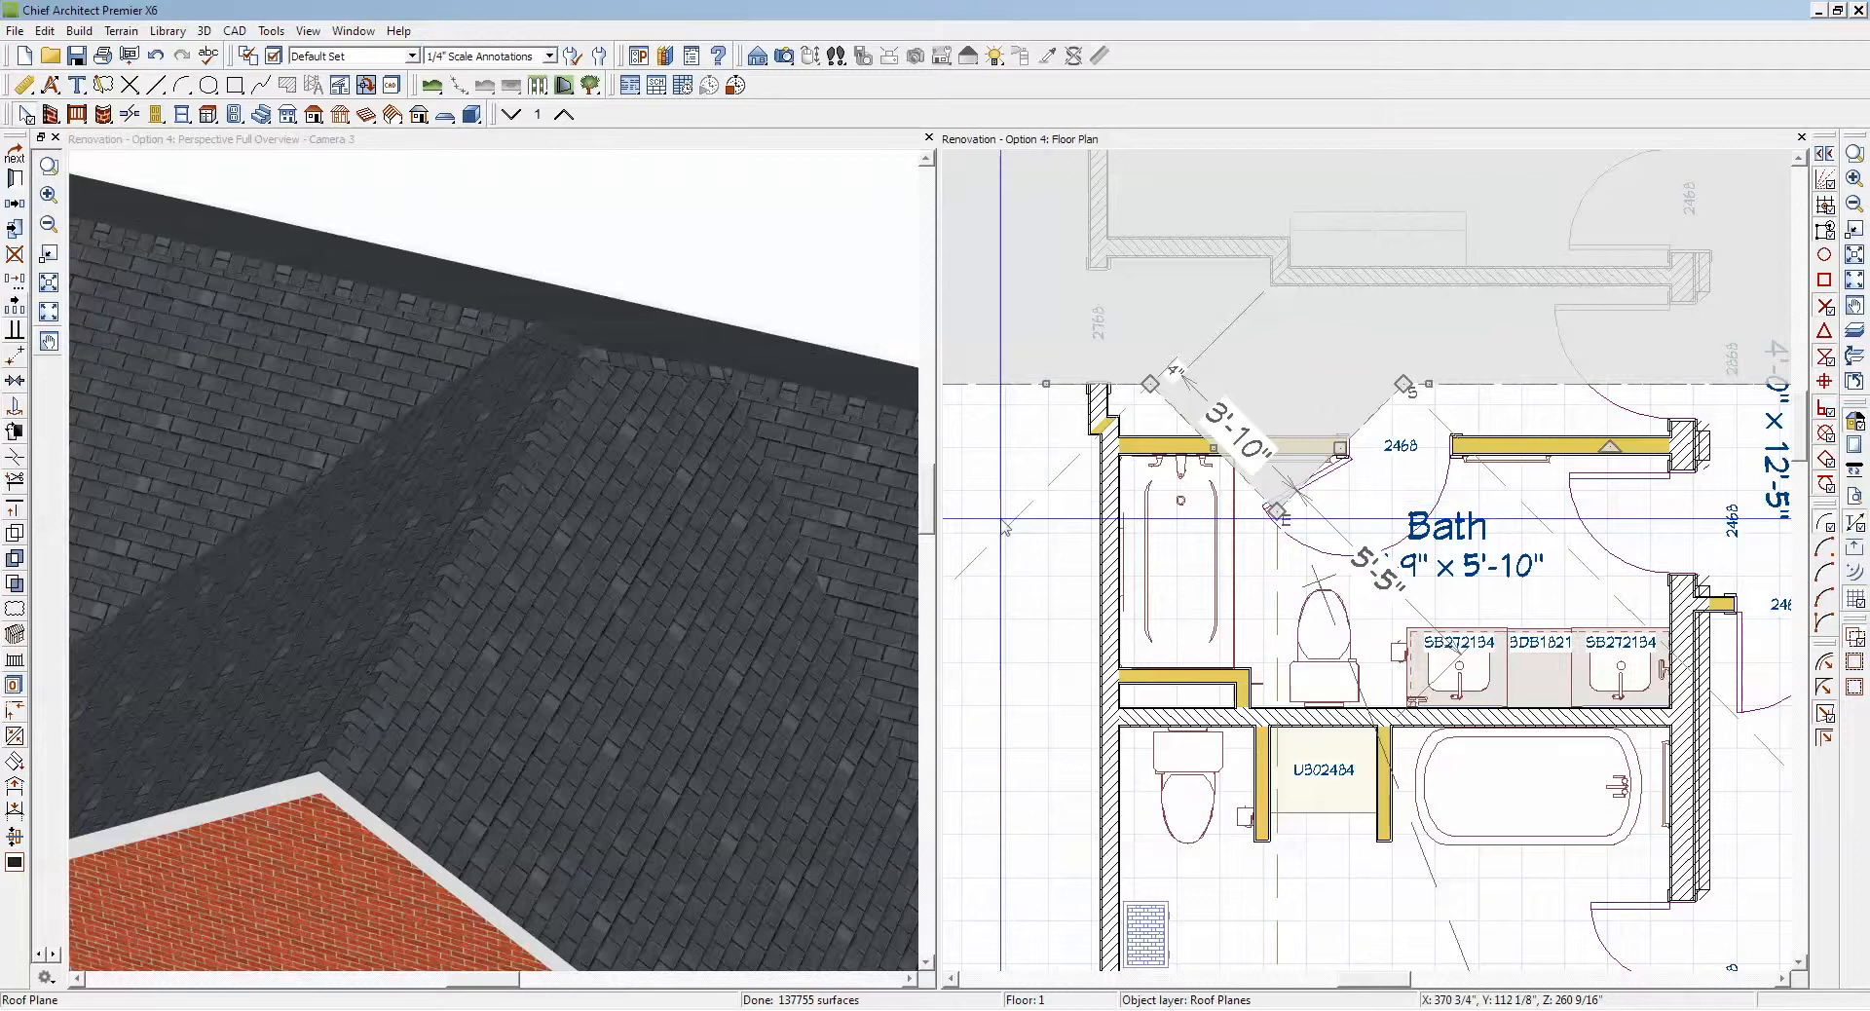
Step: Examine the rejoined cross gable and the uncovered roof area beside it from an overall perspective and a lower angle
click(775, 280)
scroll(765, 282, down, 4)
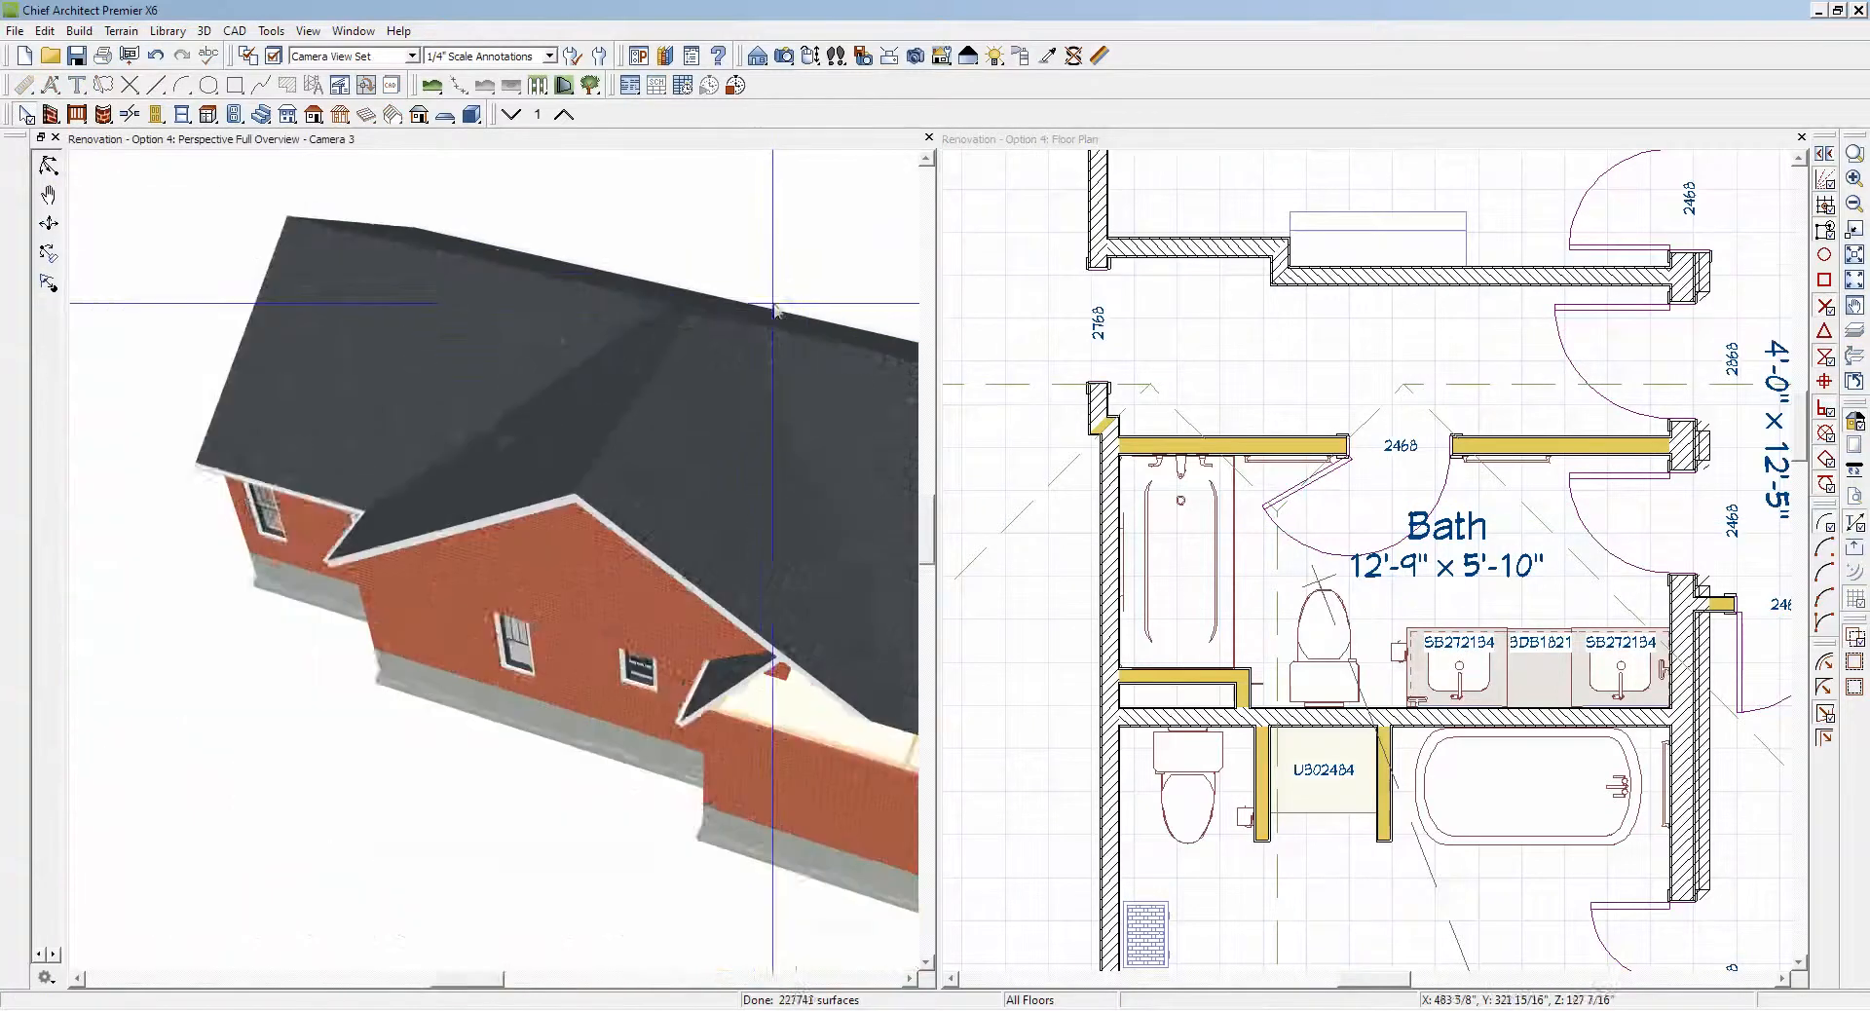
scroll(779, 321, down, 5)
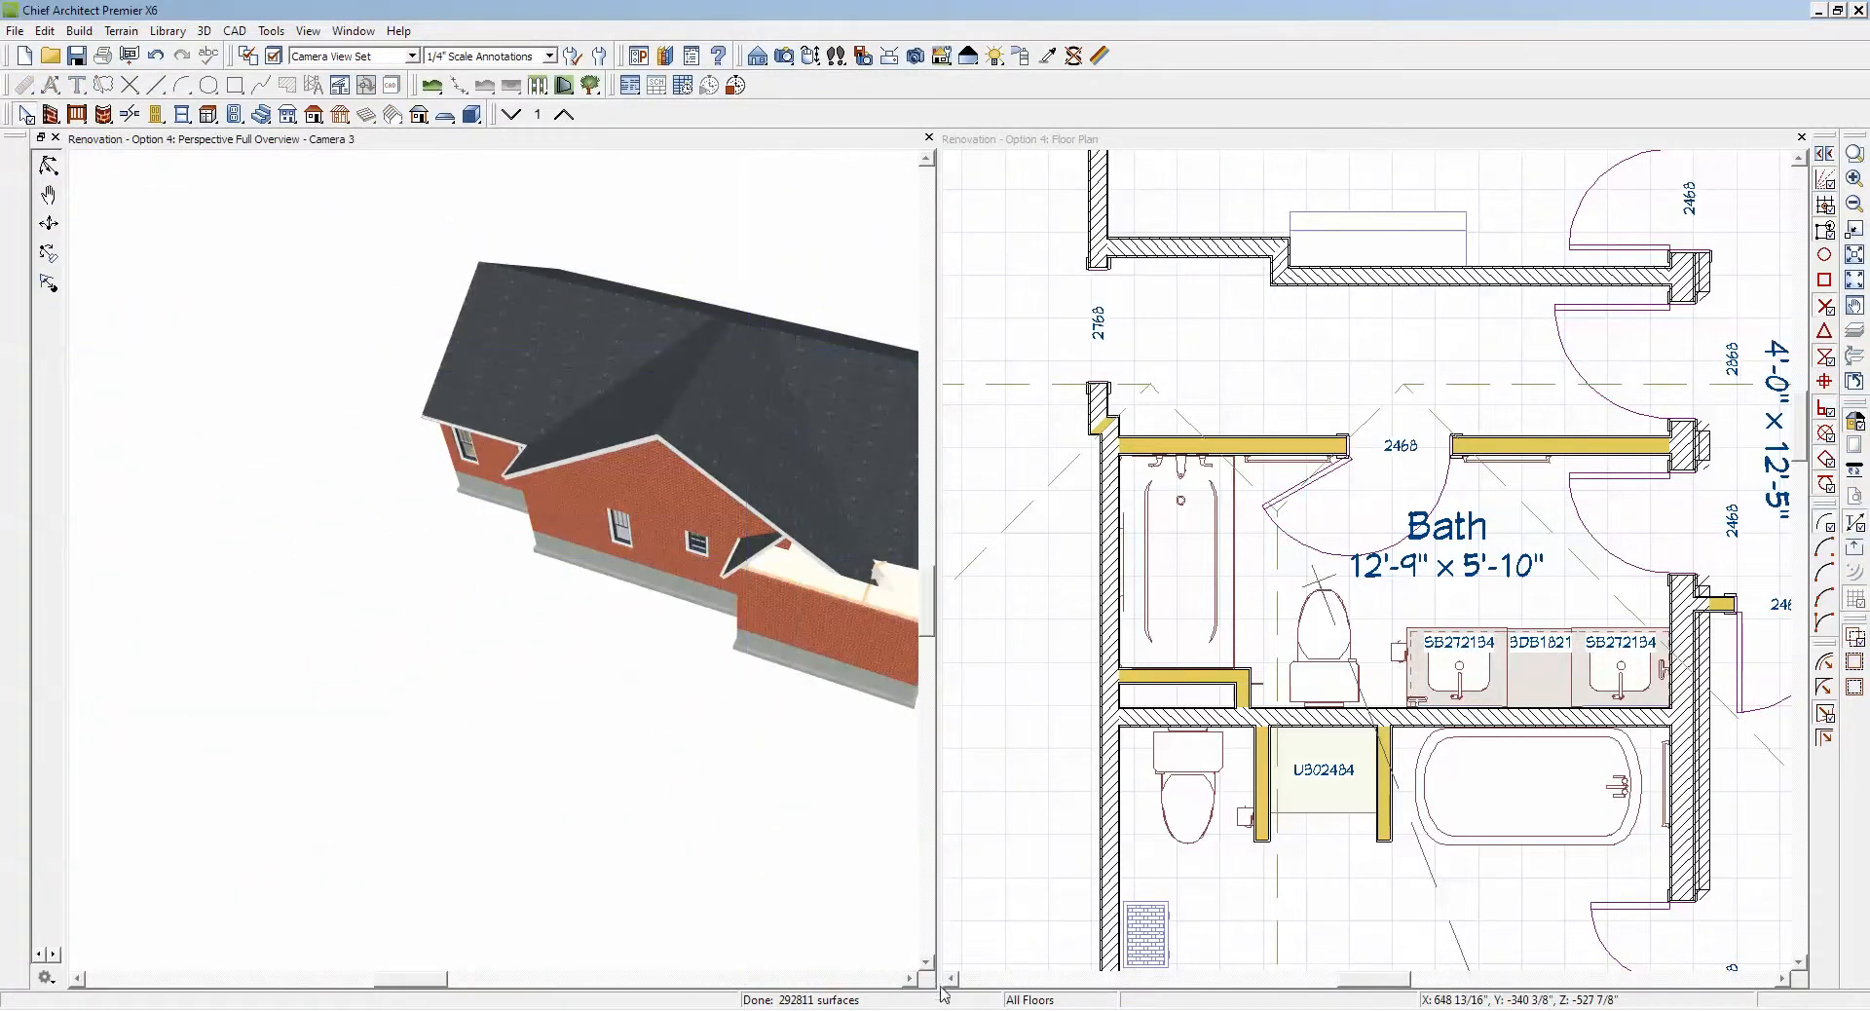
click(909, 979)
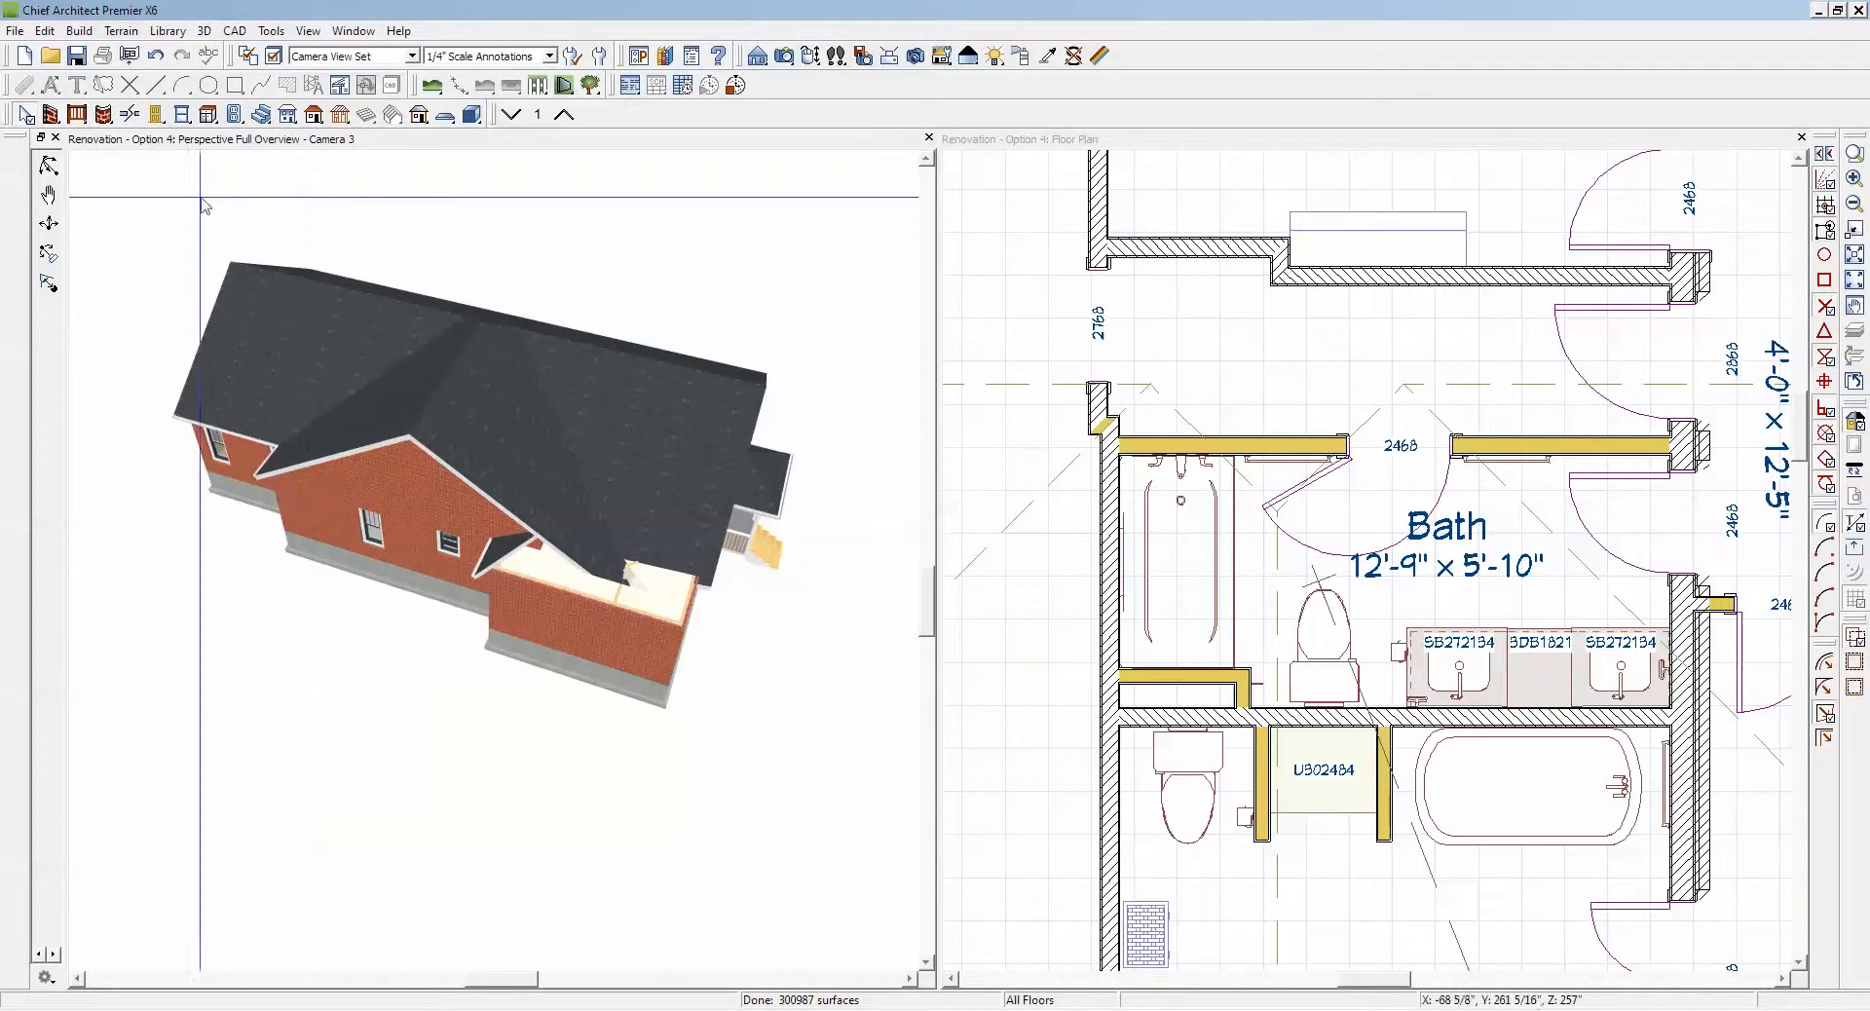
drag(617, 467, 653, 434)
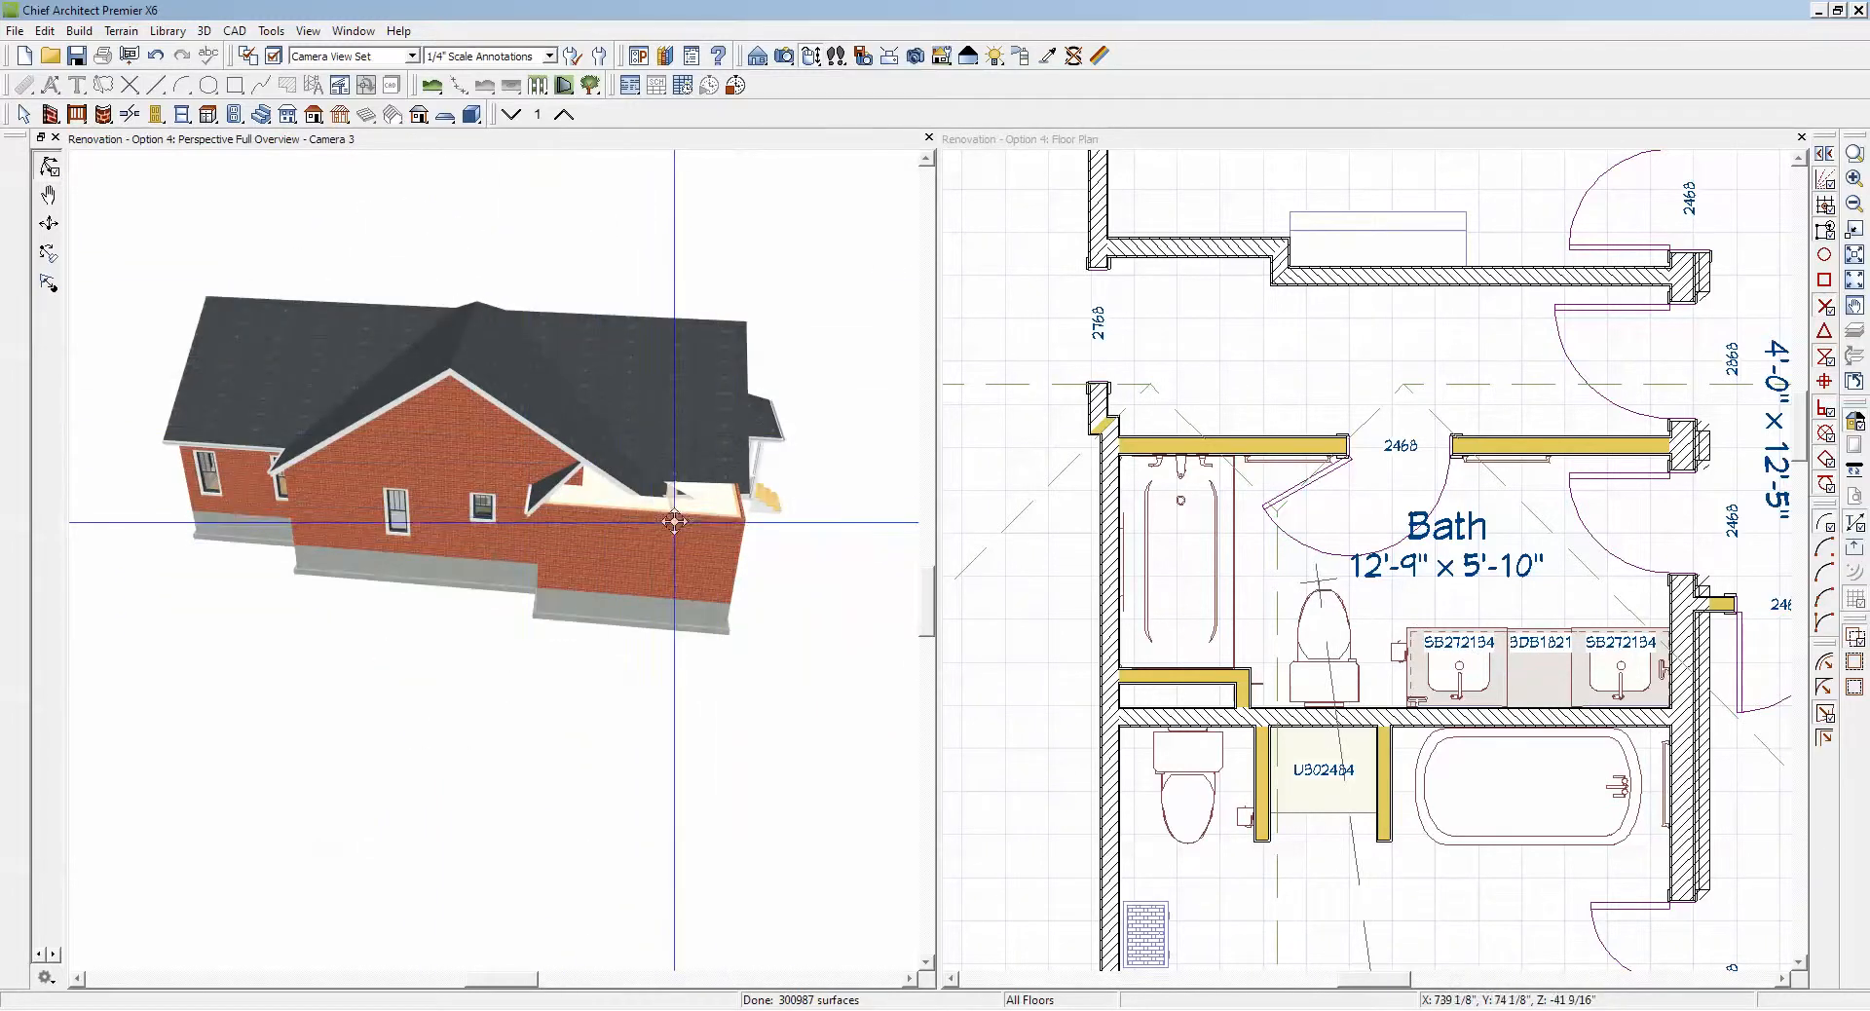
scroll(633, 467, up, 4)
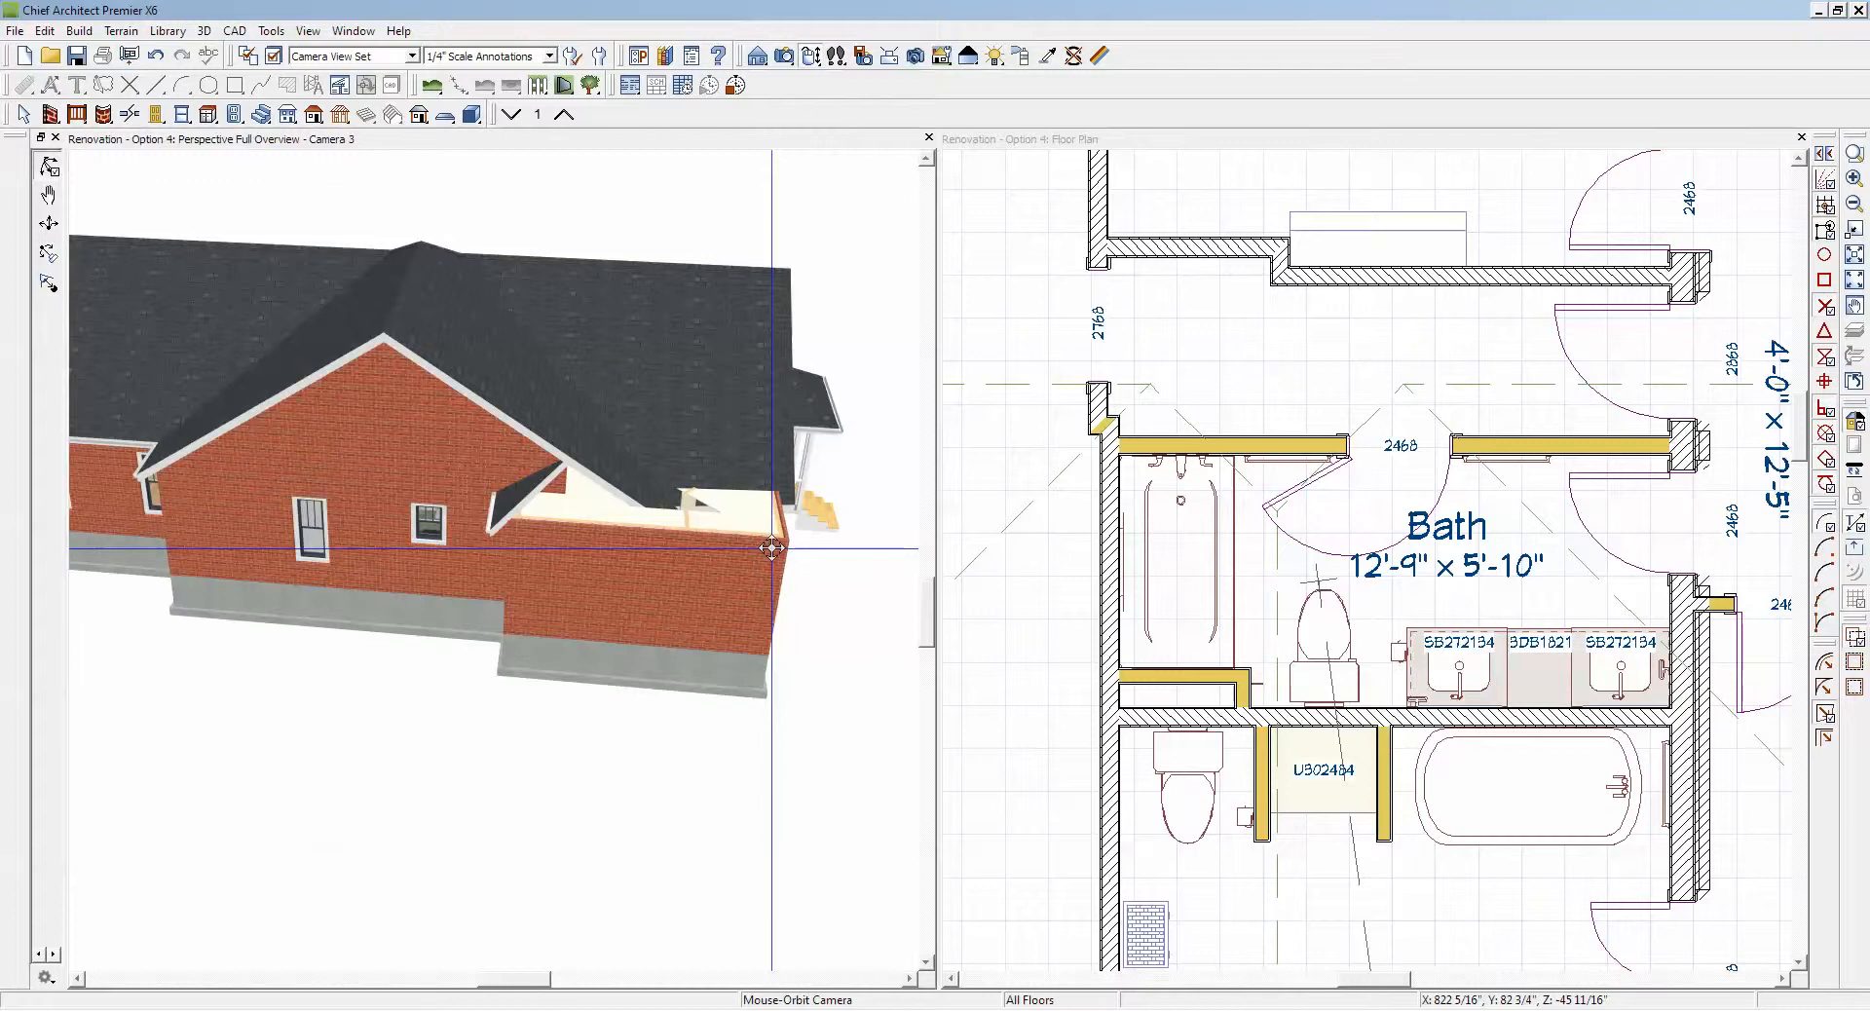
drag(771, 549, 689, 572)
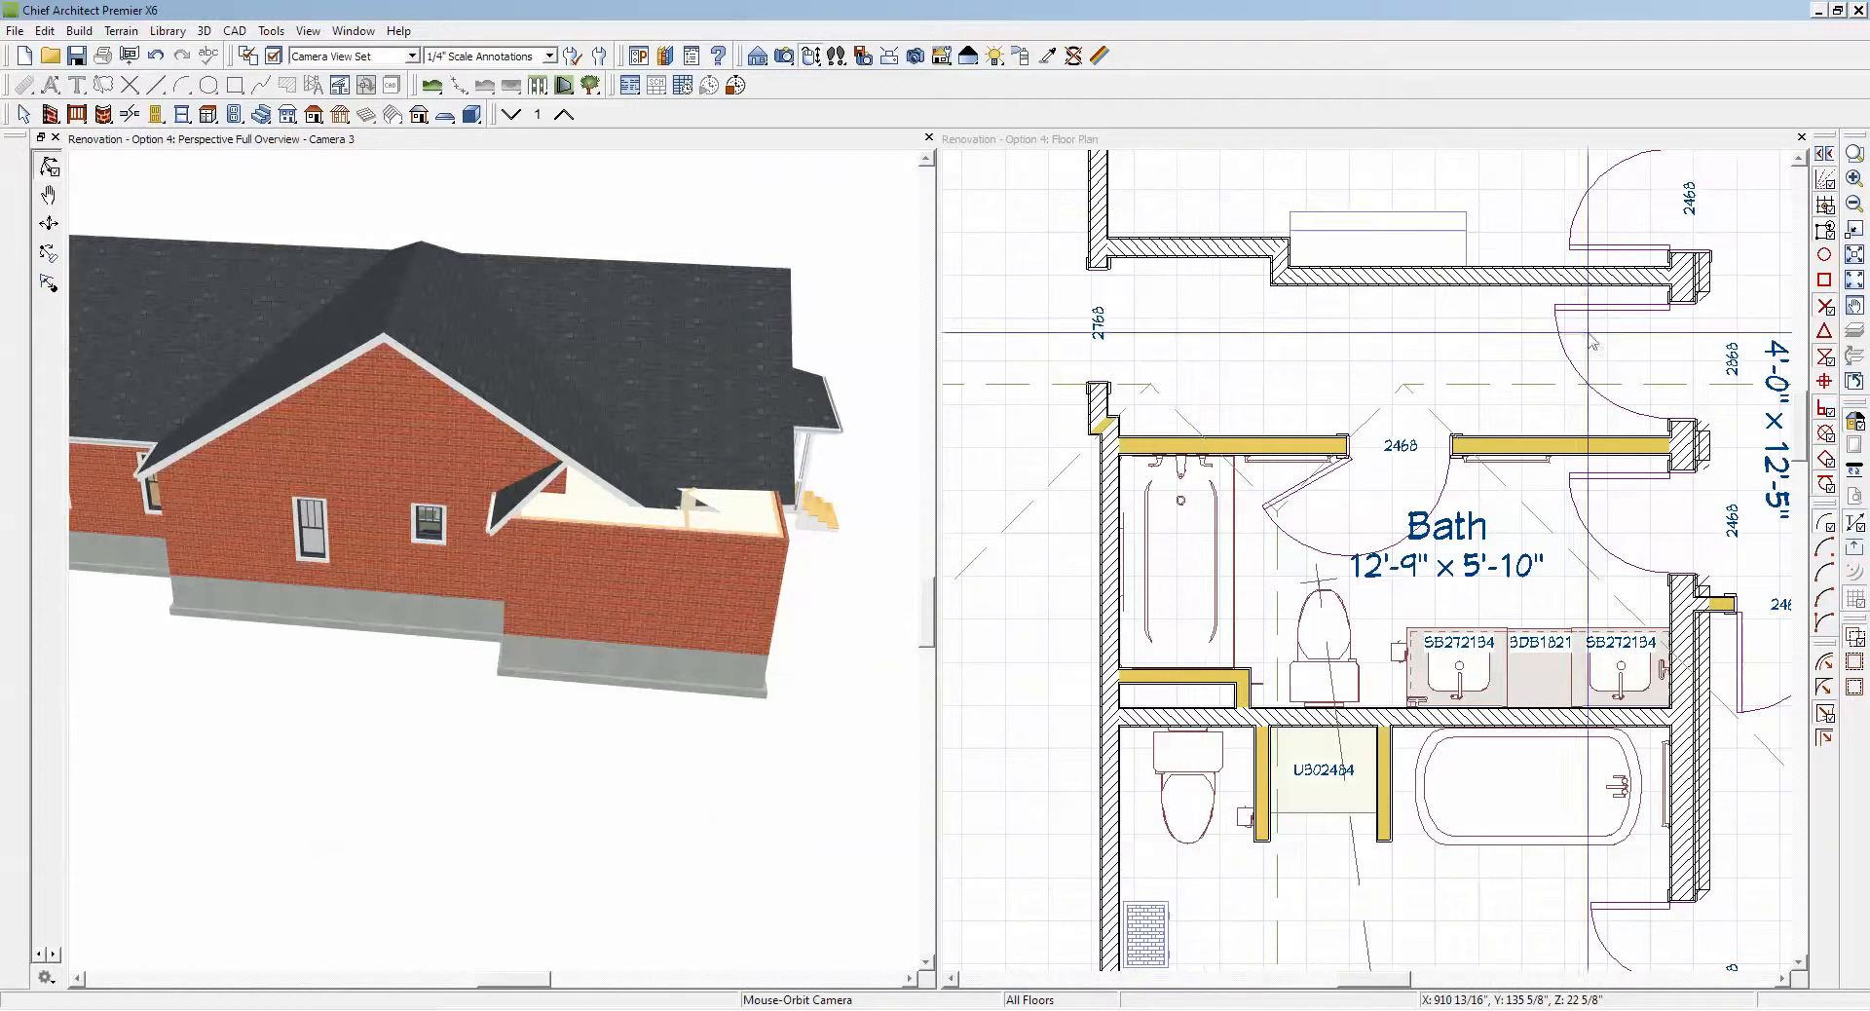
Step: Frame the Master Bdrm and Porch area closely in the floor plan
click(1855, 284)
click(1405, 144)
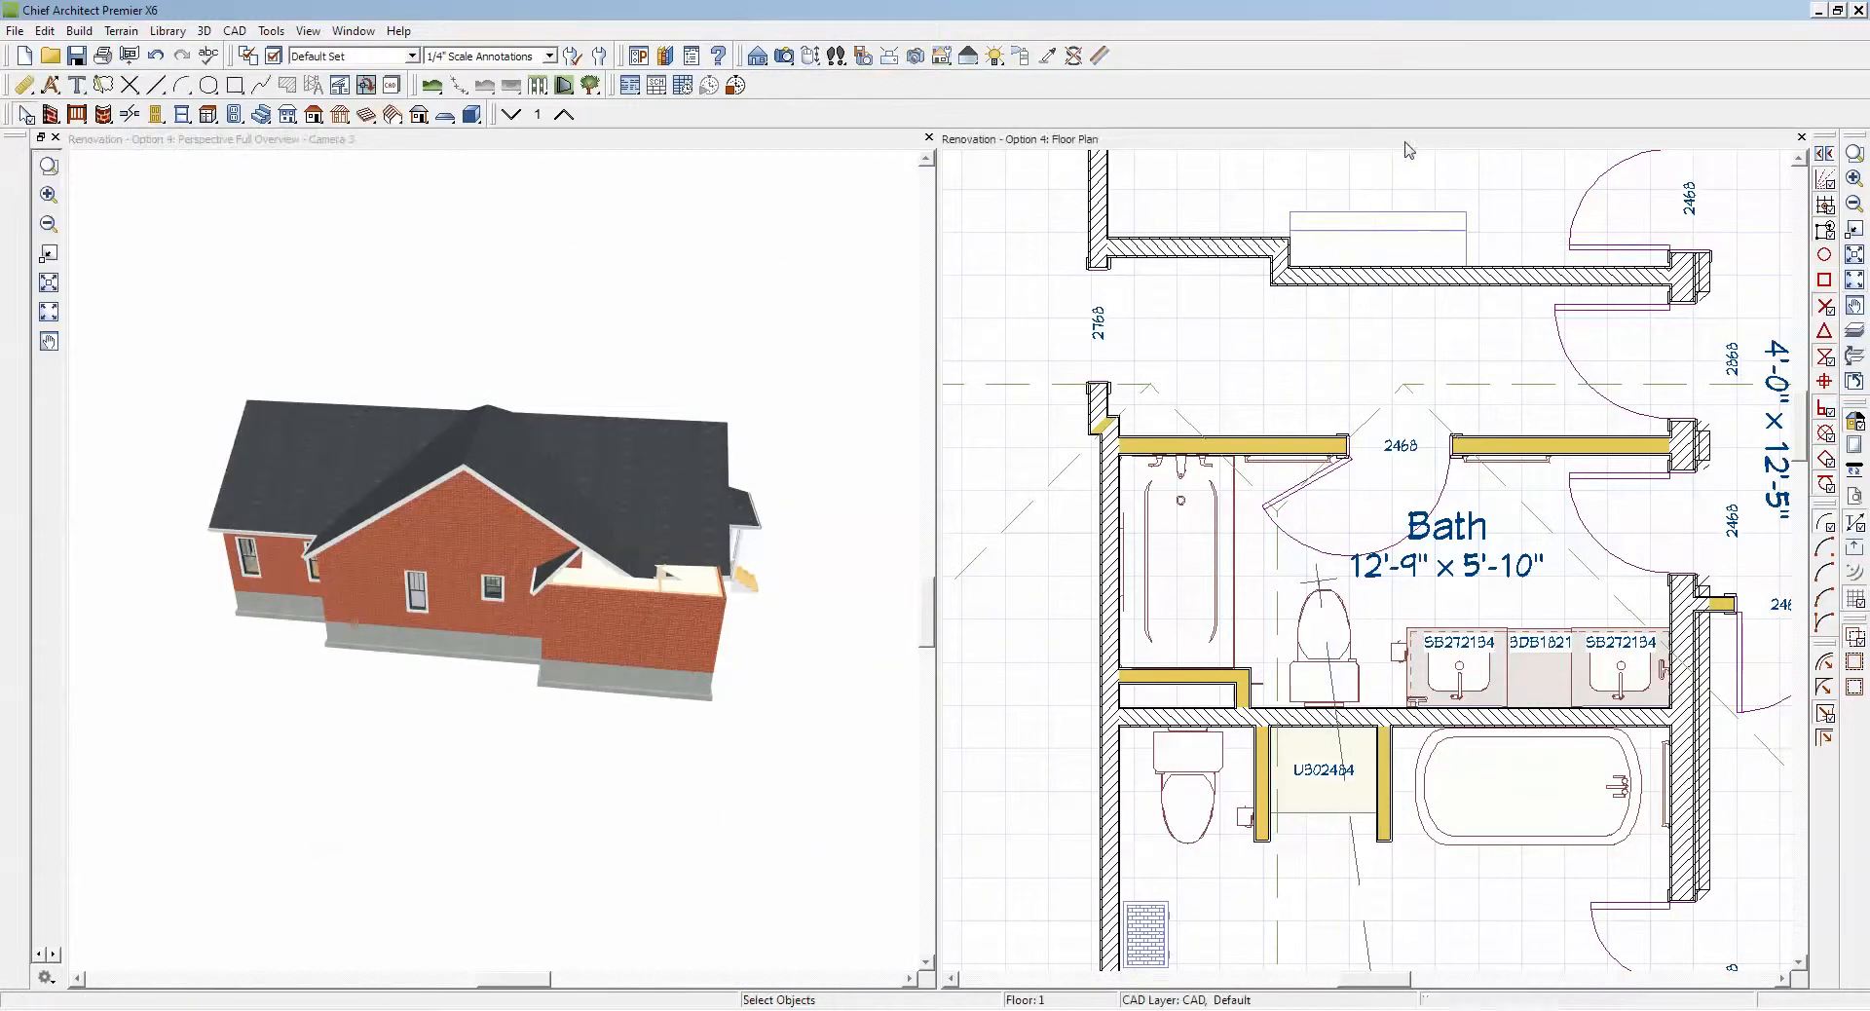
click(1855, 283)
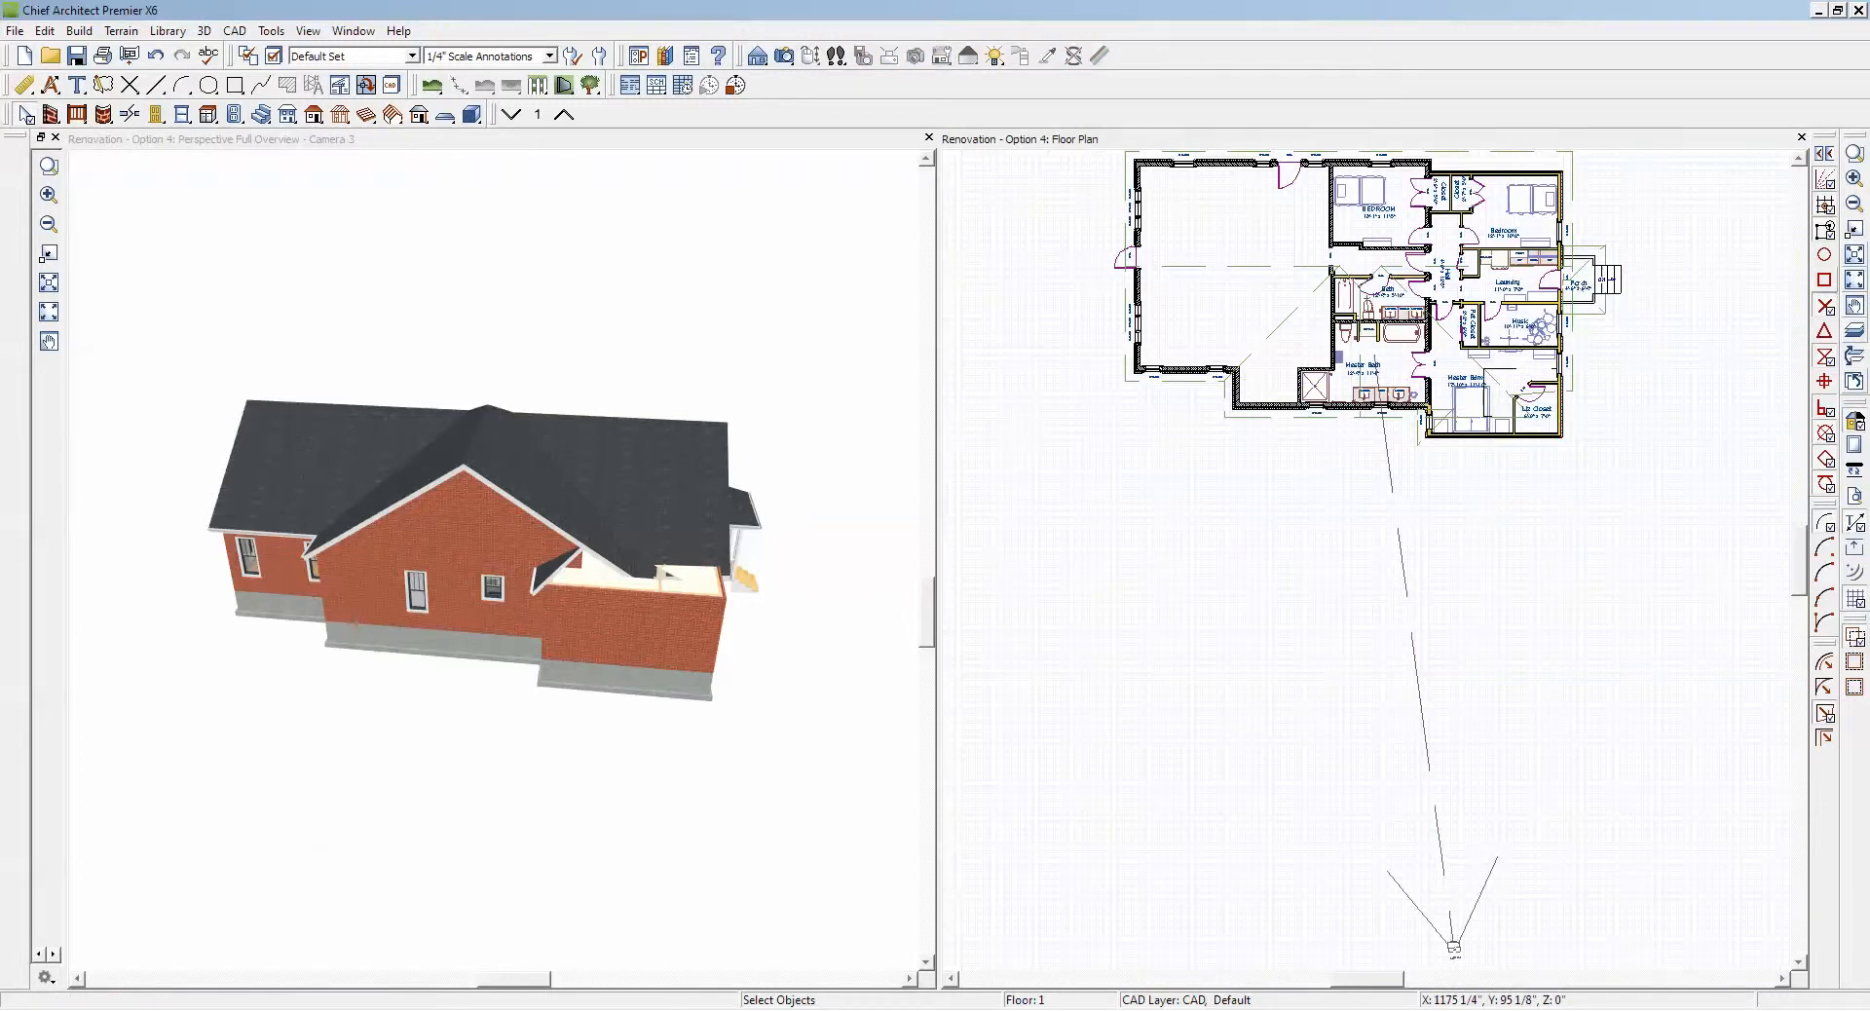
click(1855, 156)
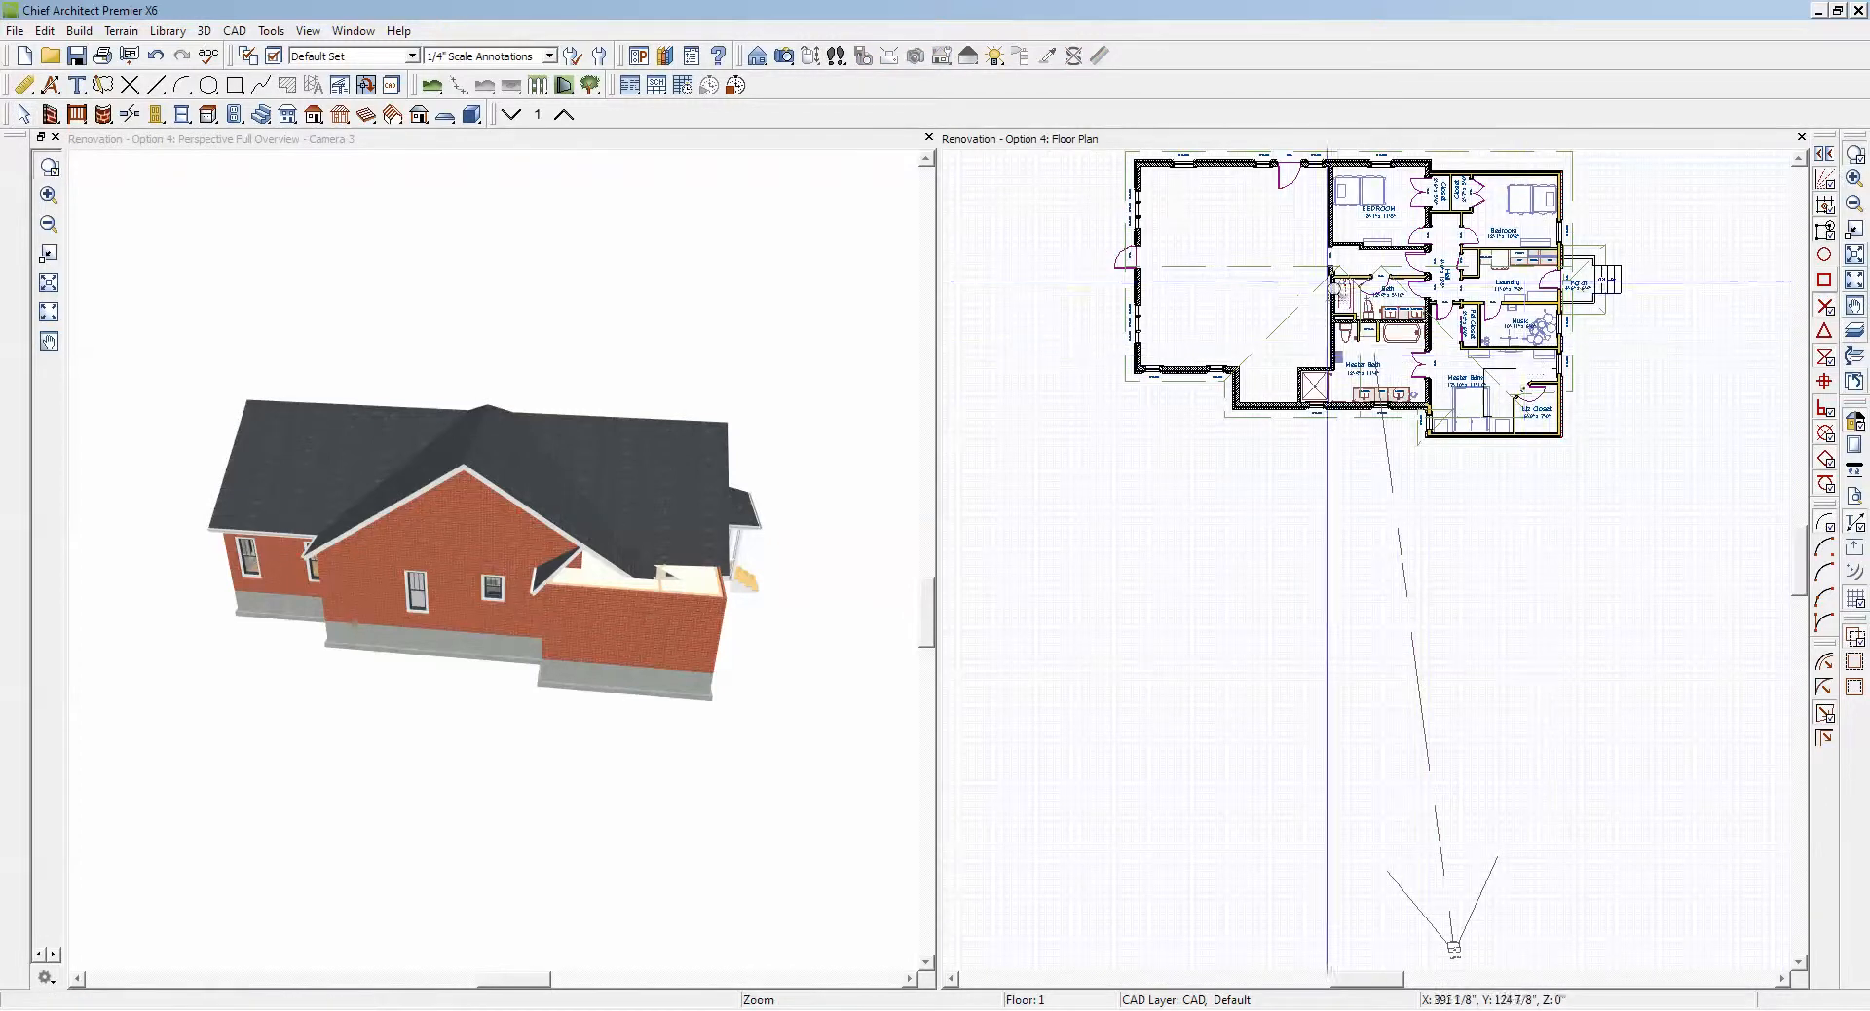
drag(1327, 280, 1635, 495)
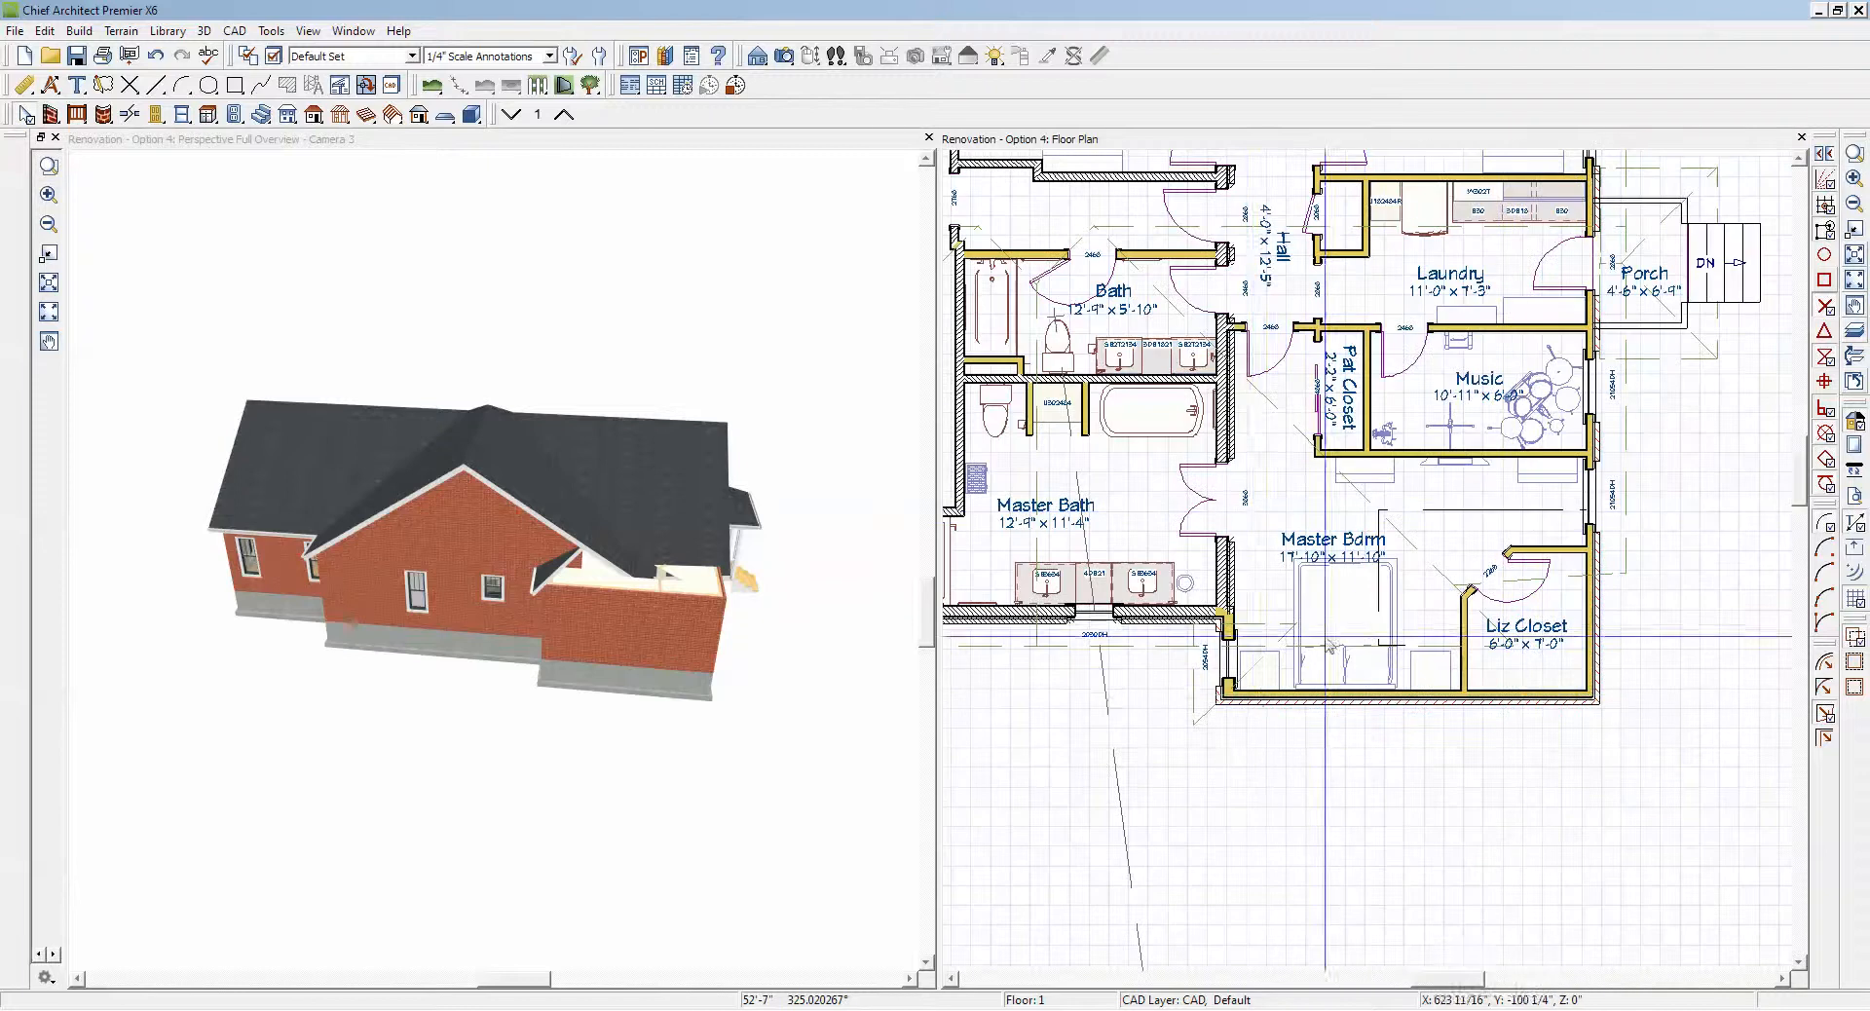
Step: Square off the small triangular roof plane at the Master Bdrm corner and widen it along the end wall to about 9'-11"
click(1220, 723)
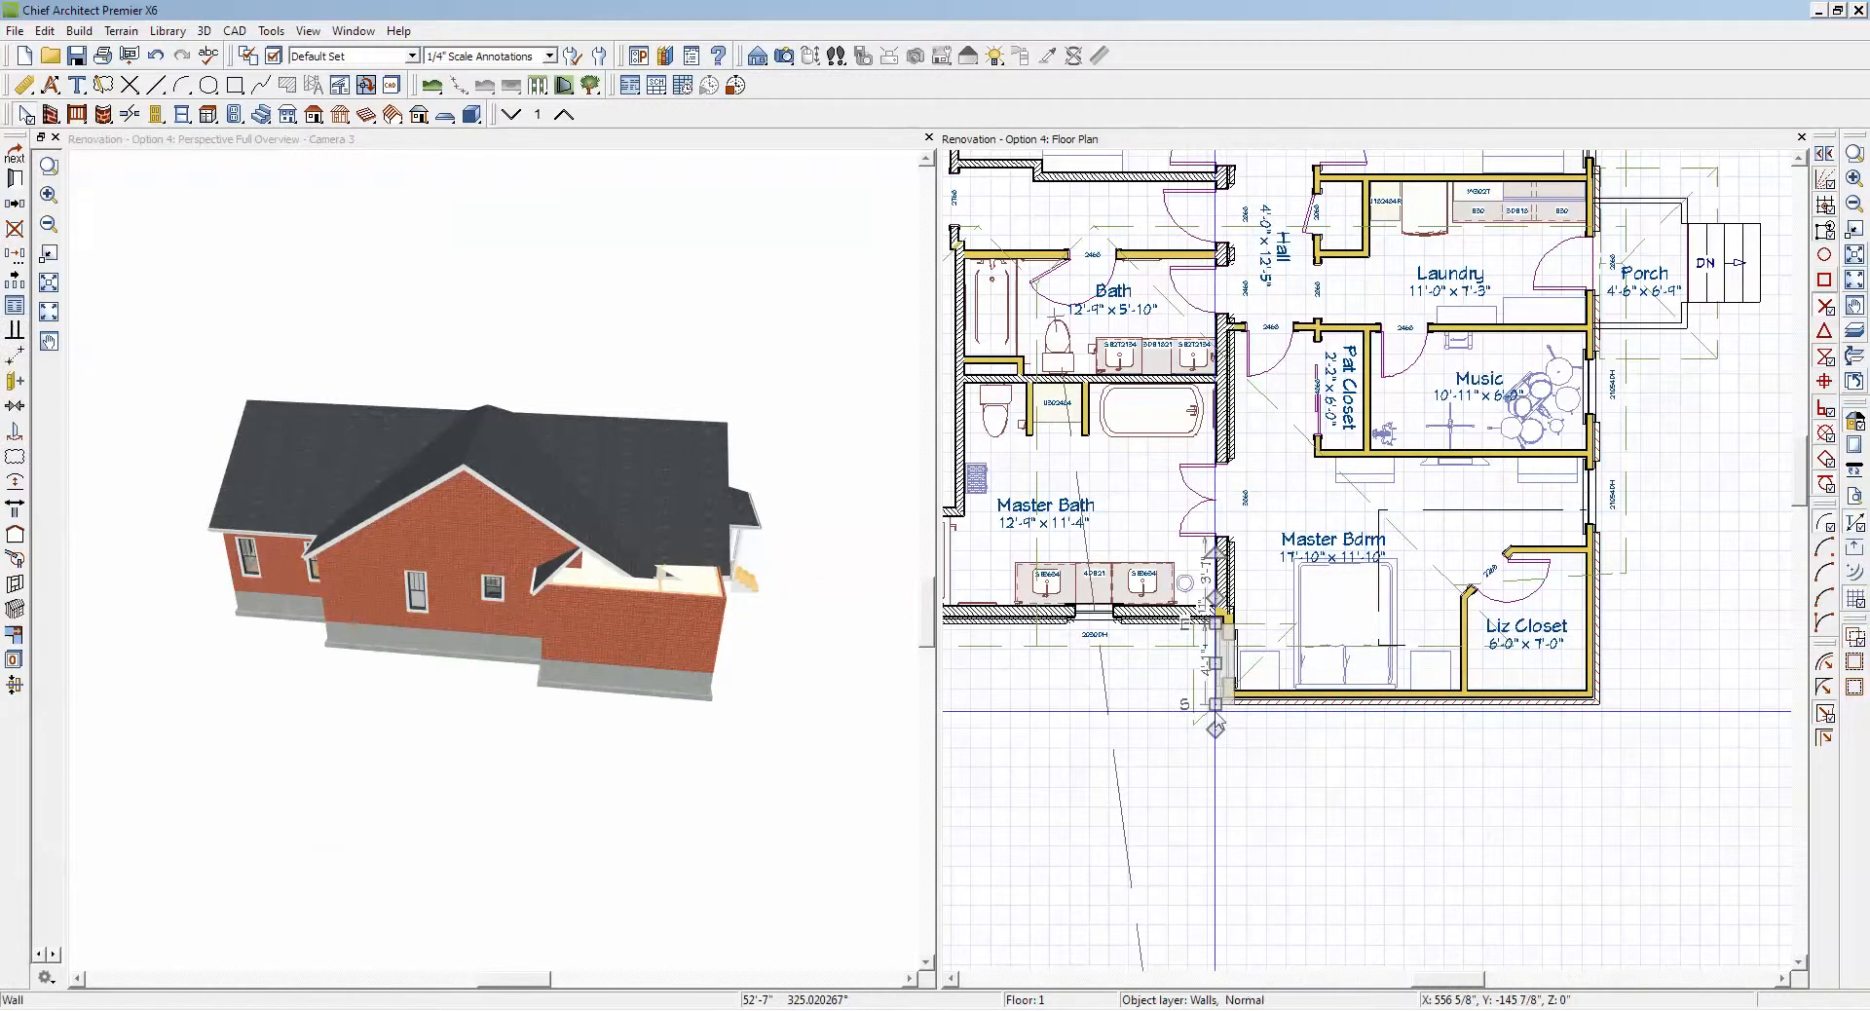
click(1201, 716)
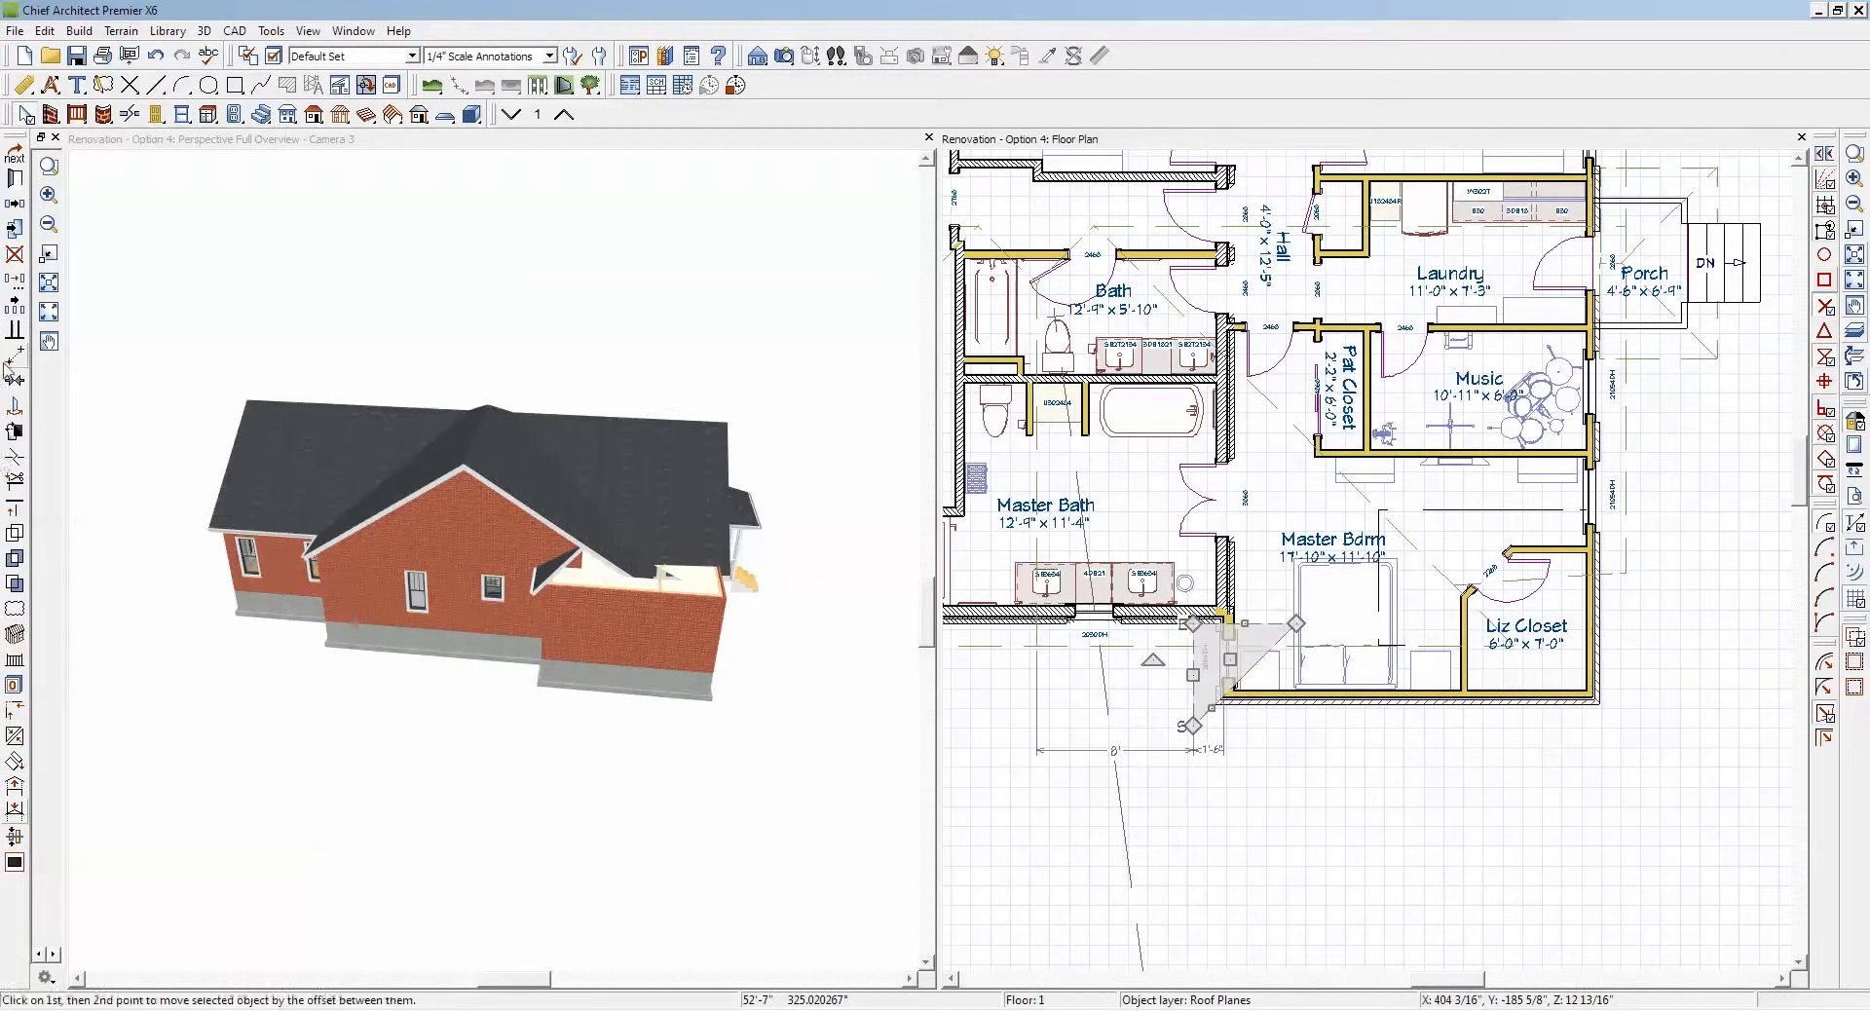
click(16, 459)
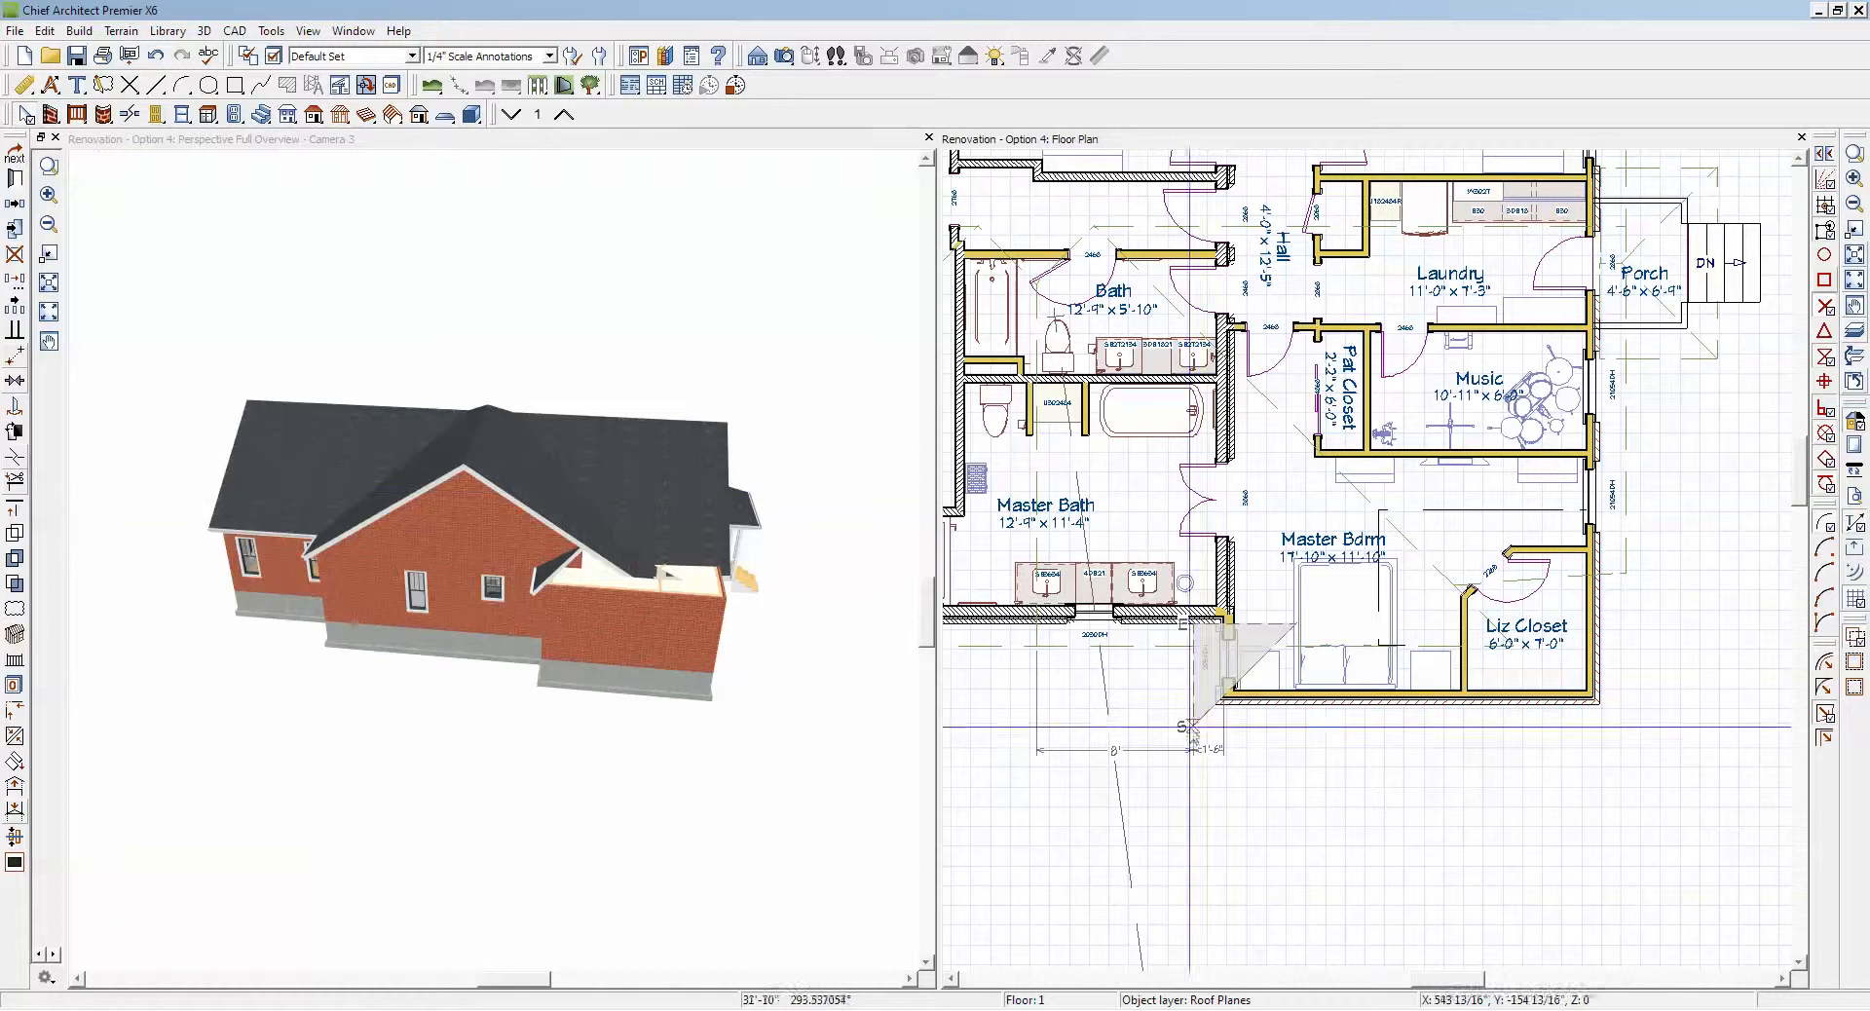
click(1257, 665)
drag(1258, 664, 1296, 725)
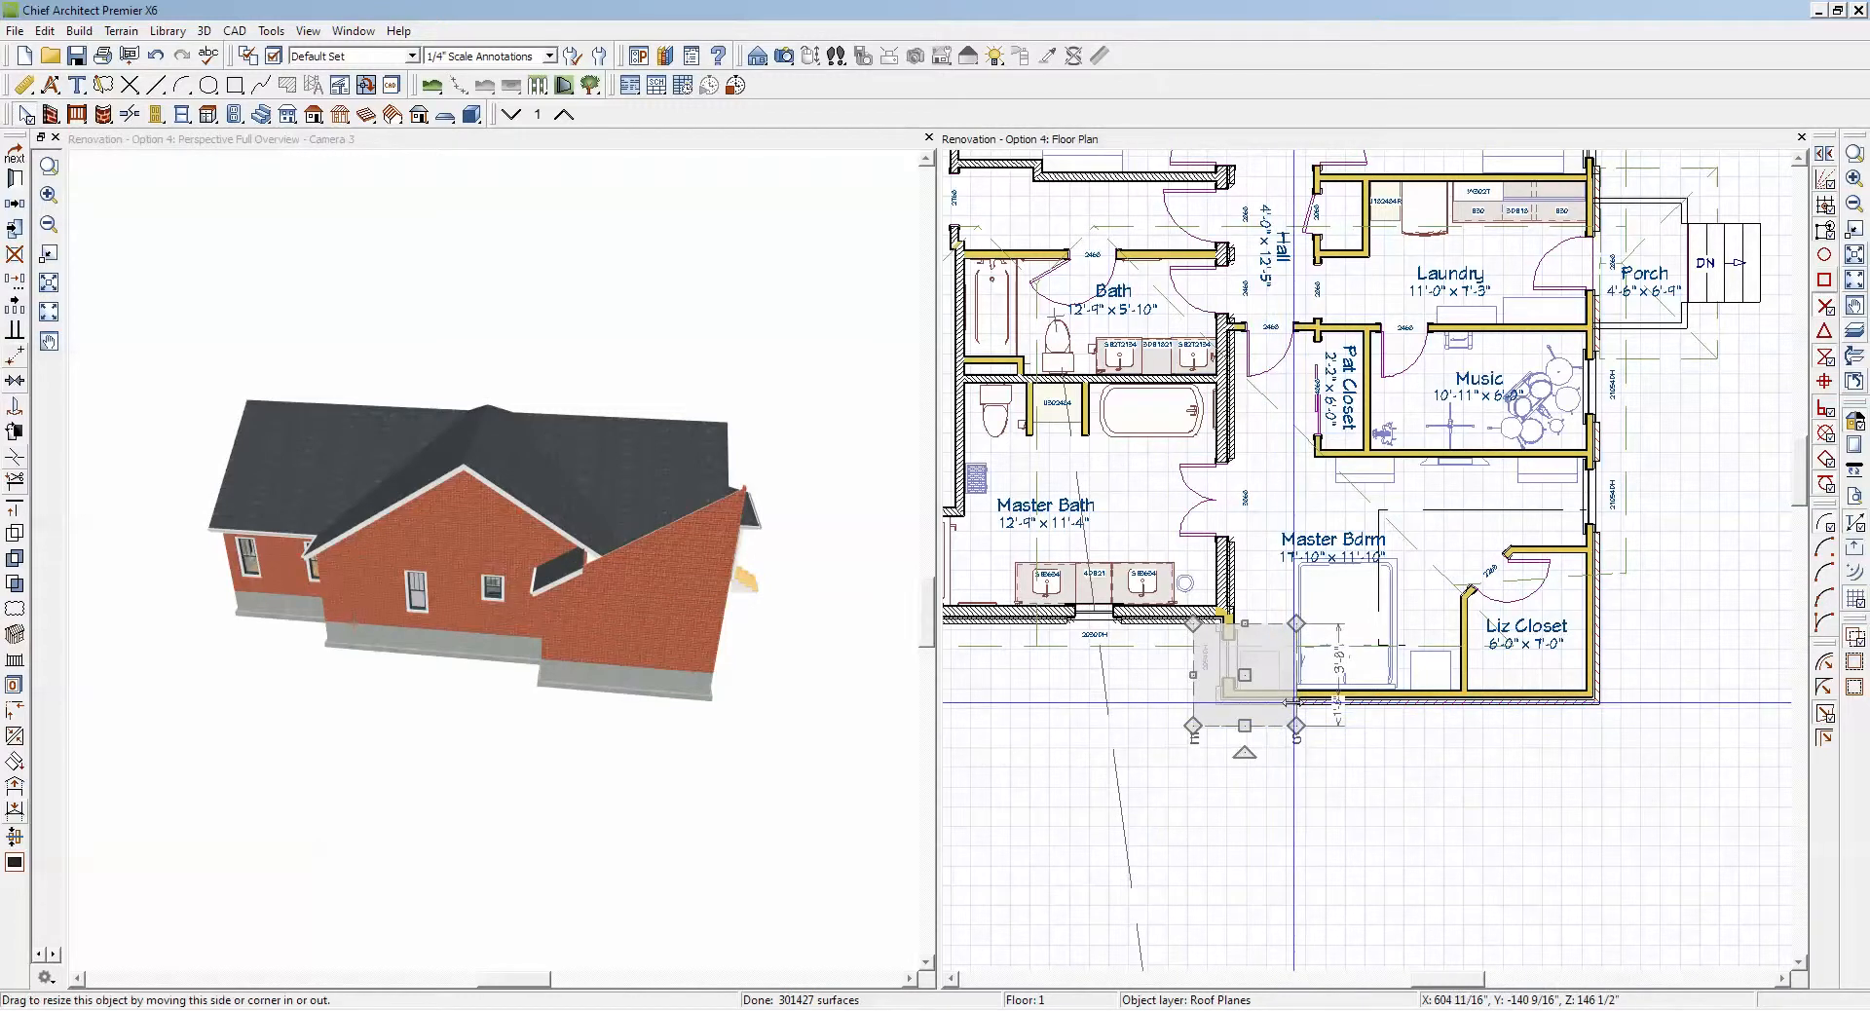
drag(1289, 700, 1389, 701)
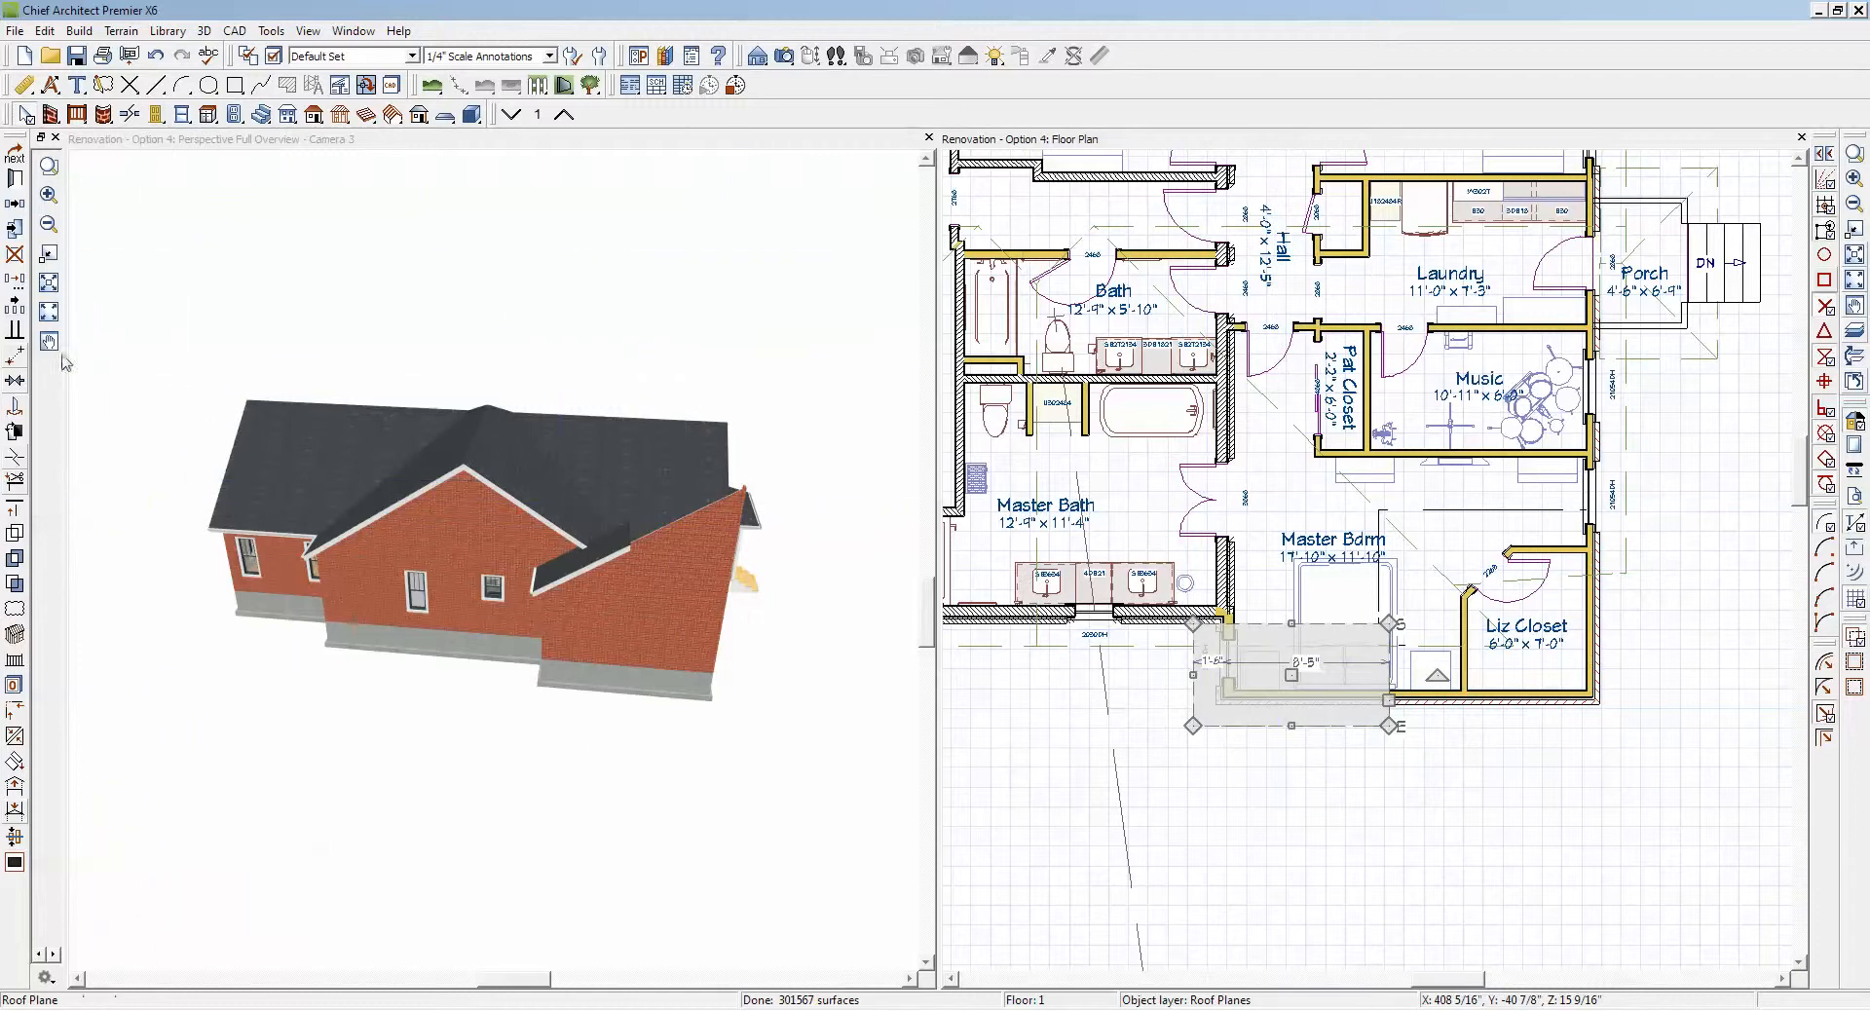
Step: Replicate the roof plane as one copy moved 96" in X and reflected horizontally
click(16, 281)
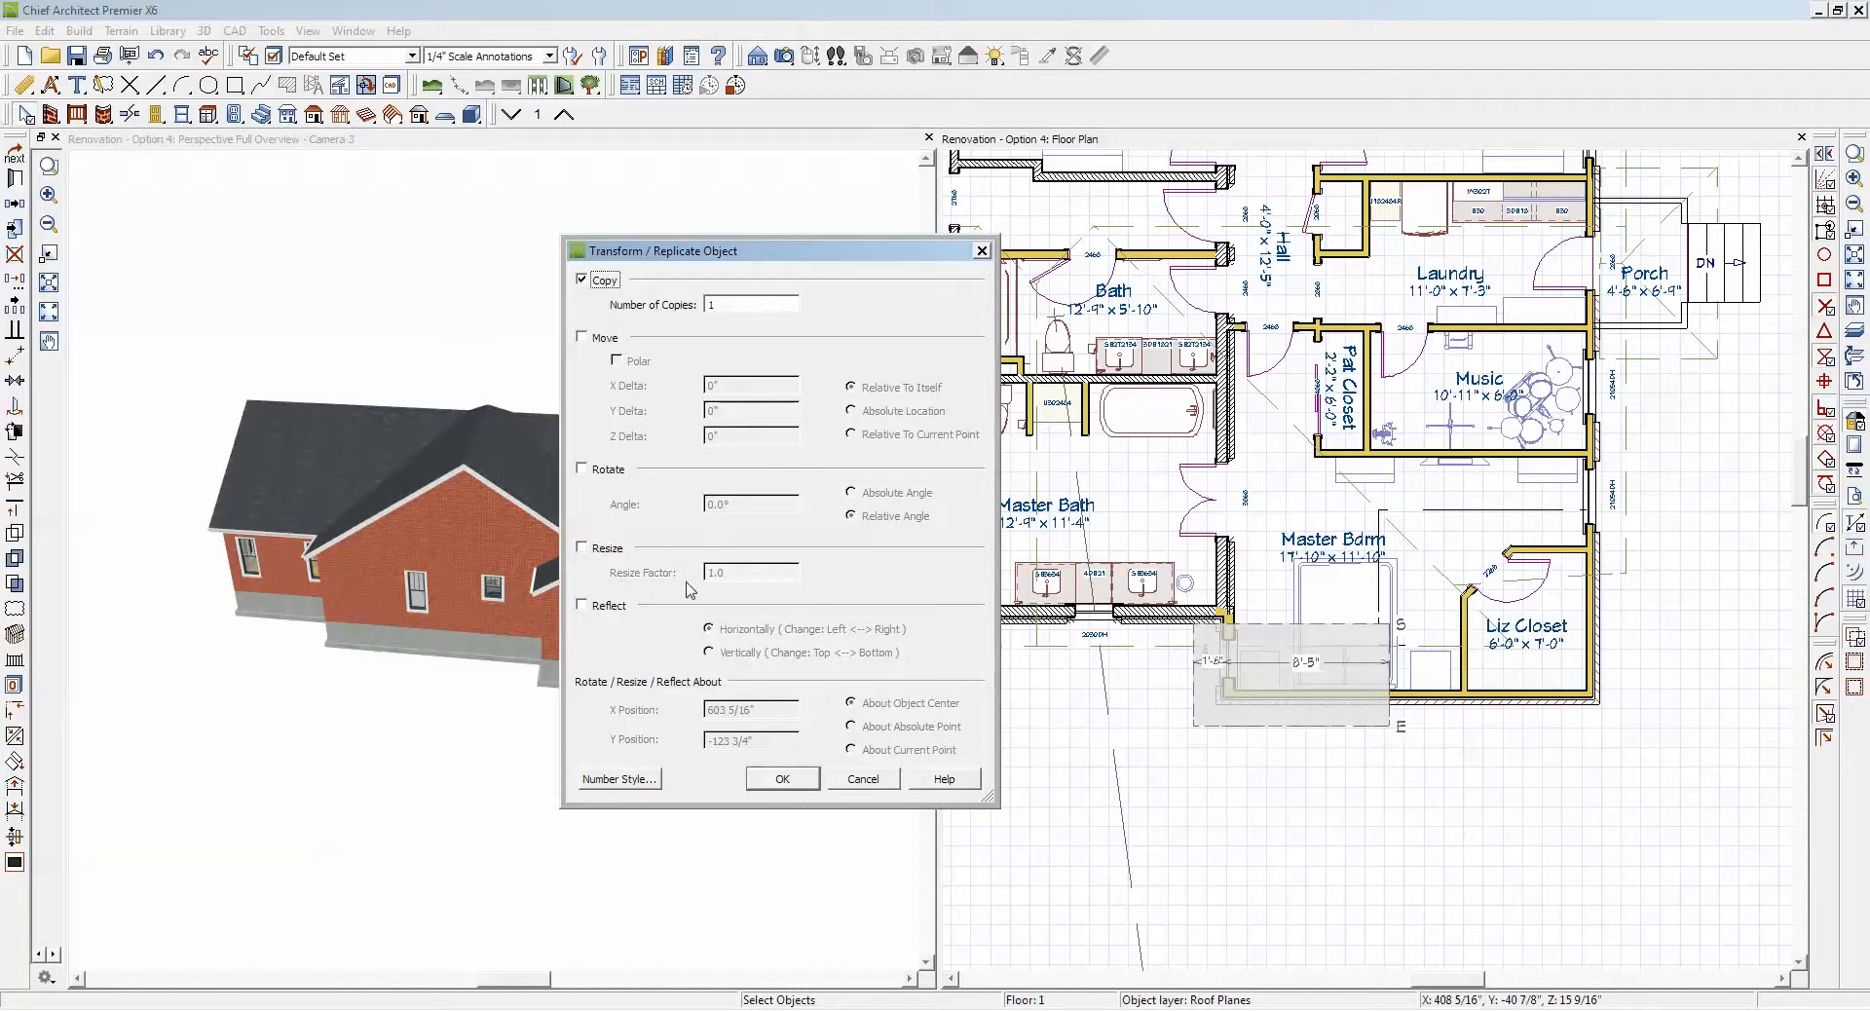
click(582, 337)
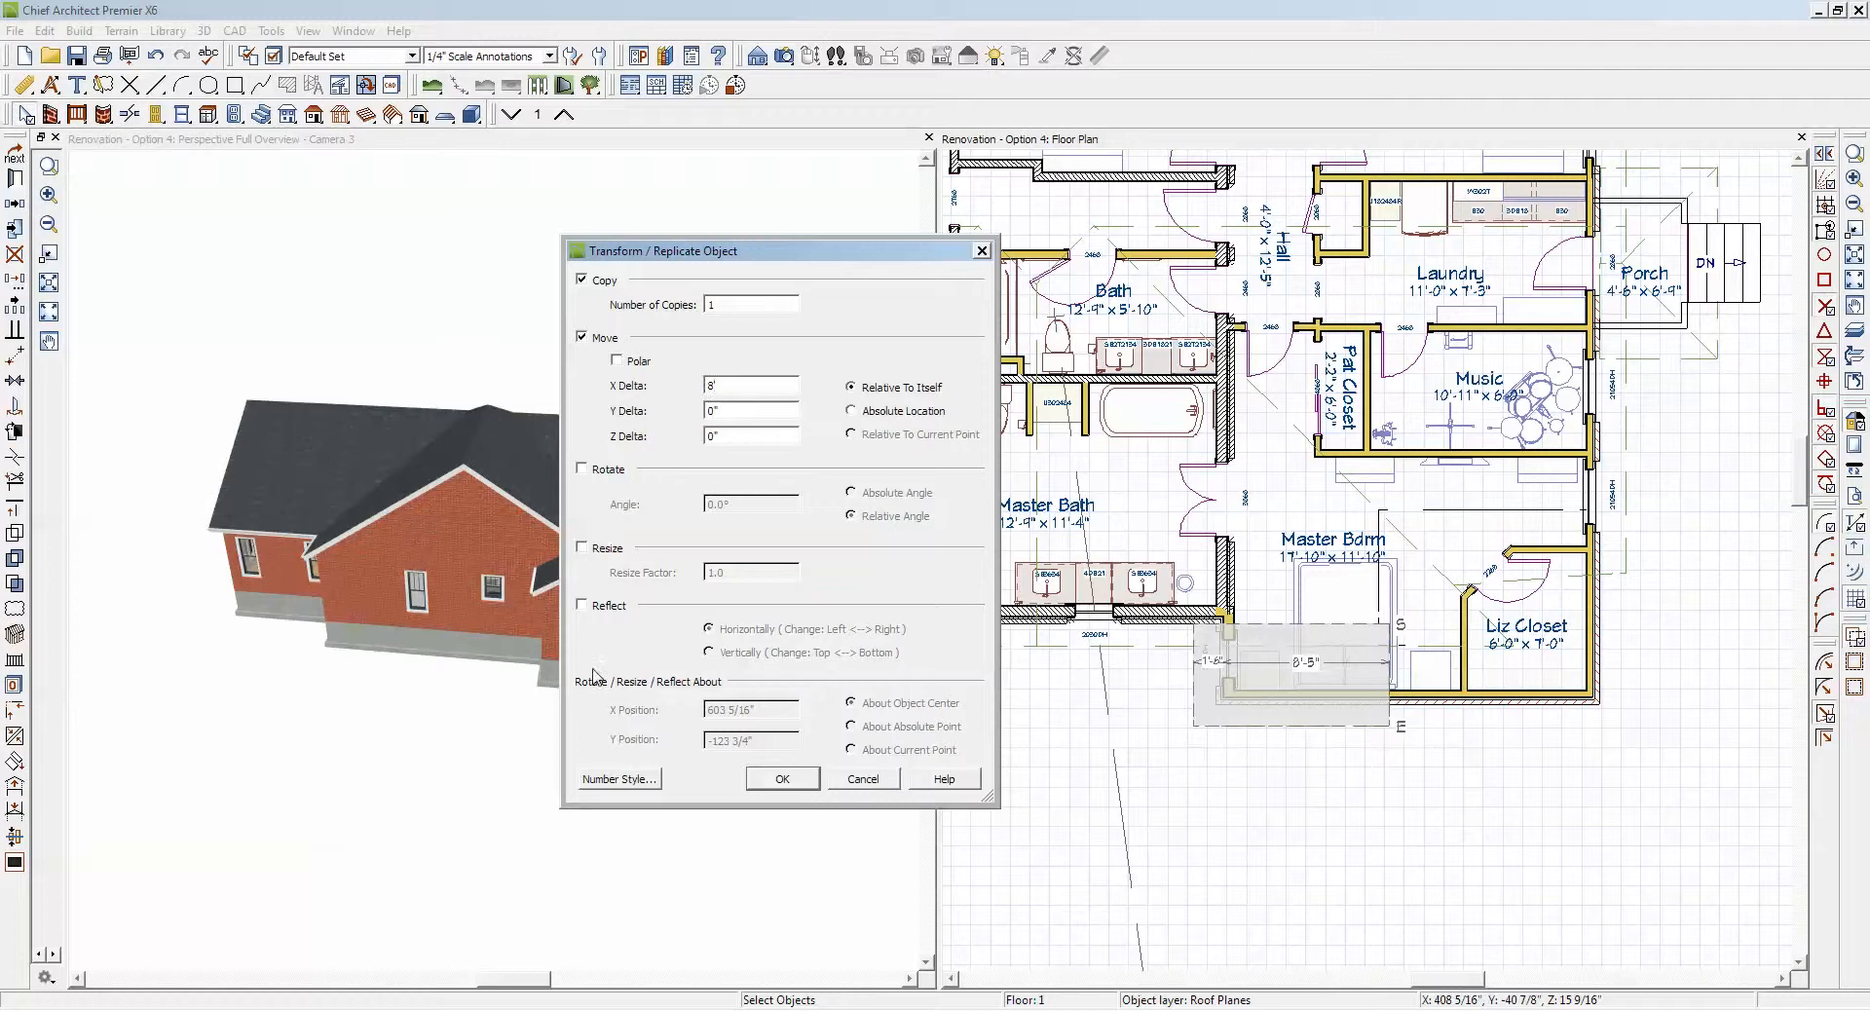
click(582, 605)
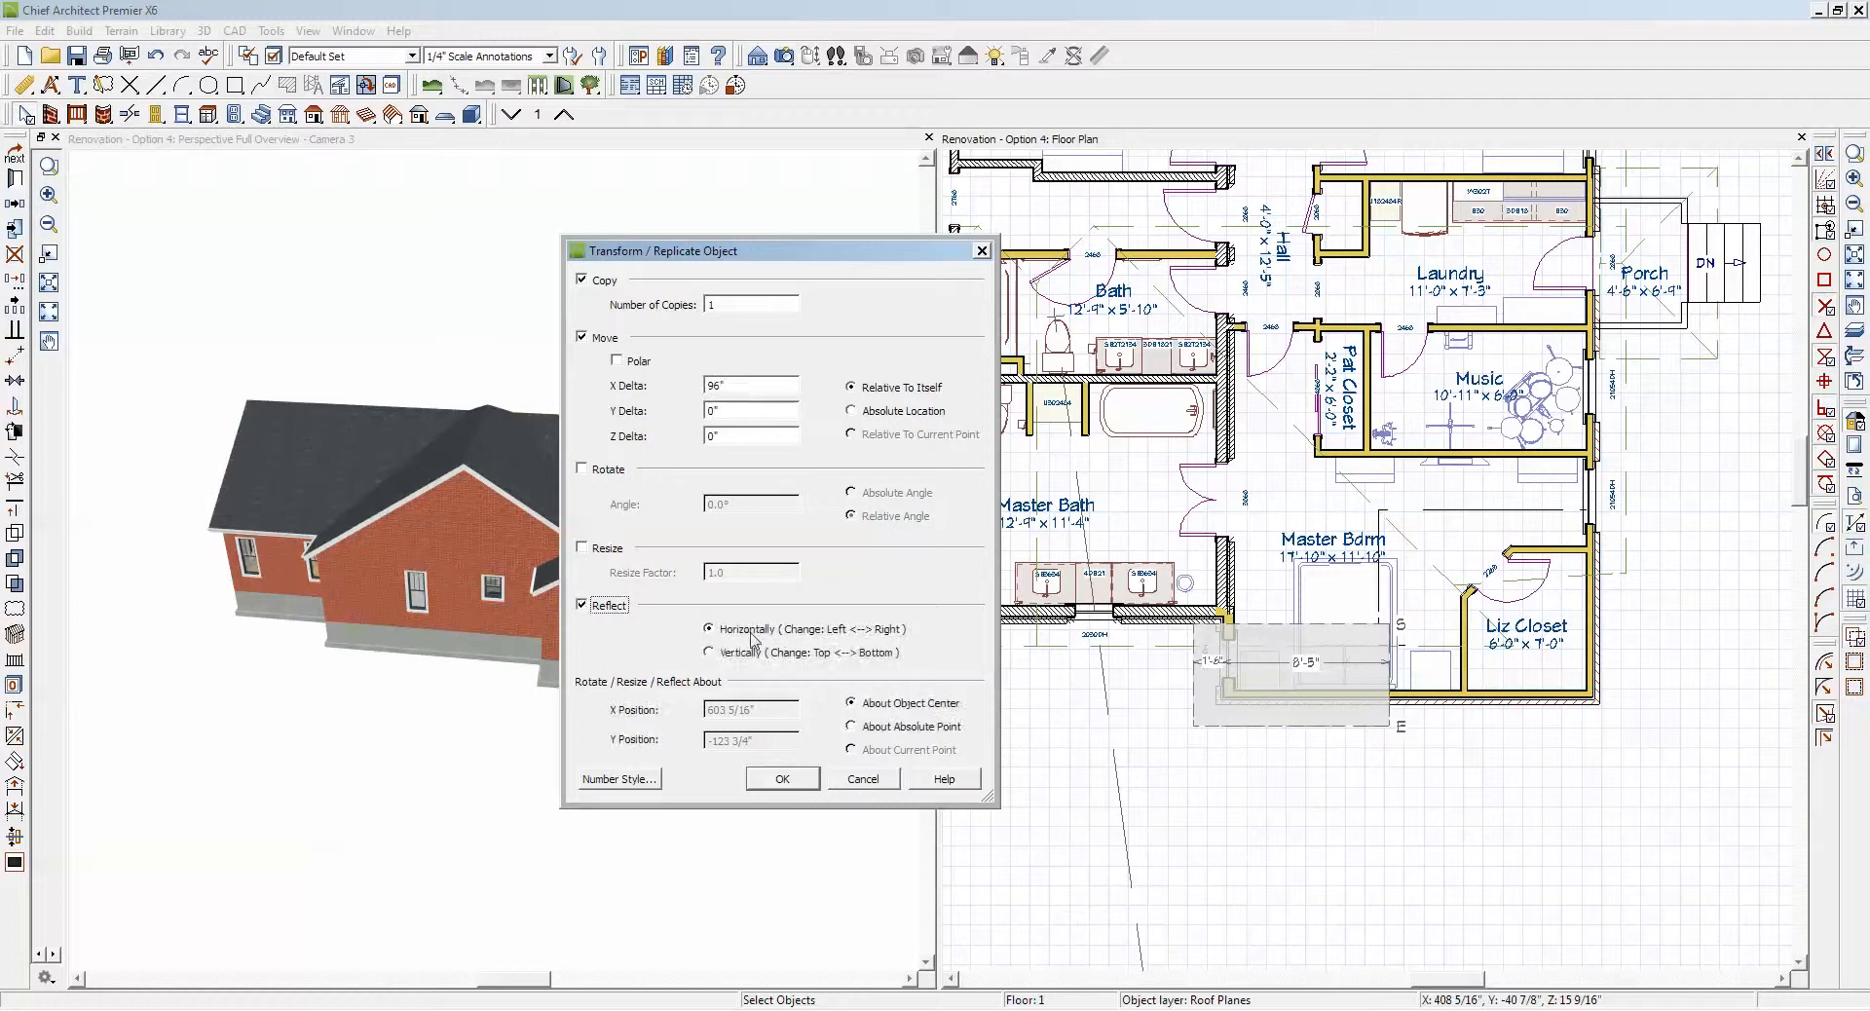
click(780, 779)
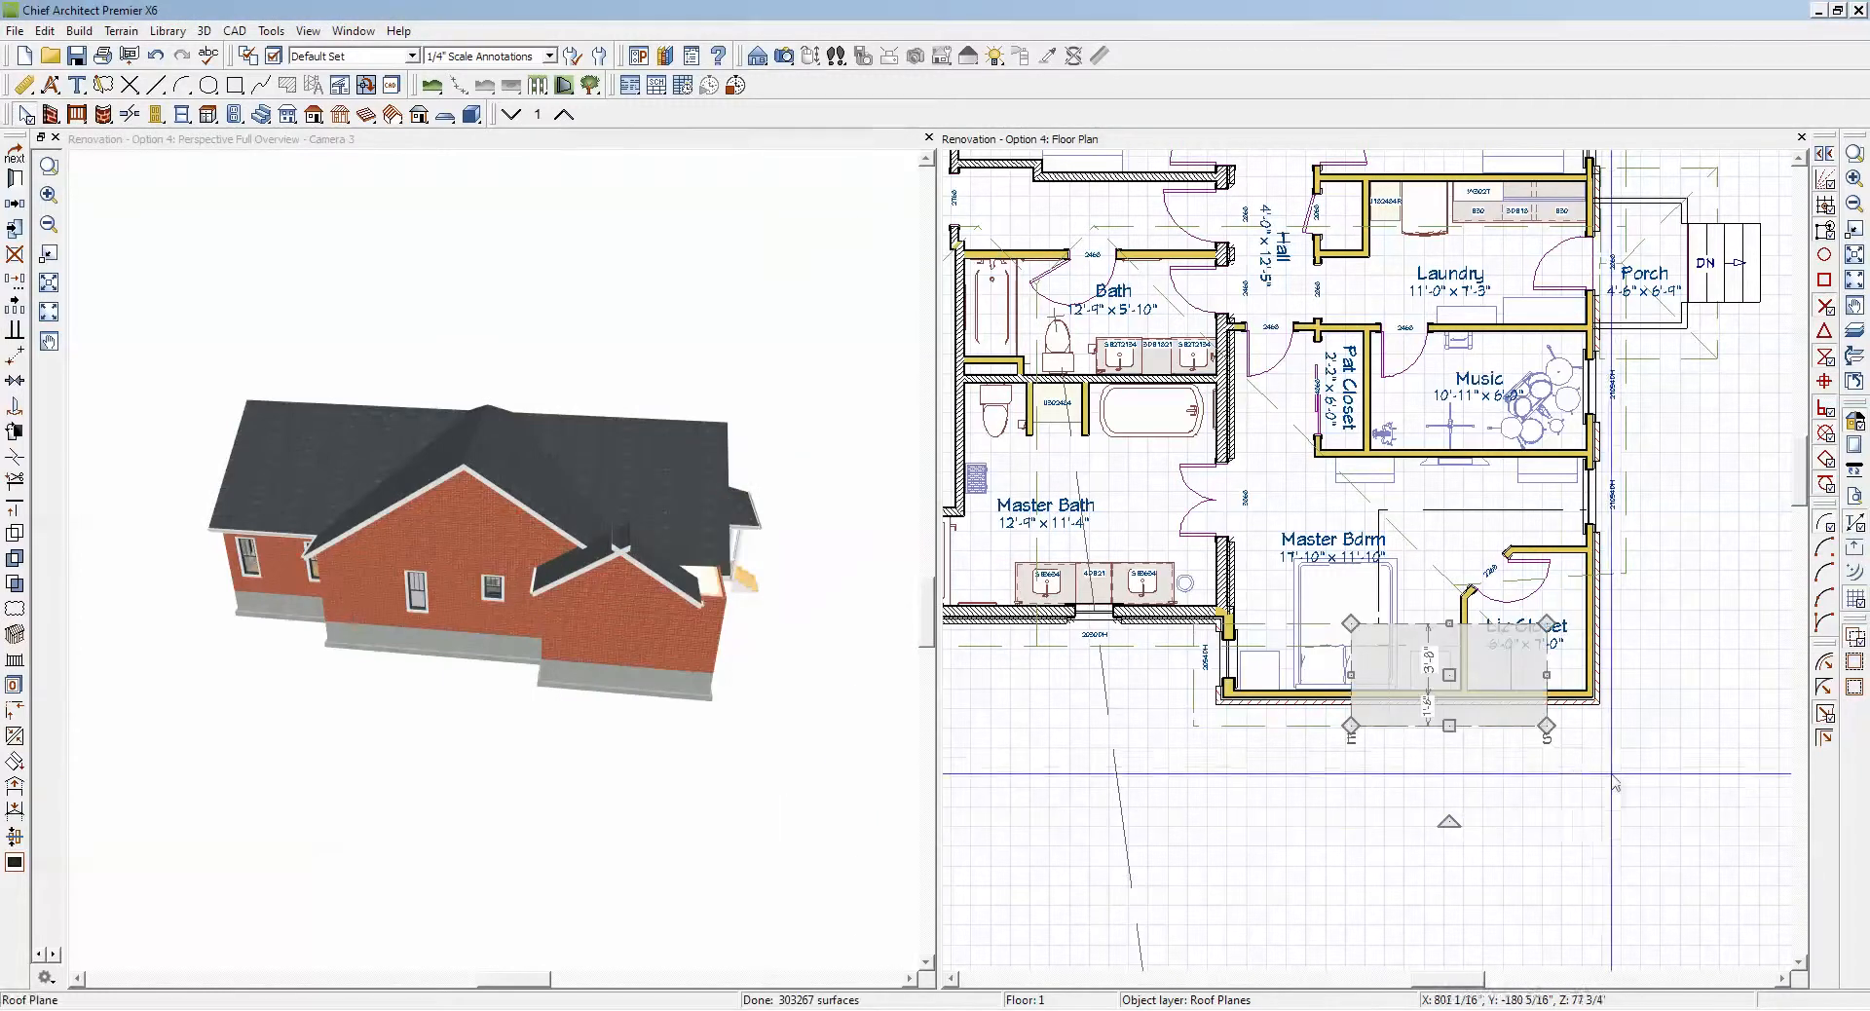
Step: Move the mirrored roof plane over the Liz Closet so that it overhangs the exterior side wall
scroll(1635, 731, up, 2)
scroll(1632, 730, down, 1)
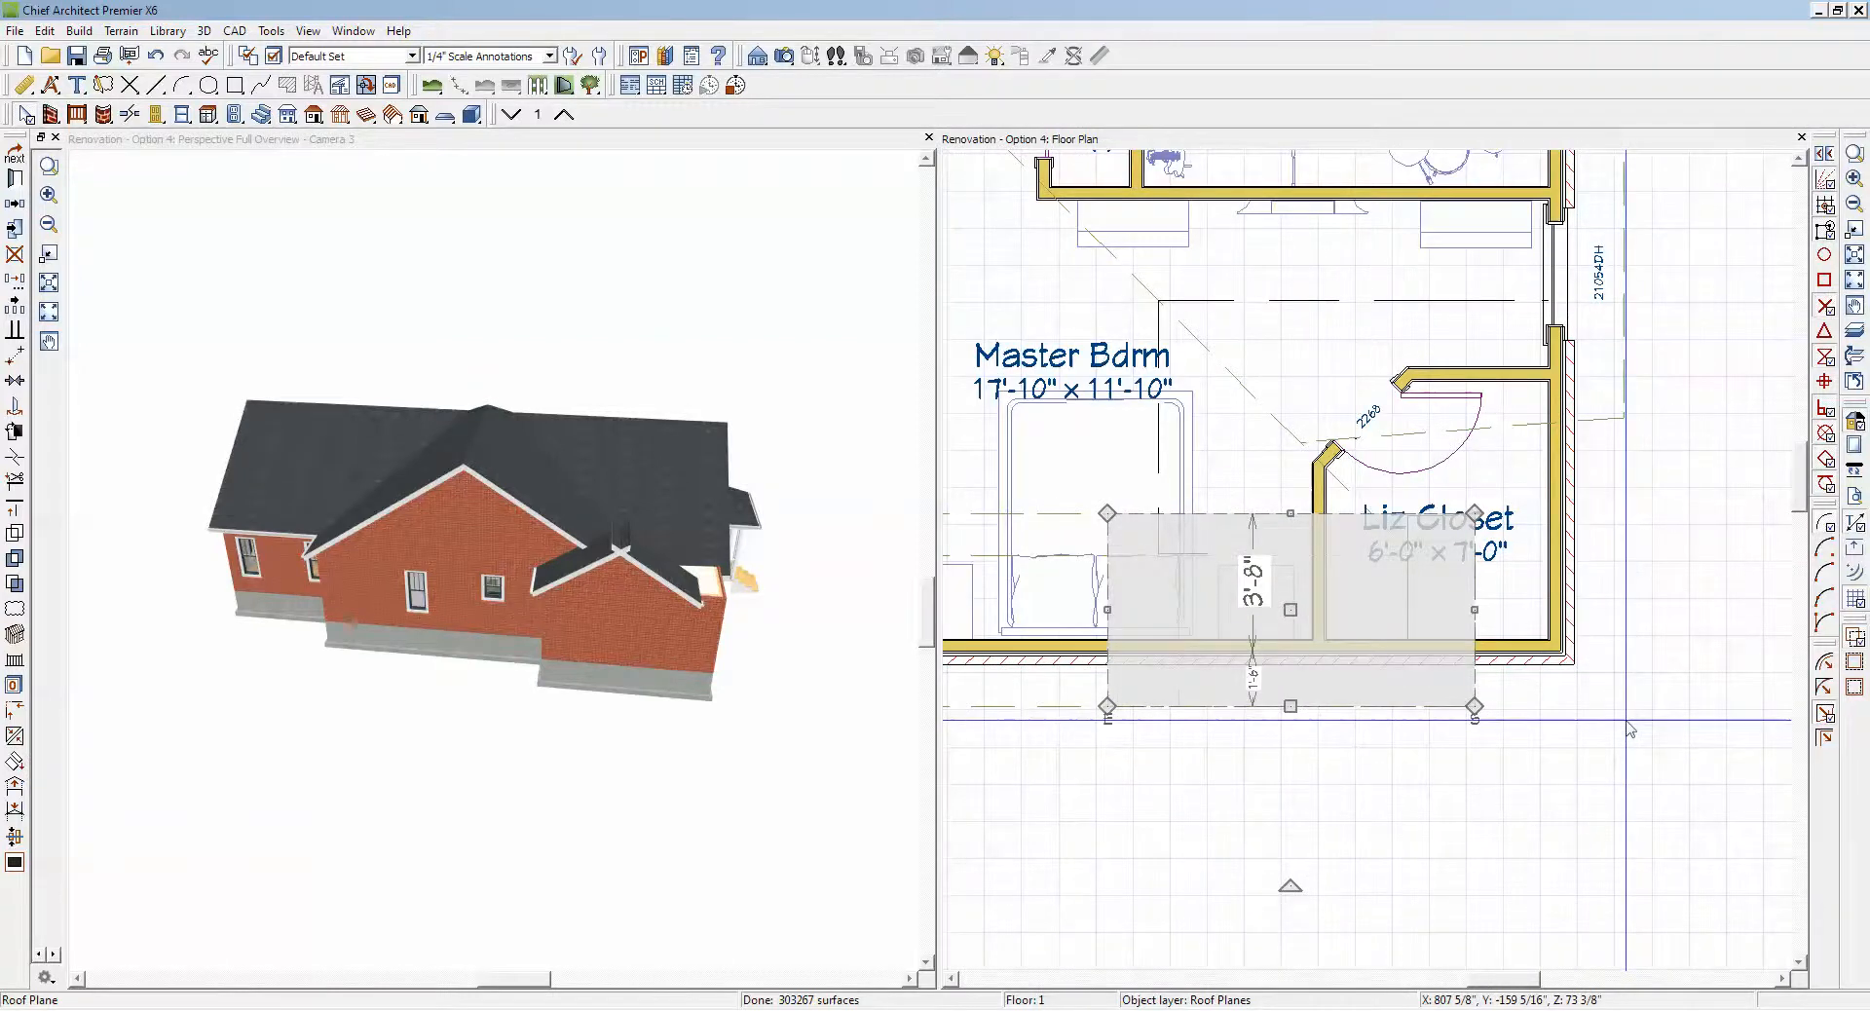
scroll(1629, 728, down, 1)
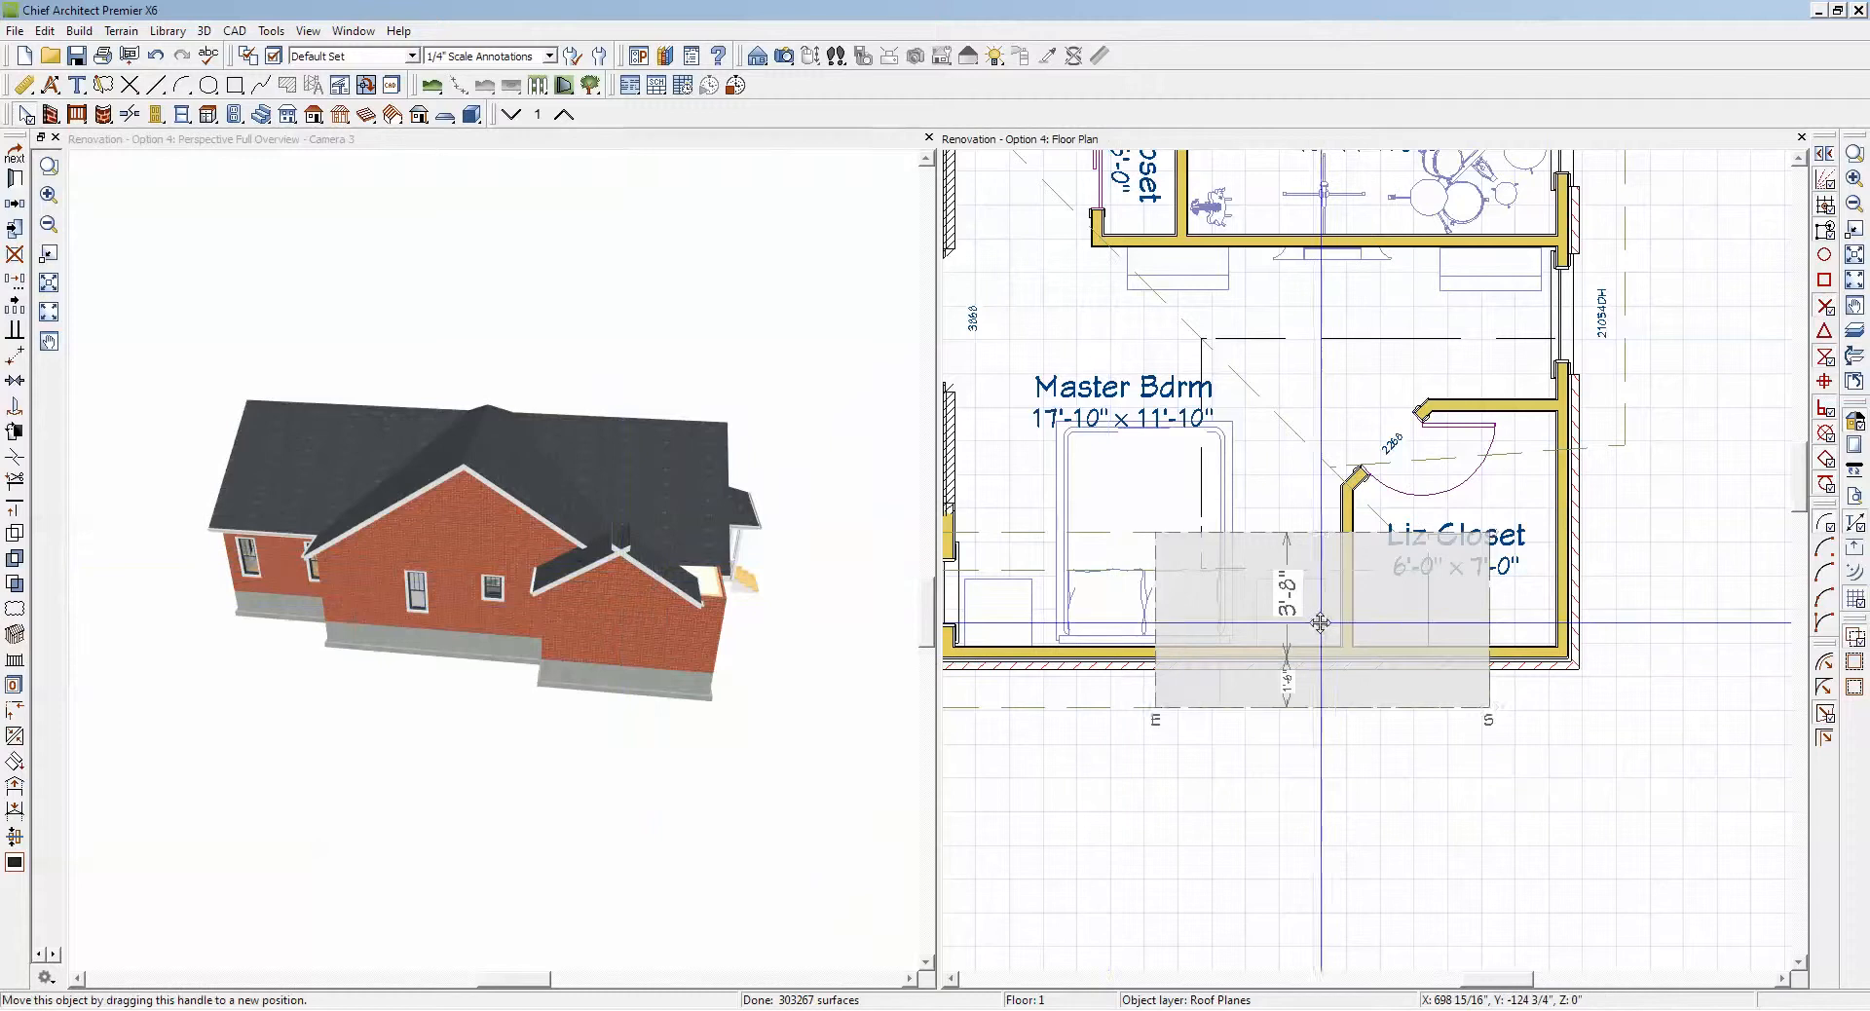
drag(1320, 622, 1491, 633)
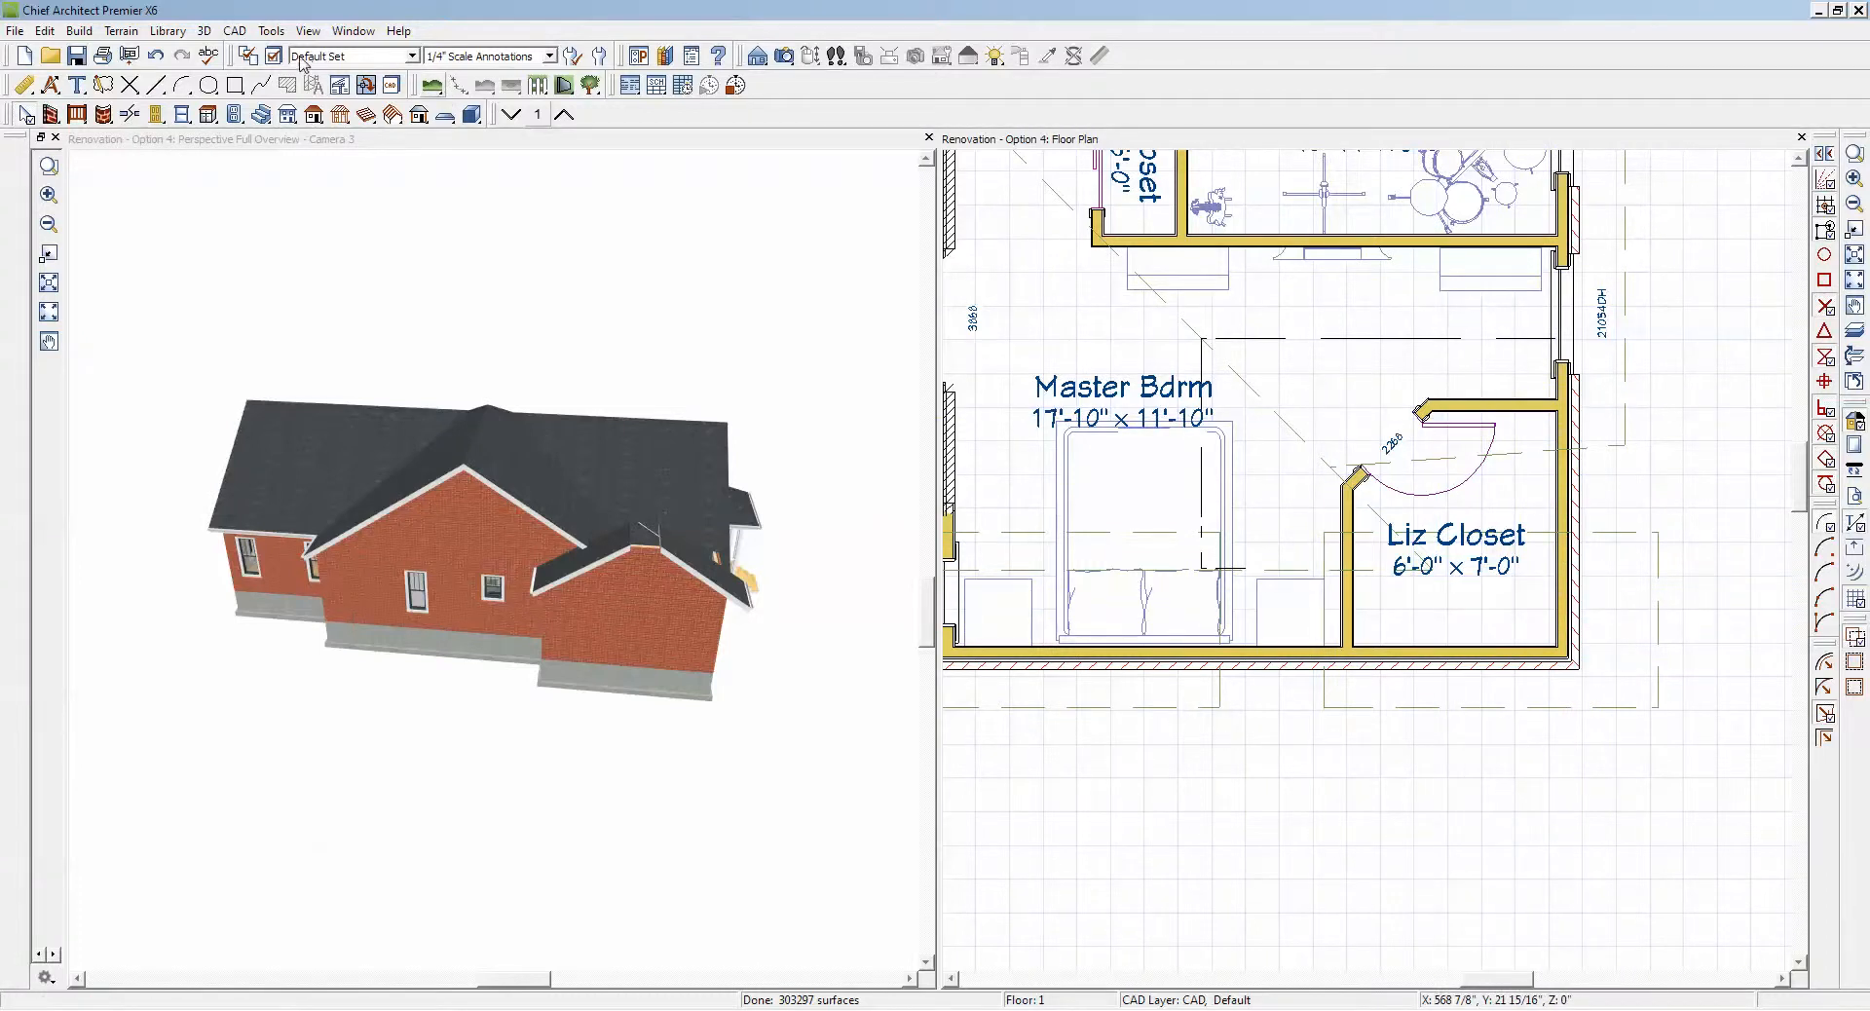
Step: Turn on the display of the "Roofs, Baselines" layer in the Default Set
click(273, 58)
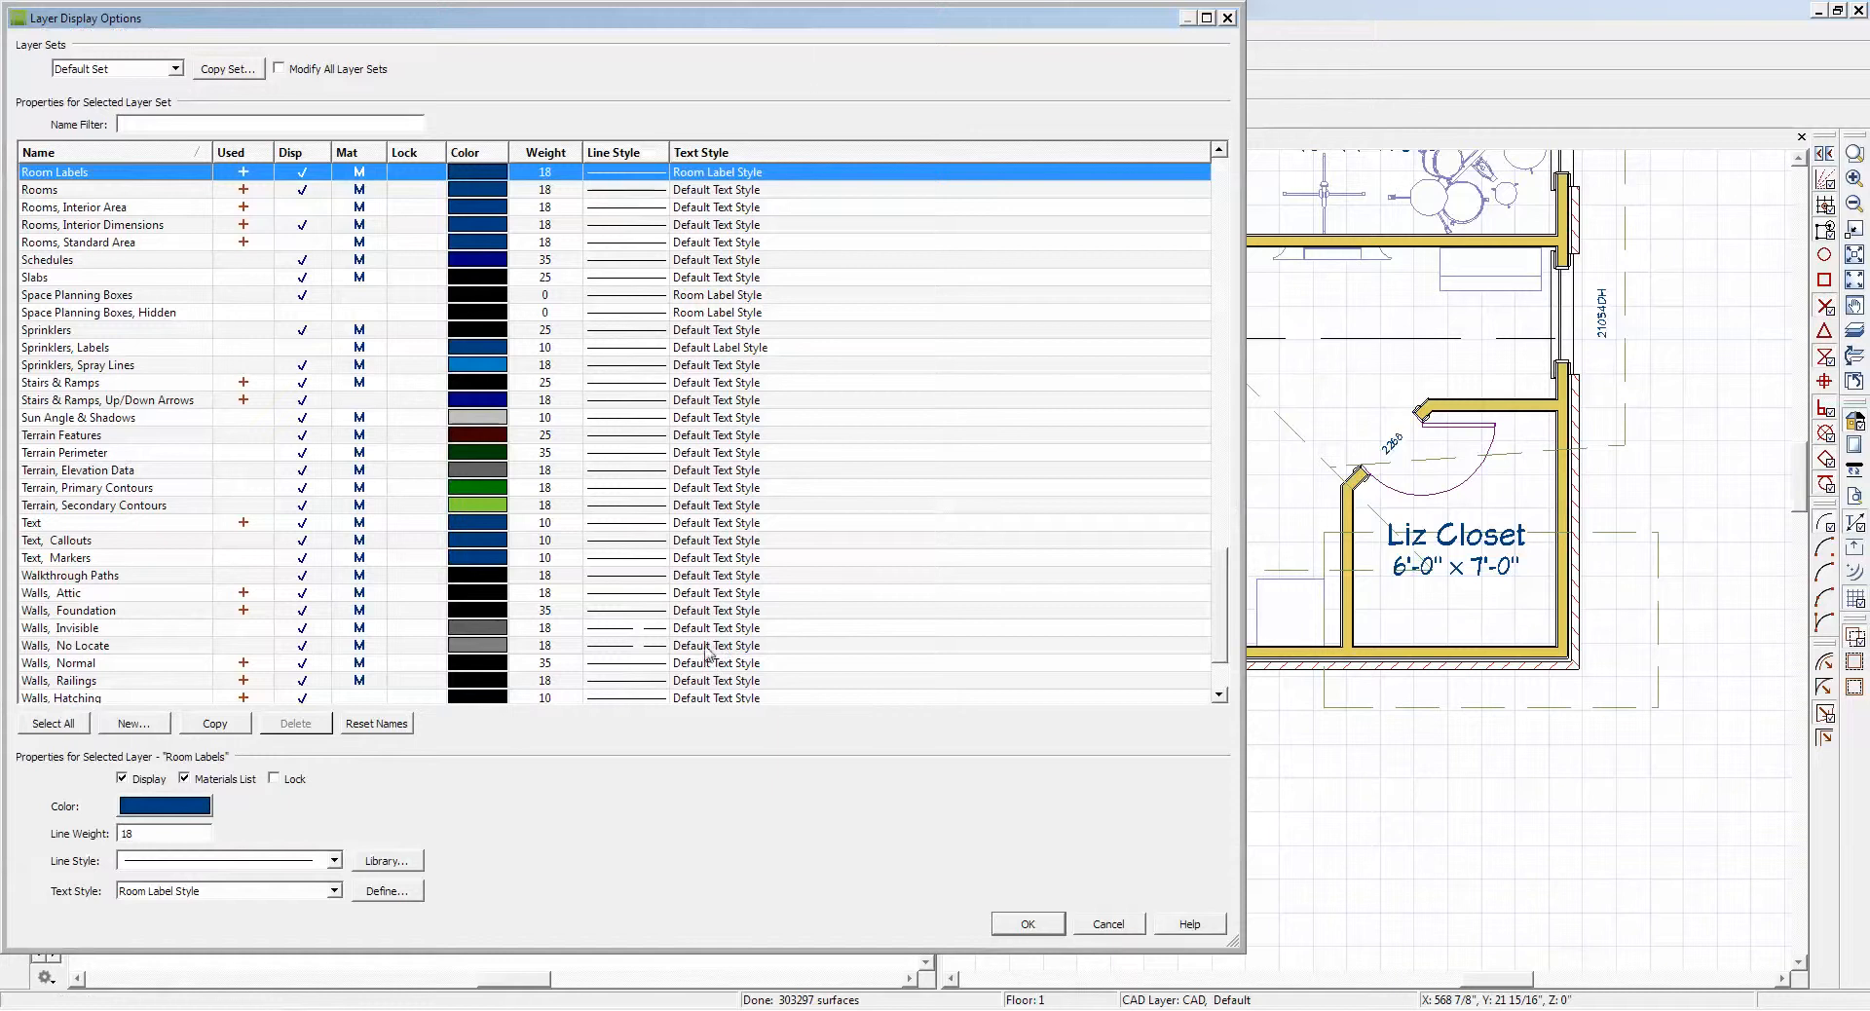
key(Down)
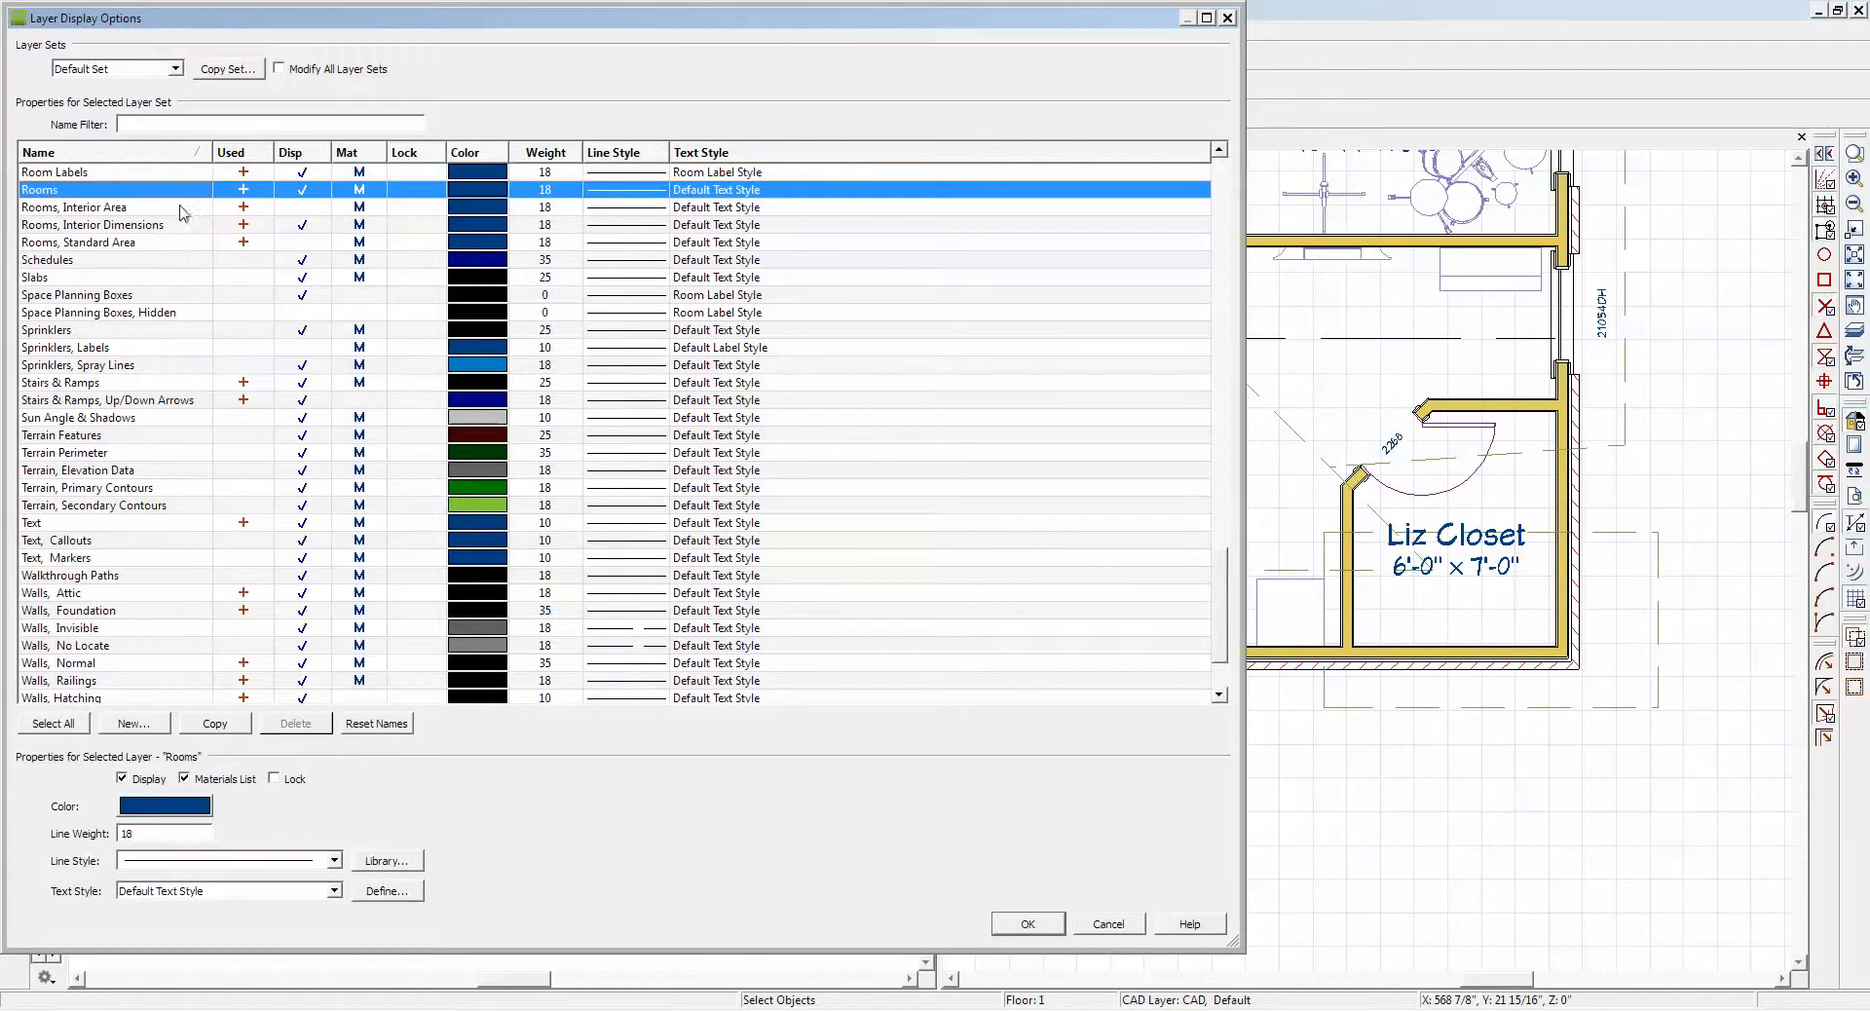
scroll(184, 212, up, 3)
scroll(183, 220, up, 2)
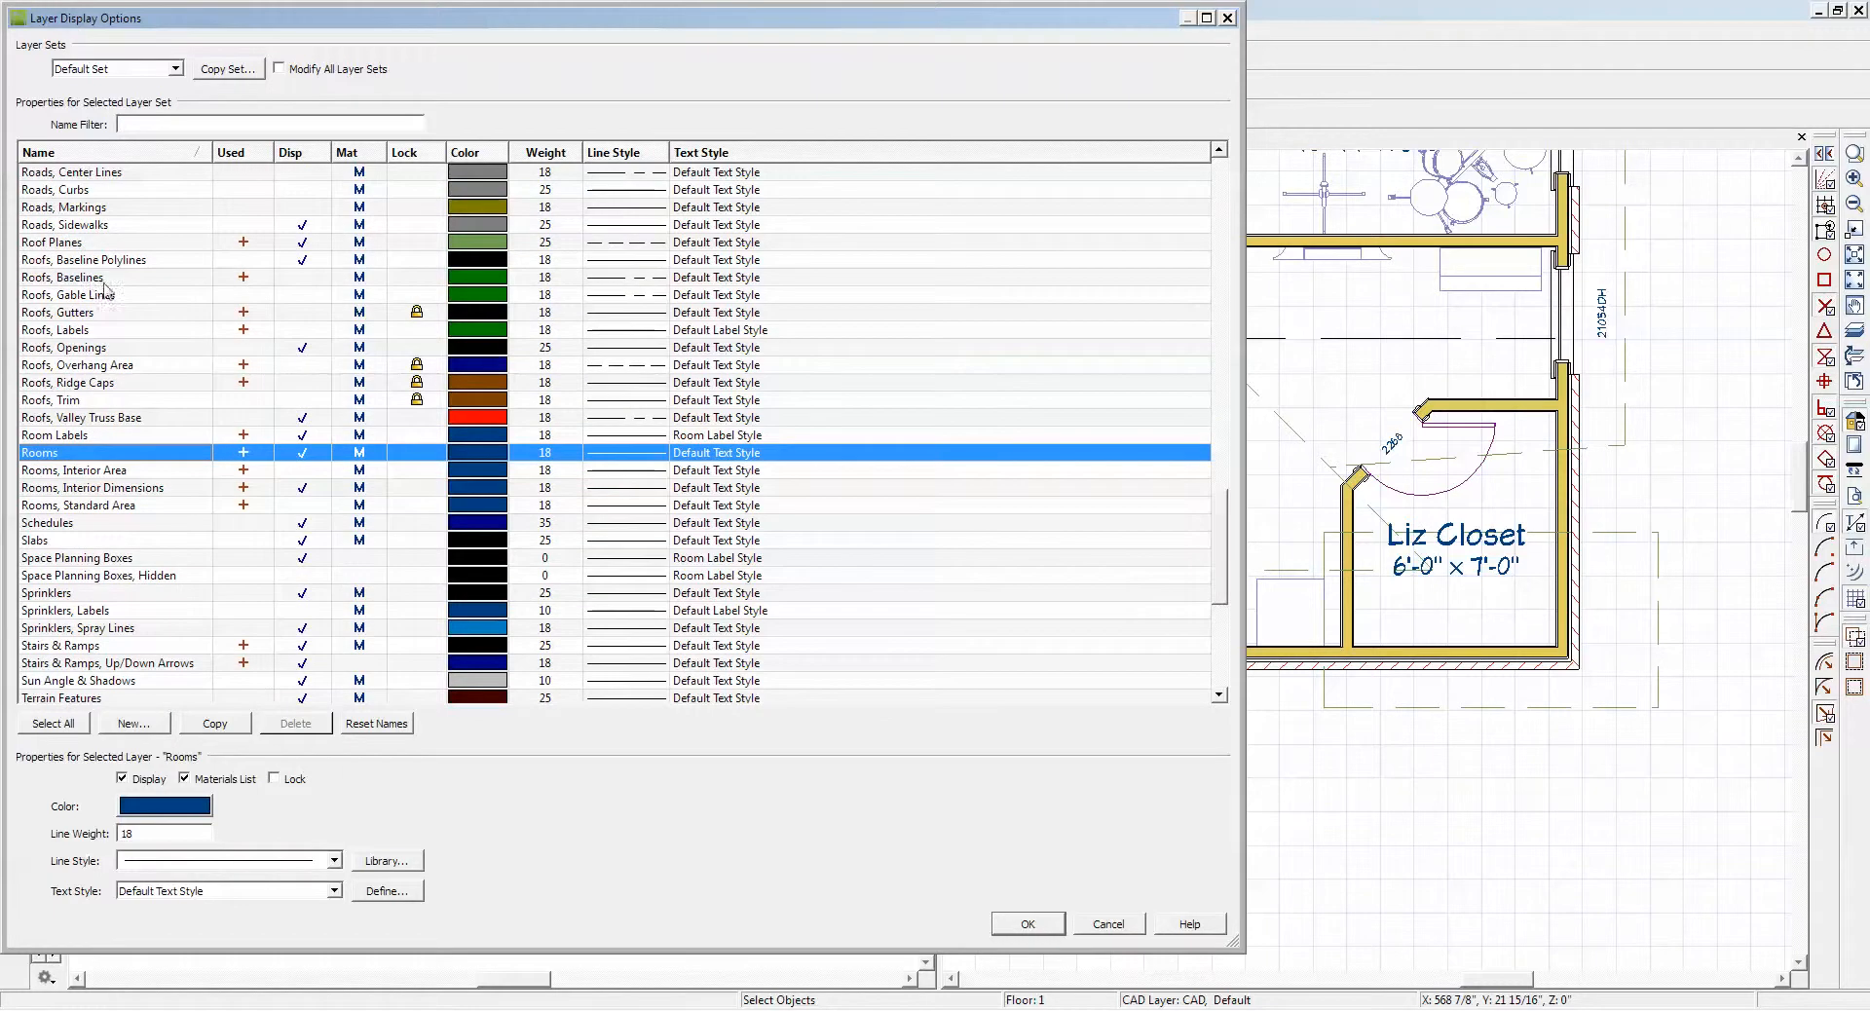
click(303, 279)
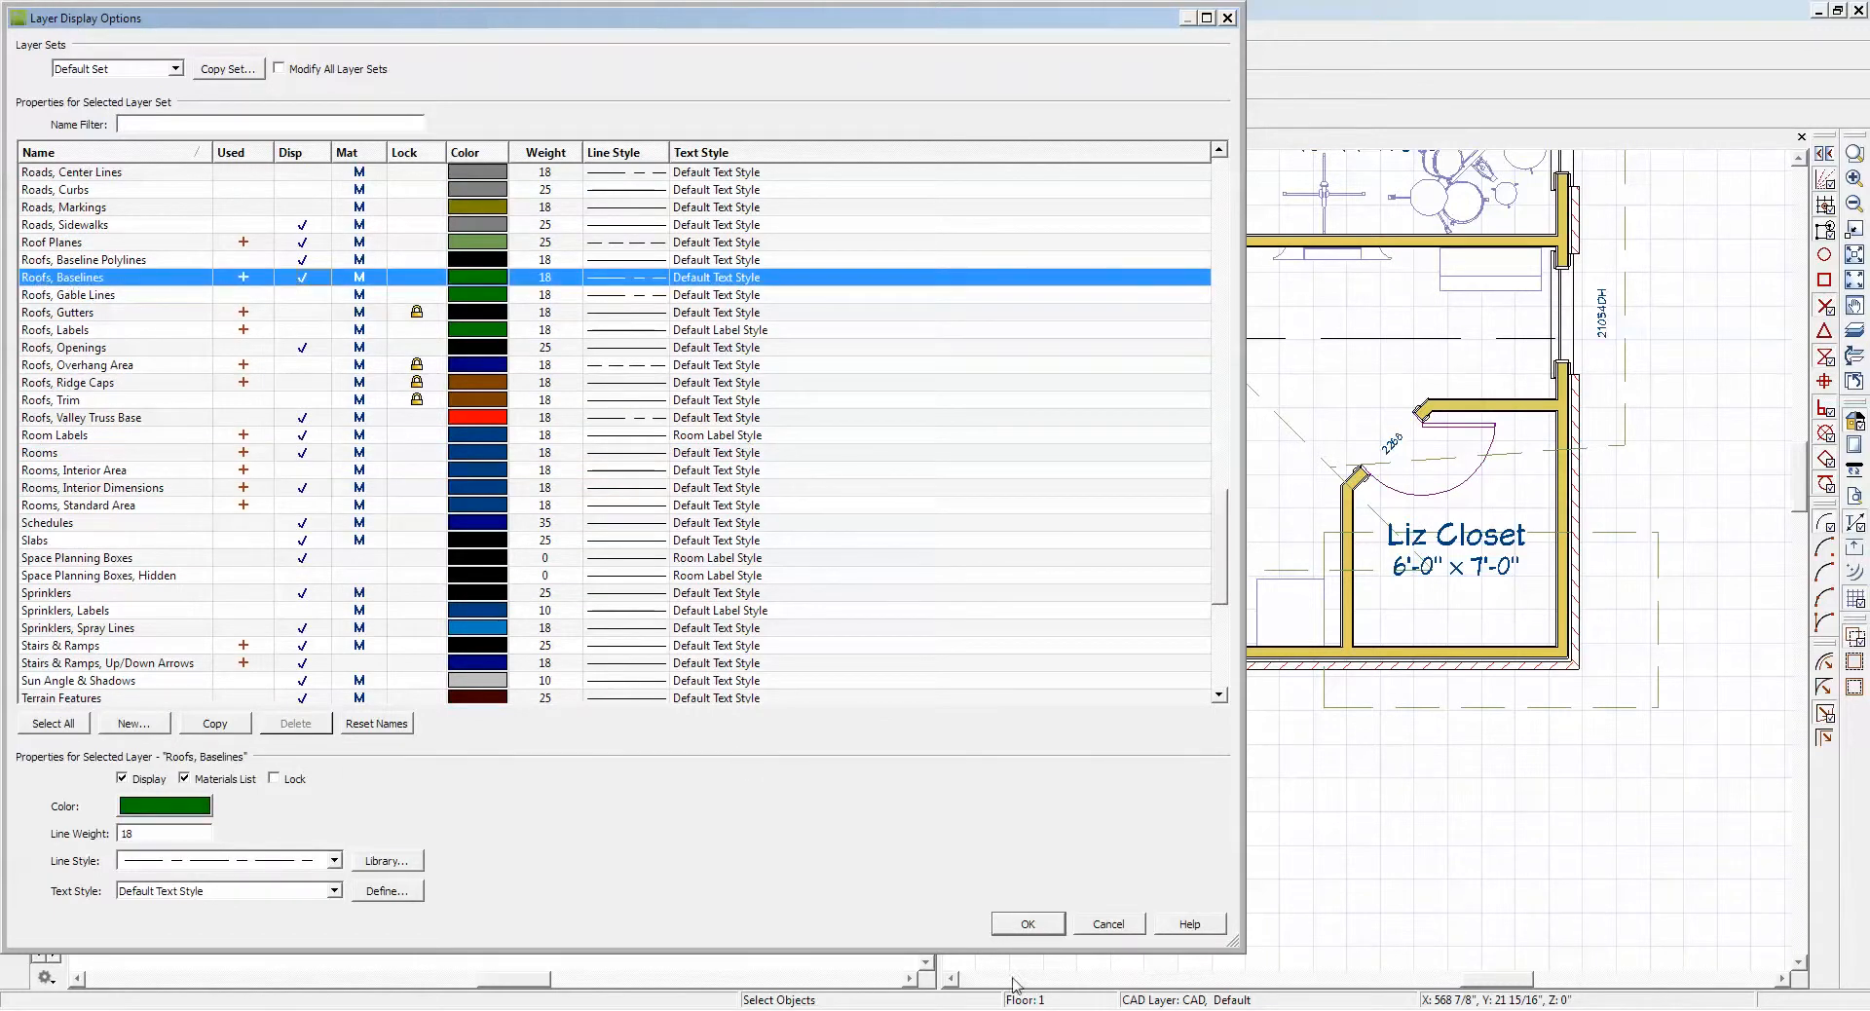
click(1030, 927)
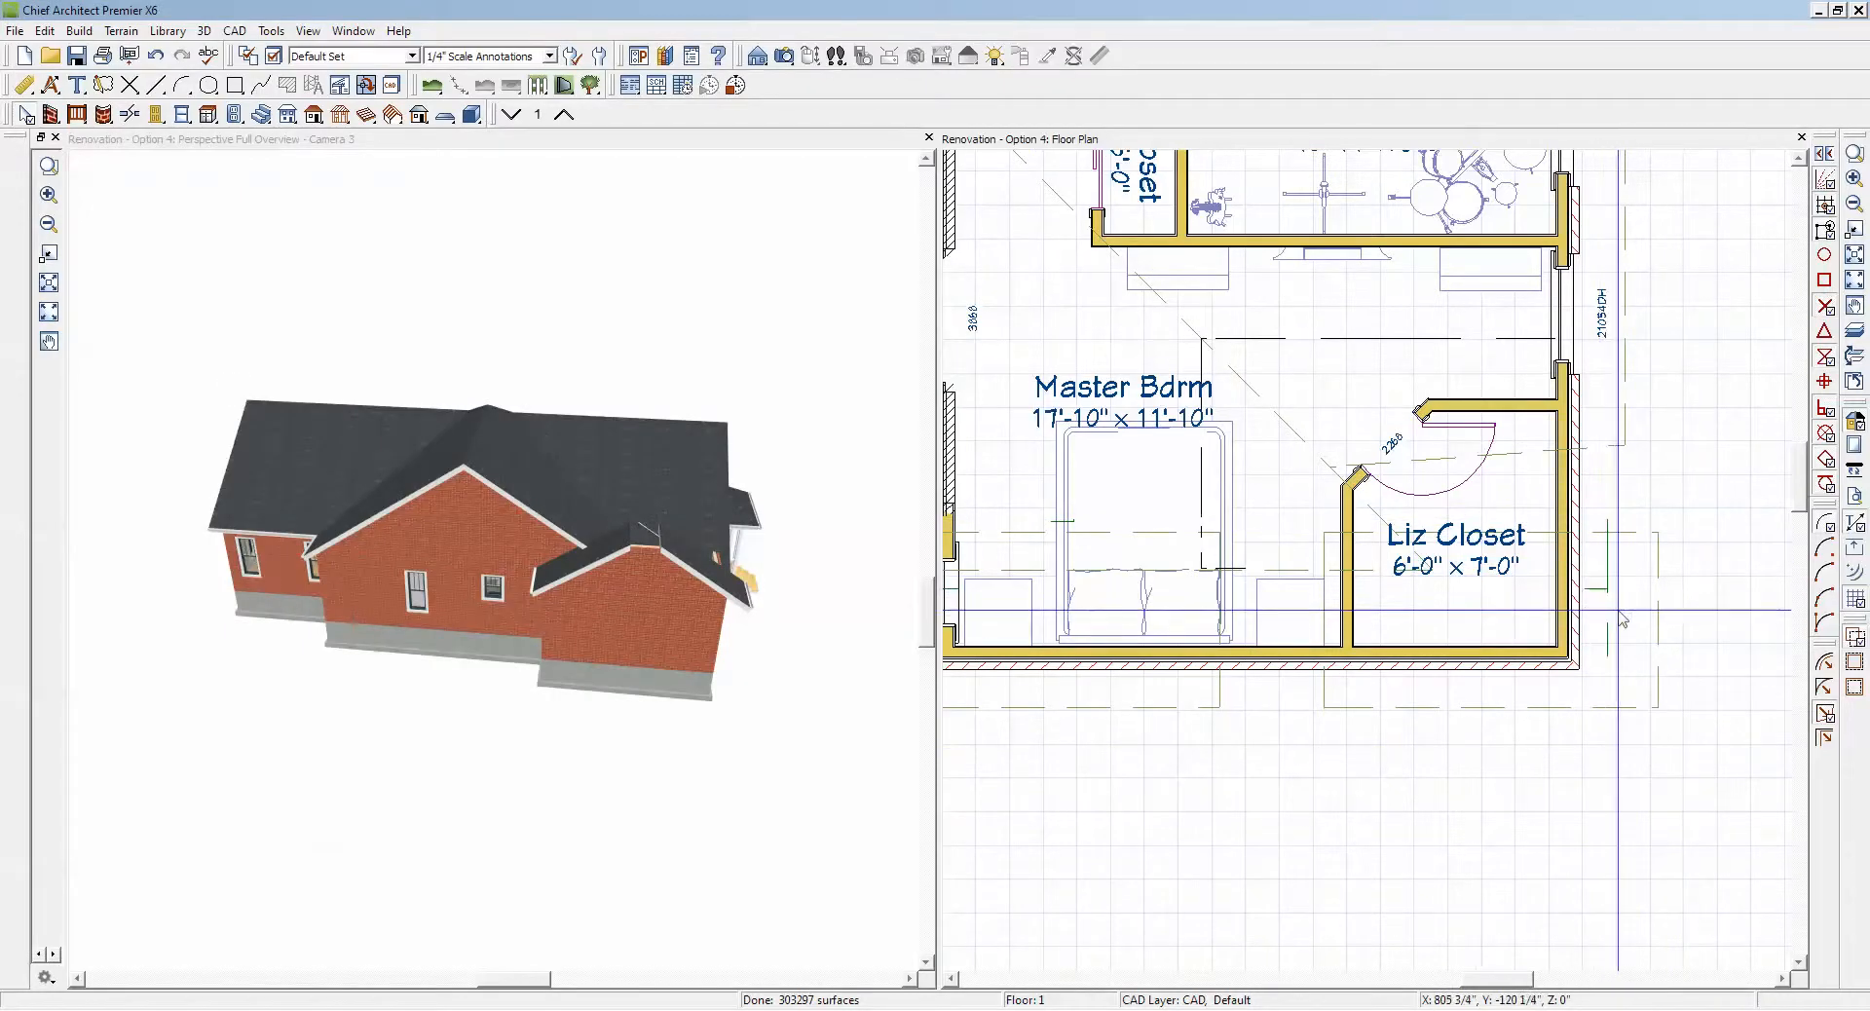
Step: Move the mirrored roof plane point to point so its baseline lines up with the outer framing face of the Liz Closet side wall
scroll(1617, 613, up, 2)
scroll(1633, 616, up, 3)
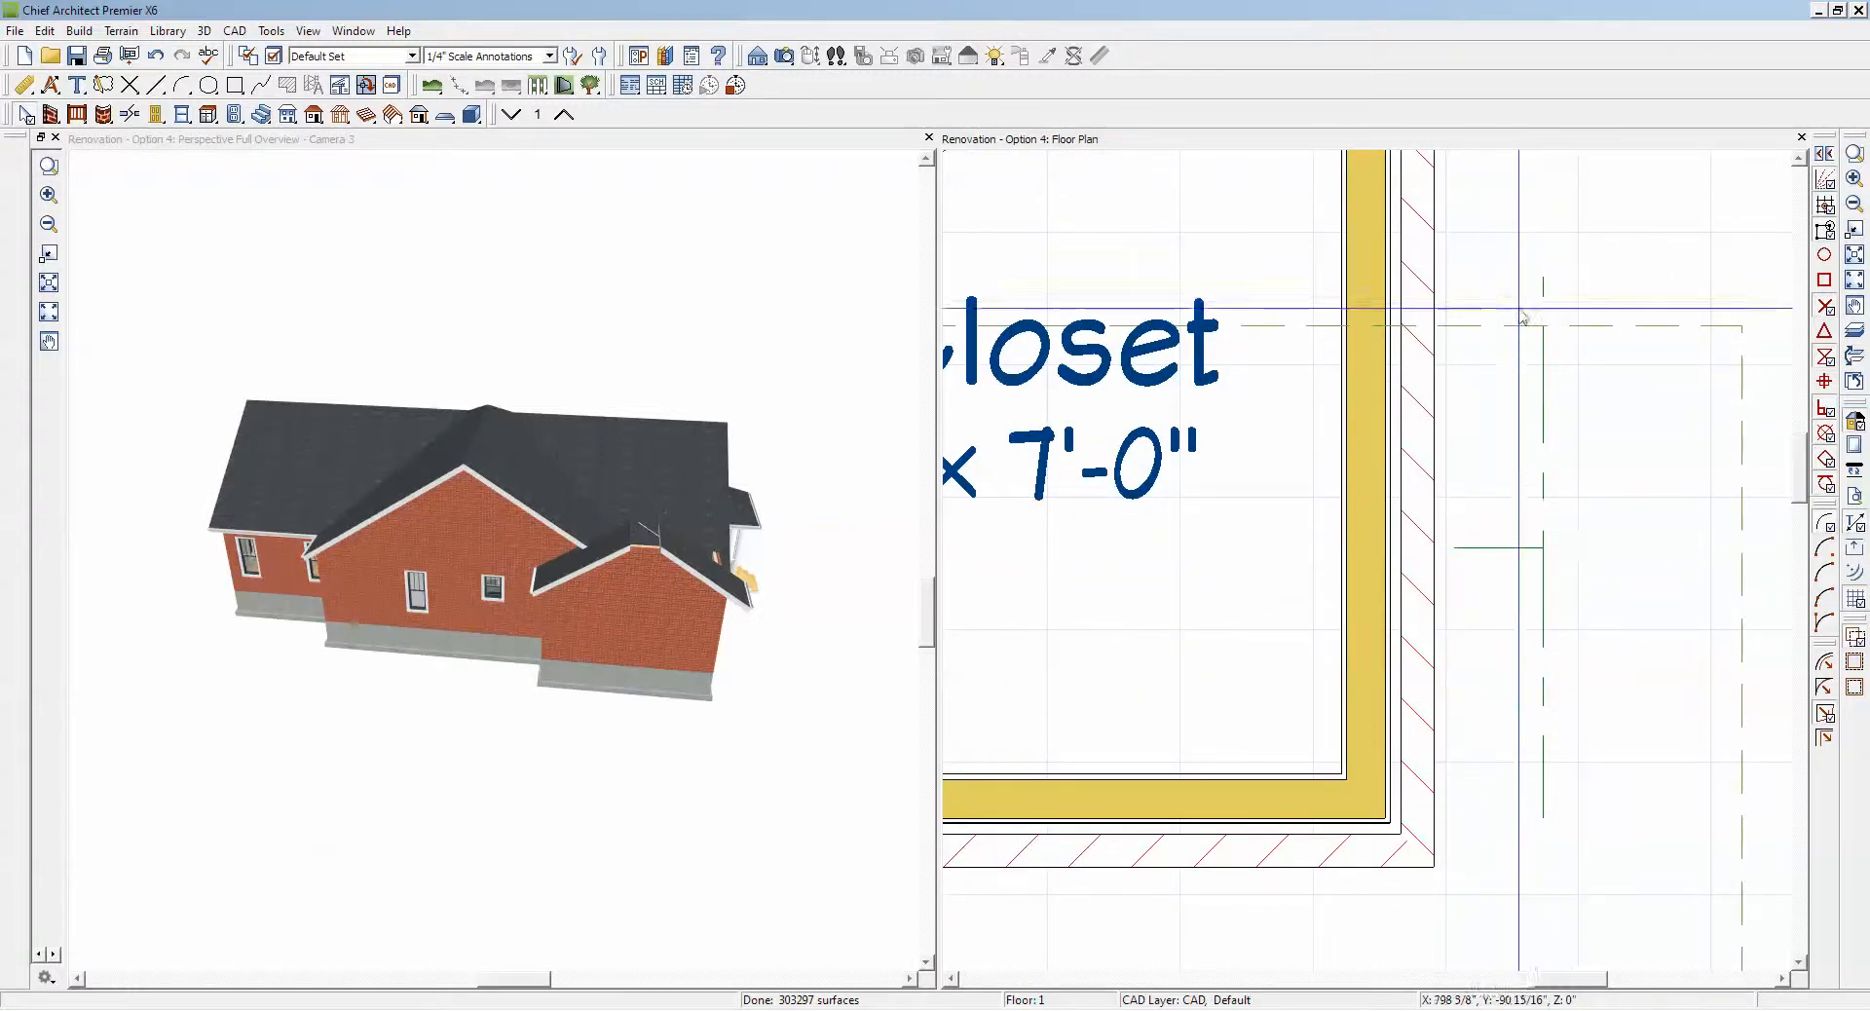
click(1742, 590)
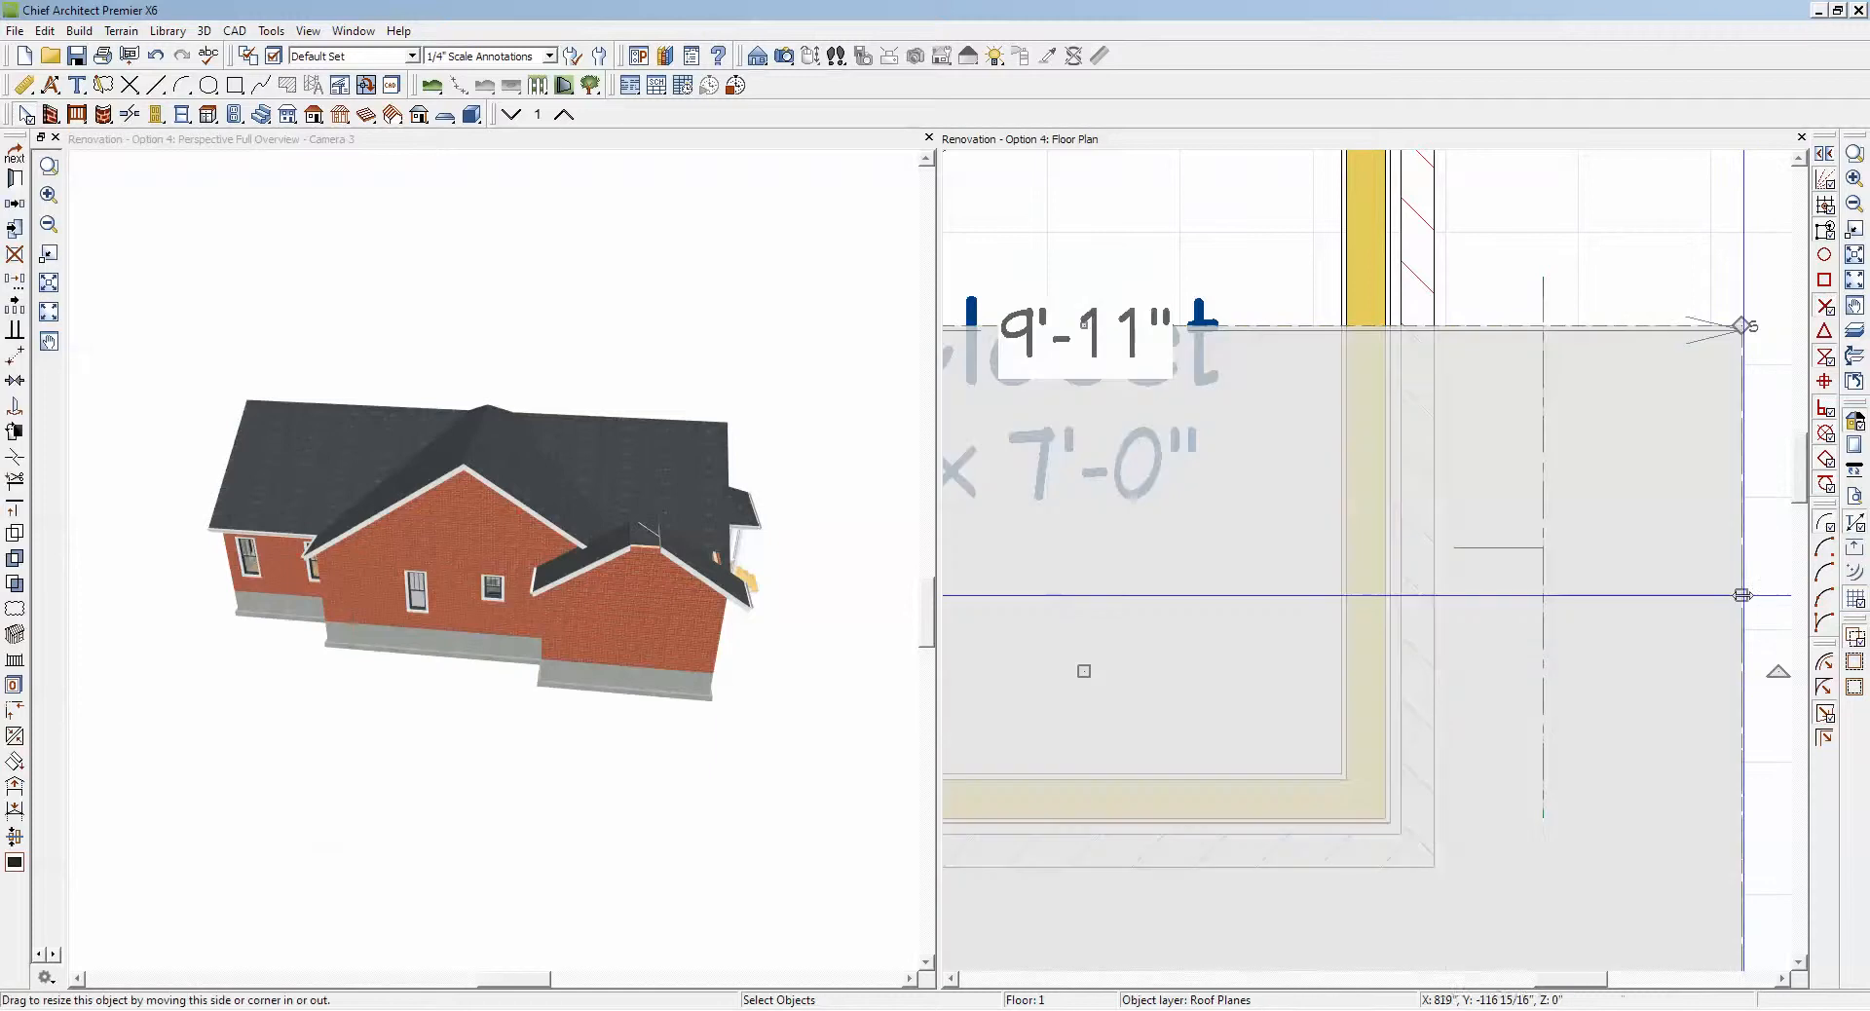
click(17, 359)
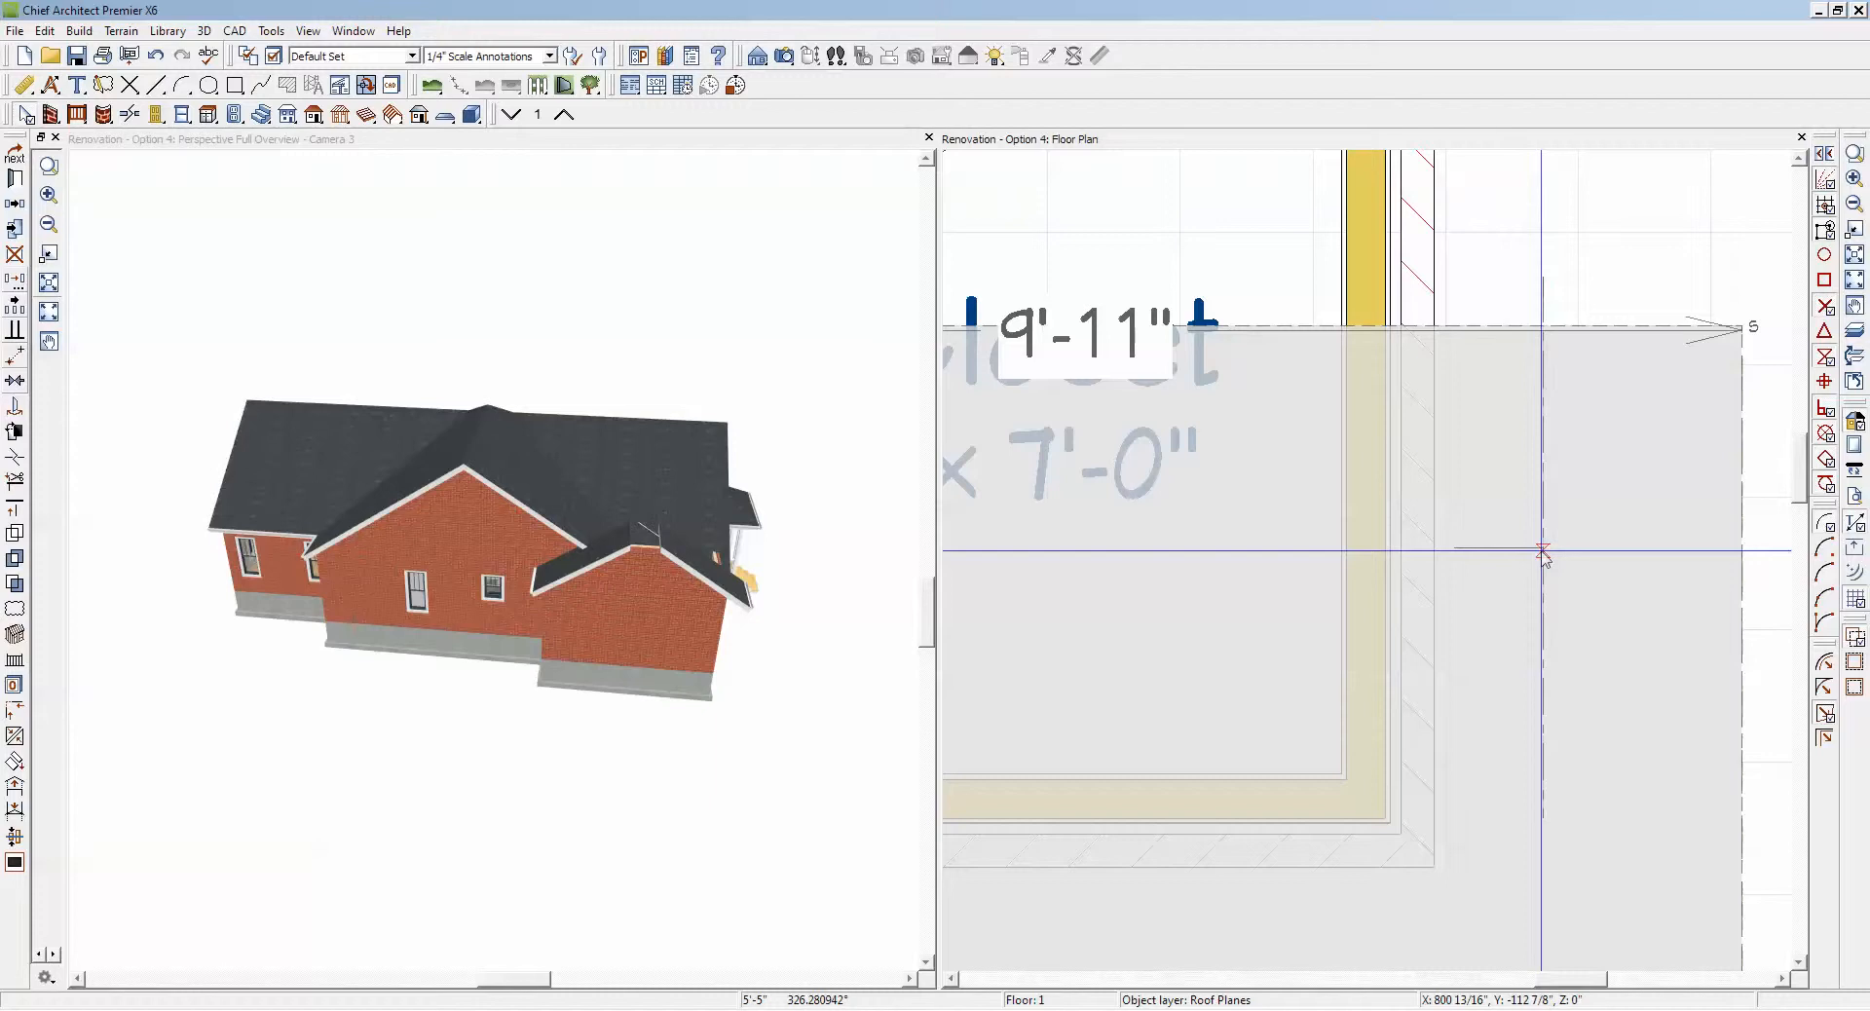
click(1386, 460)
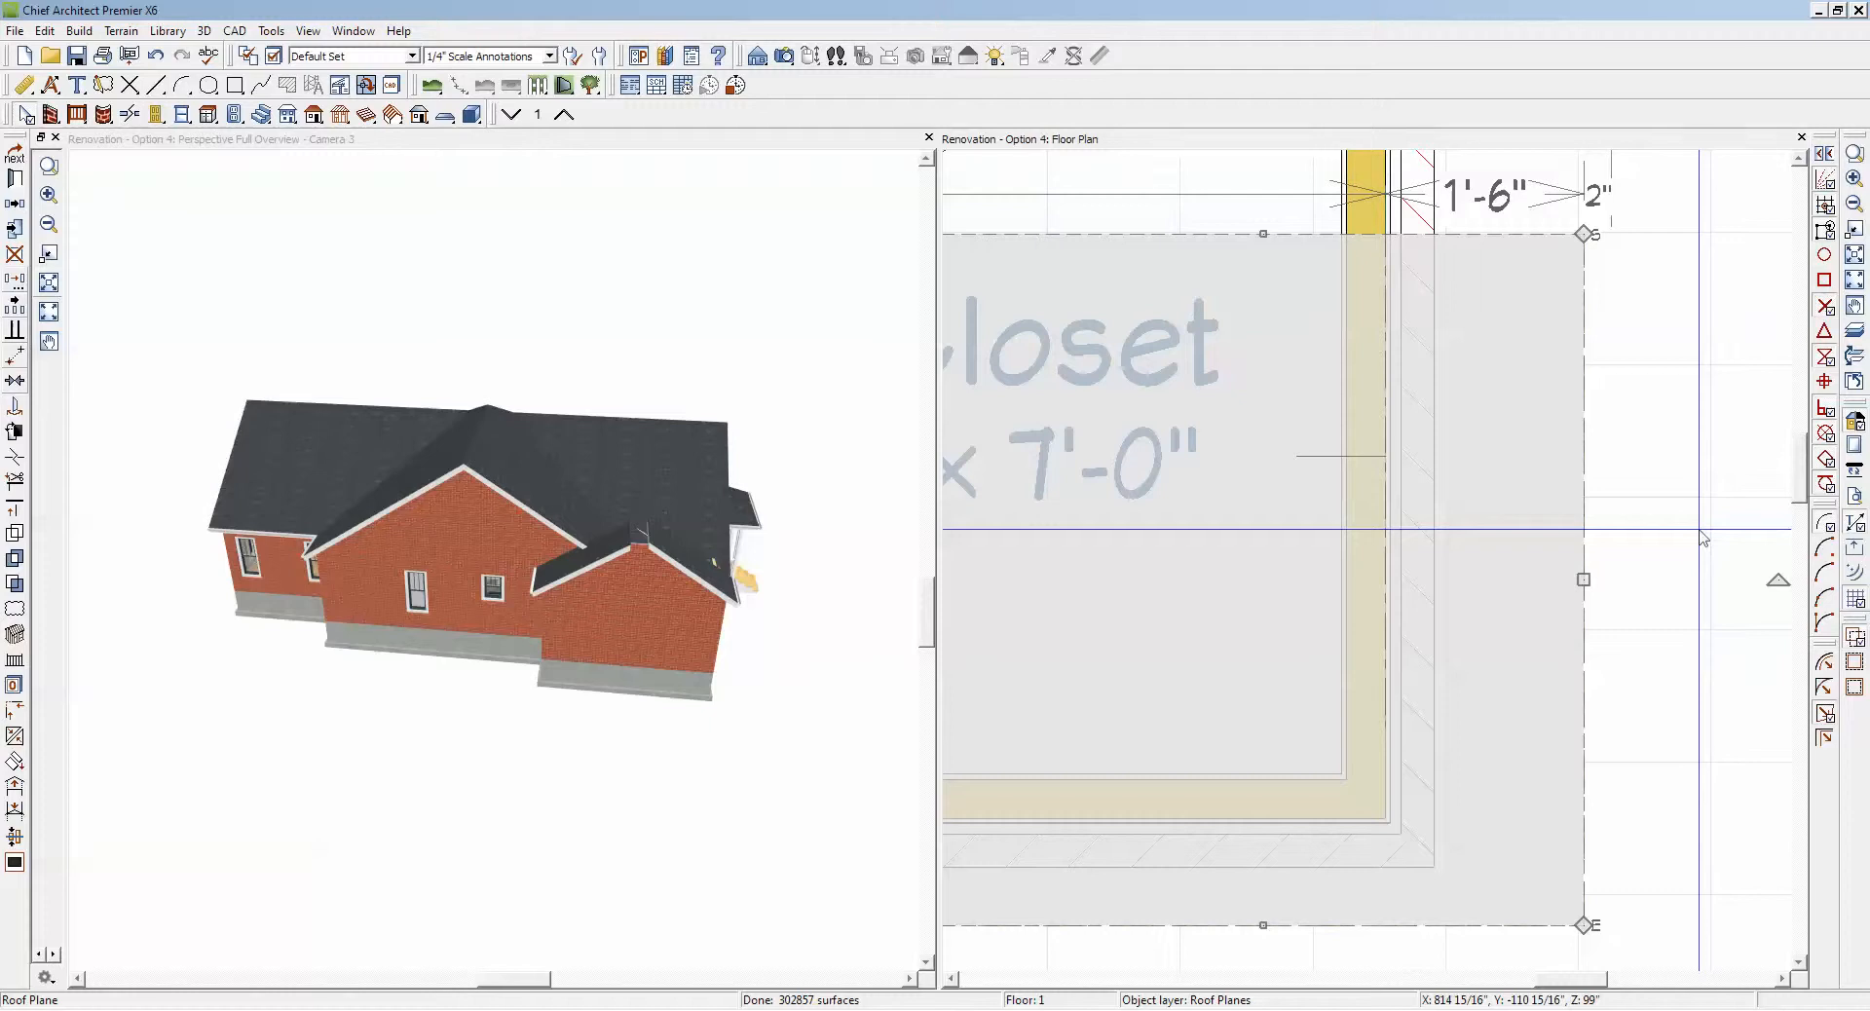
scroll(1734, 526, down, 2)
scroll(1735, 519, down, 4)
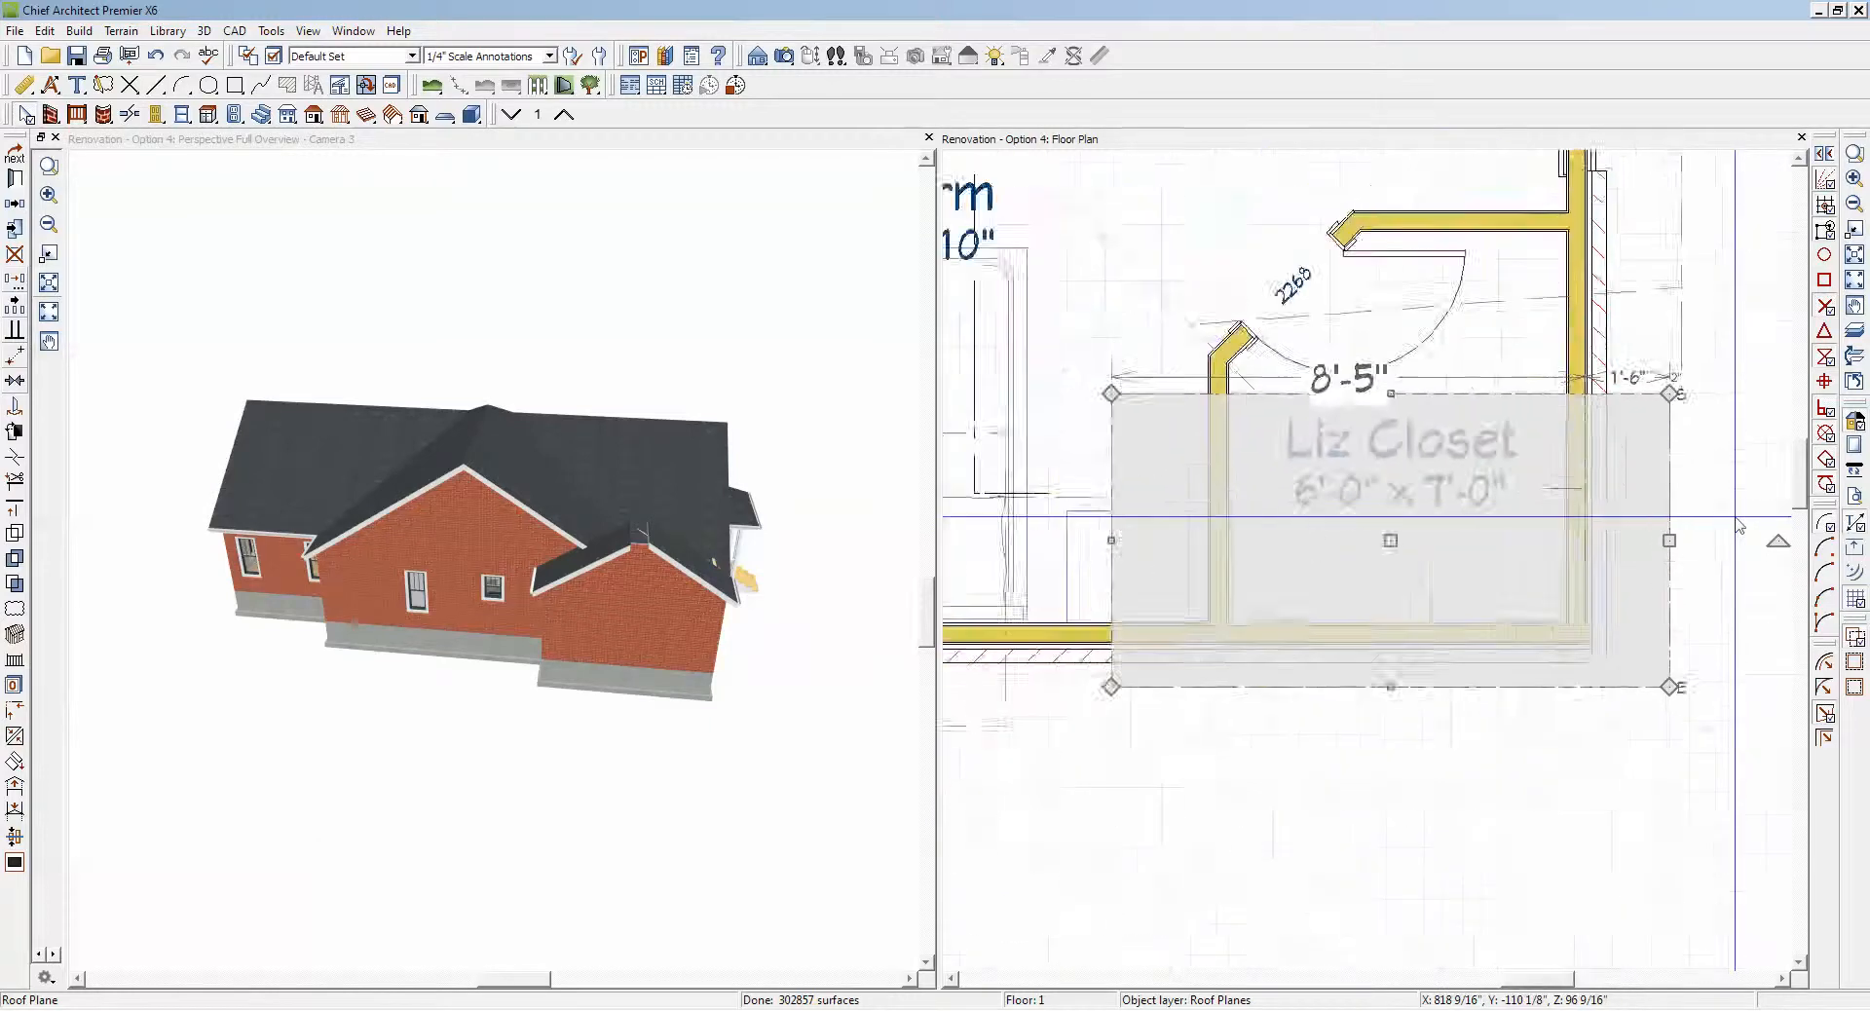
key(Escape)
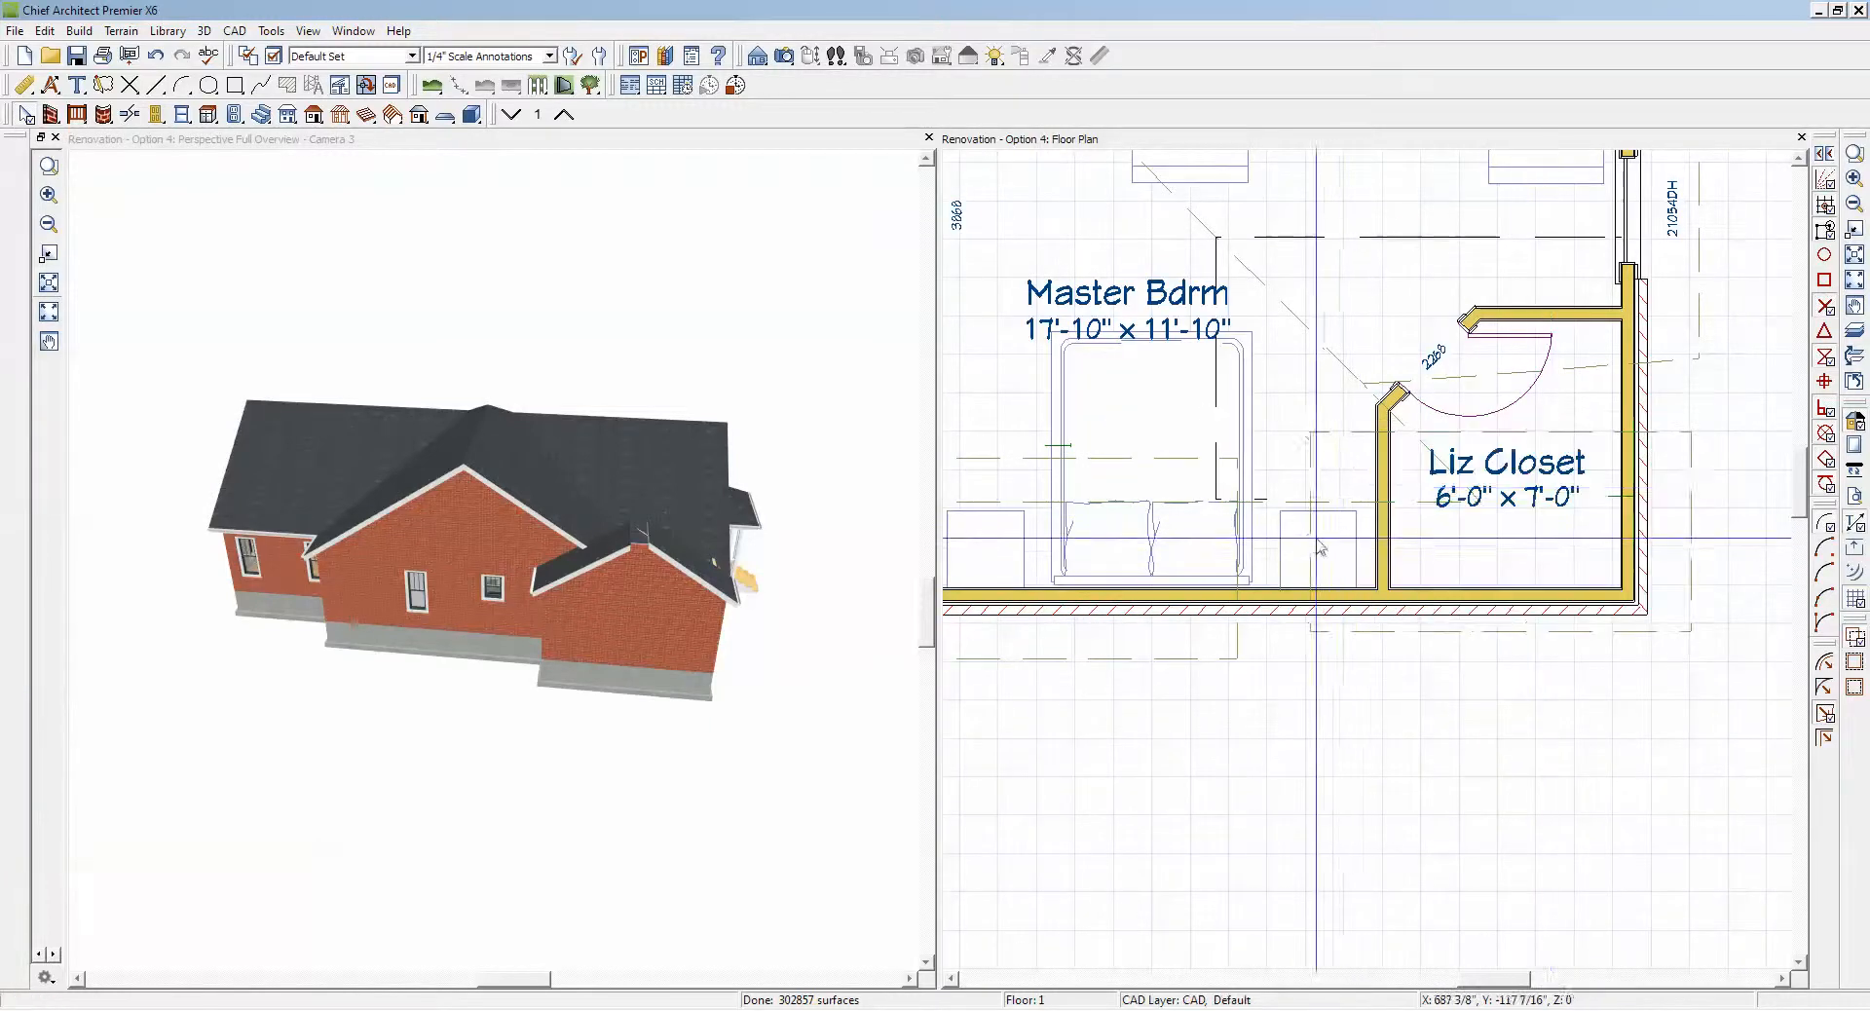
Step: Join the ridge edge of the plane over the Liz Closet to the opposite gable plane and check the ridge in 3D
click(1325, 534)
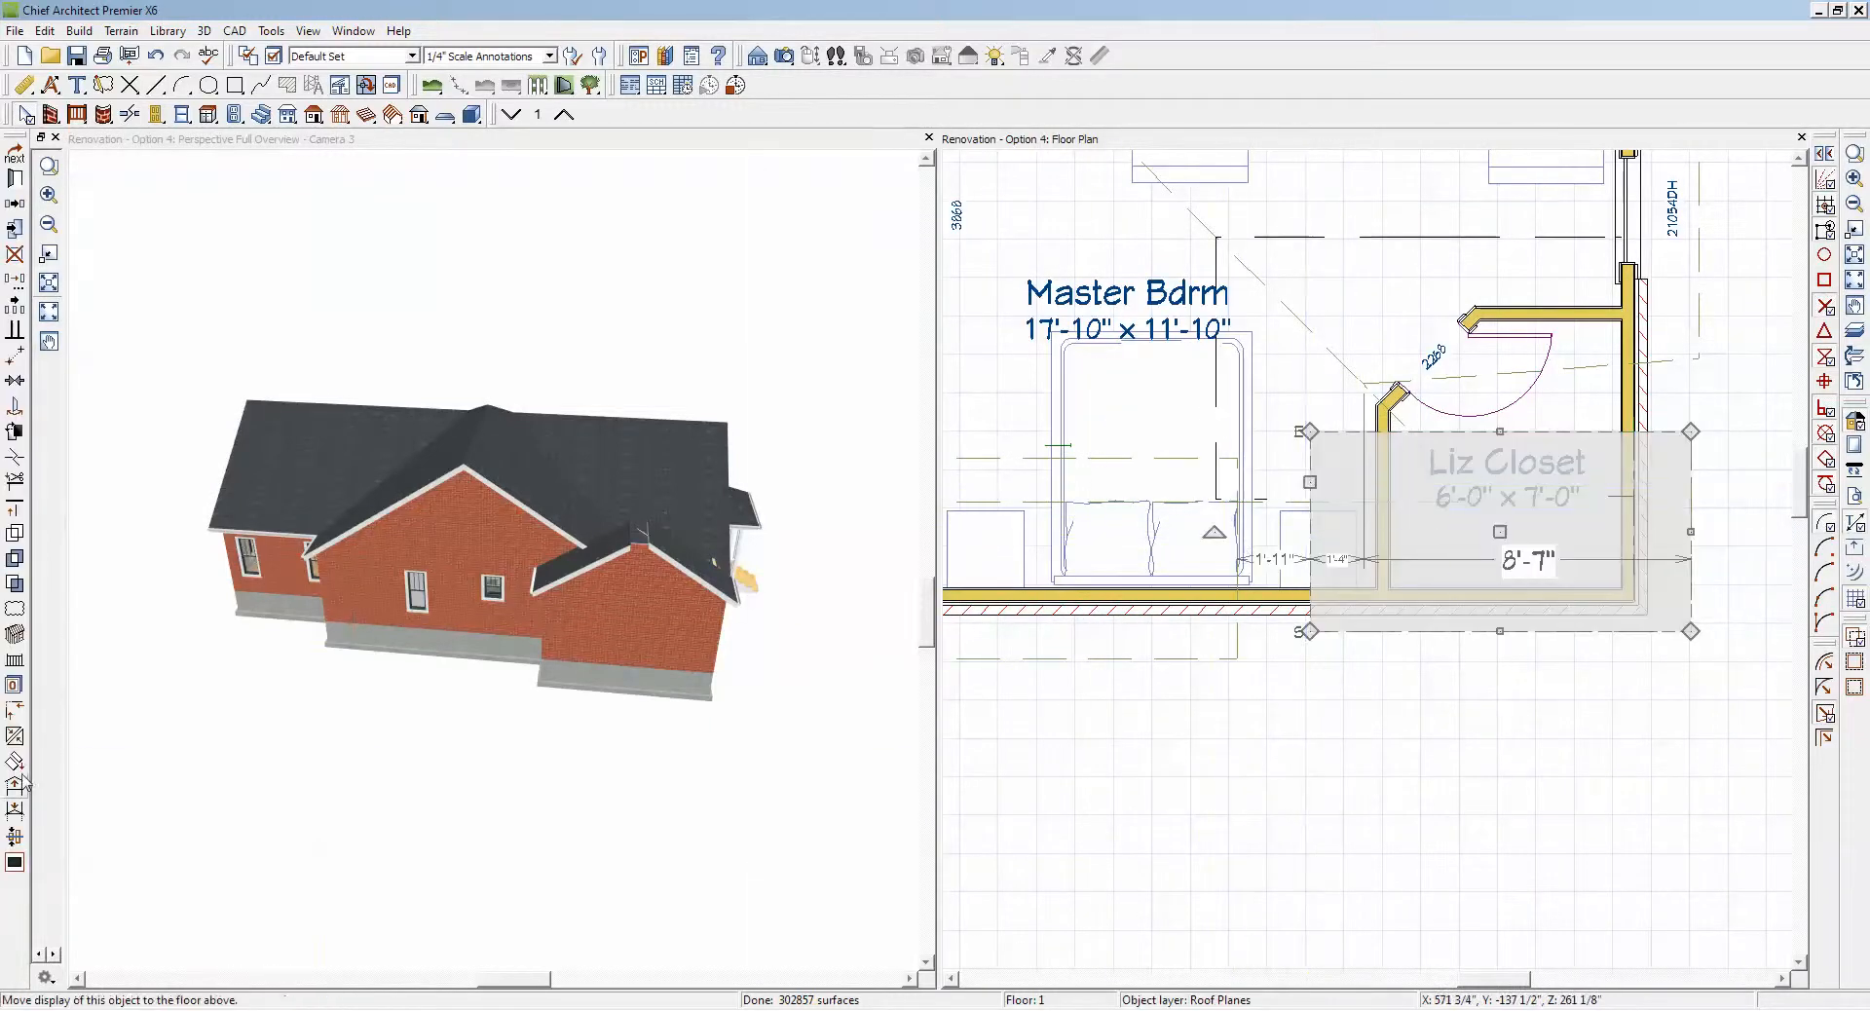
click(14, 738)
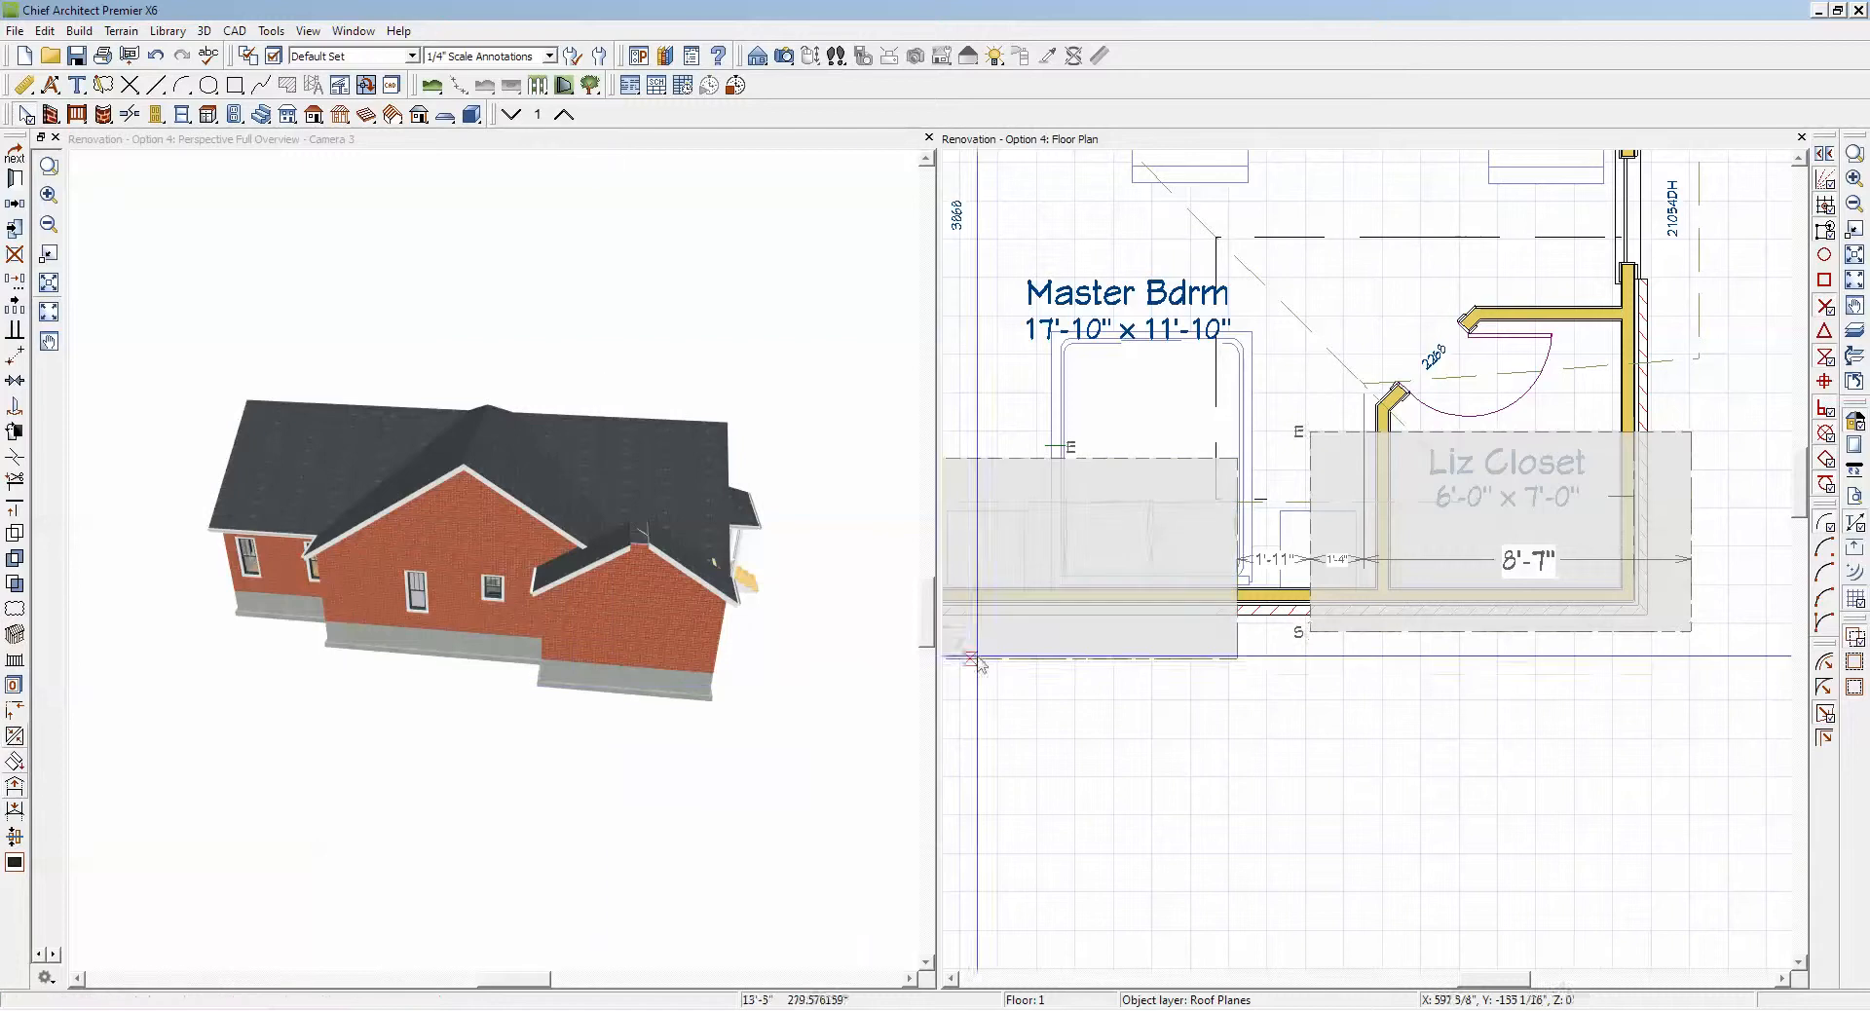
click(1238, 643)
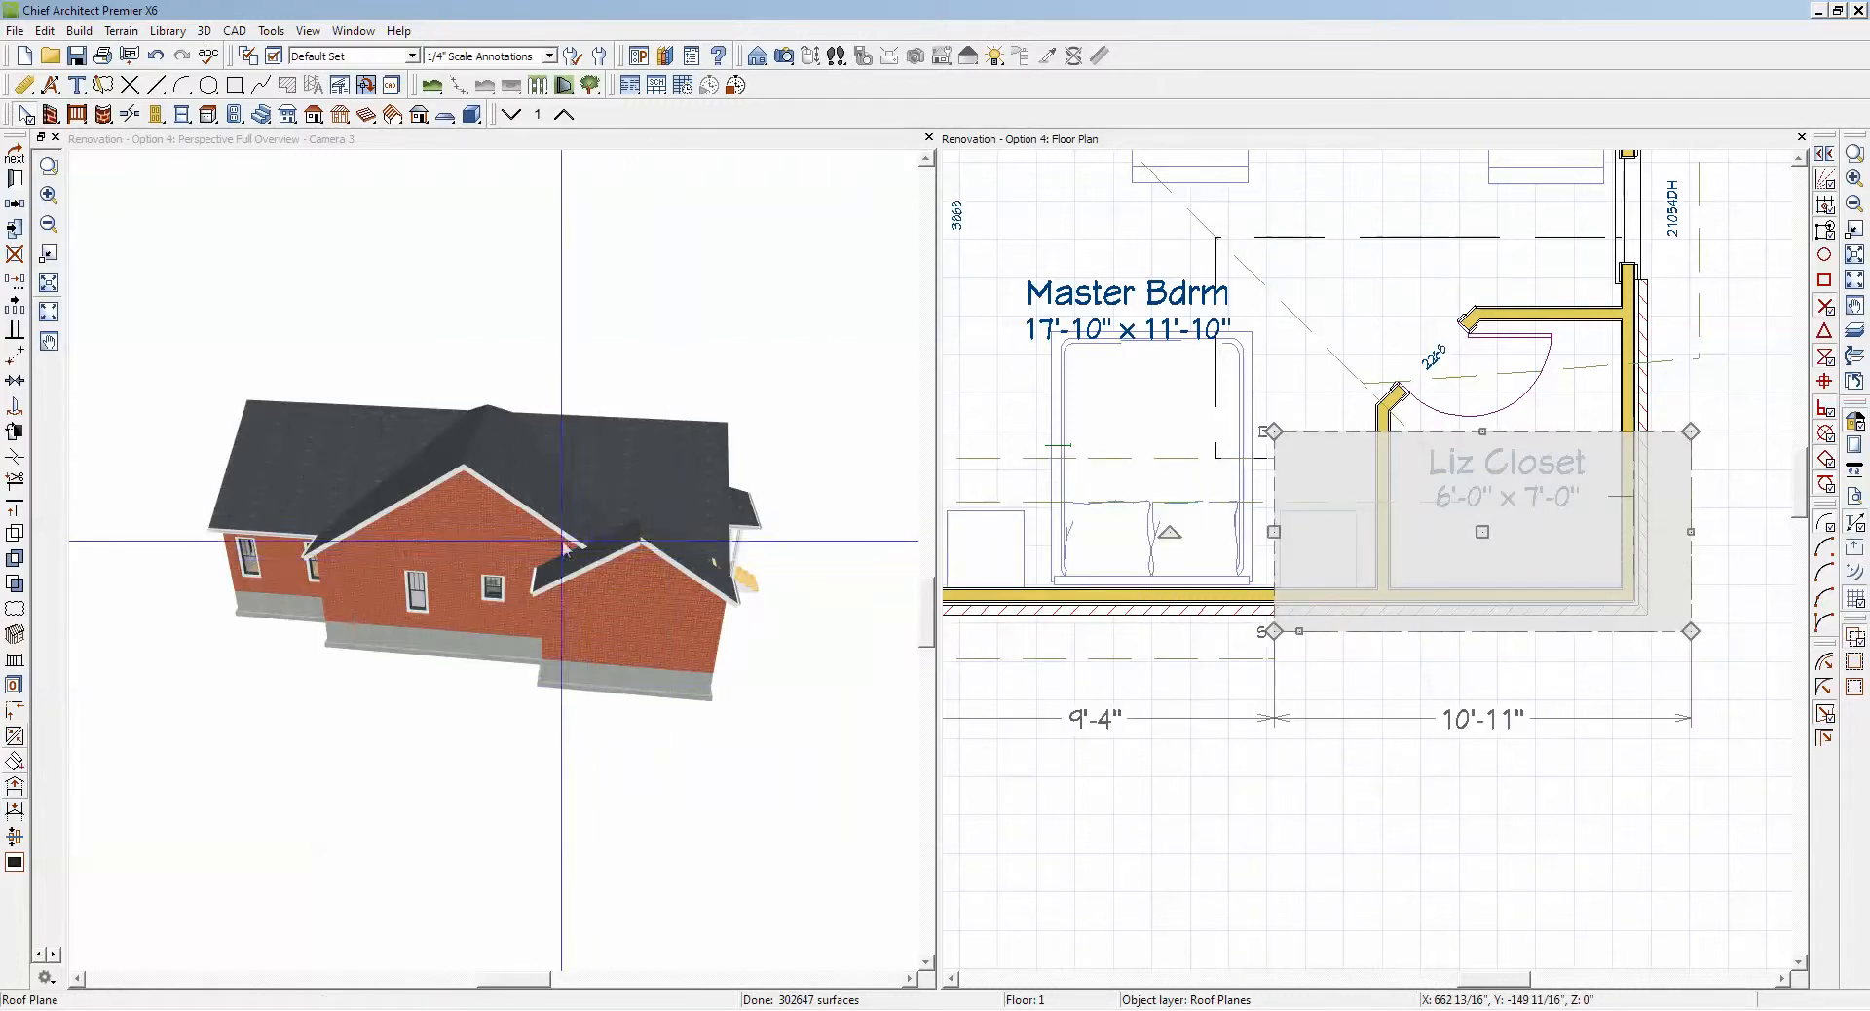
scroll(596, 521, up, 4)
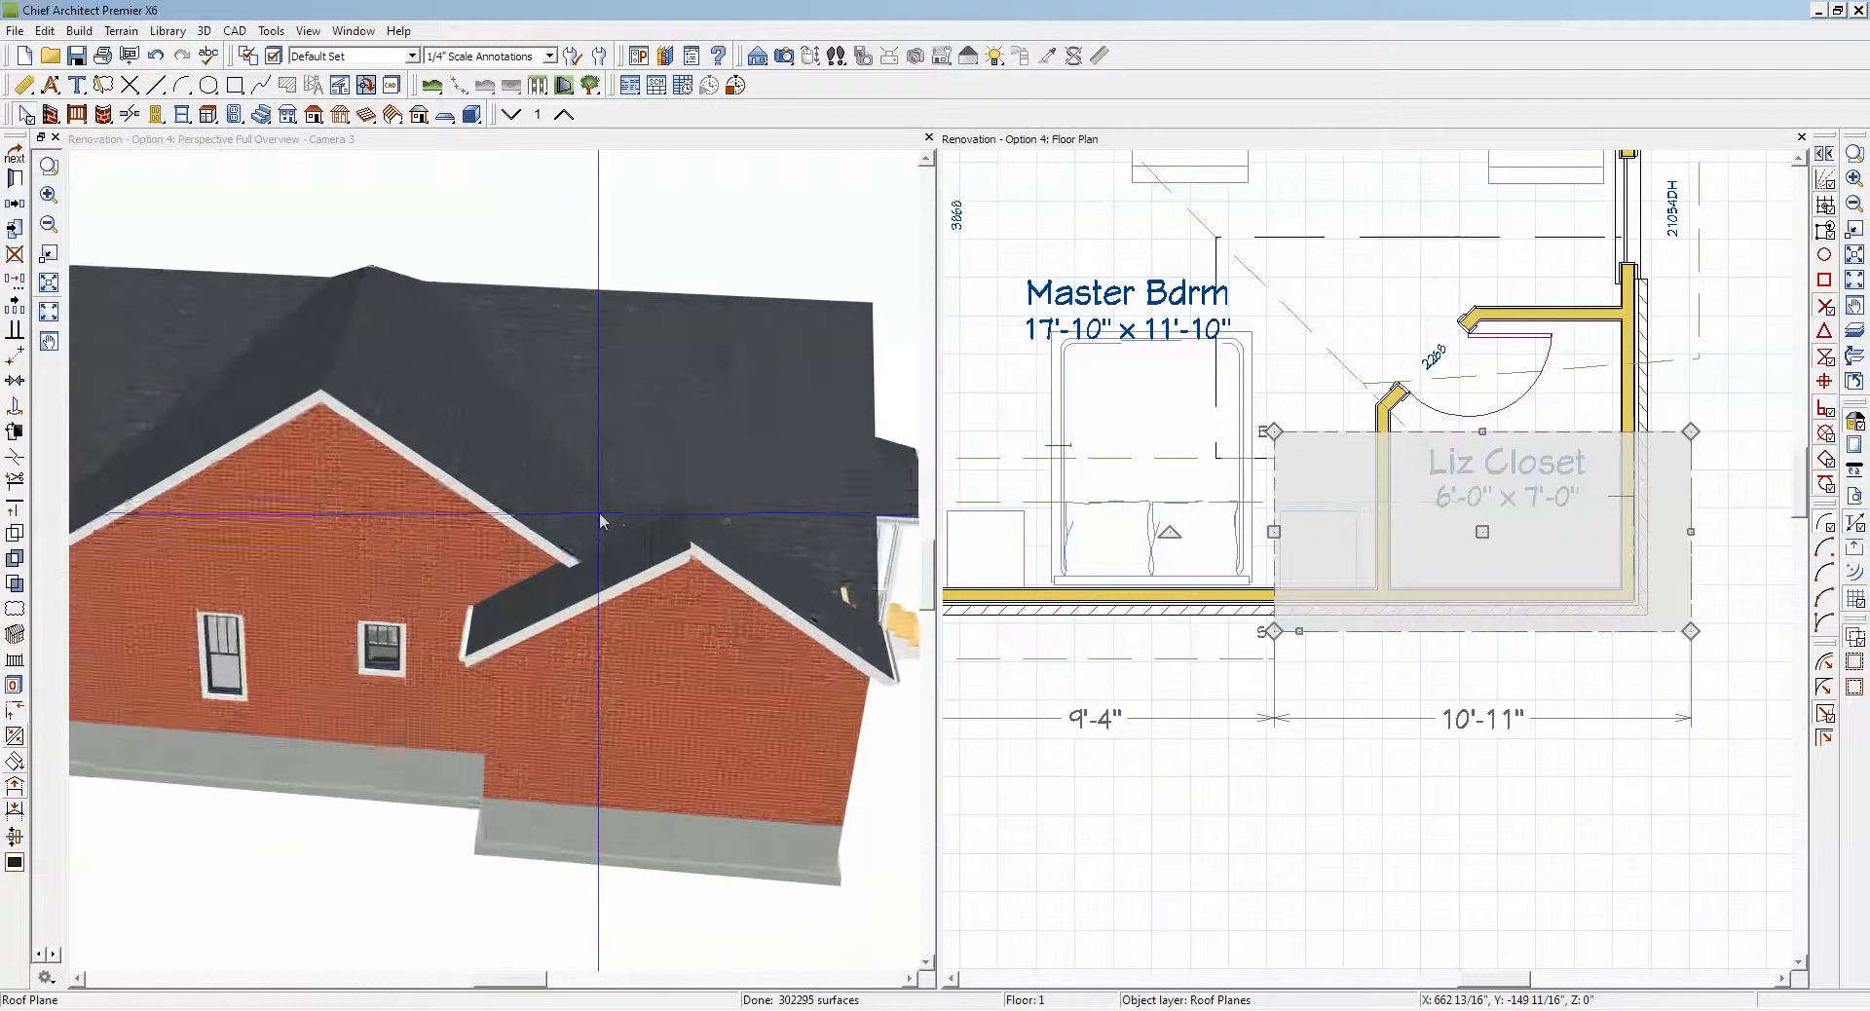
scroll(599, 521, up, 2)
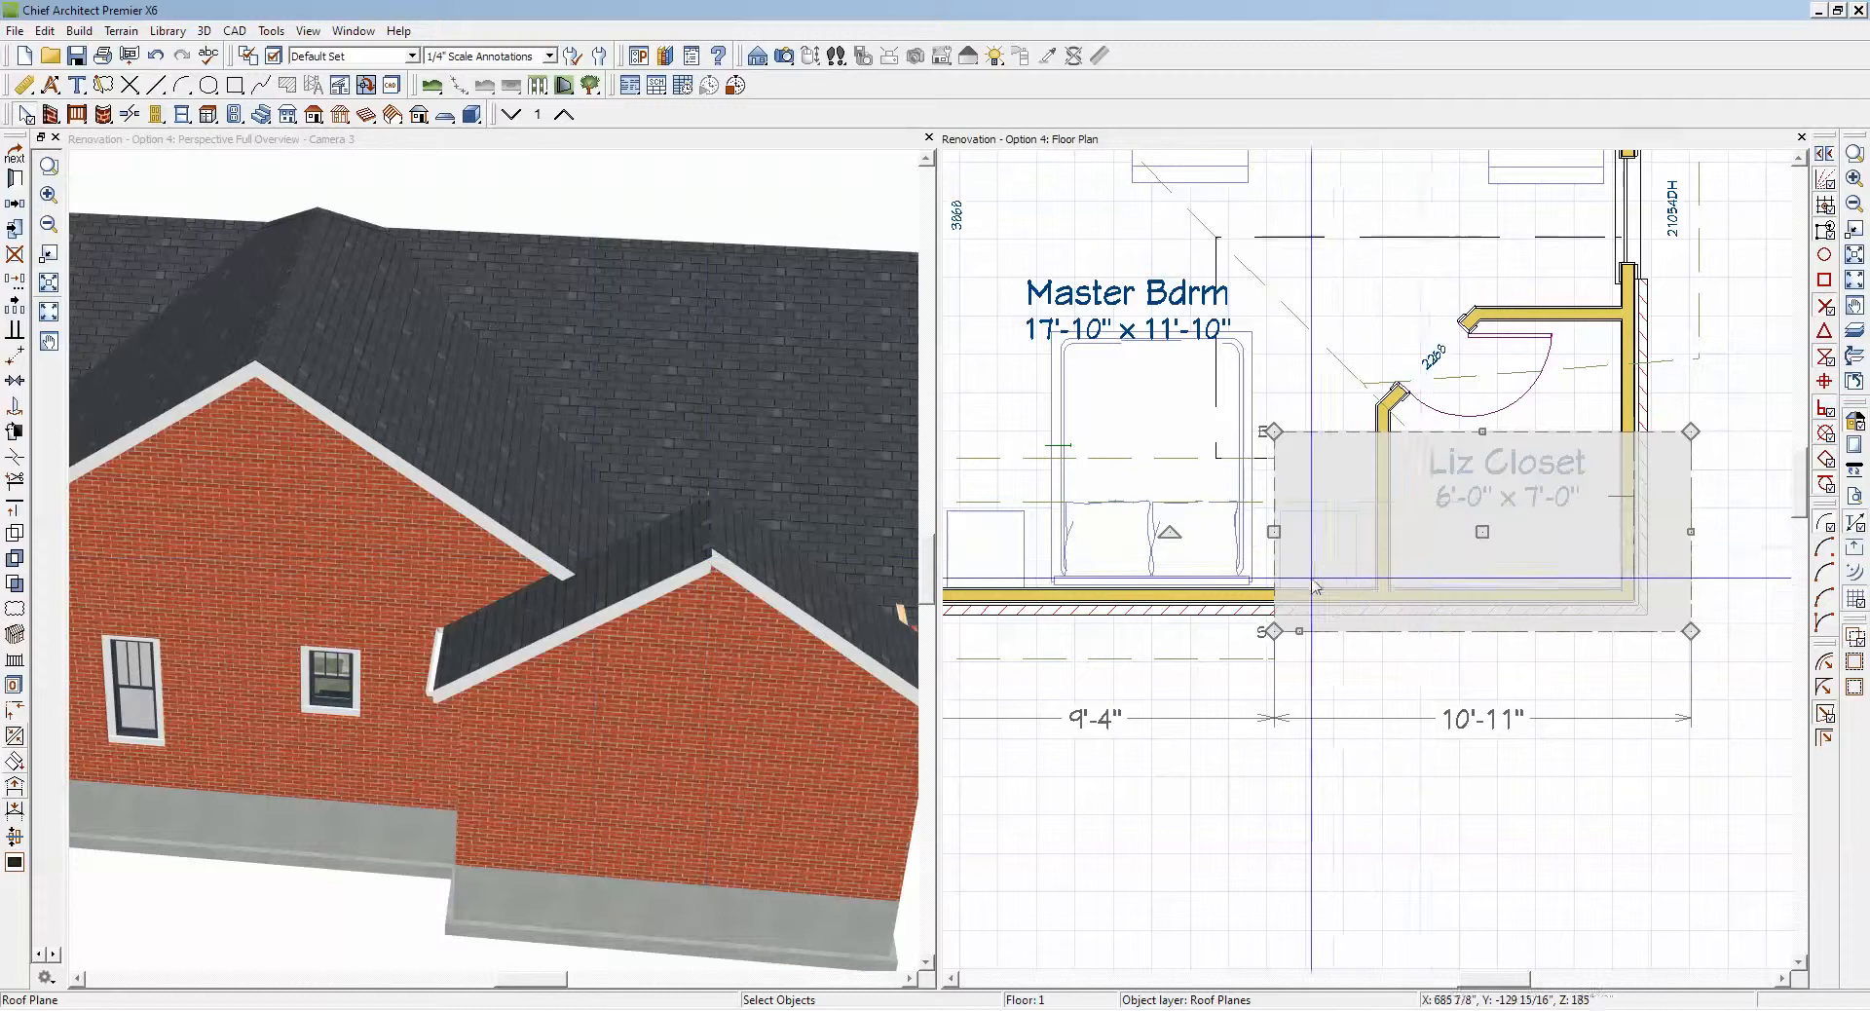
Step: Extend the gable-end edge of the Liz Closet roof plane into line with the opposite plane's end edge
click(1381, 749)
scroll(1553, 343, down, 4)
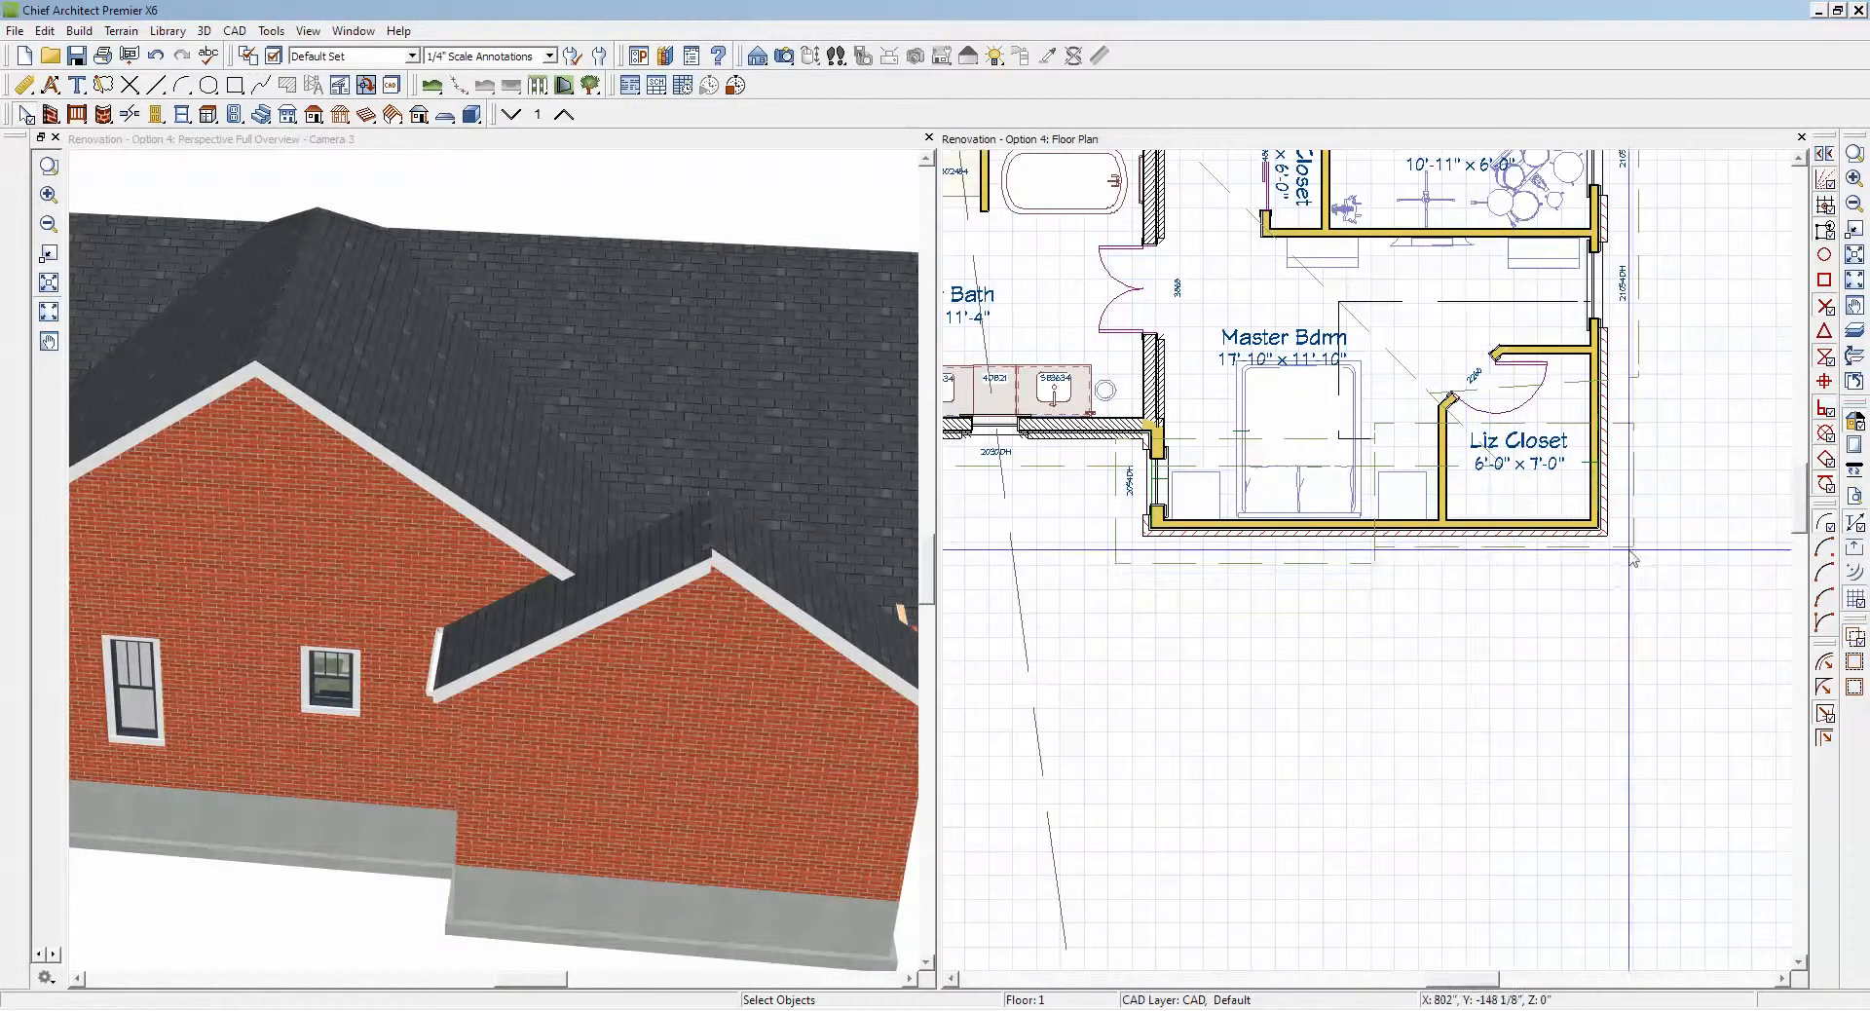
click(1511, 563)
drag(1504, 547, 1321, 563)
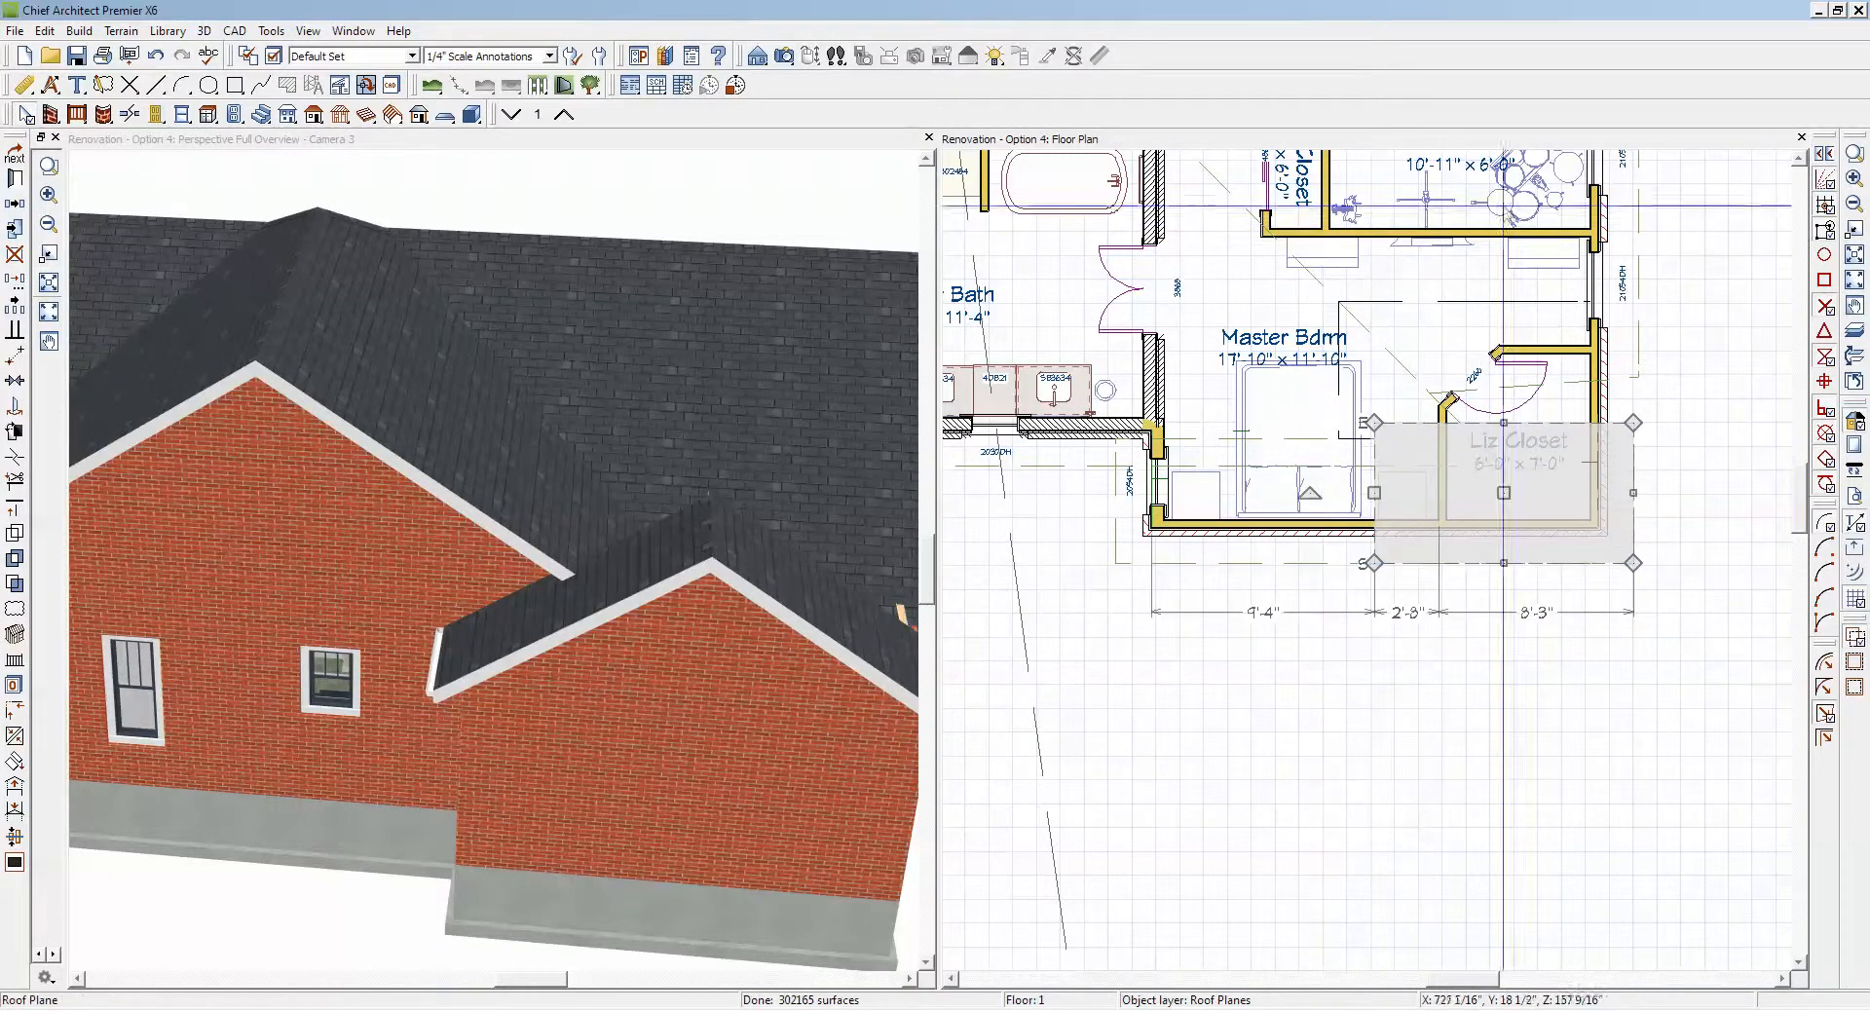
Step: Hide the reference grid and frame the Master Bdrm, Music and Porch area in the floor plan
click(1855, 204)
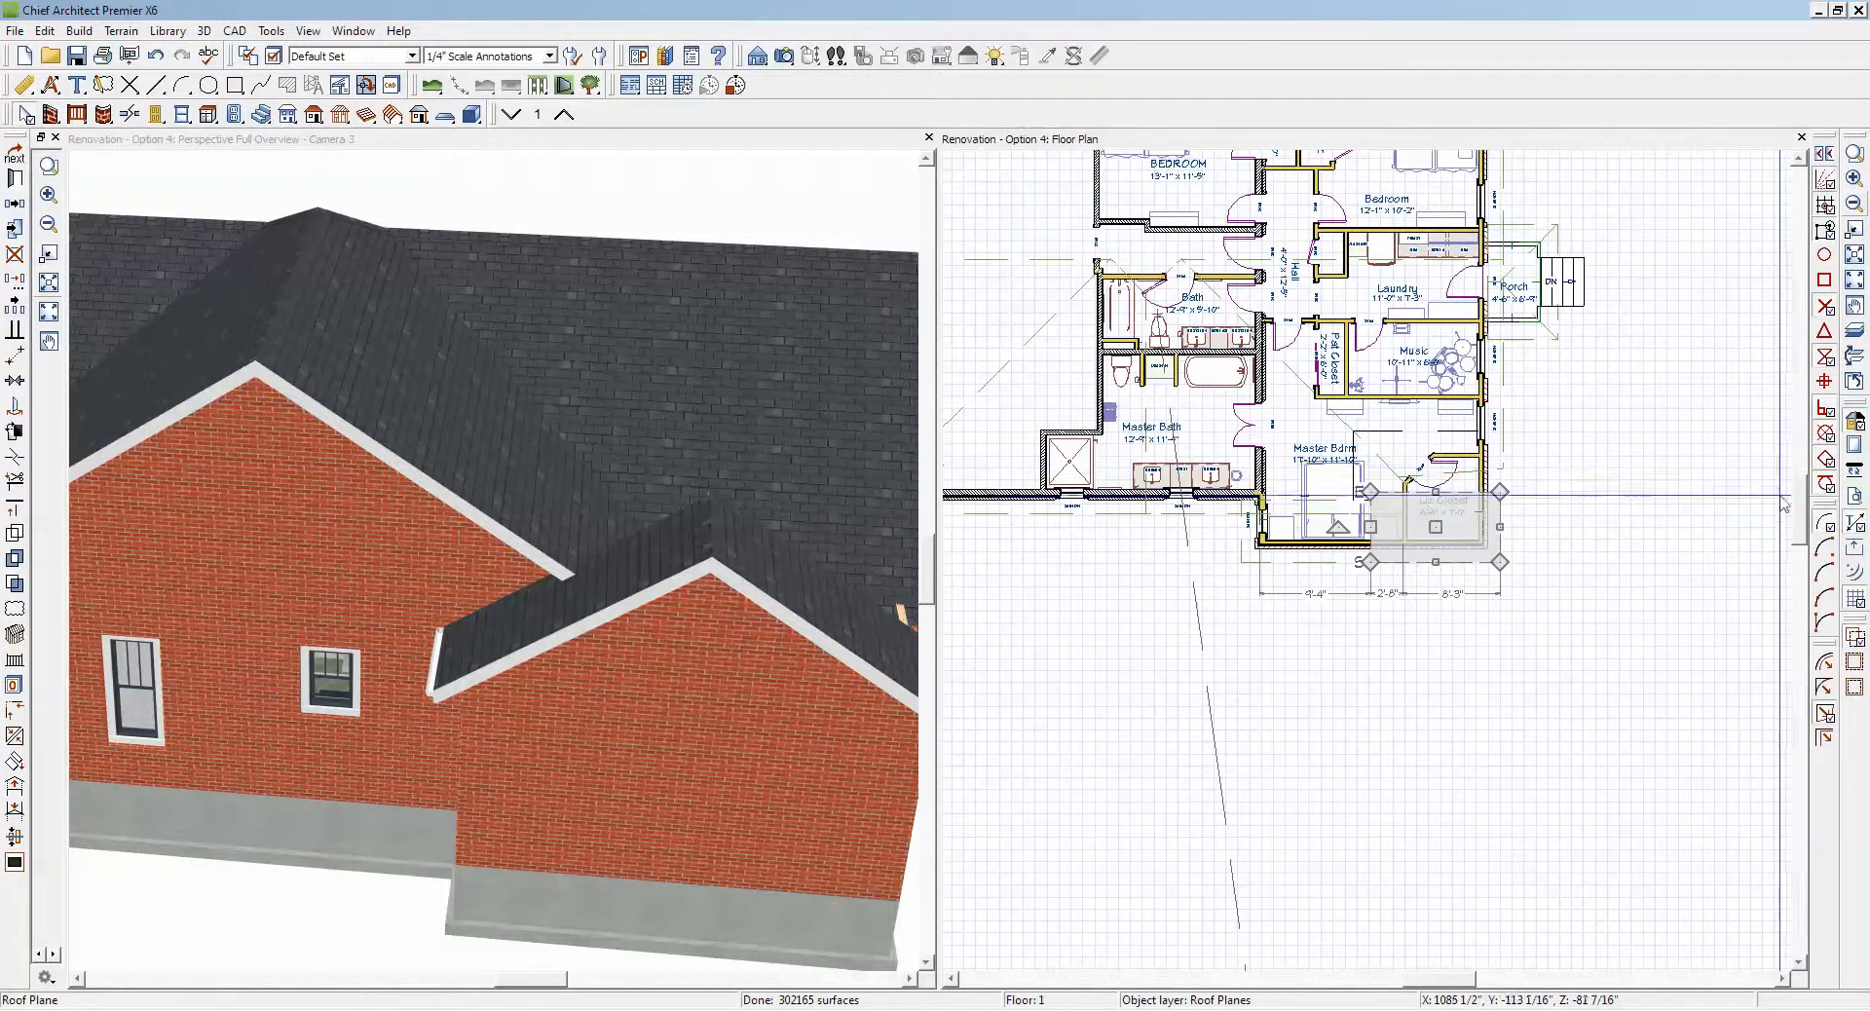
click(1858, 605)
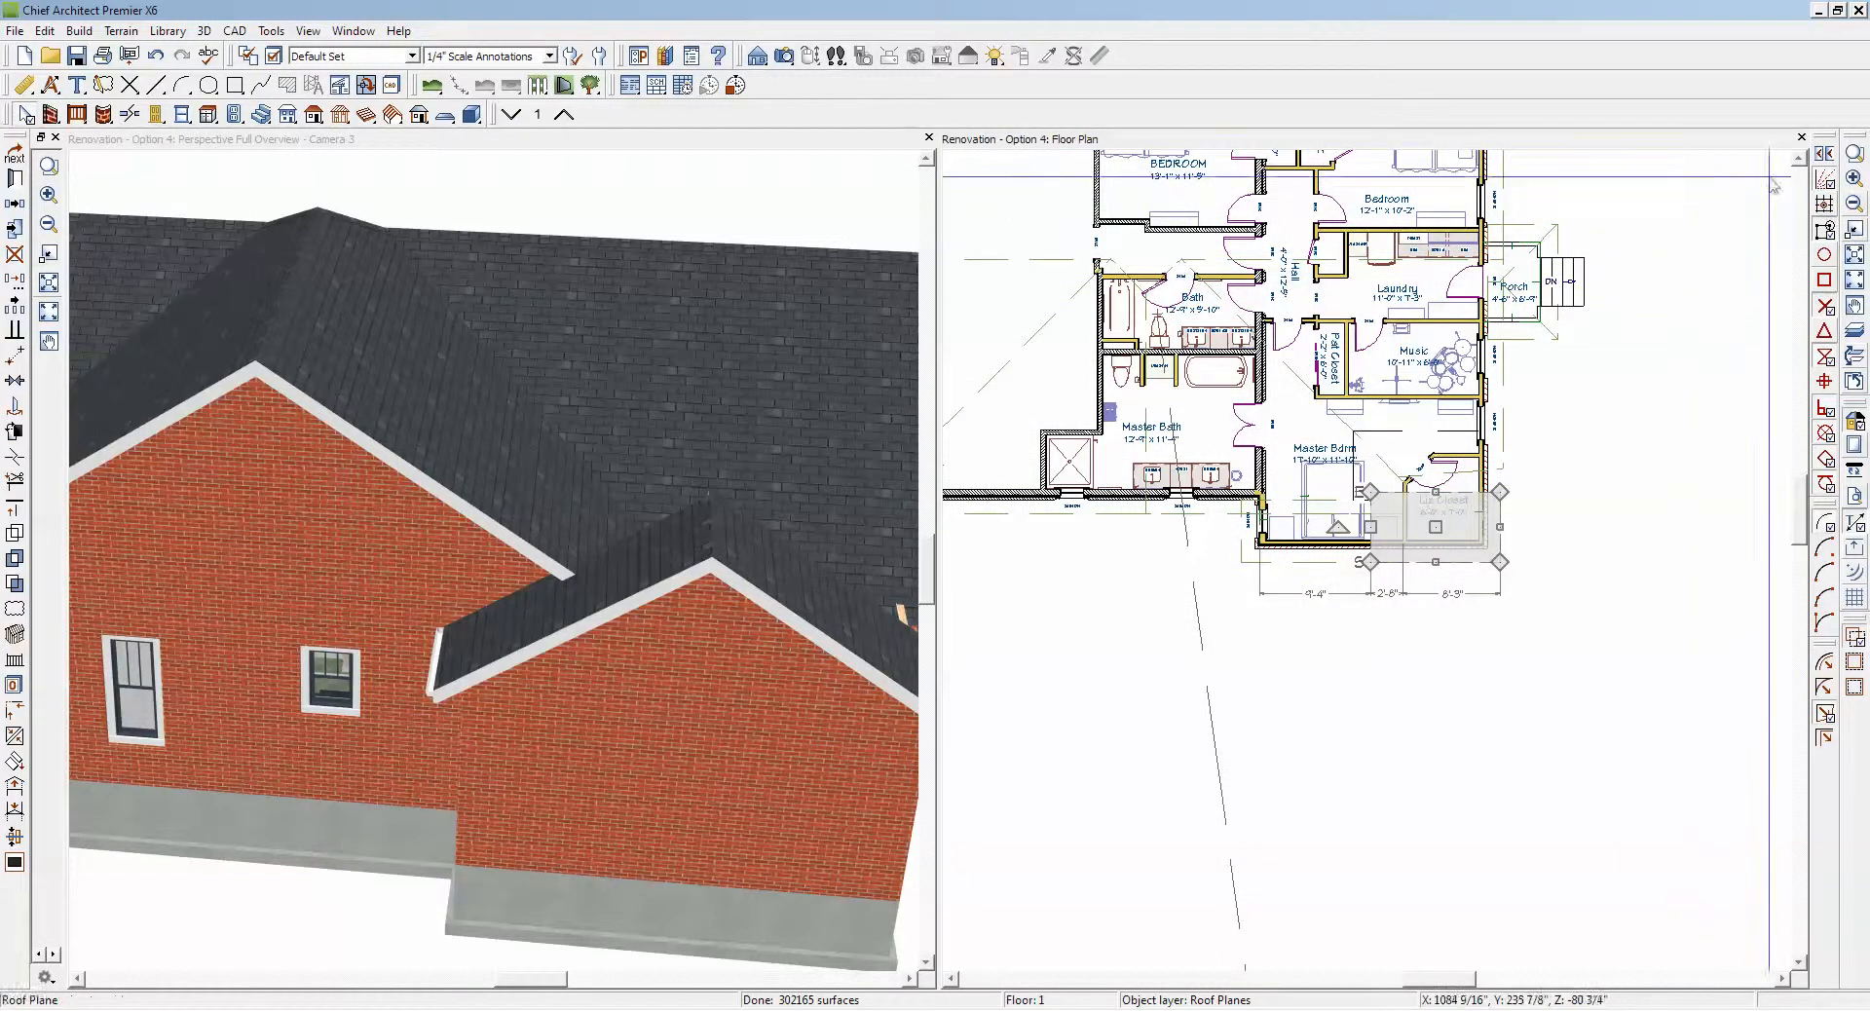
click(1854, 154)
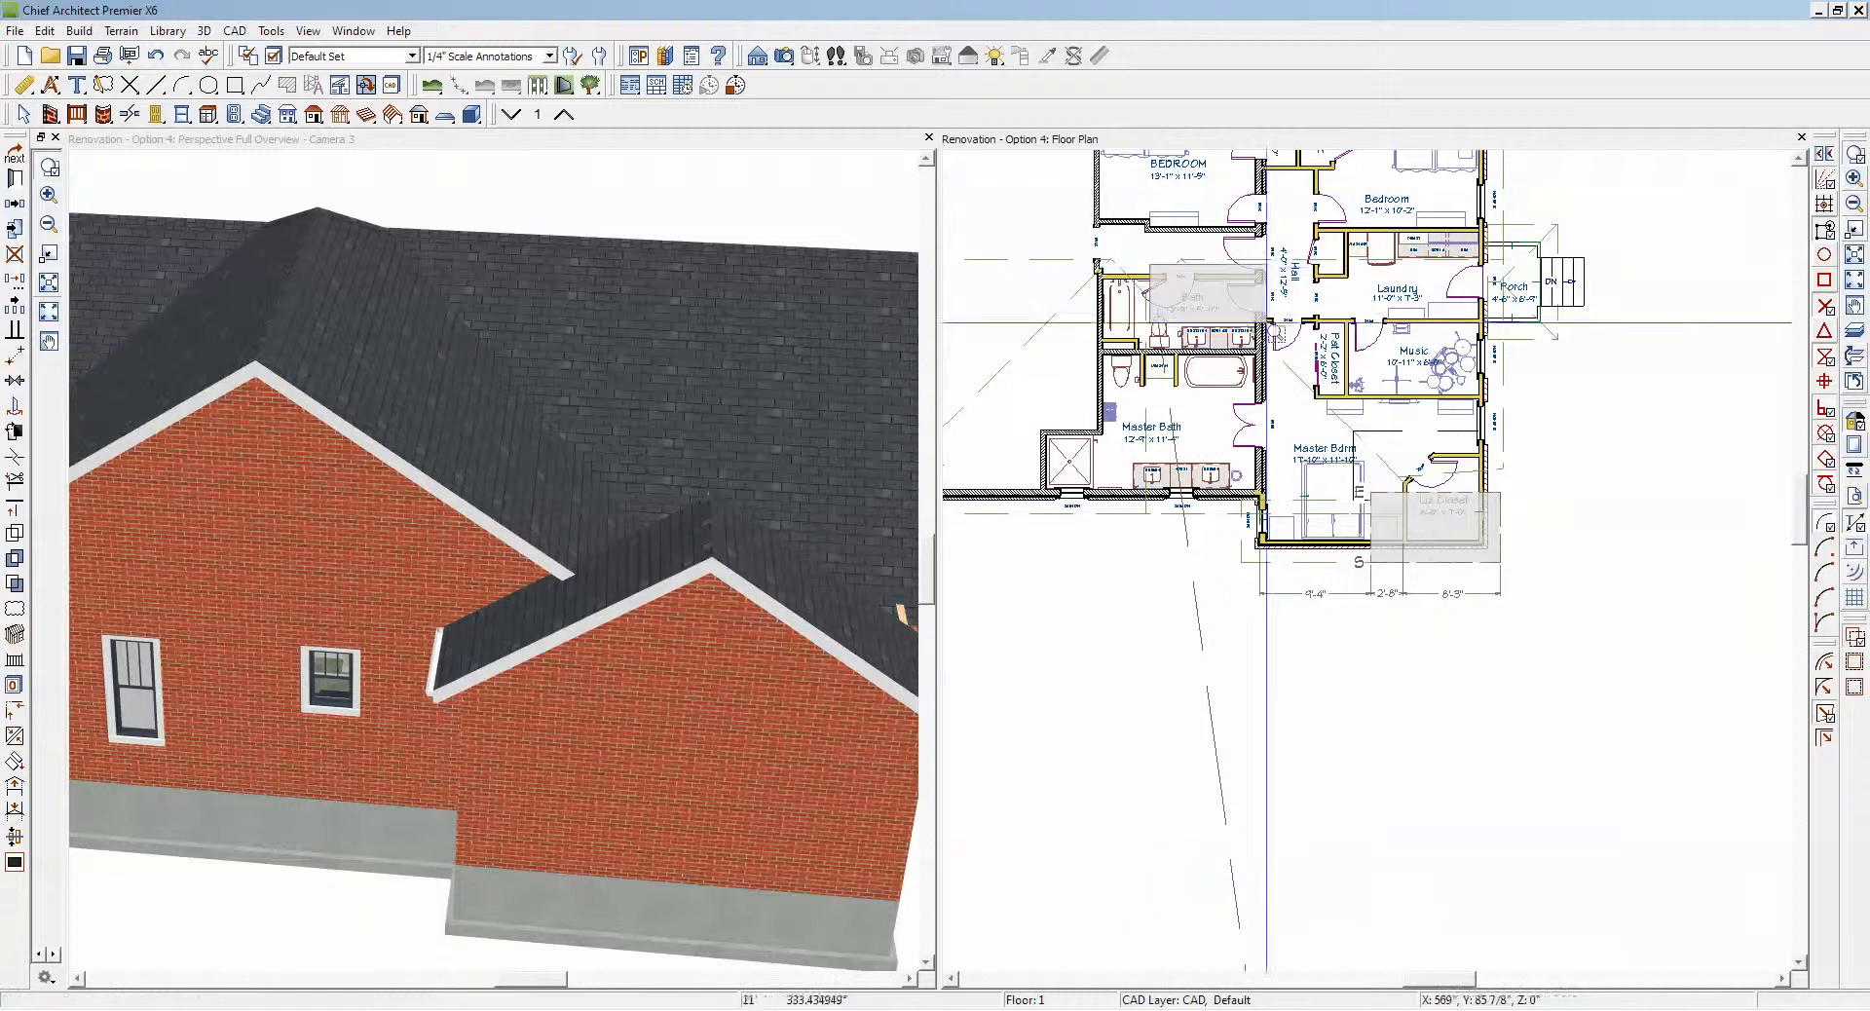
drag(1151, 264, 1600, 642)
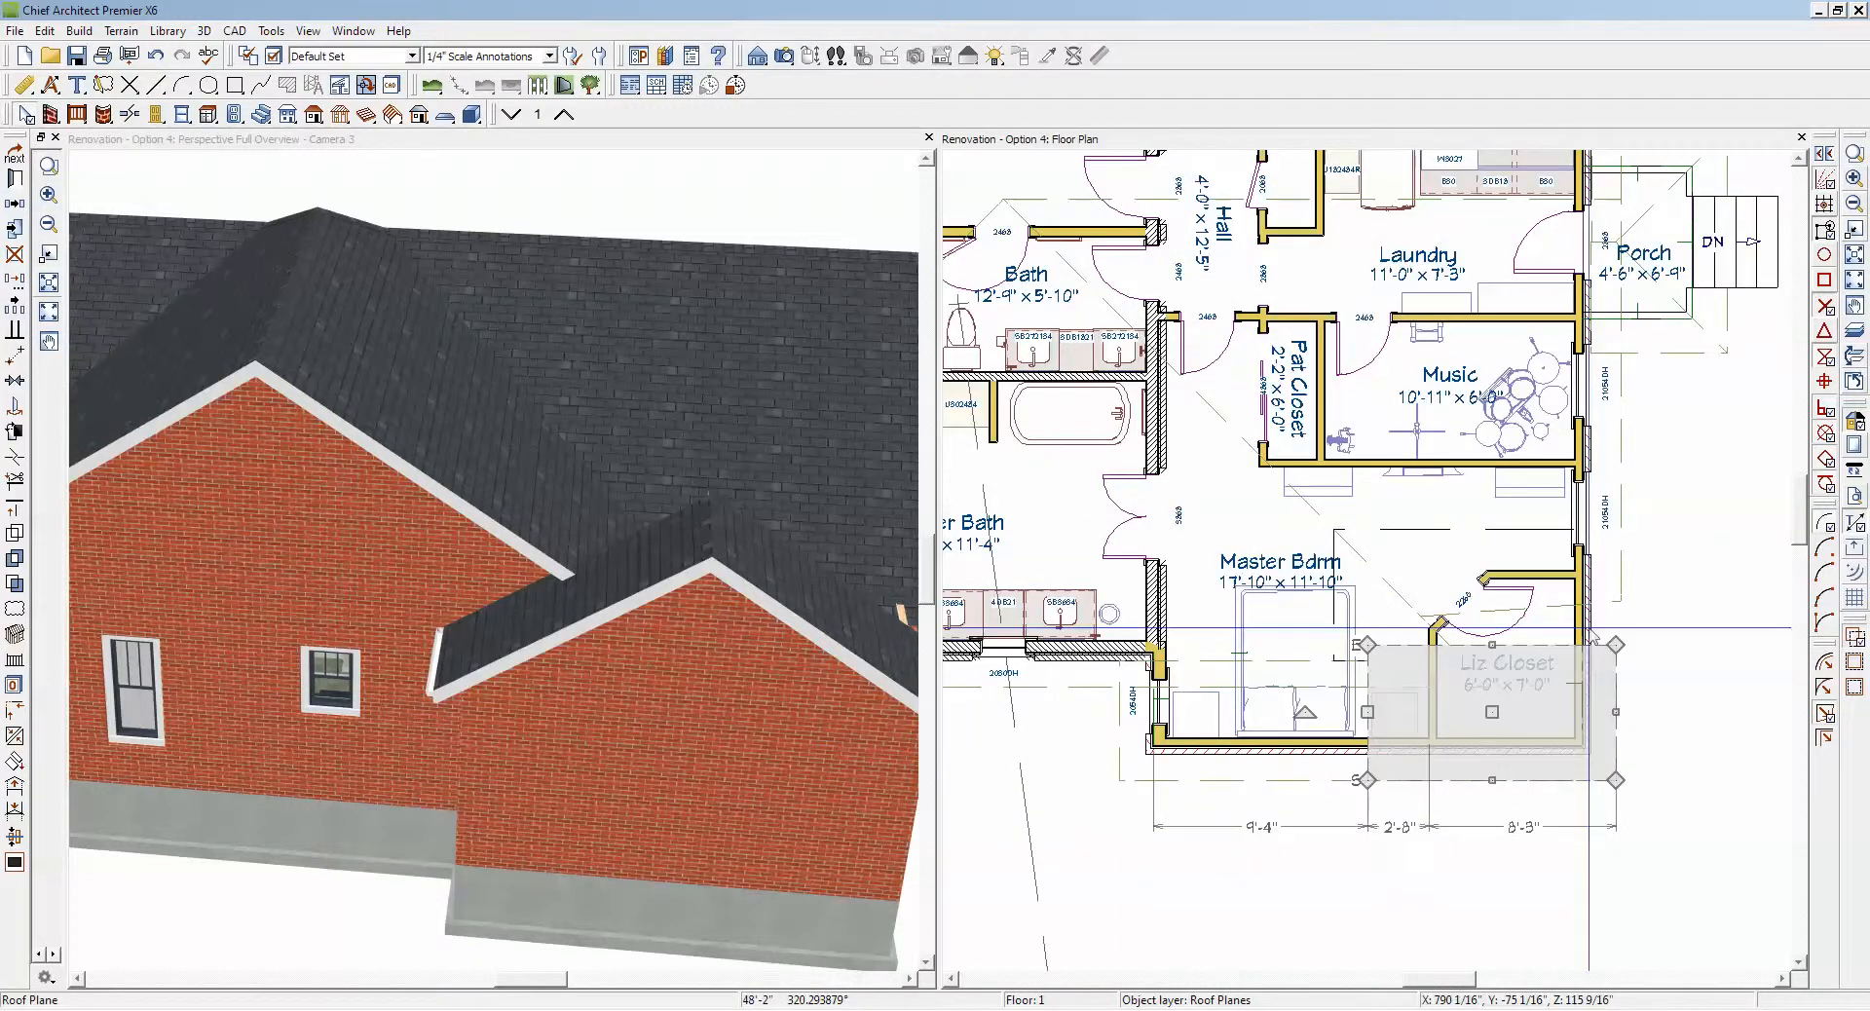
click(1622, 504)
click(1599, 646)
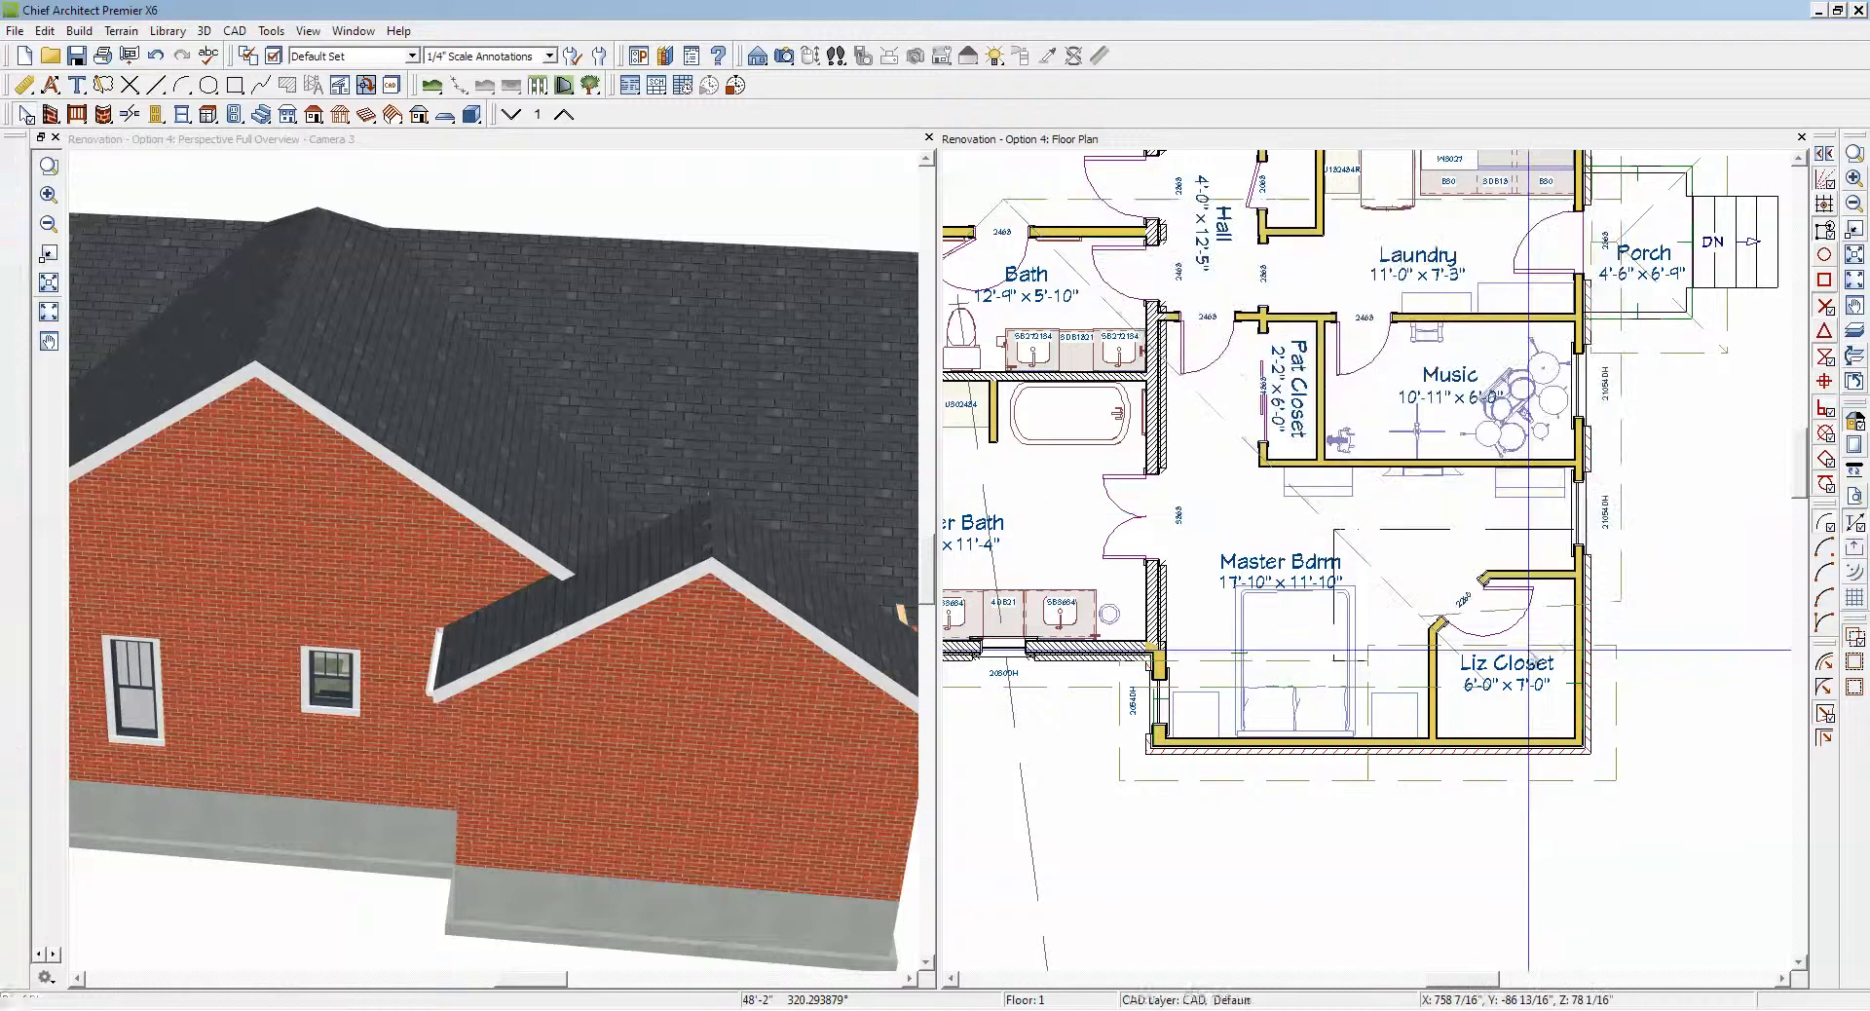
Step: Join the upper edge of the Liz Closet roof plane to the lower edge of the main roof plane over Laundry and Music
click(1617, 644)
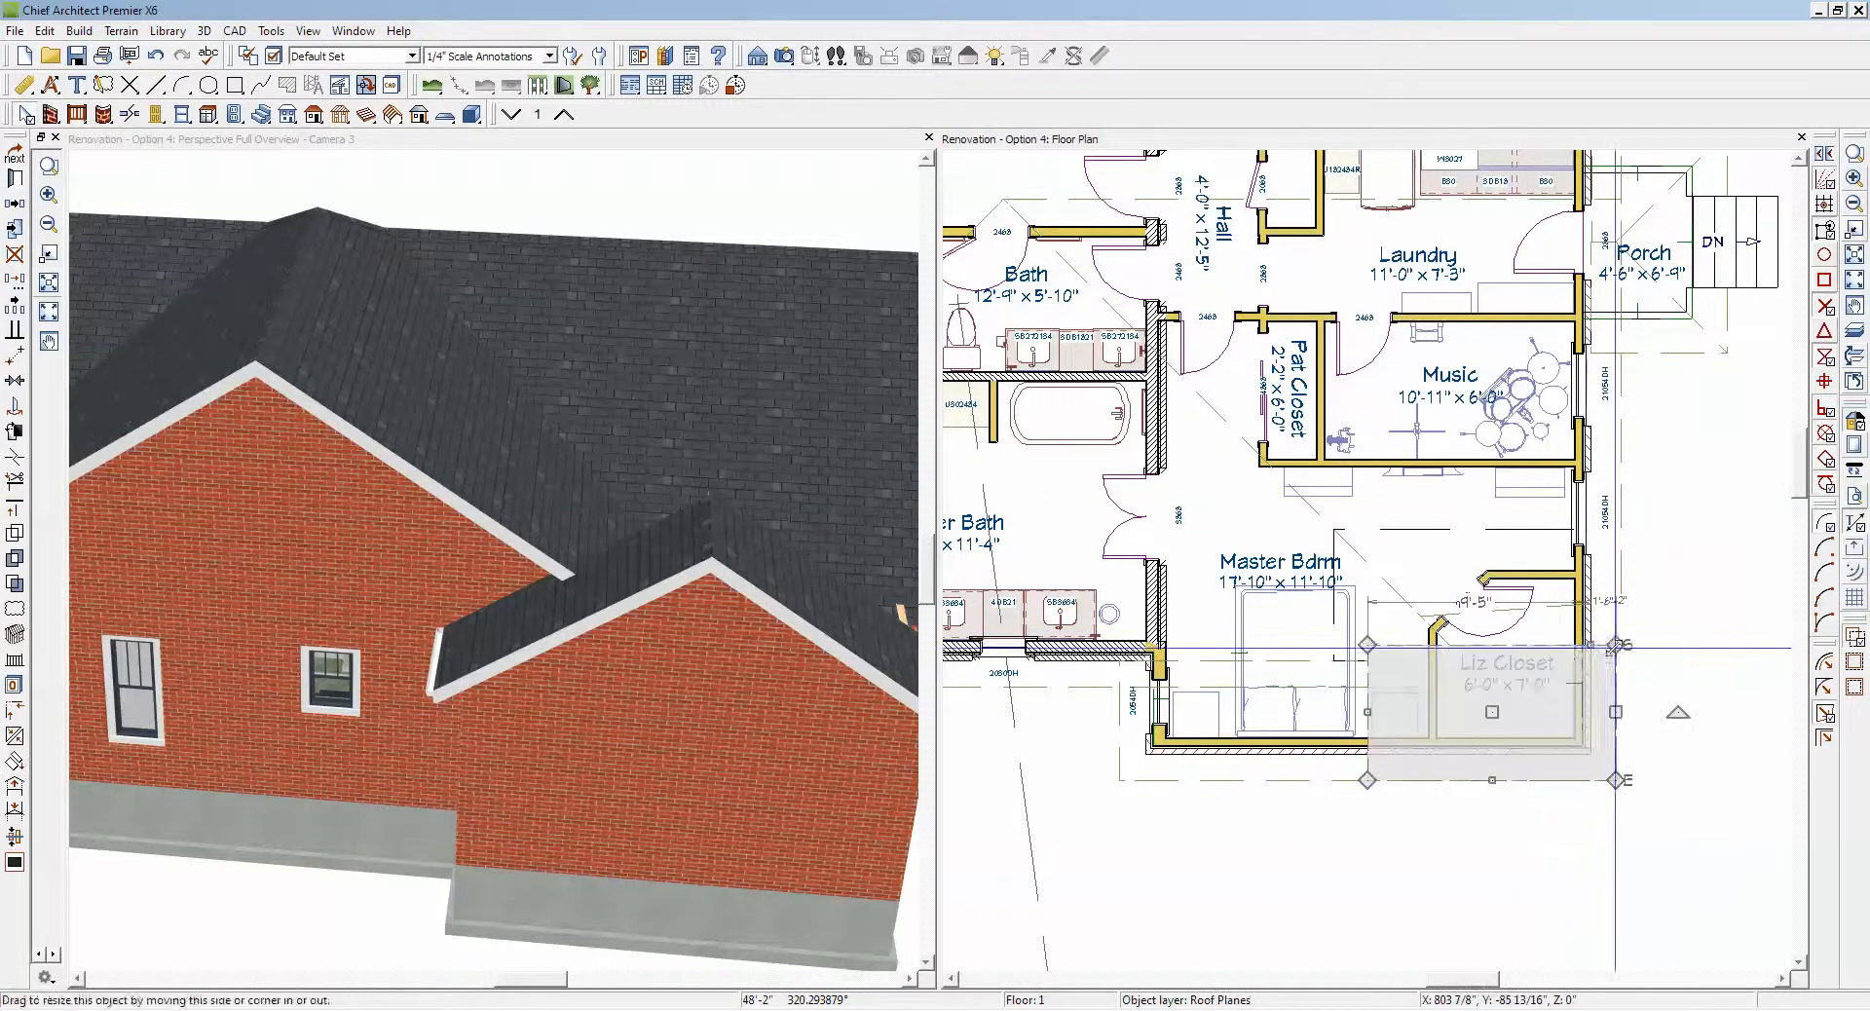
key(Escape)
click(1415, 646)
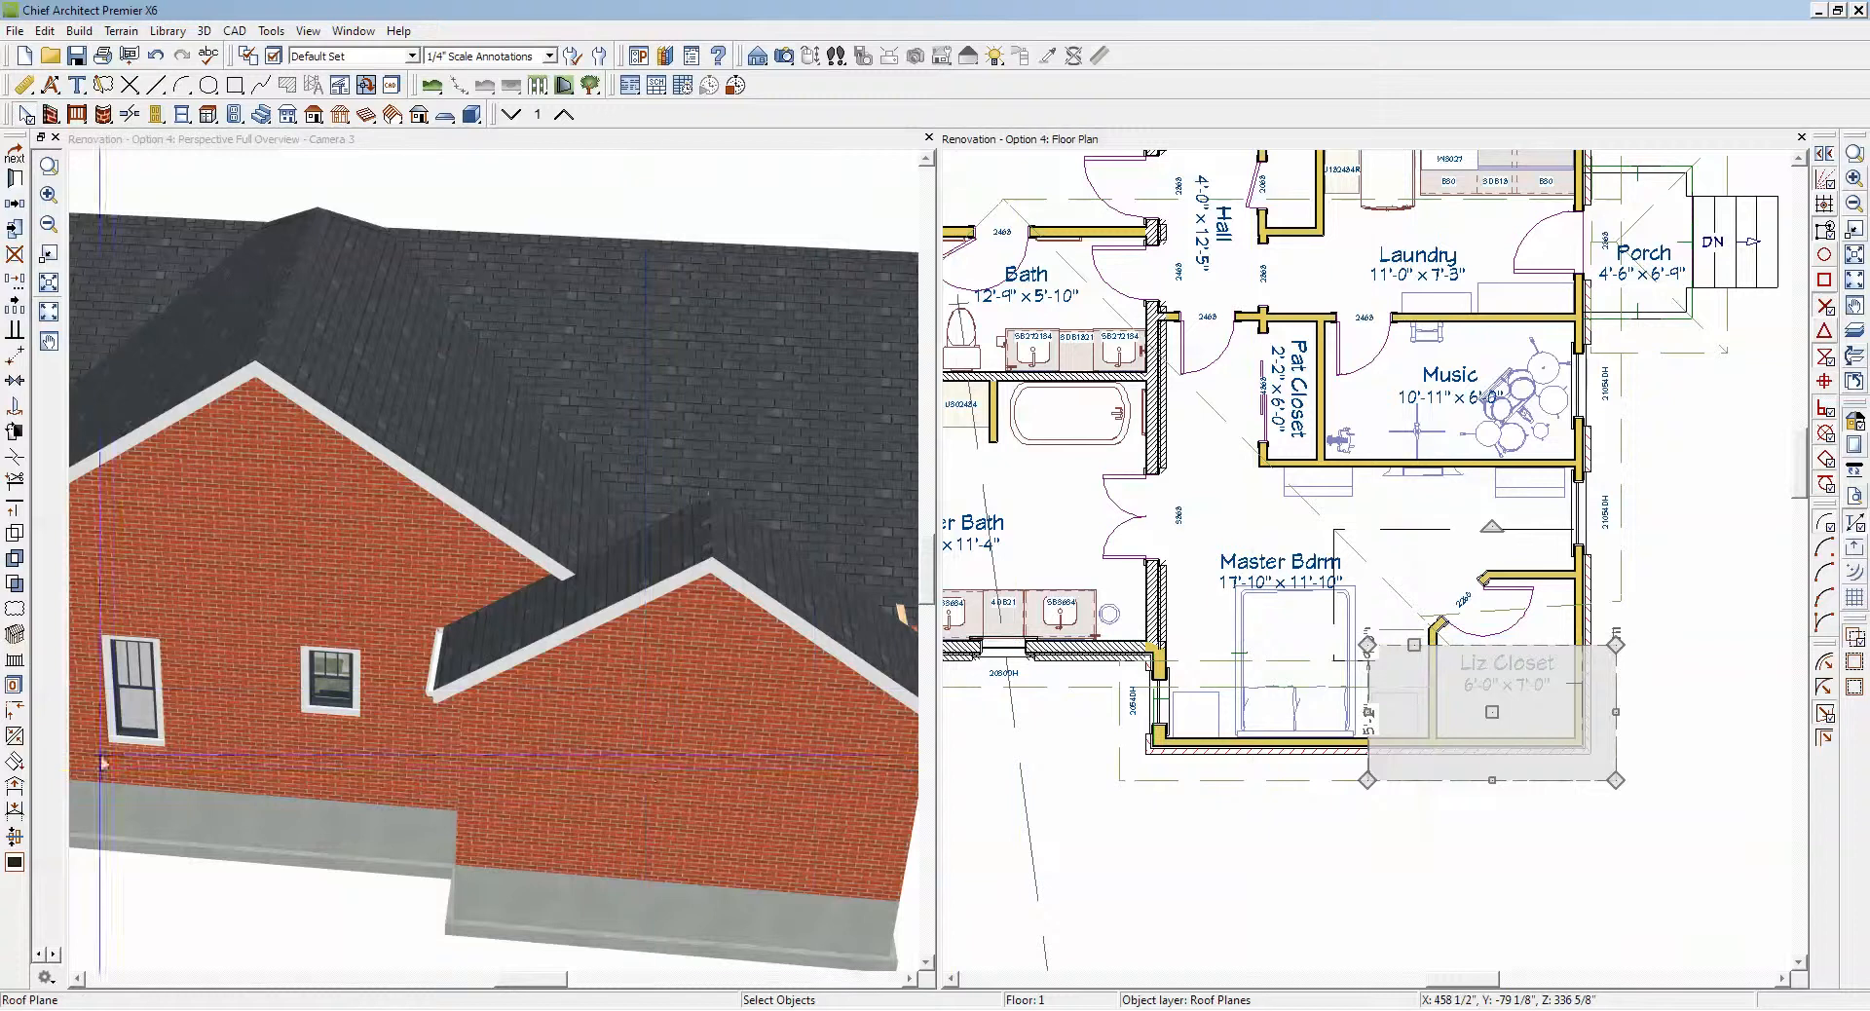
click(13, 741)
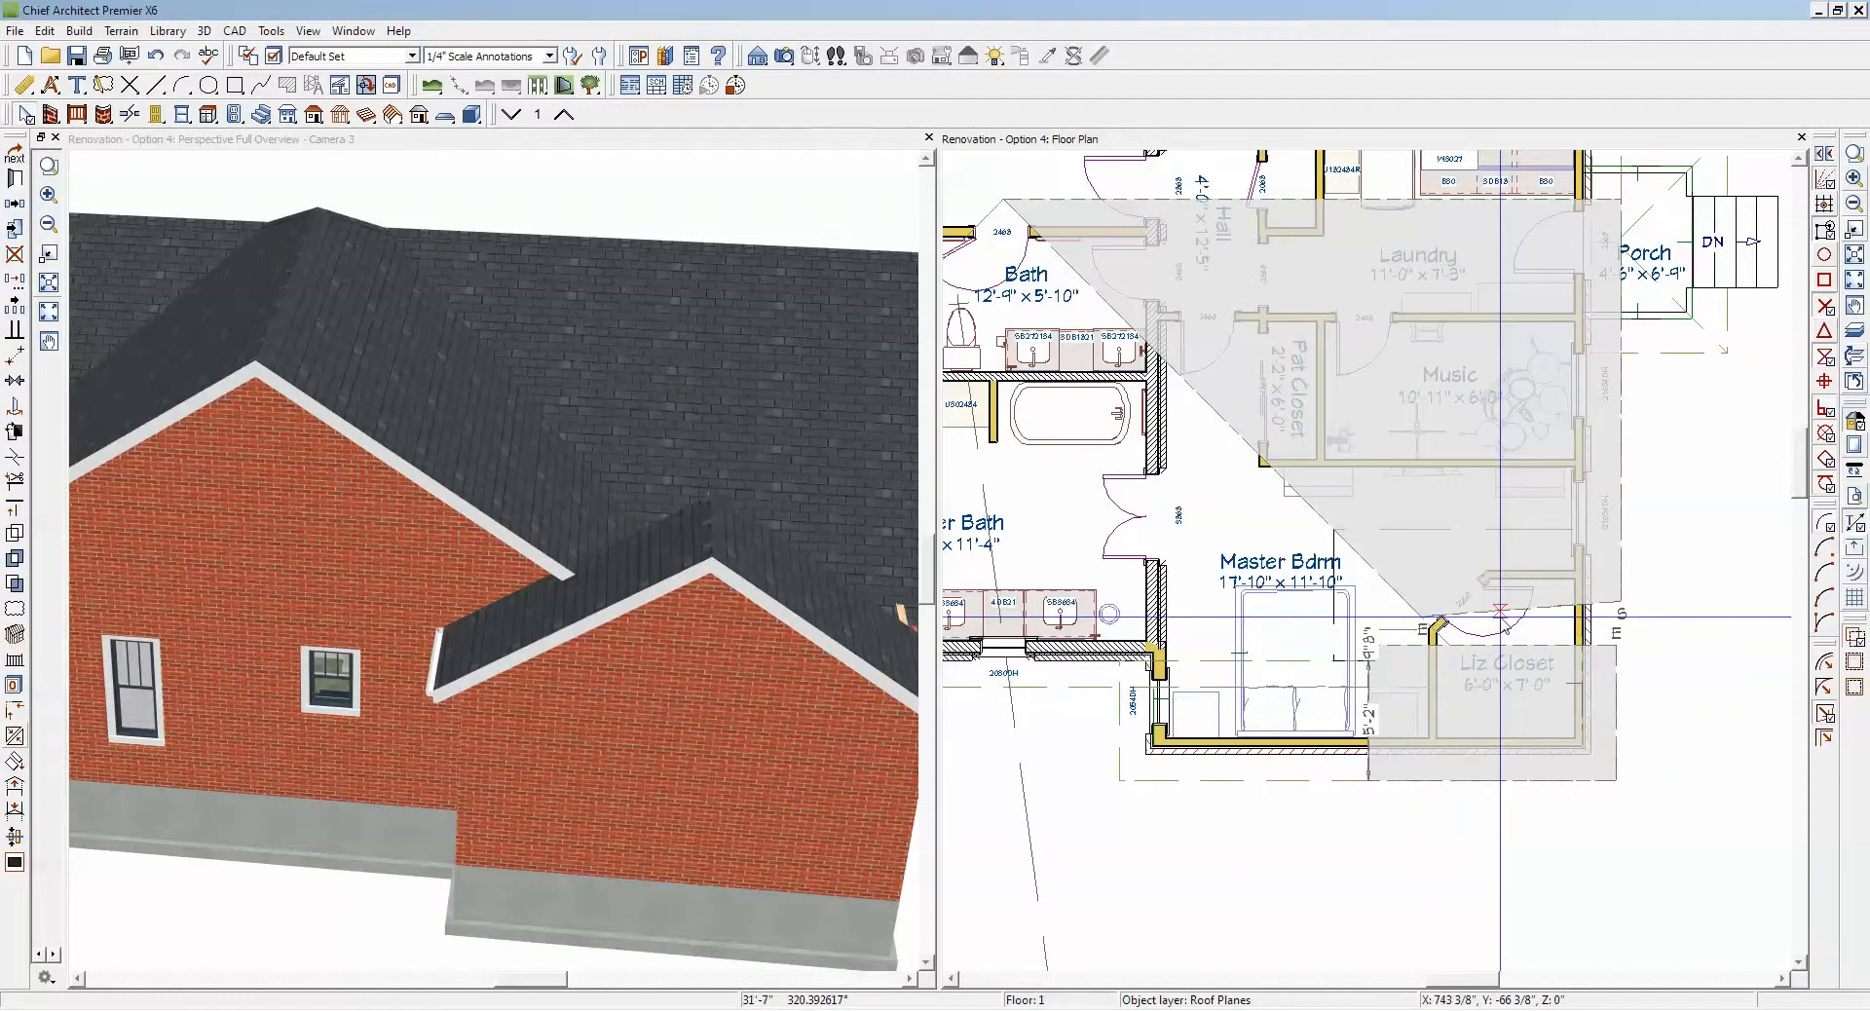
click(1500, 616)
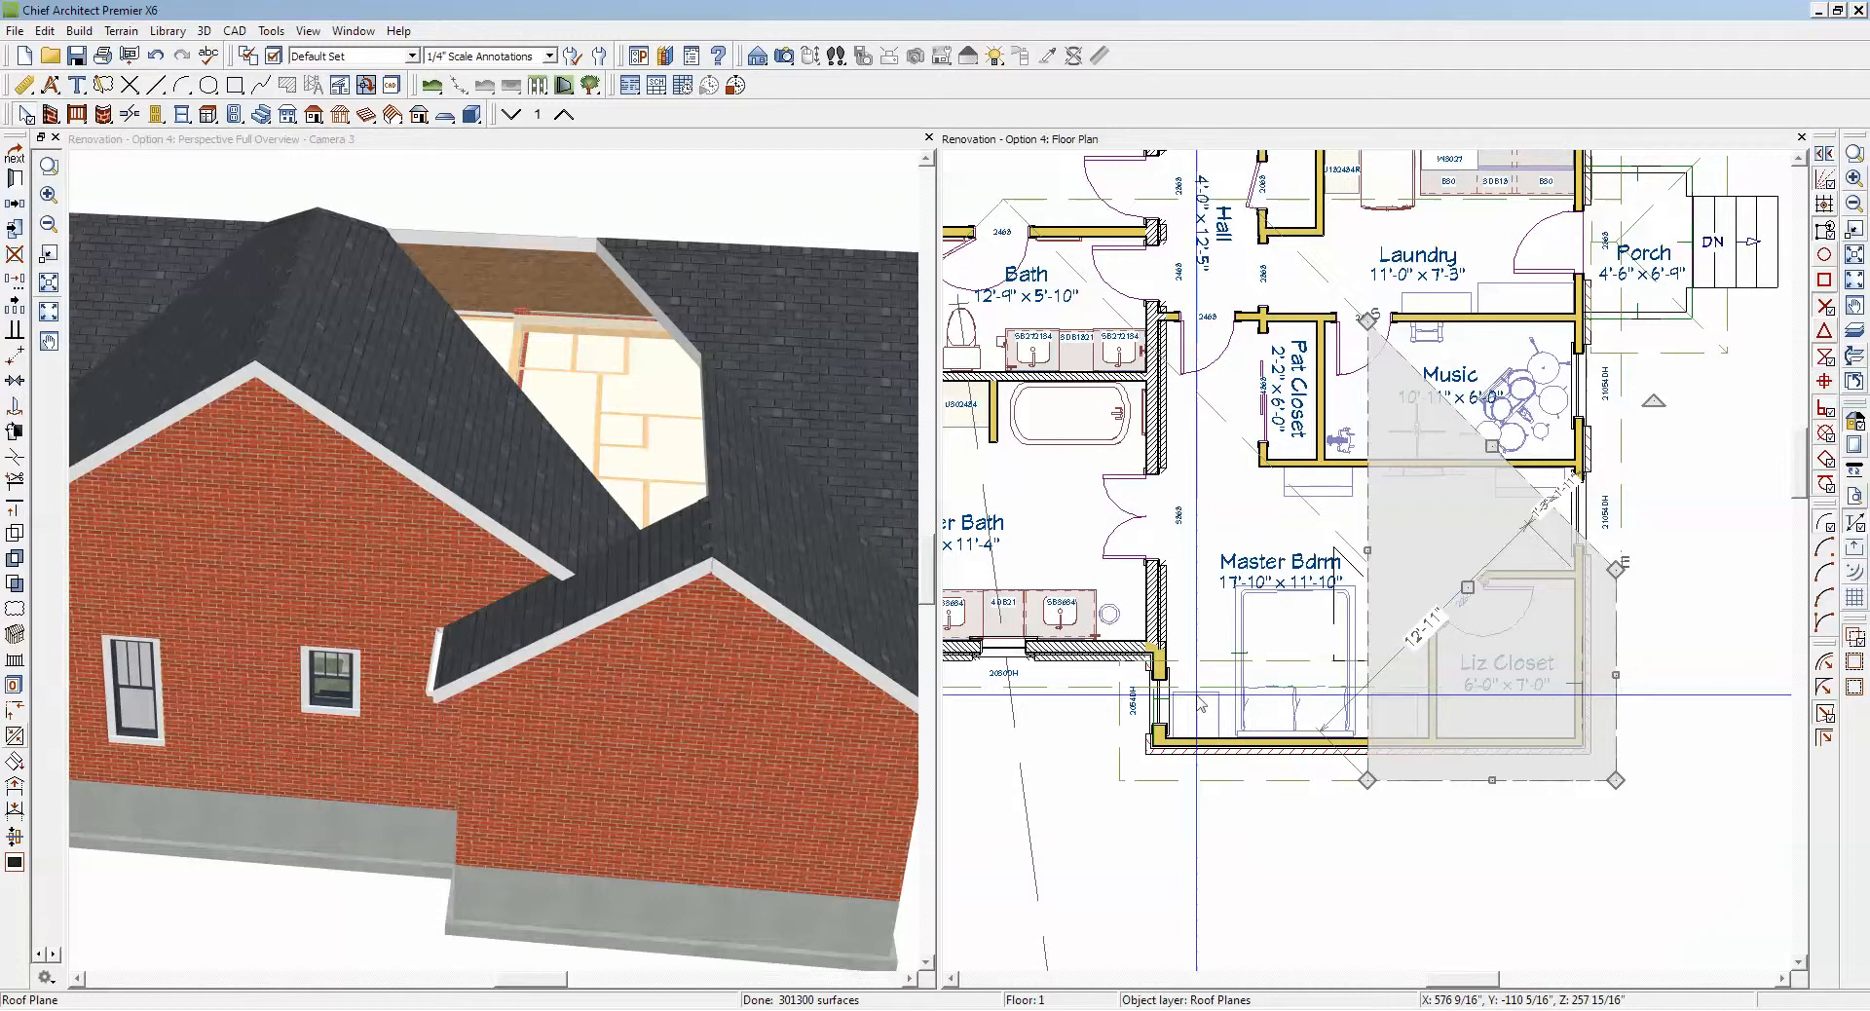
key(Escape)
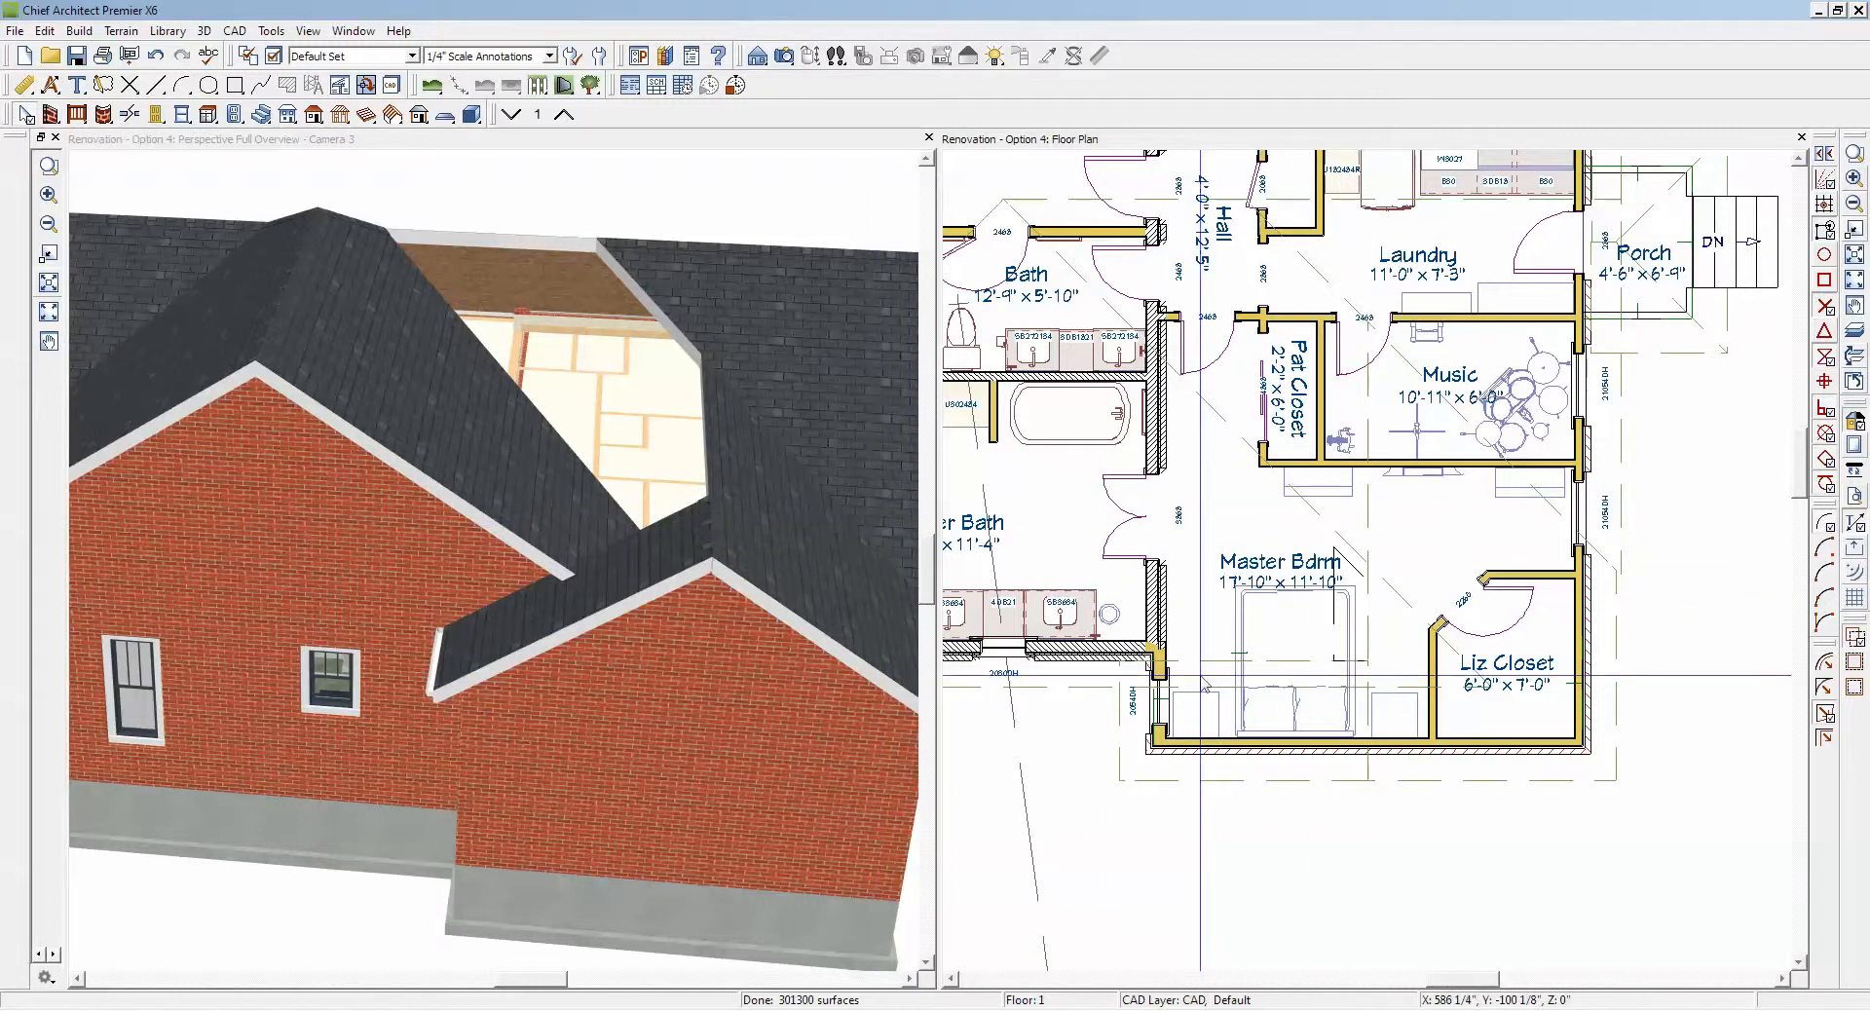
Step: Extend the ridge-side corner of the Master Bdrm gable plane along the ridge towards Music and inspect the valley in 3D
click(1336, 694)
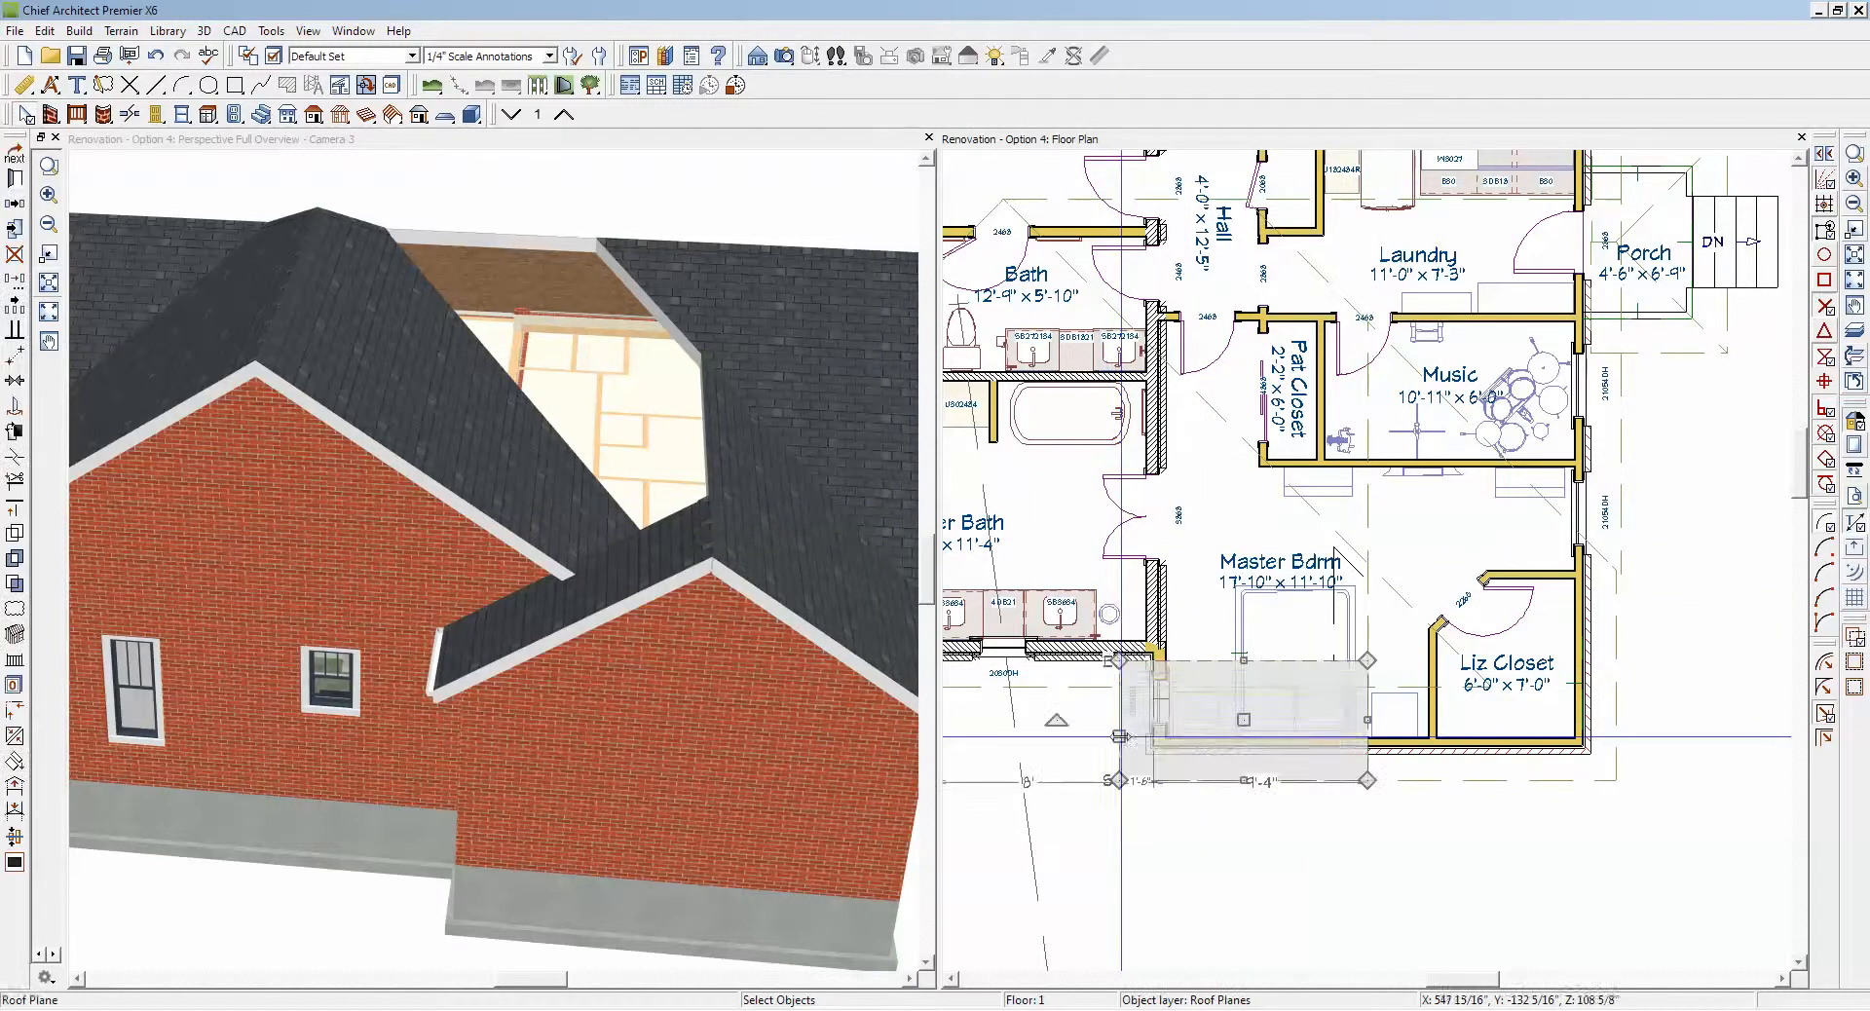
drag(1366, 661, 1375, 411)
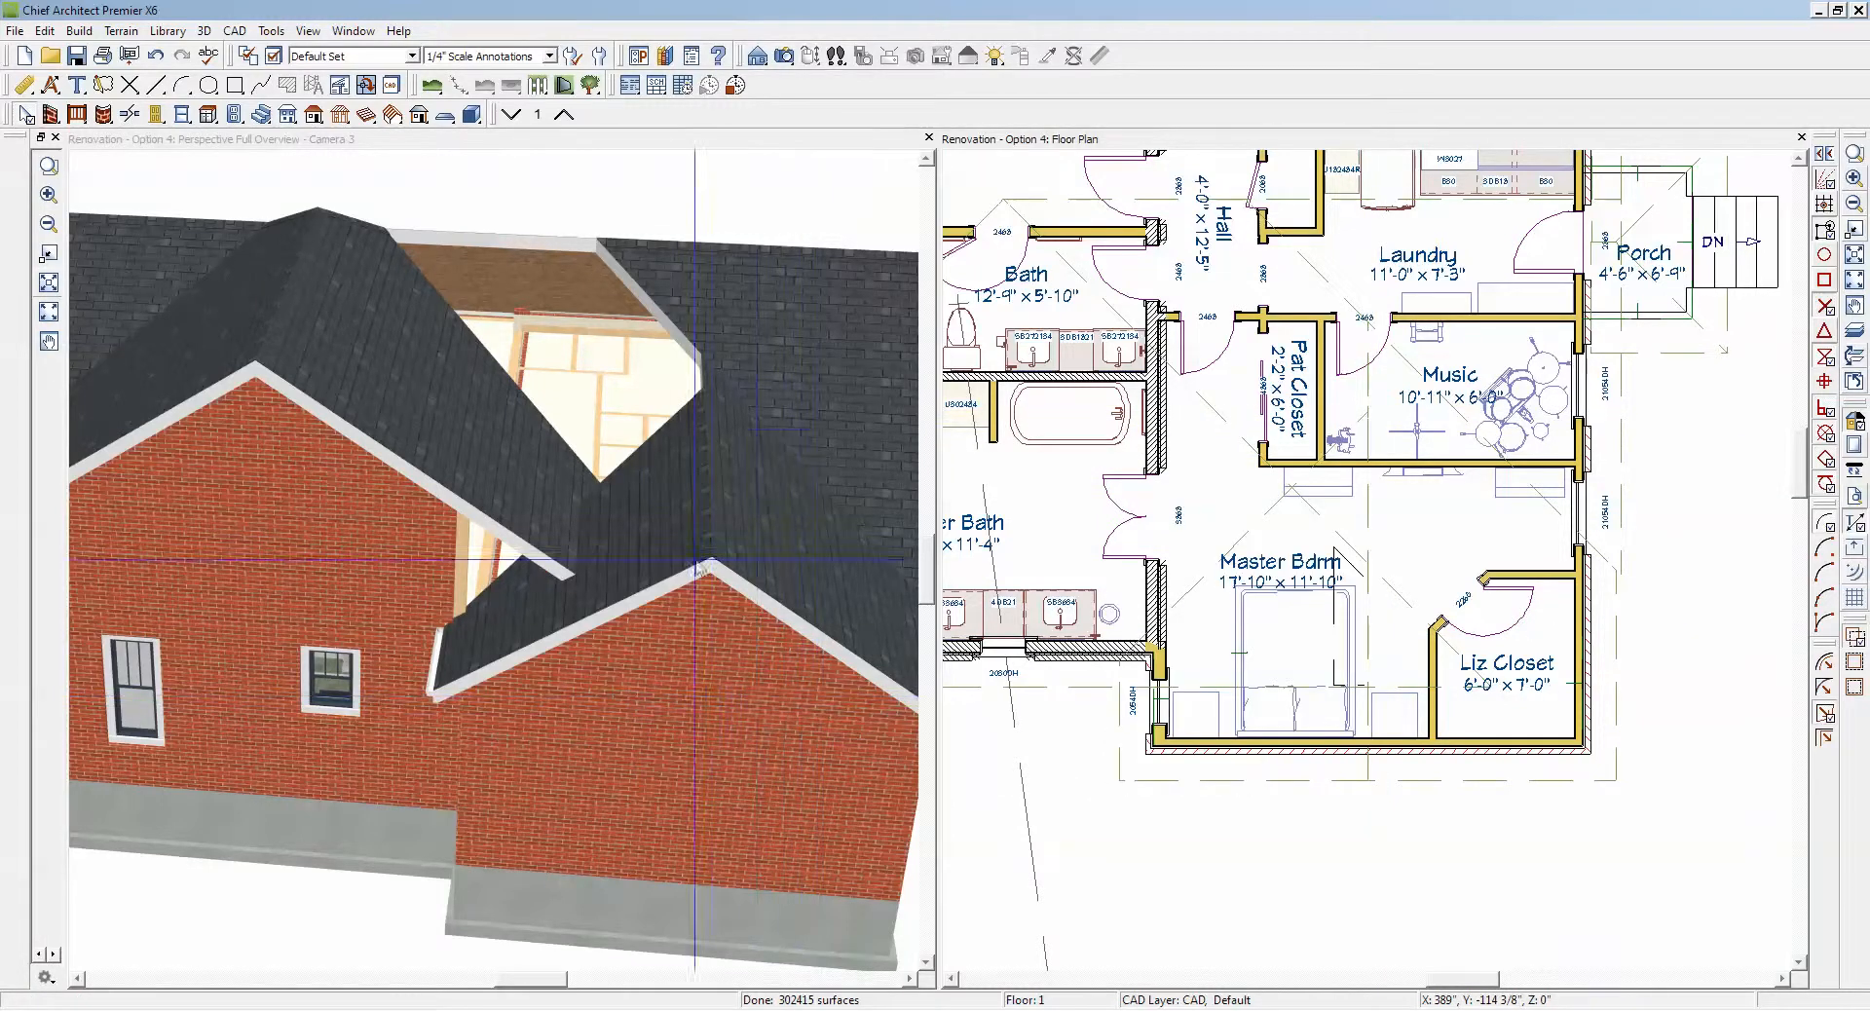
scroll(707, 435, down, 1)
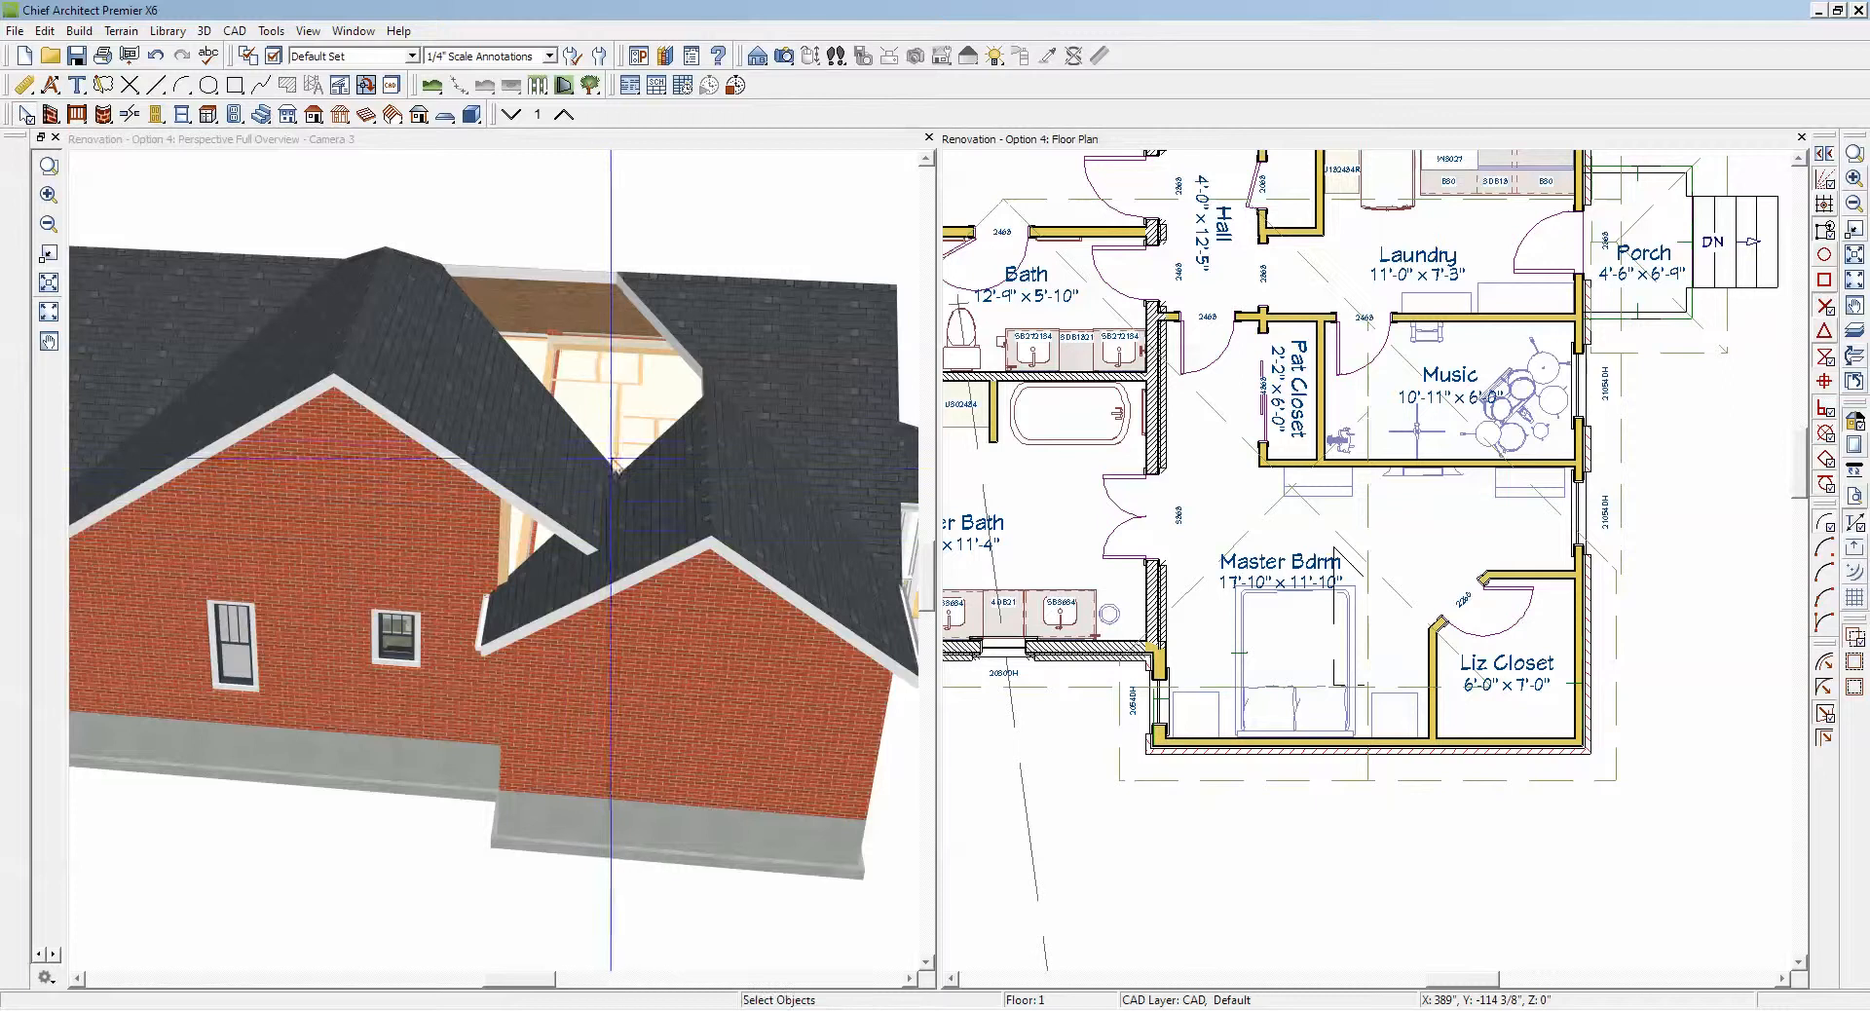
scroll(605, 510, up, 5)
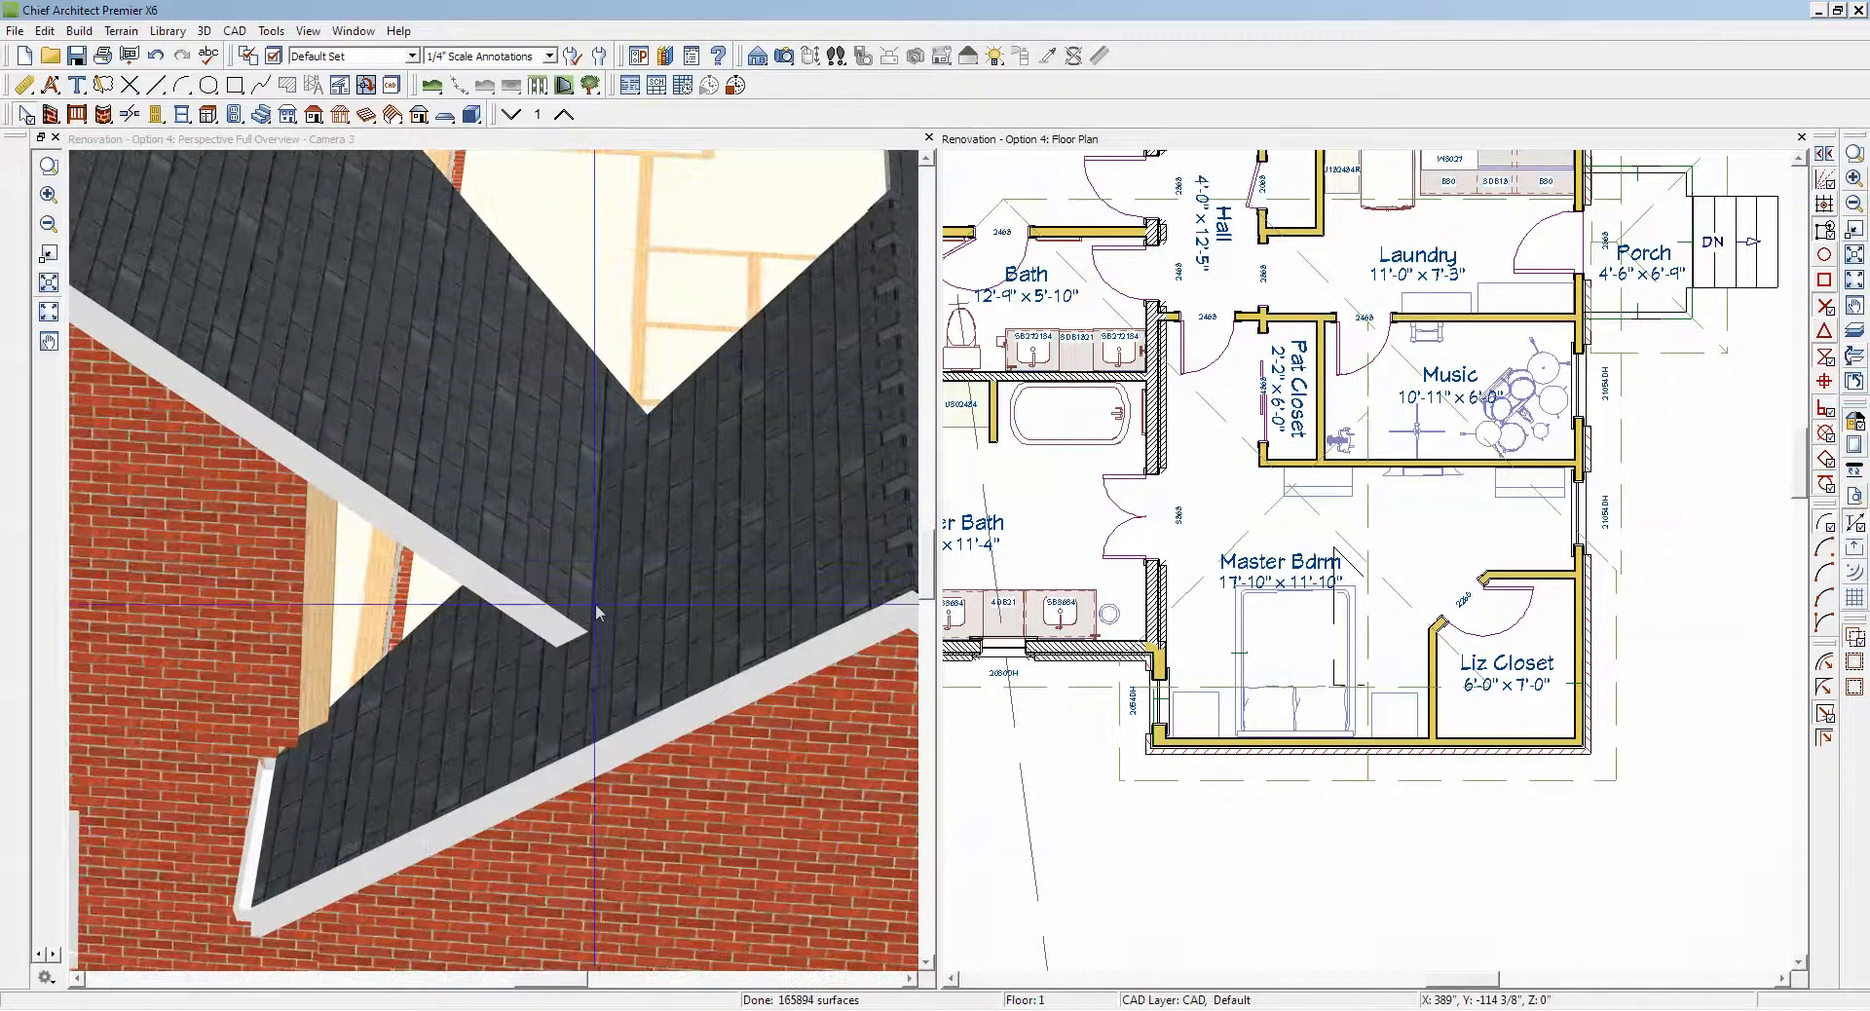
scroll(577, 480, down, 5)
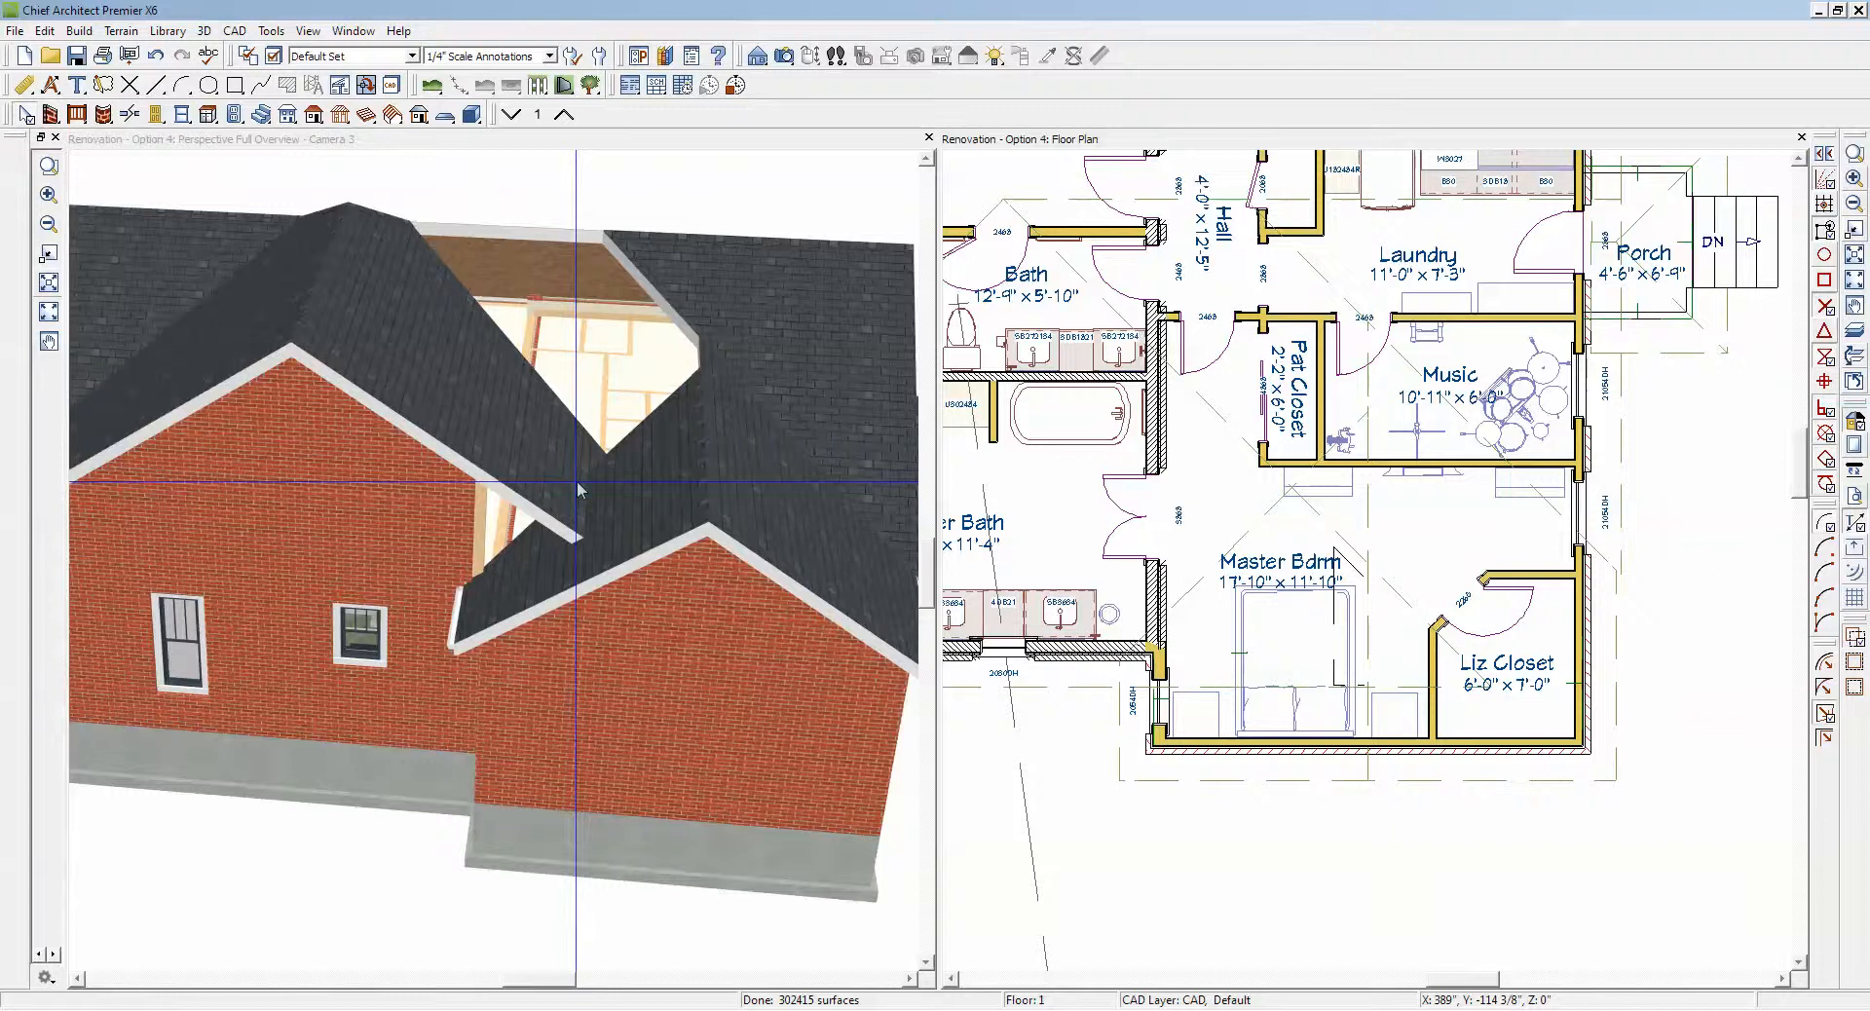
scroll(578, 489, down, 2)
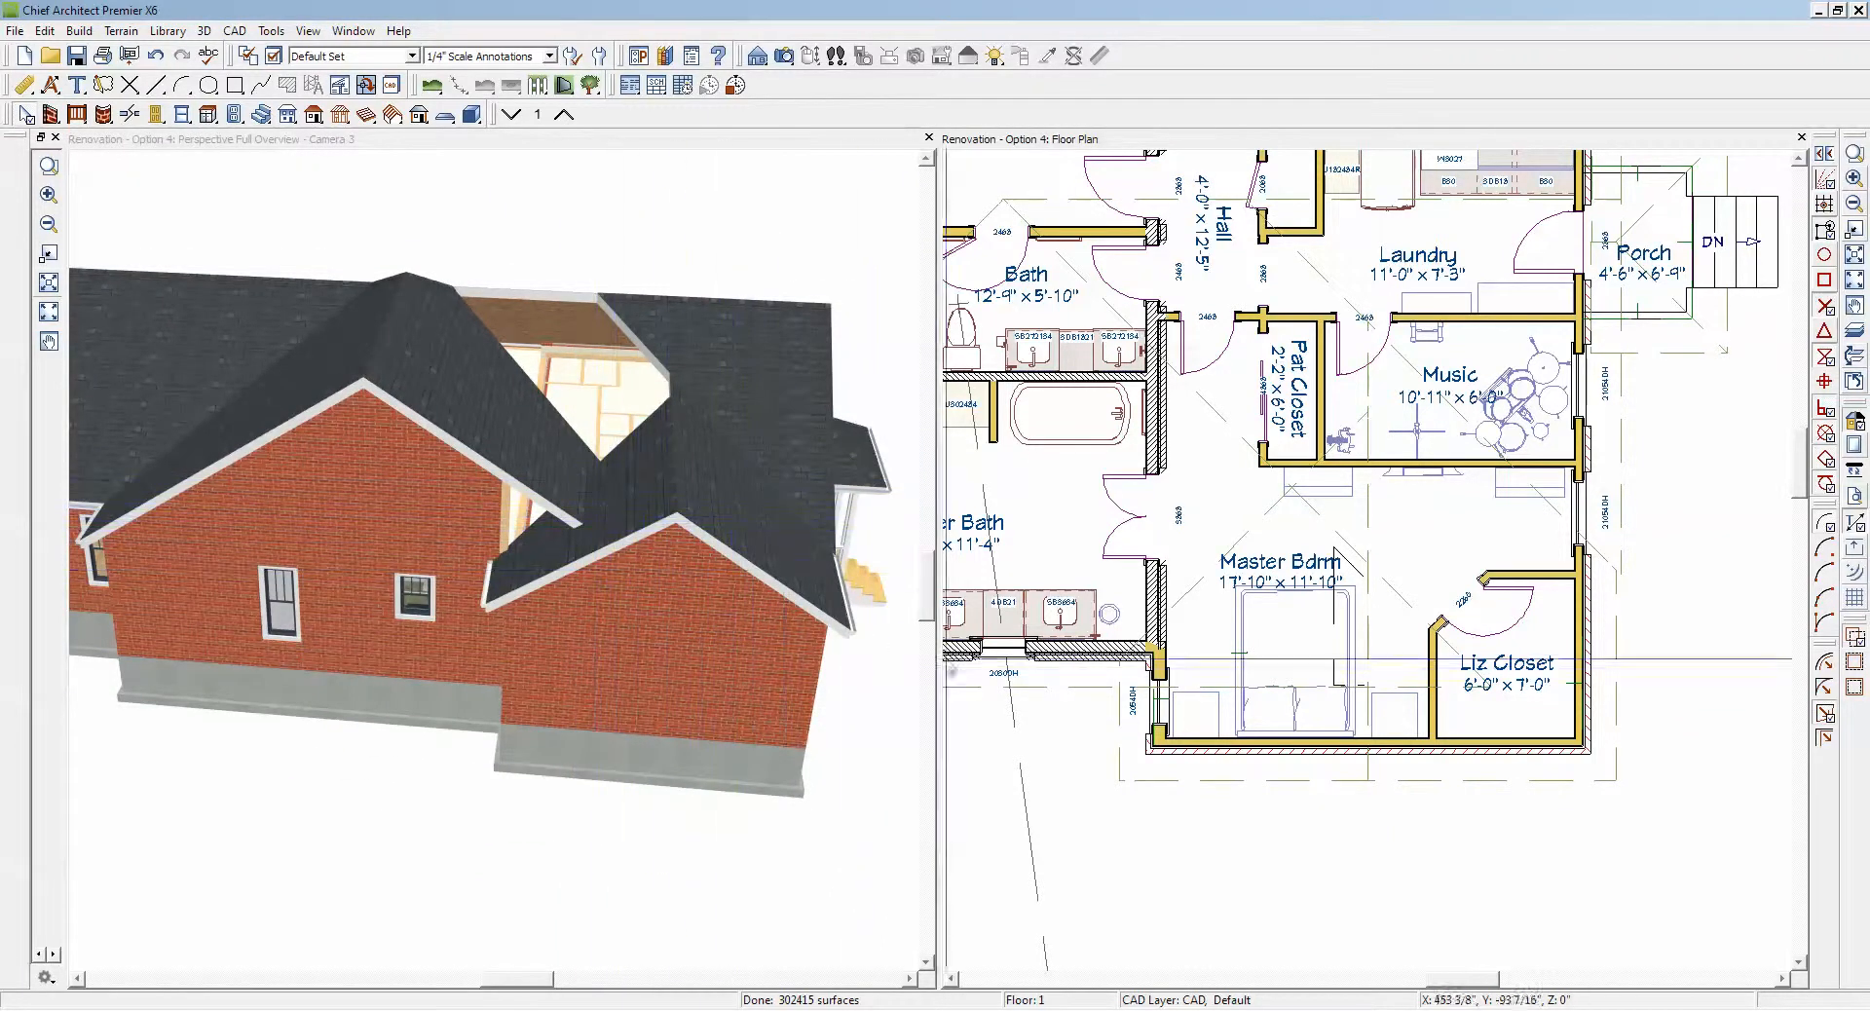
Step: Try deleting the small gable's roof planes over the Master Bdrm and Liz Closet, and undo the recent roof-plane edits
click(1324, 776)
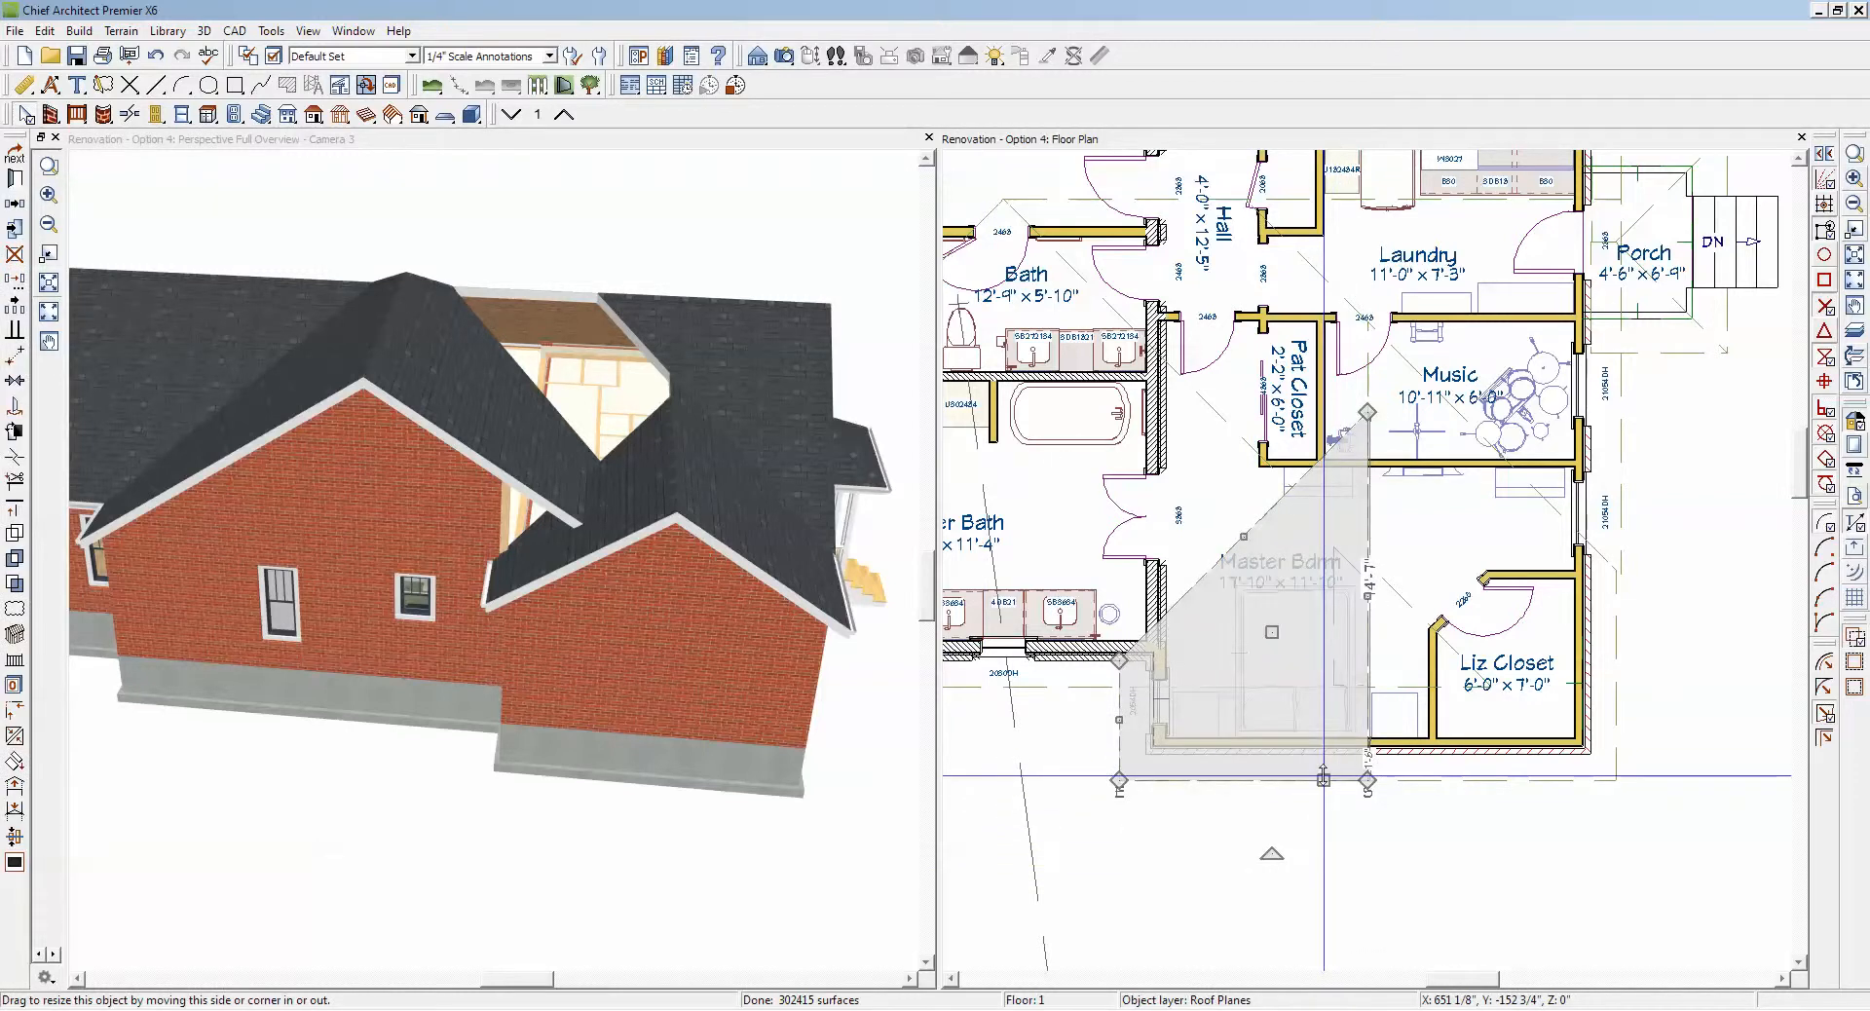
drag(1324, 776, 1490, 782)
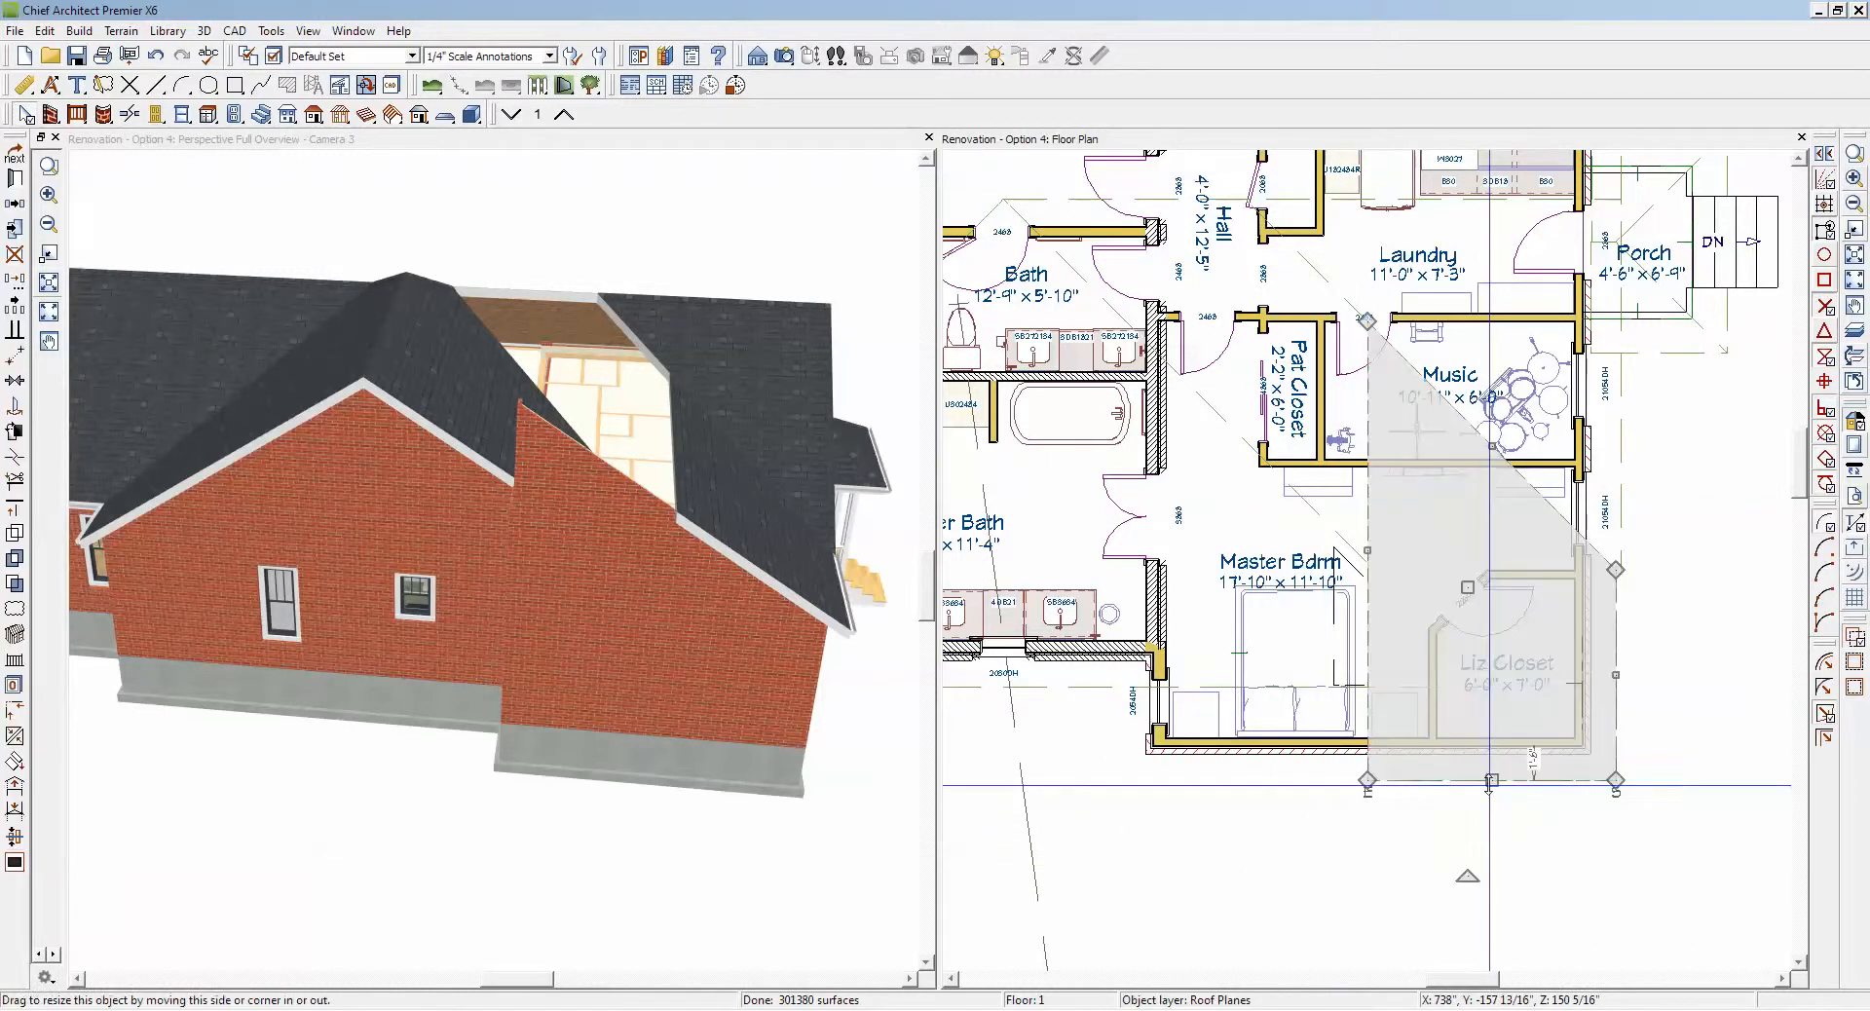
key(Delete)
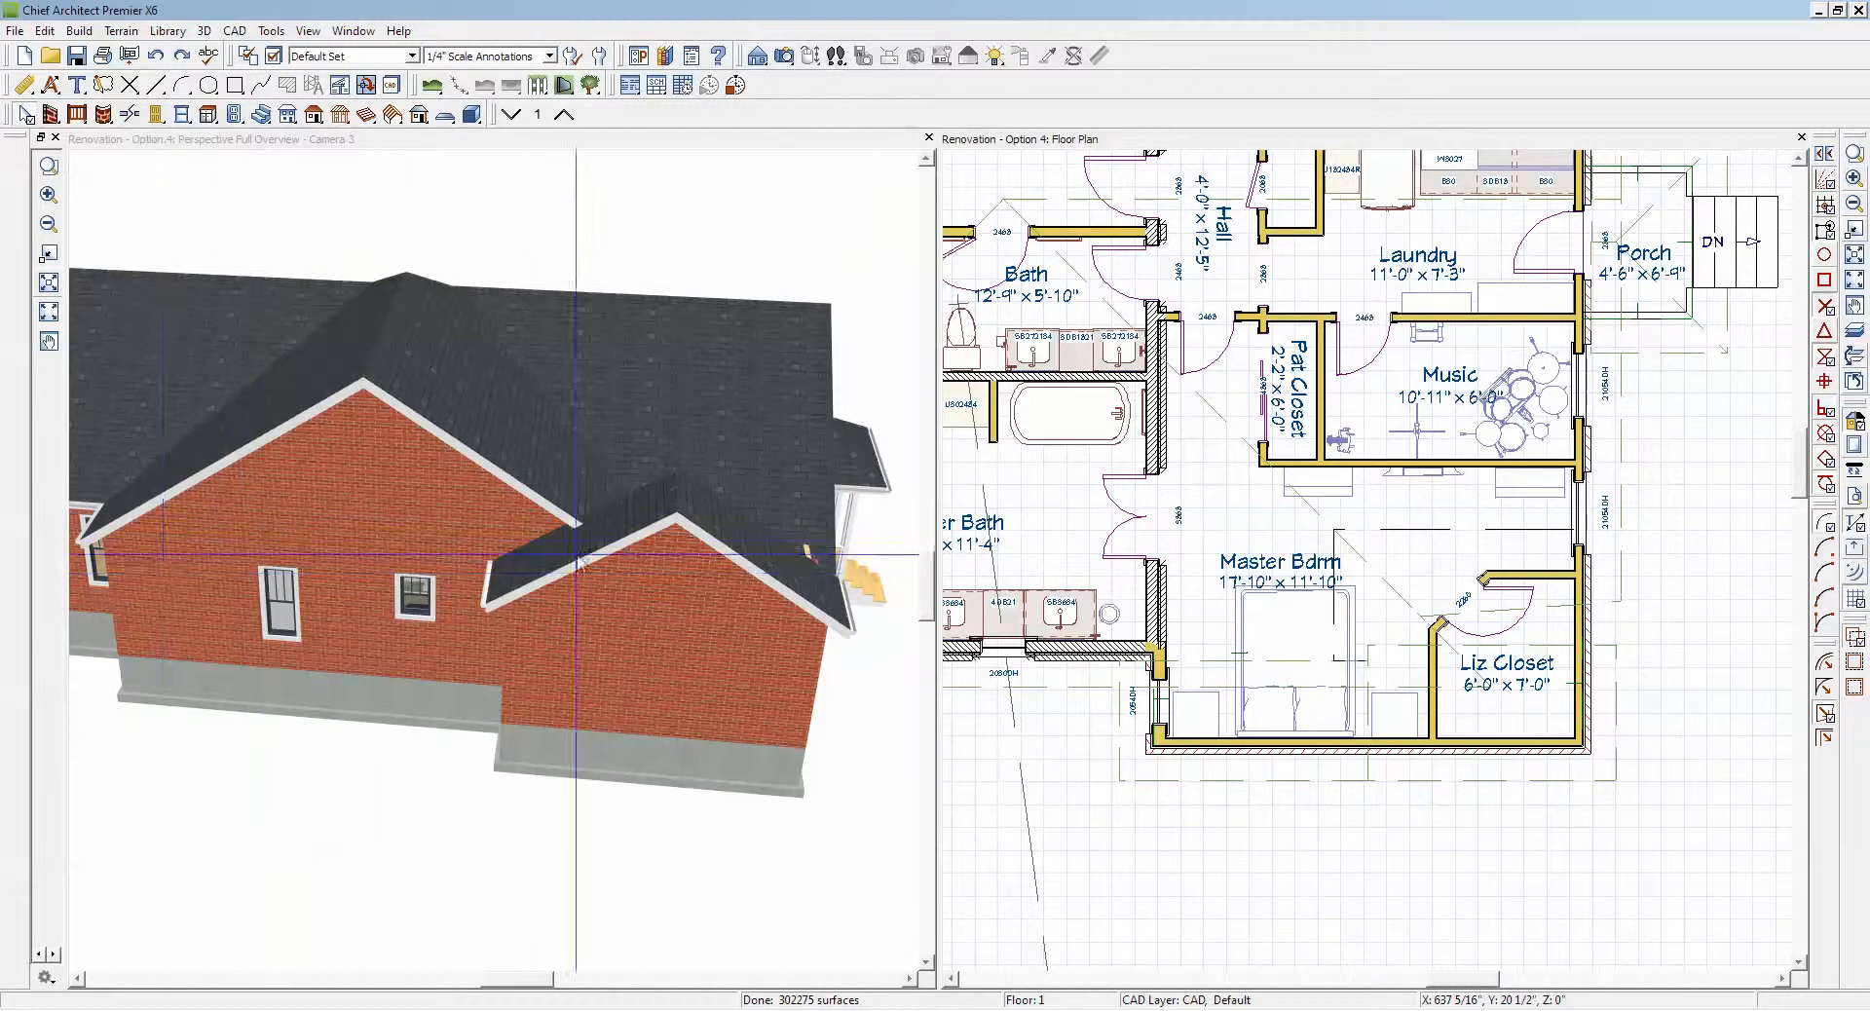
Step: Select the main roof plane and the Liz Closet gable plane in 3D and examine from several sides where they meet
click(748, 533)
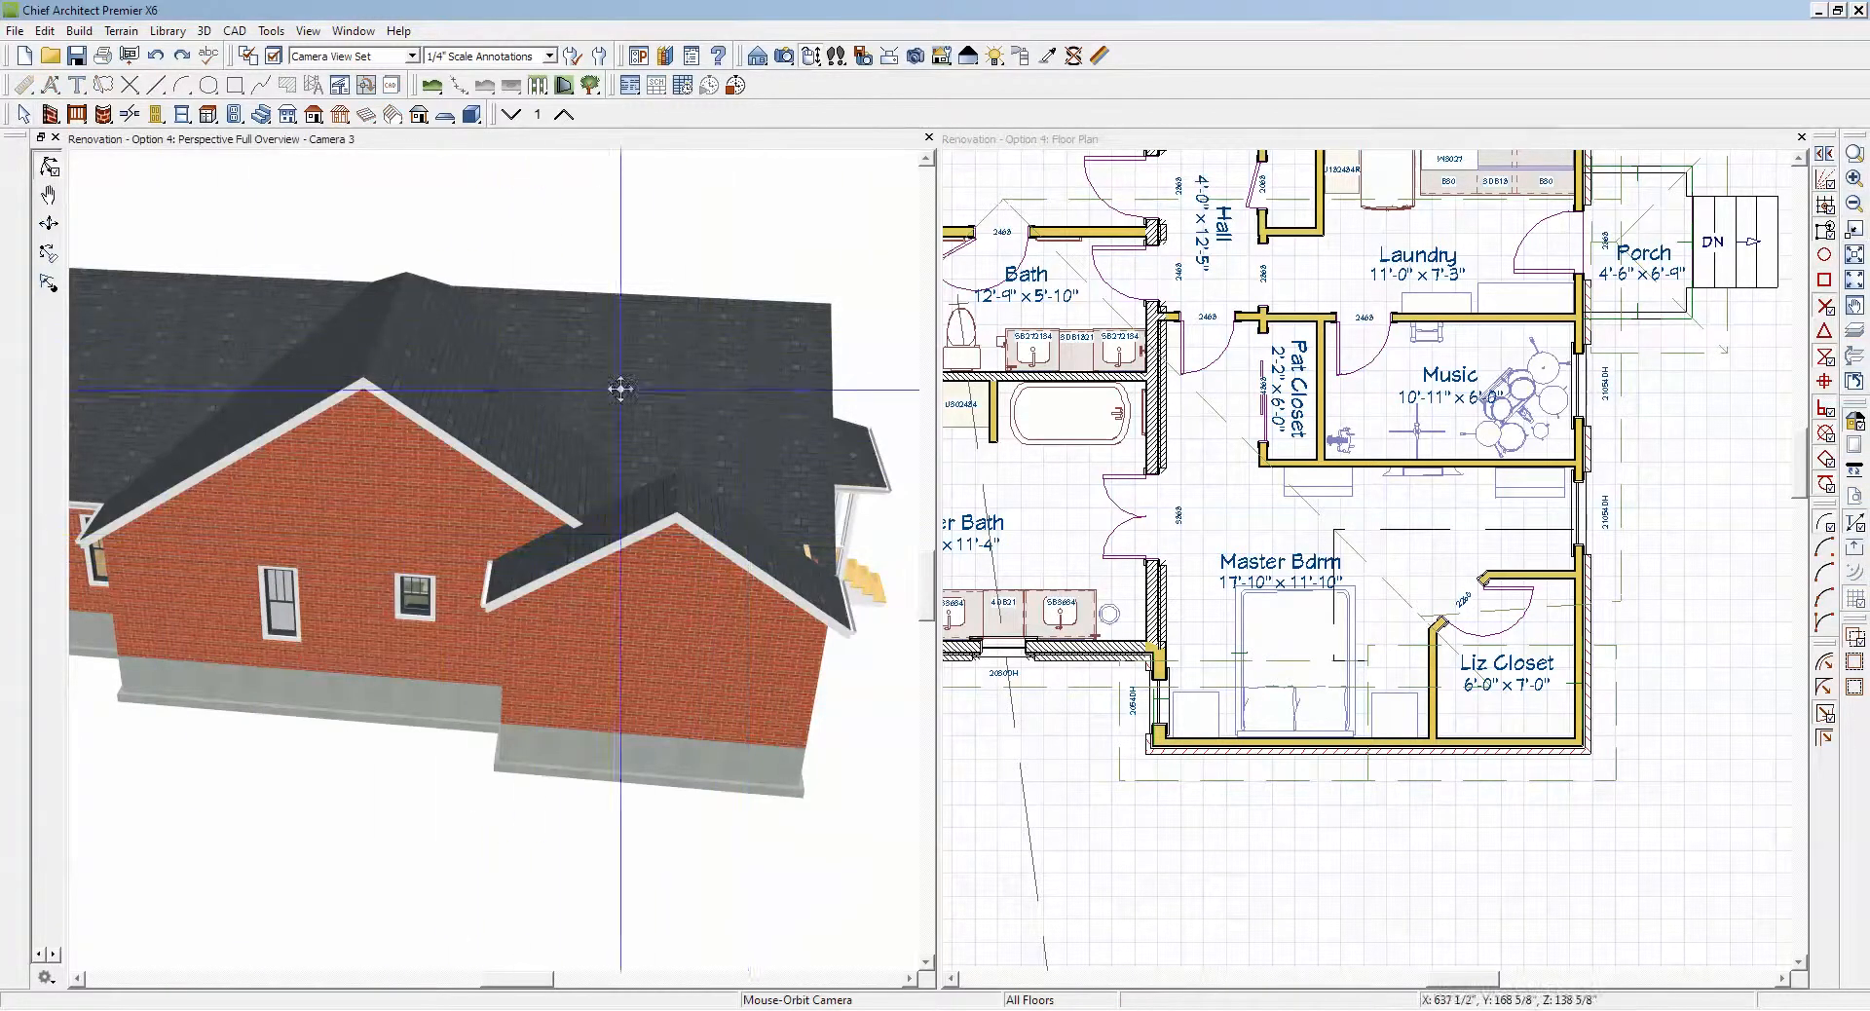
key(space)
click(510, 343)
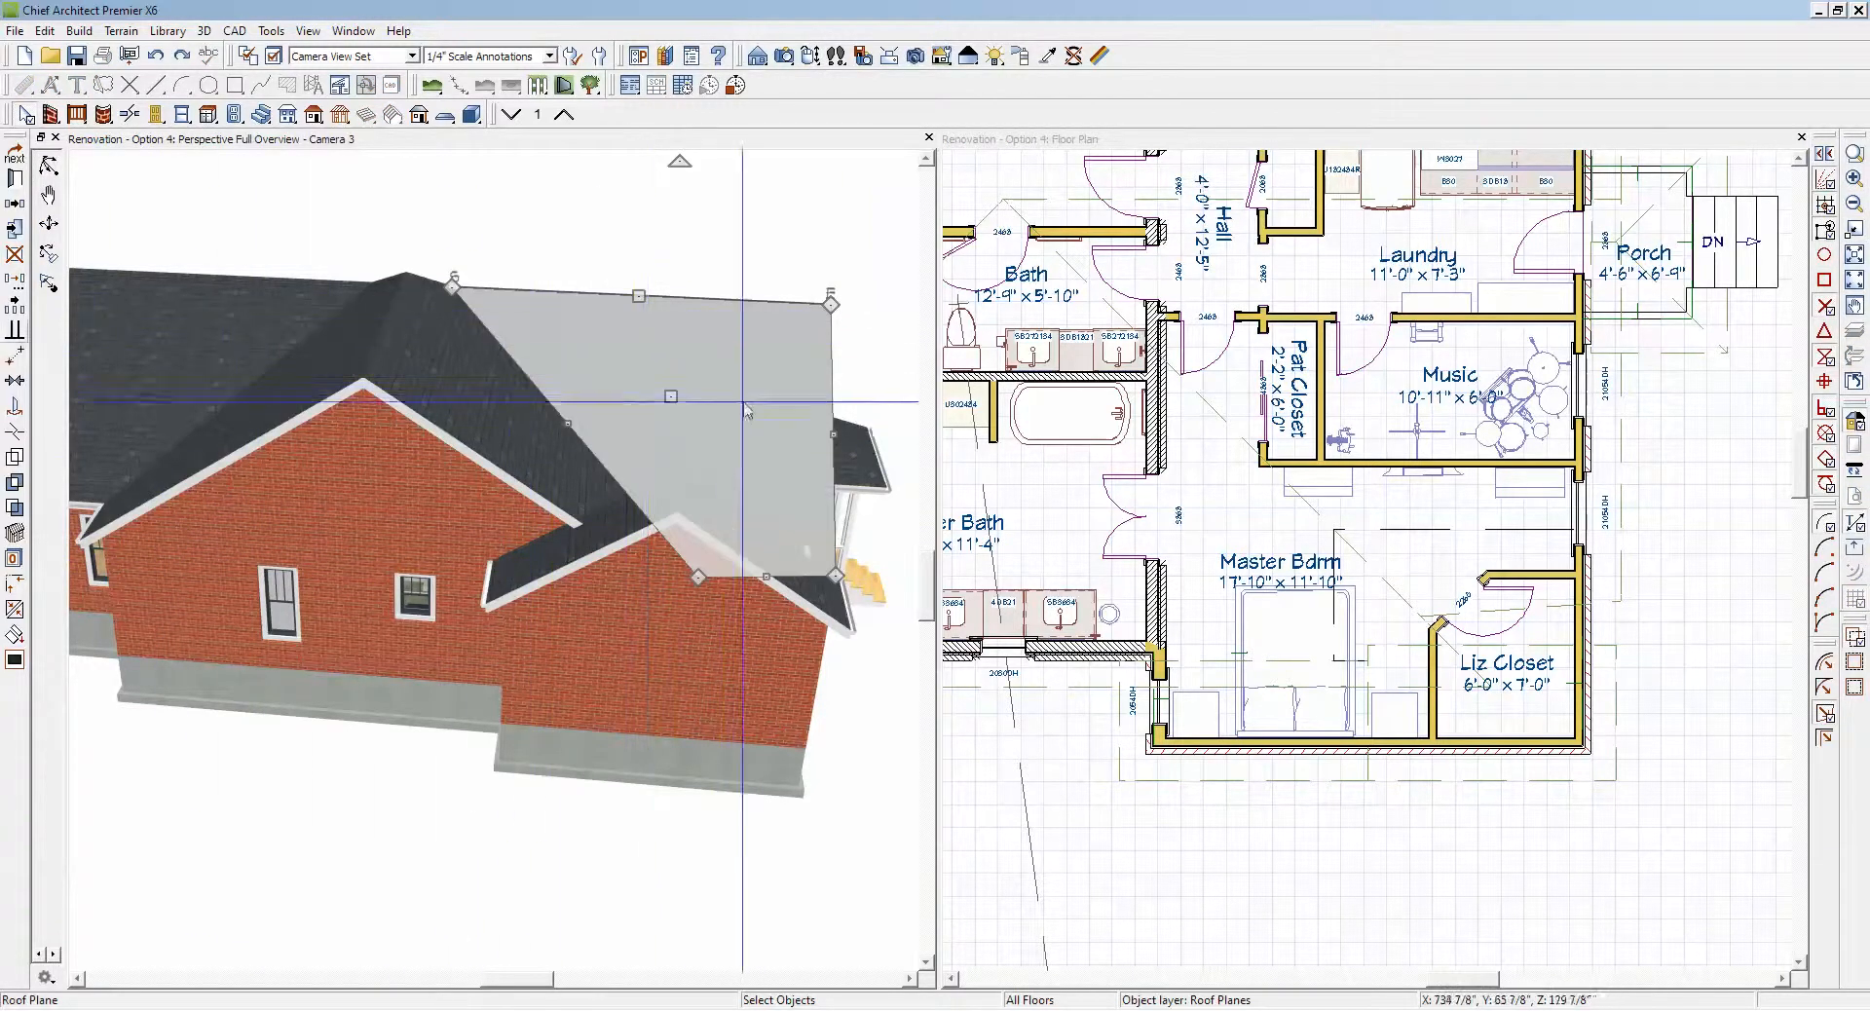
click(839, 601)
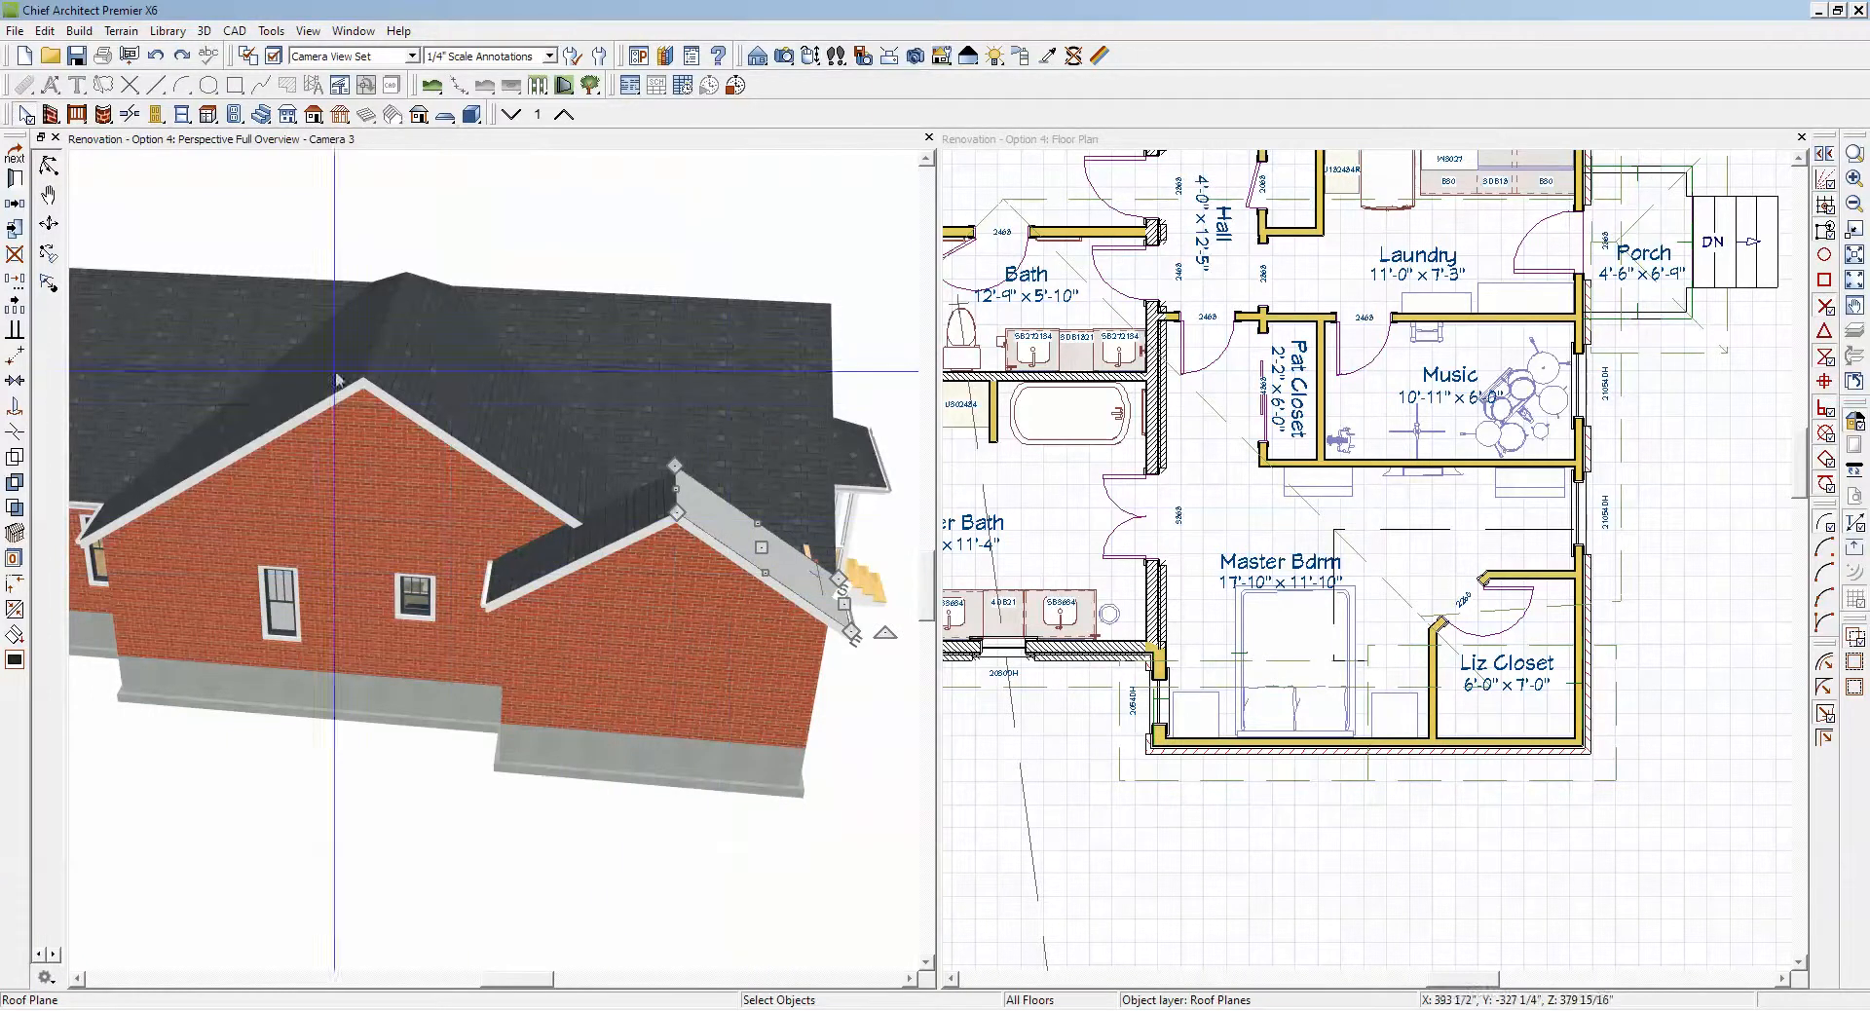
click(49, 171)
drag(401, 380, 426, 494)
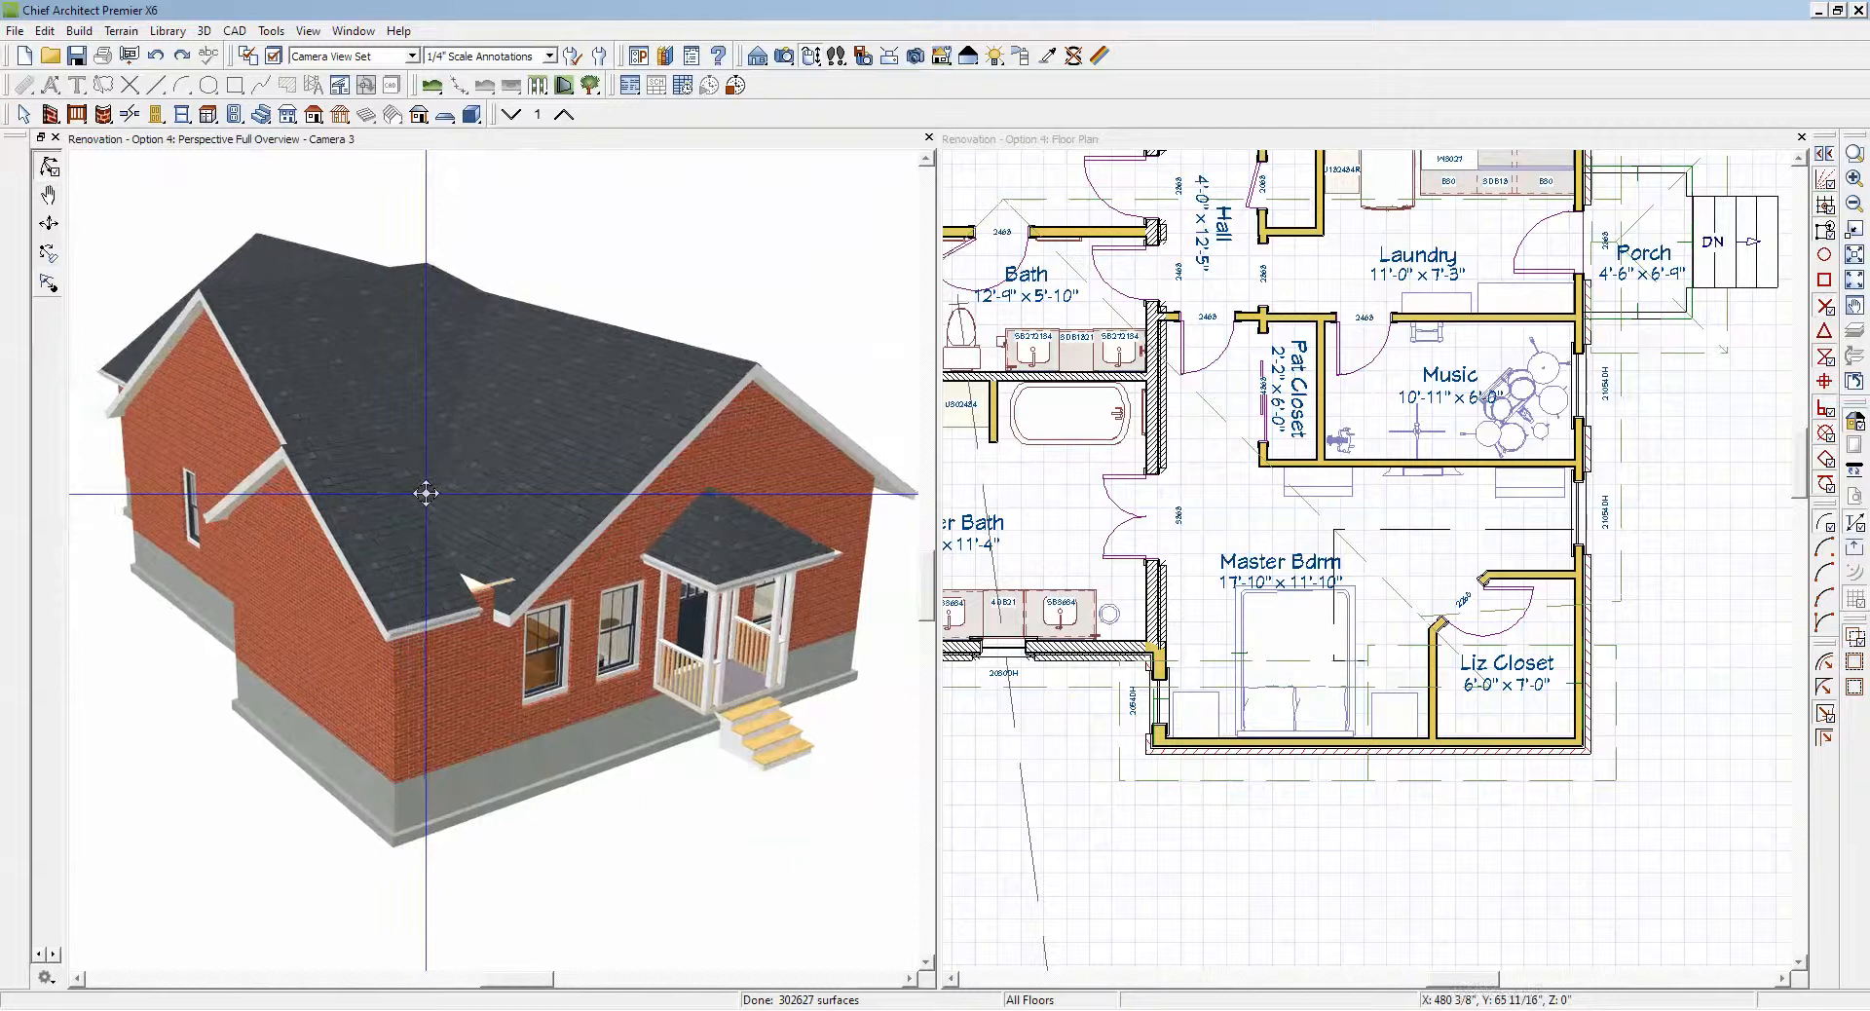
scroll(424, 585, up, 3)
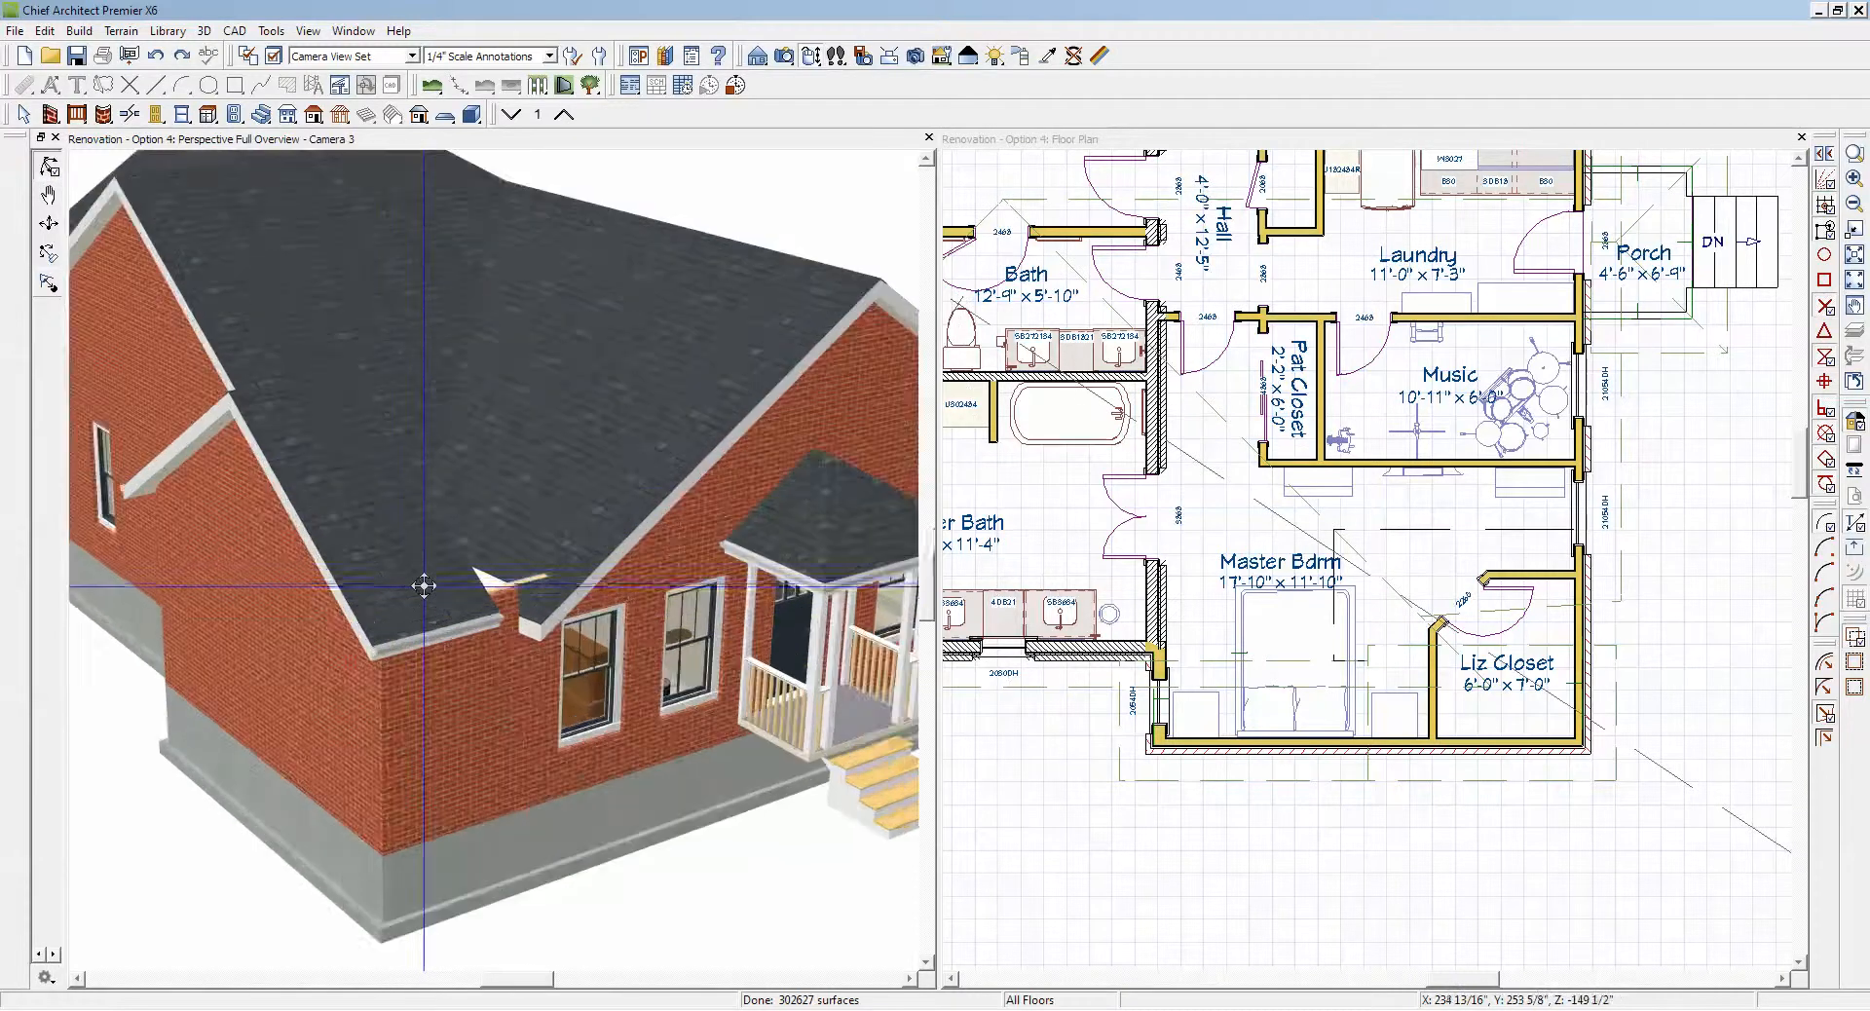
scroll(423, 583, down, 3)
drag(301, 605, 533, 654)
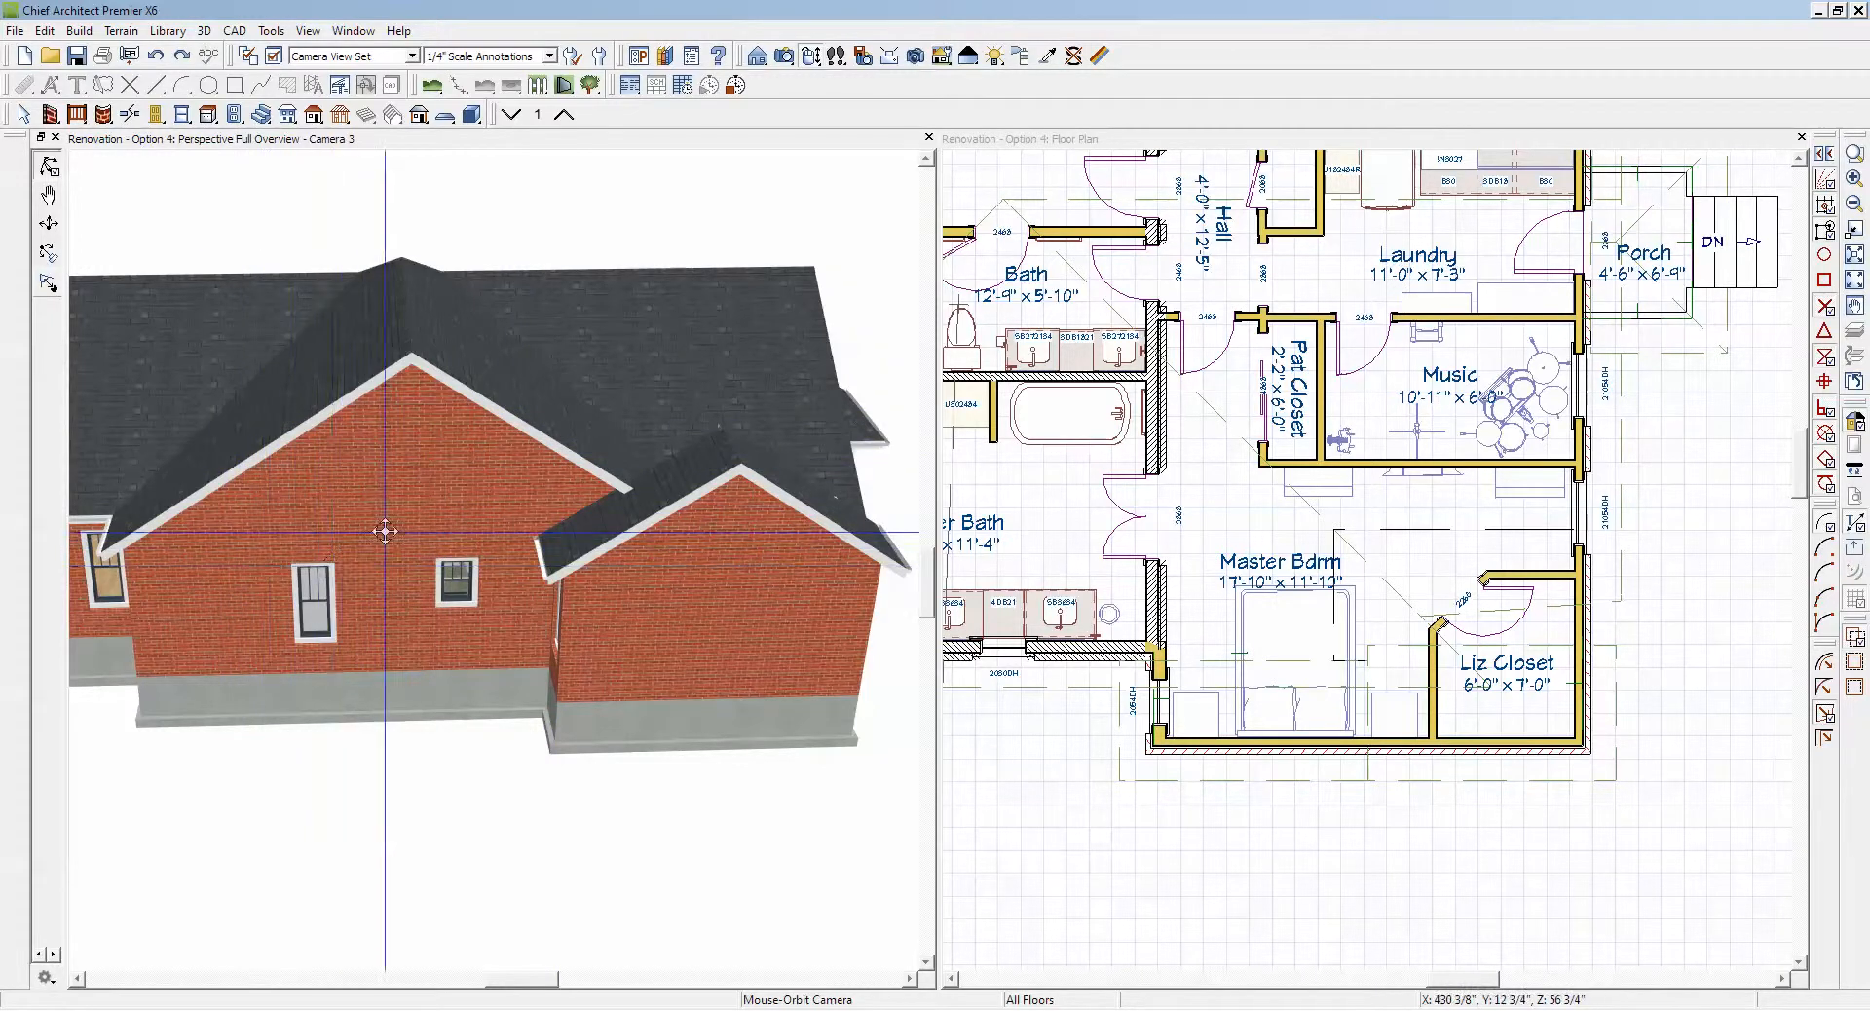
drag(387, 532, 393, 536)
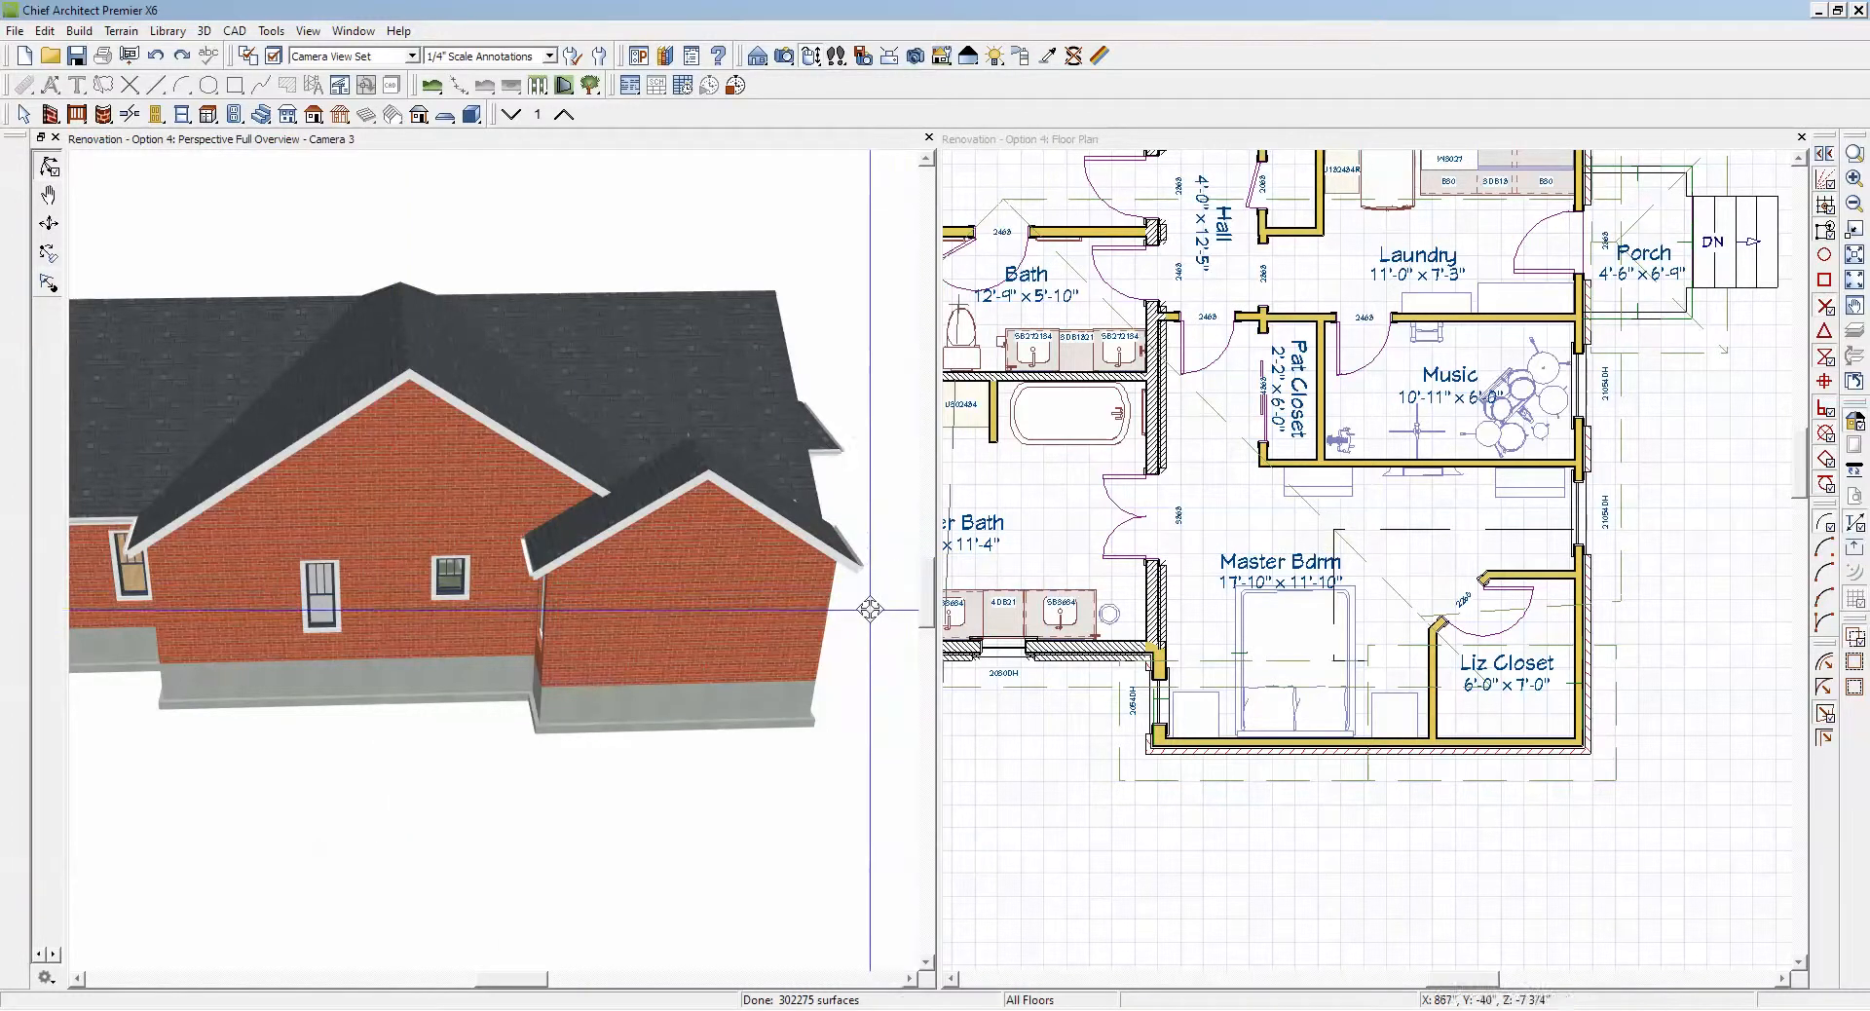
scroll(838, 635, down, 2)
scroll(1425, 825, up, 1)
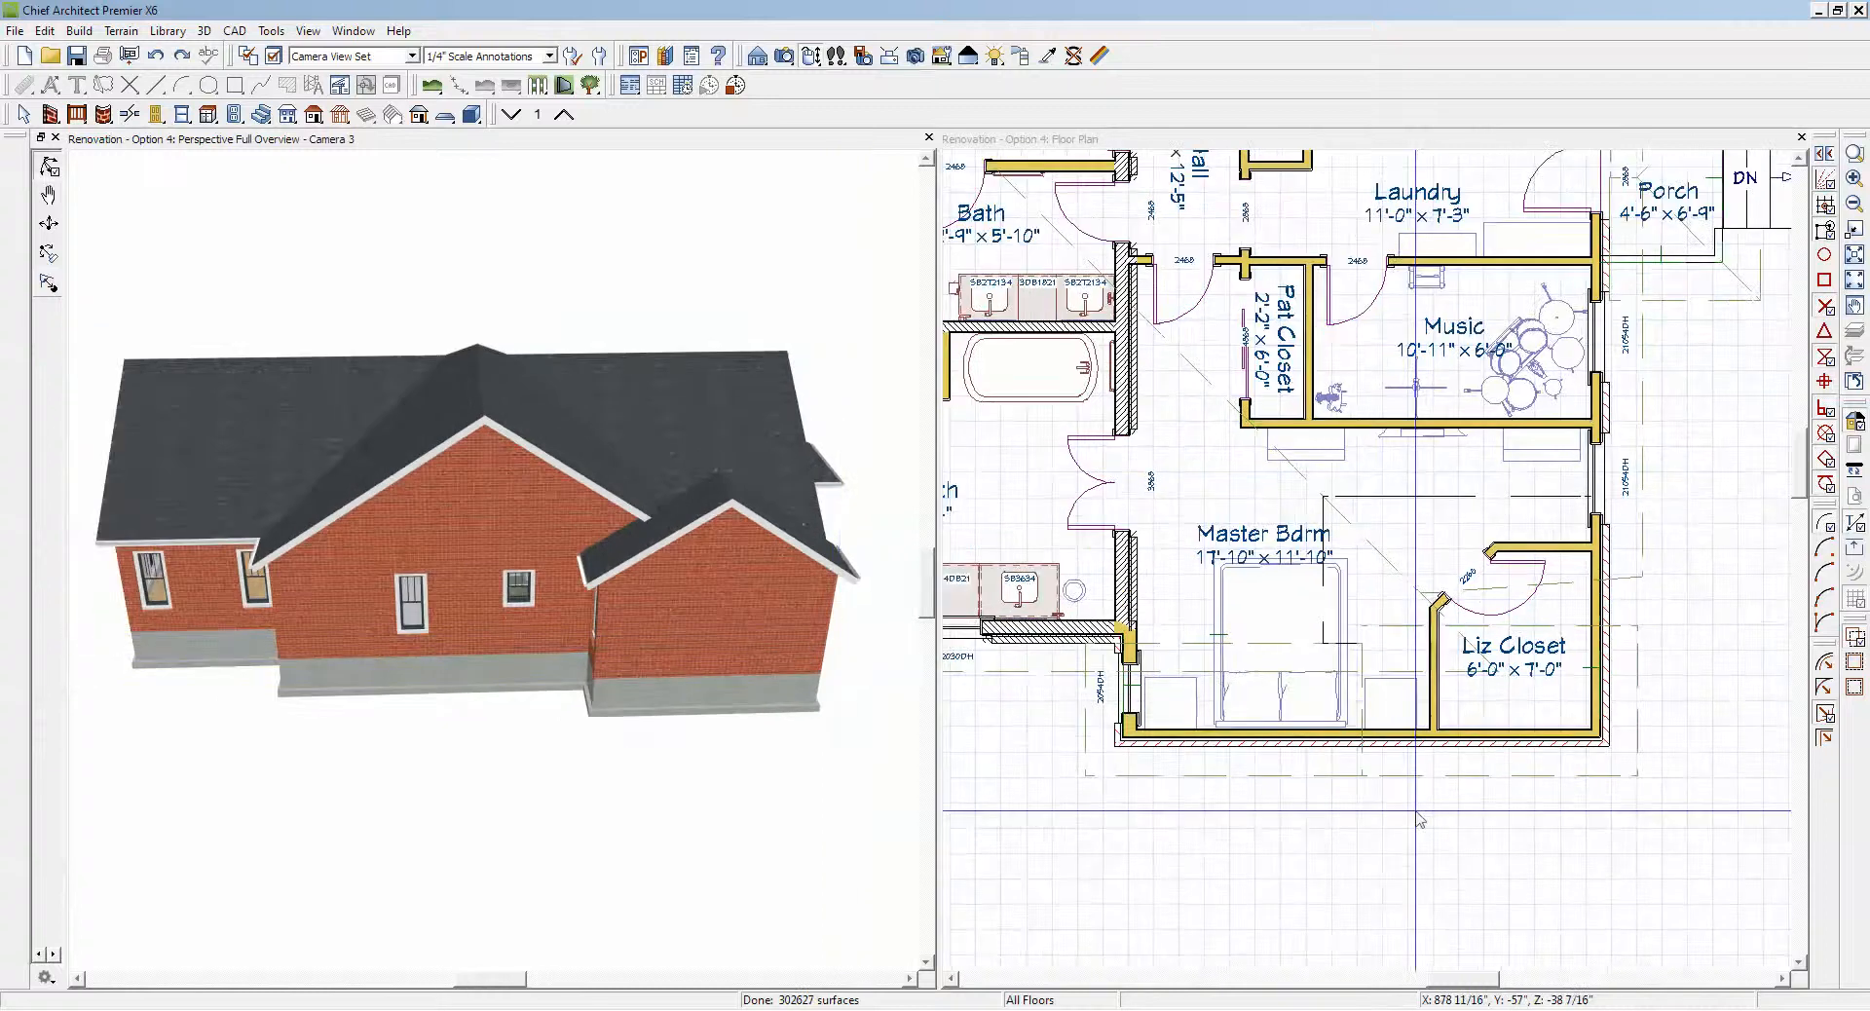
Step: Frame the whole floor plan and examine the house's main roof and both gables from the gable and porch sides in 3D
click(1740, 481)
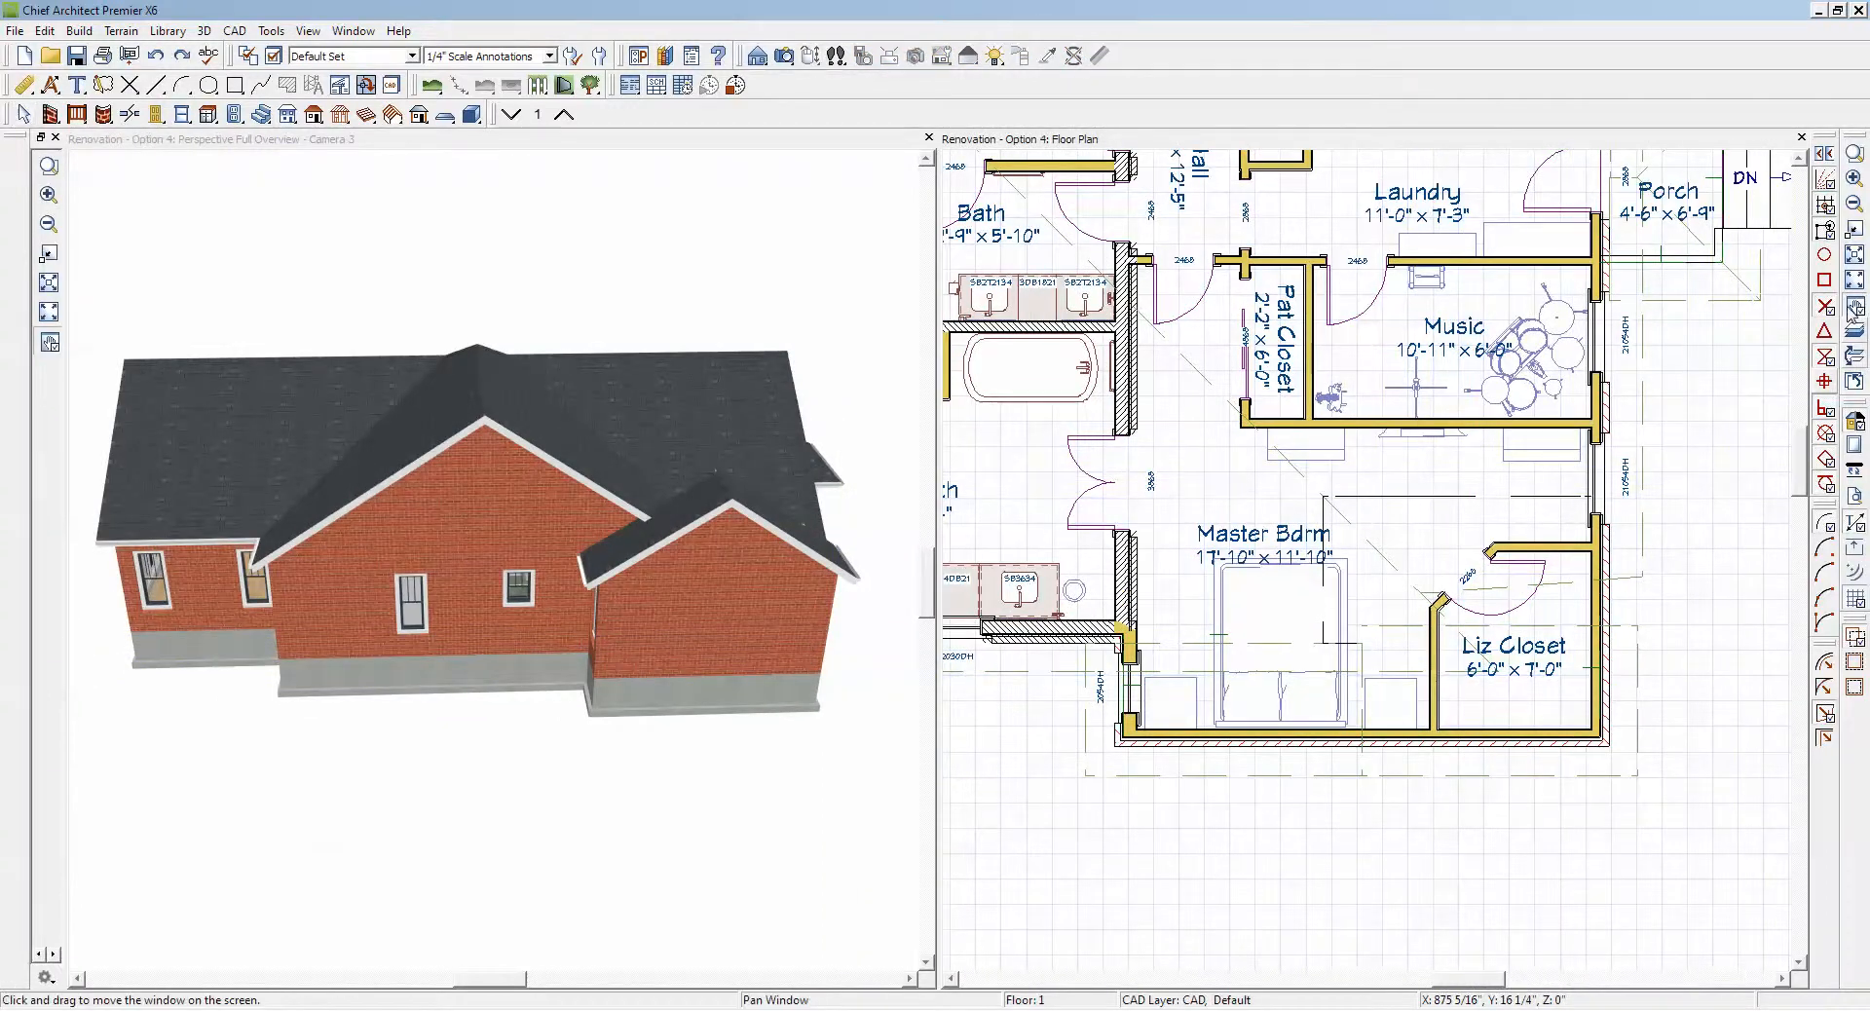
click(1854, 281)
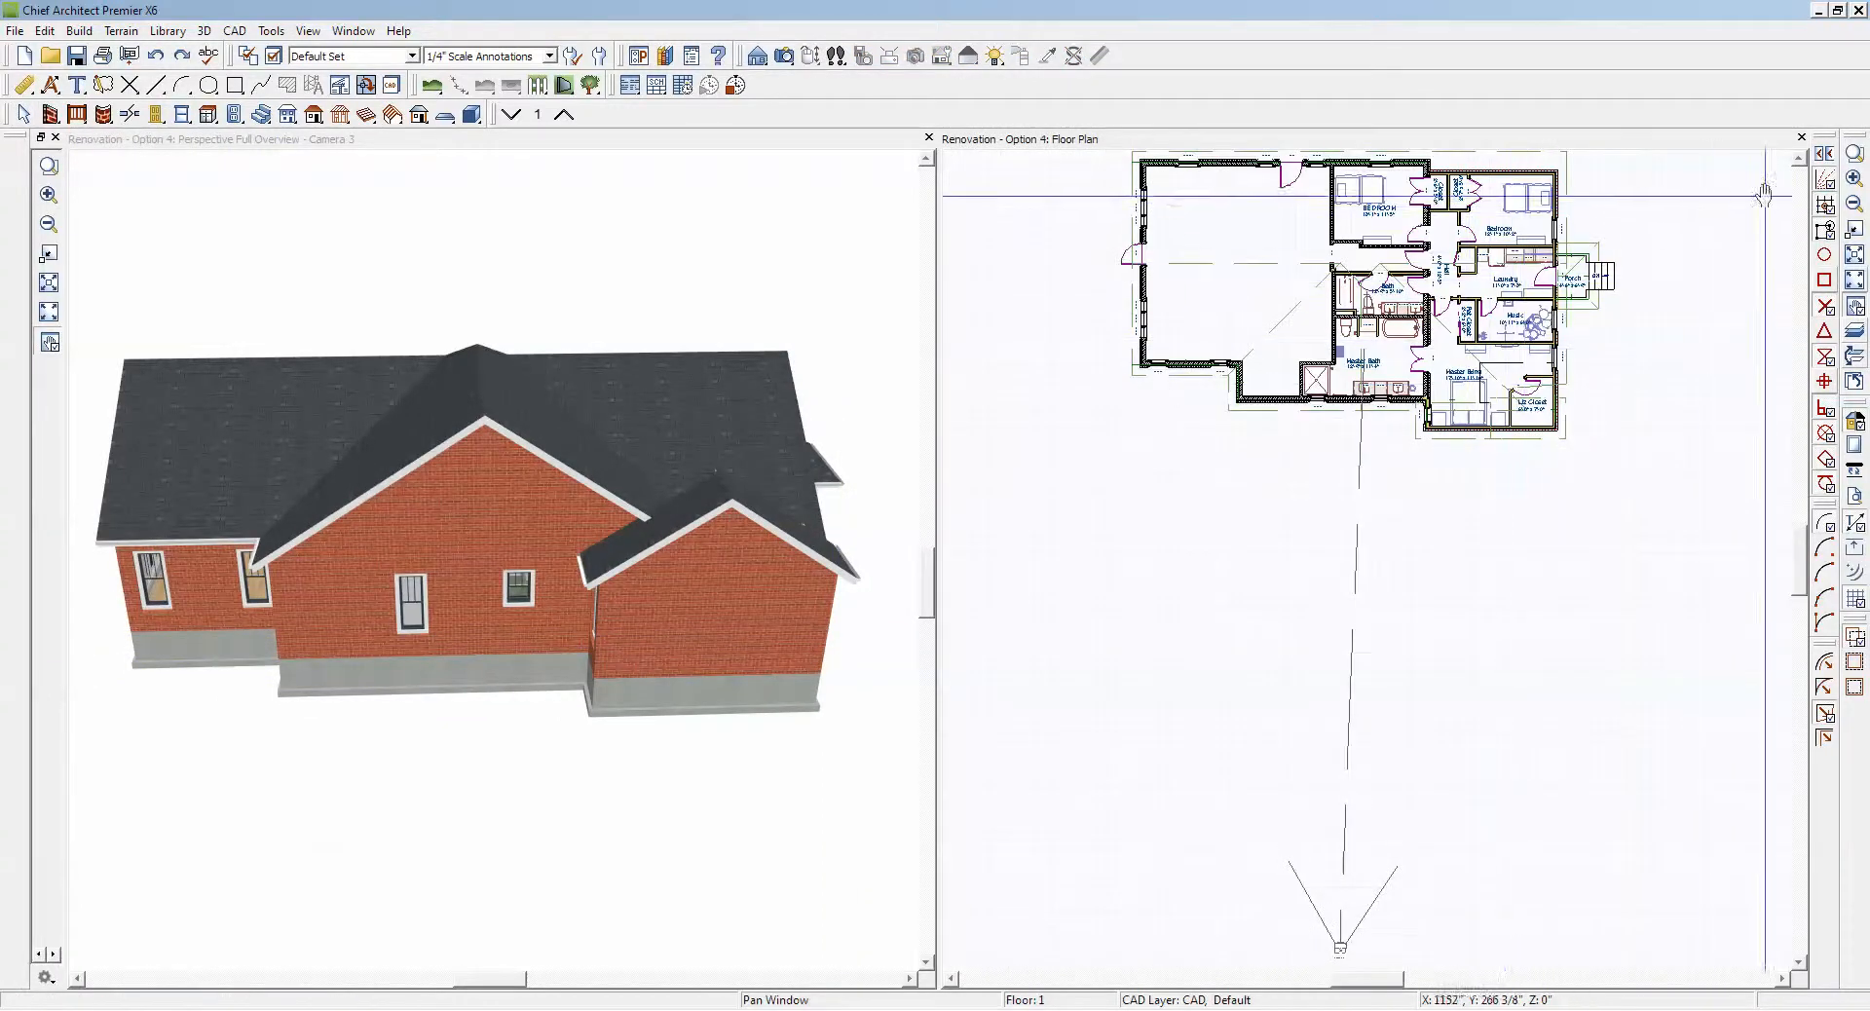
click(1855, 257)
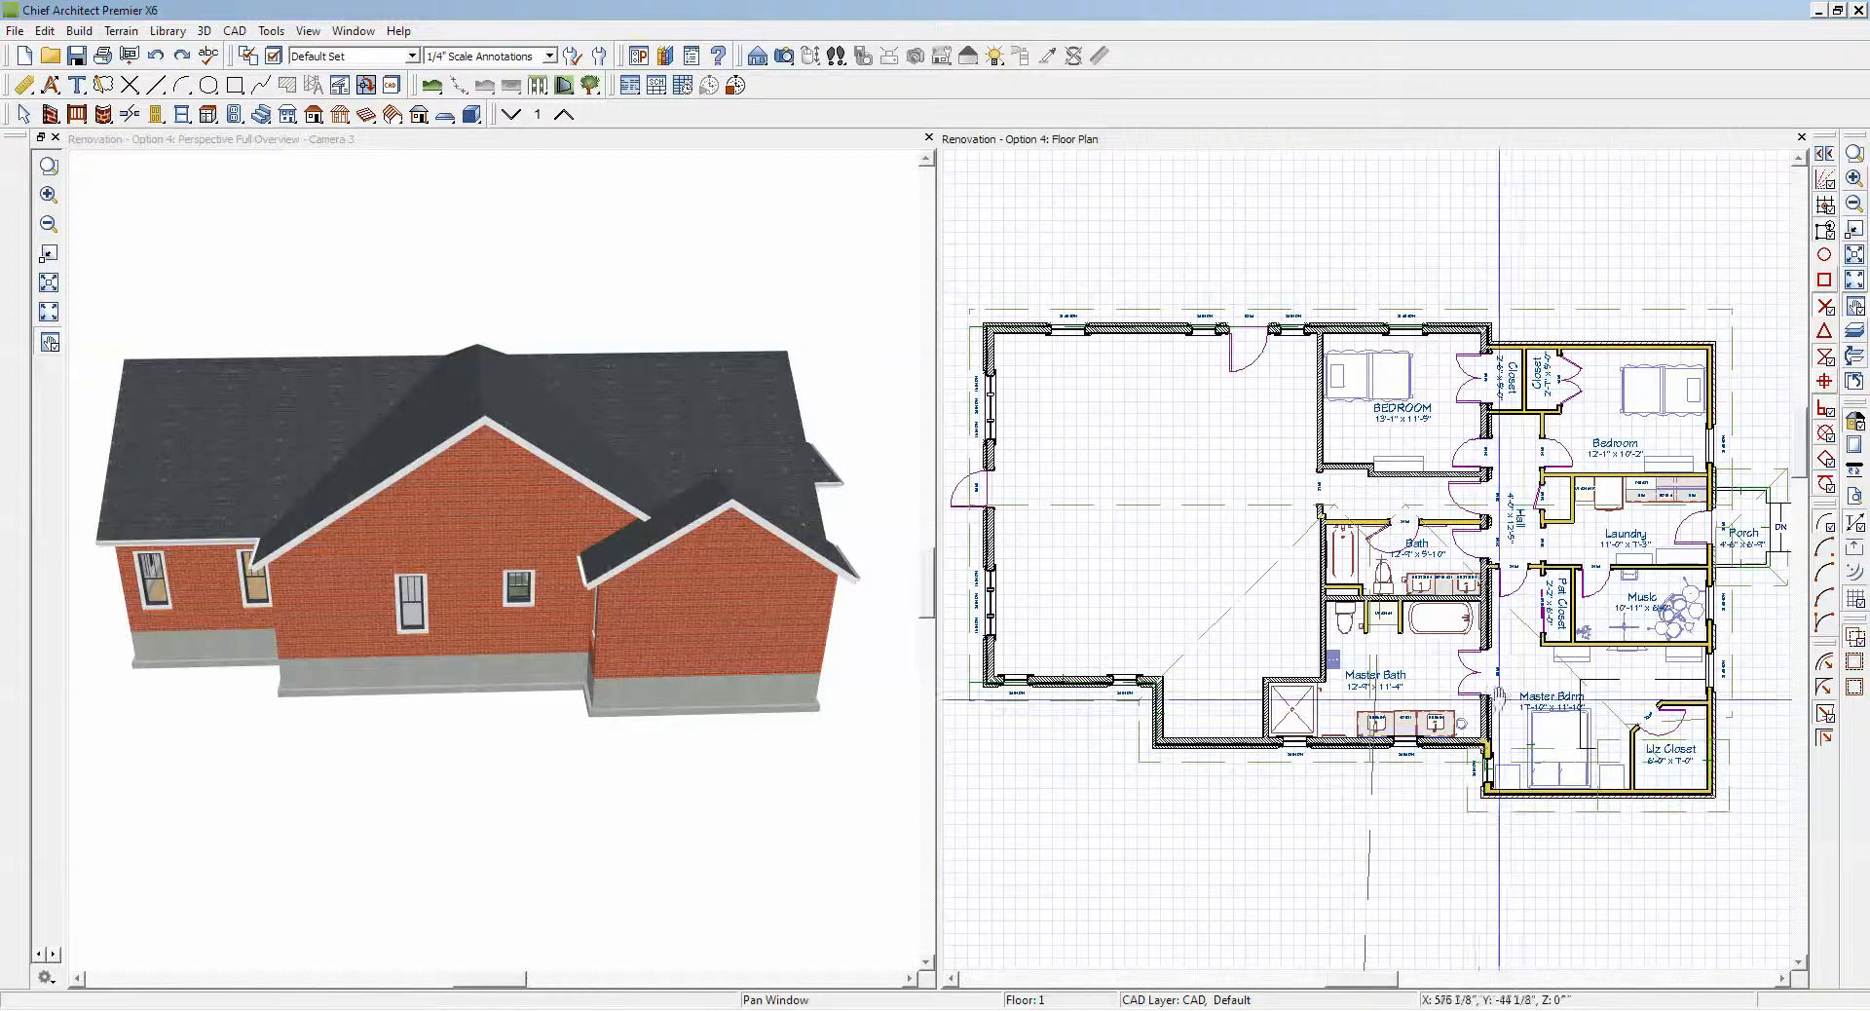
scroll(1508, 726, up, 1)
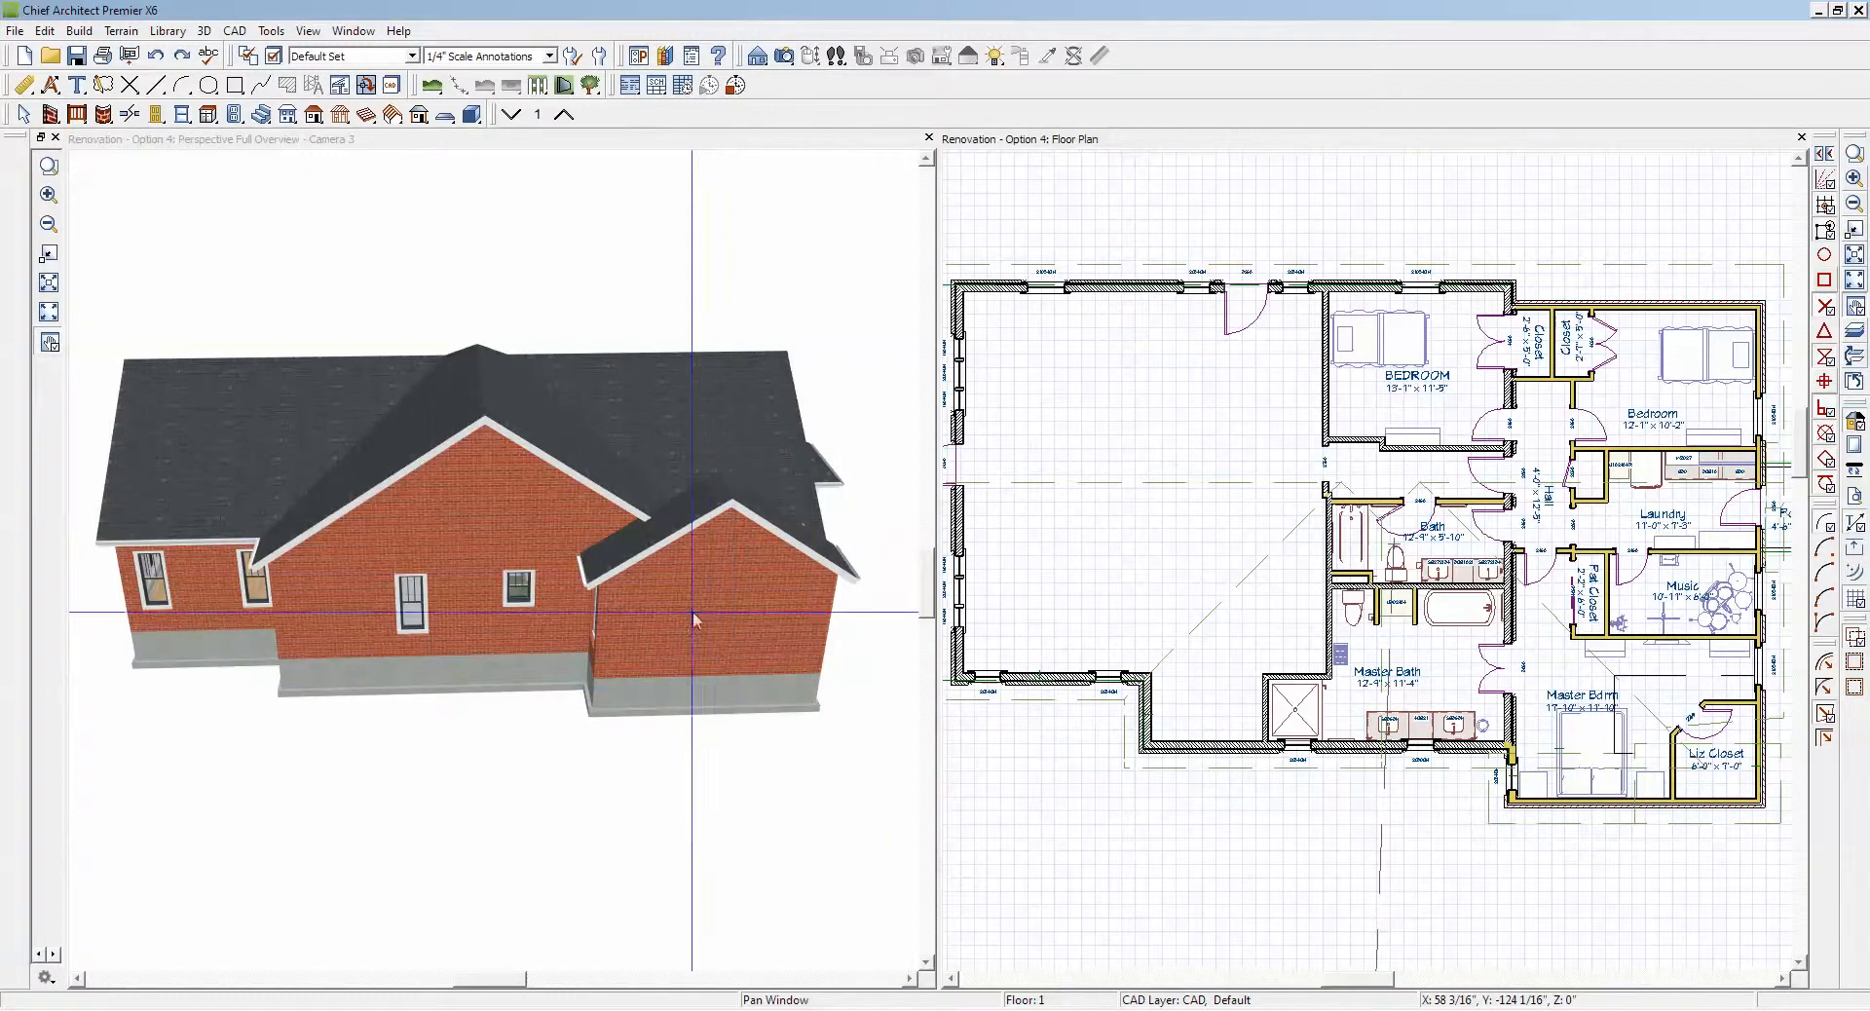
click(421, 474)
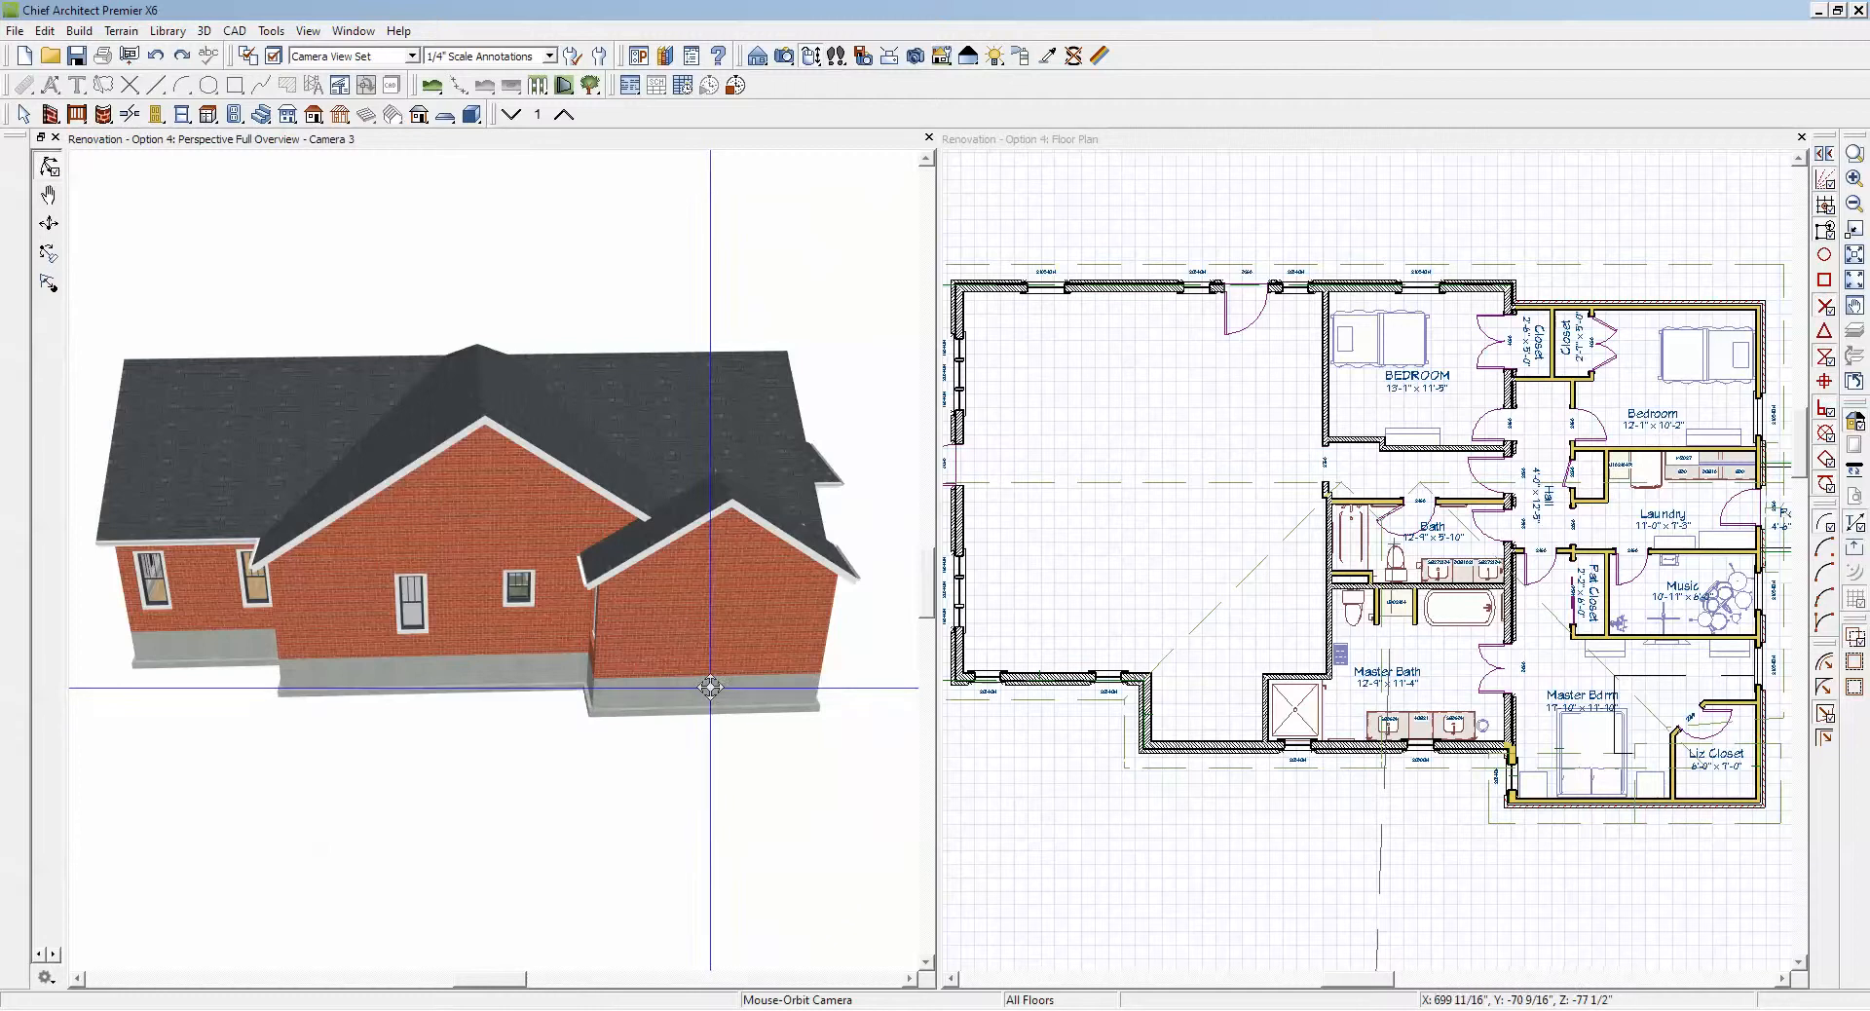
drag(697, 633, 621, 554)
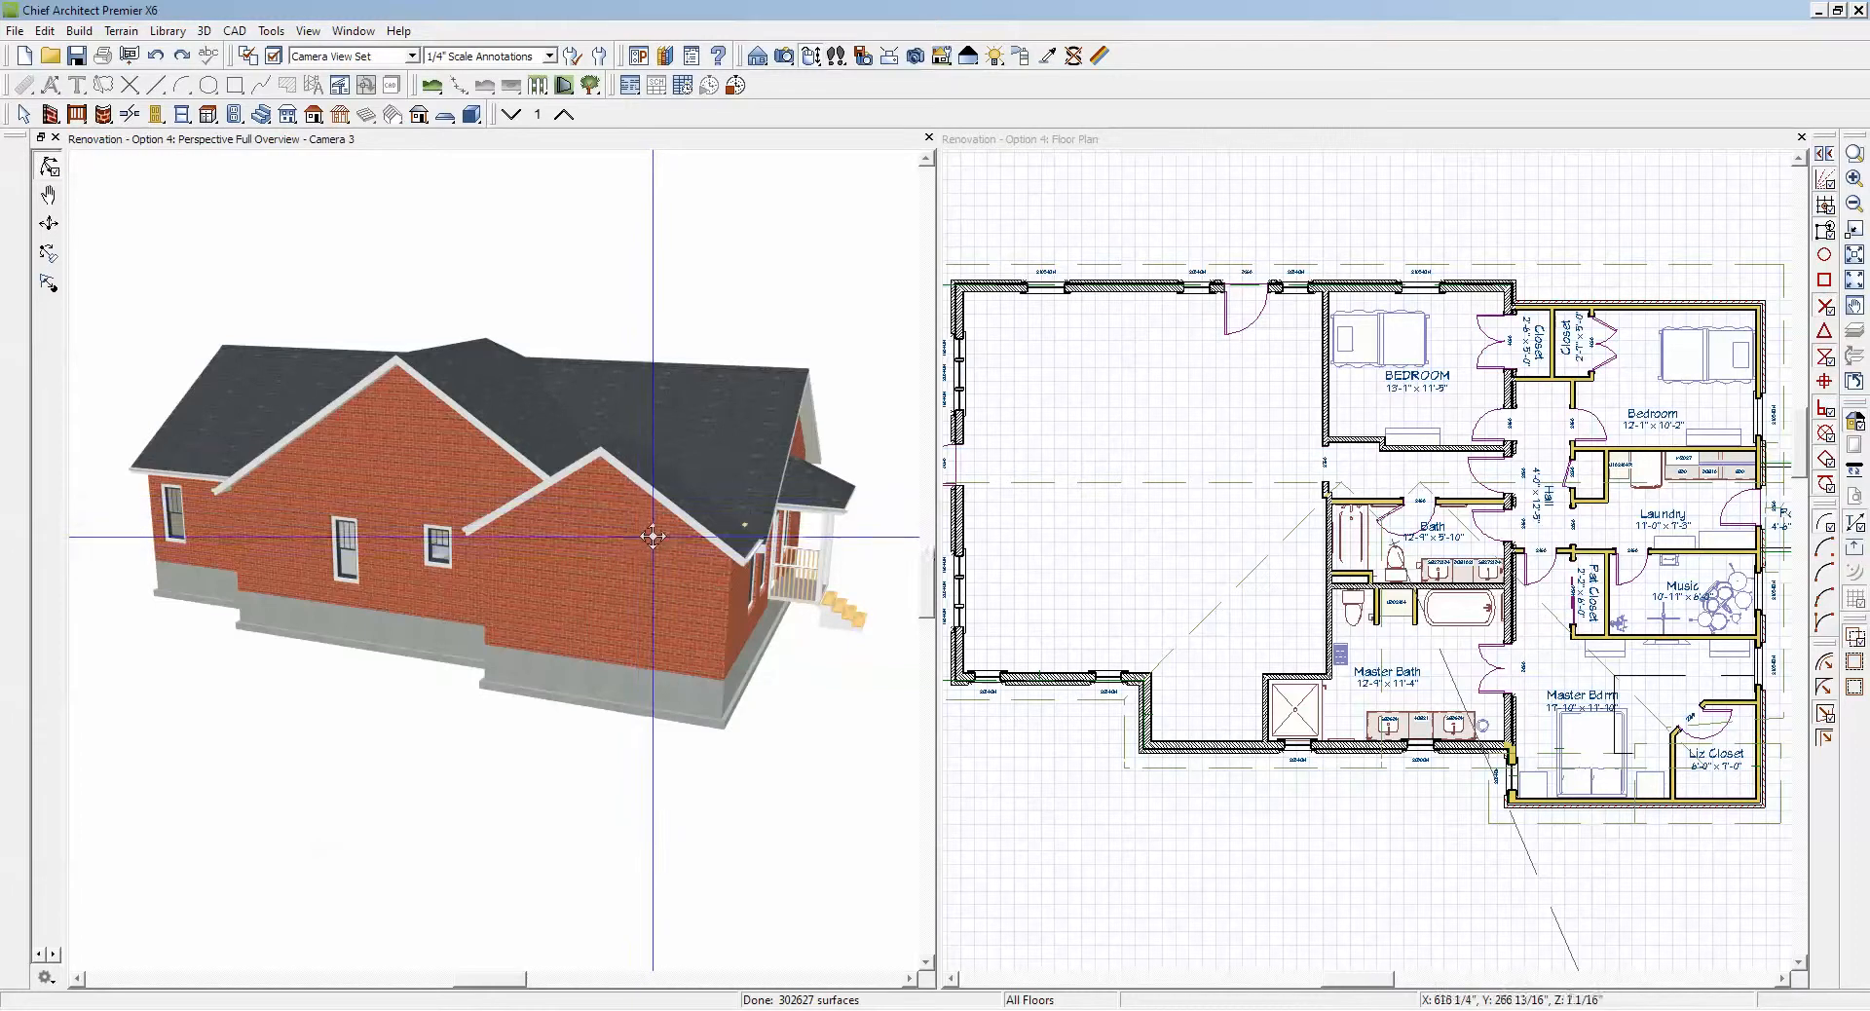
drag(651, 541, 544, 584)
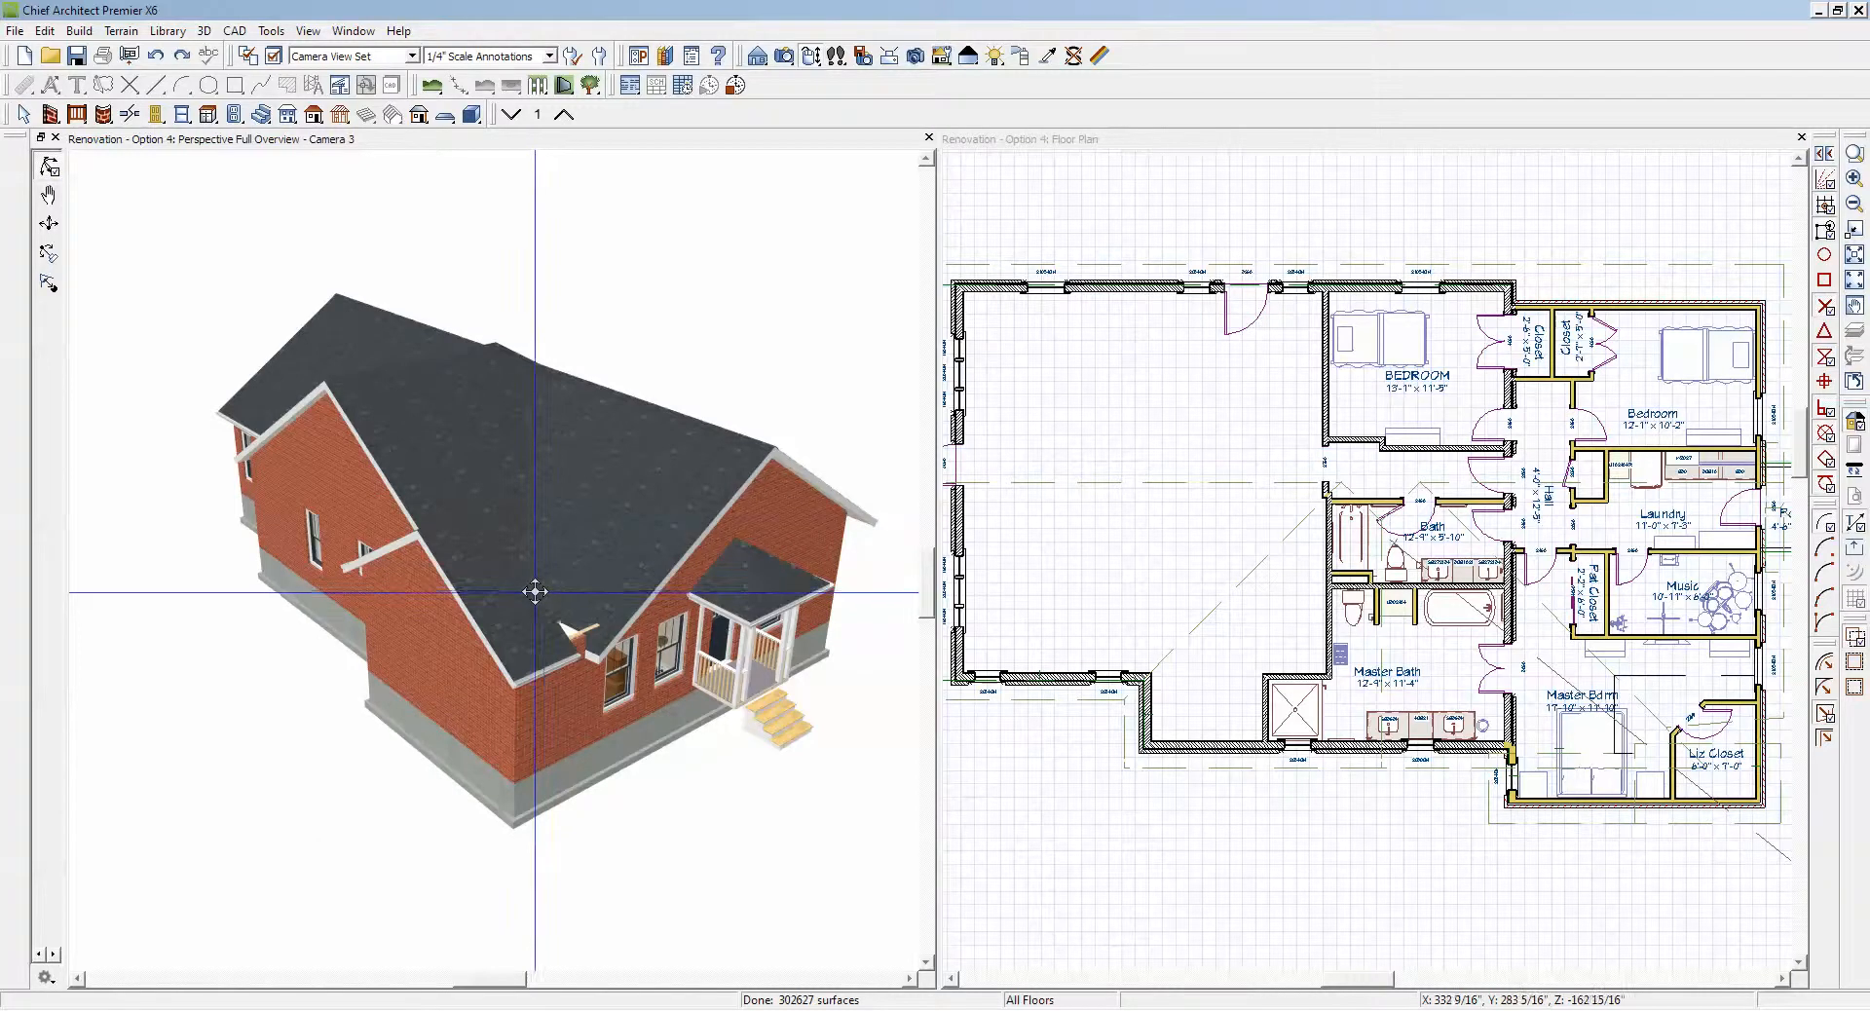
drag(534, 592, 621, 603)
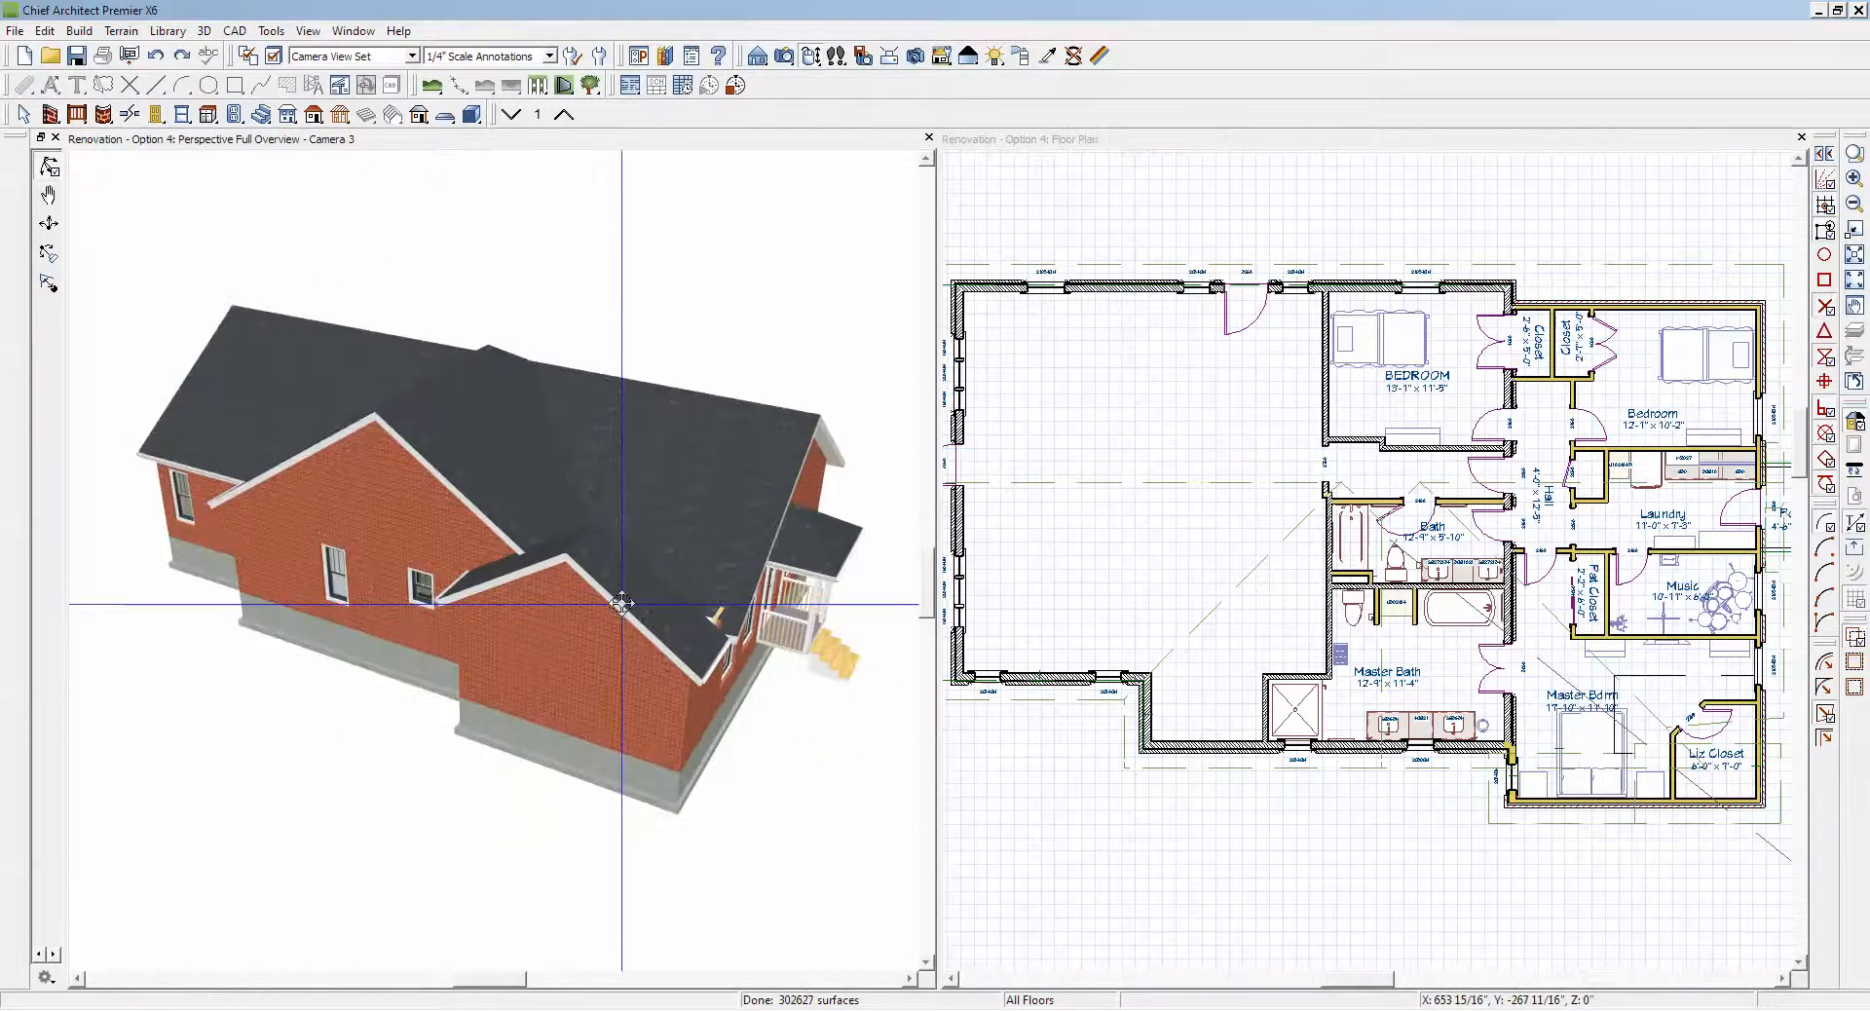